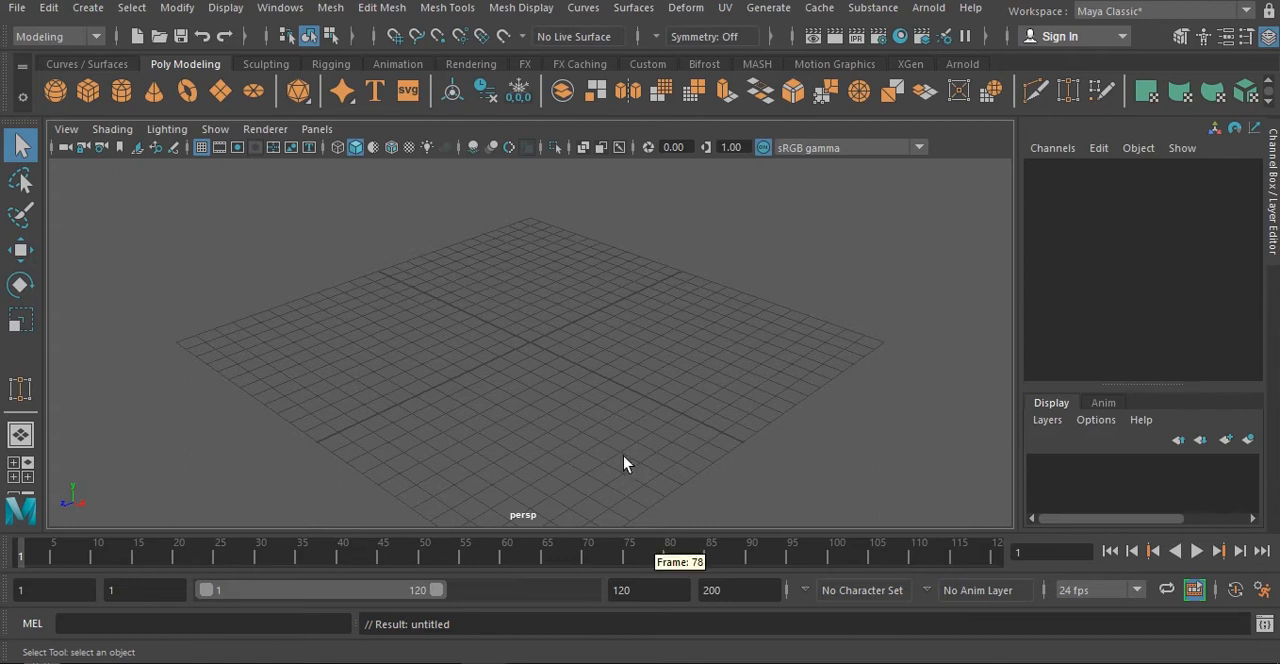
mouse_move(651, 409)
left_mouse_down("alt")
mouse_move(676, 388)
mouse_move(666, 391)
left_mouse_up("alt")
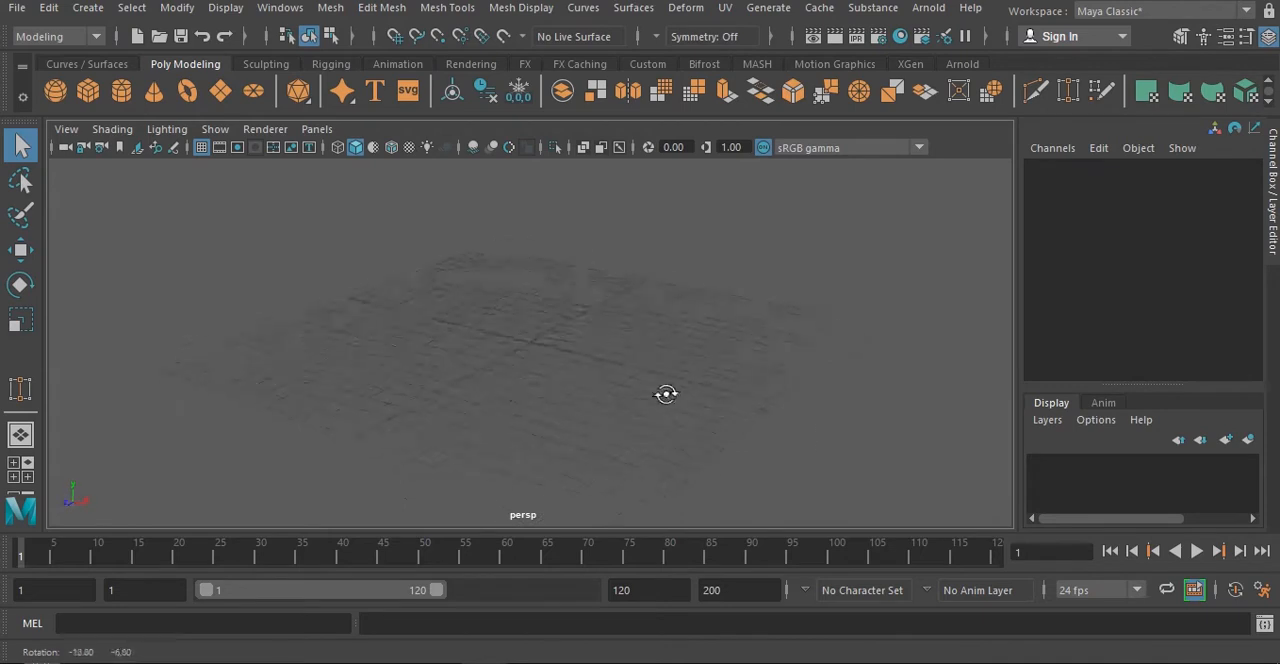
left_click_drag(819, 396, 624, 413, "alt")
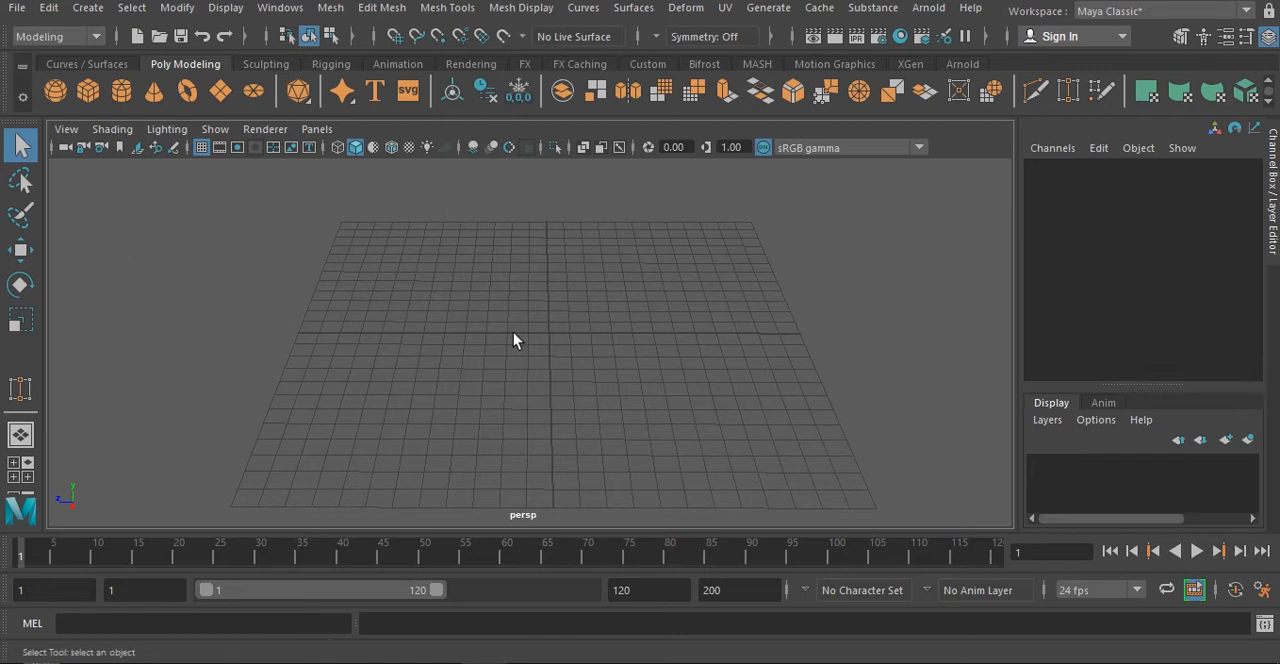
- Set the project to the Desktop folder New folder (2) and create a default workspace in it
left_click(17, 8)
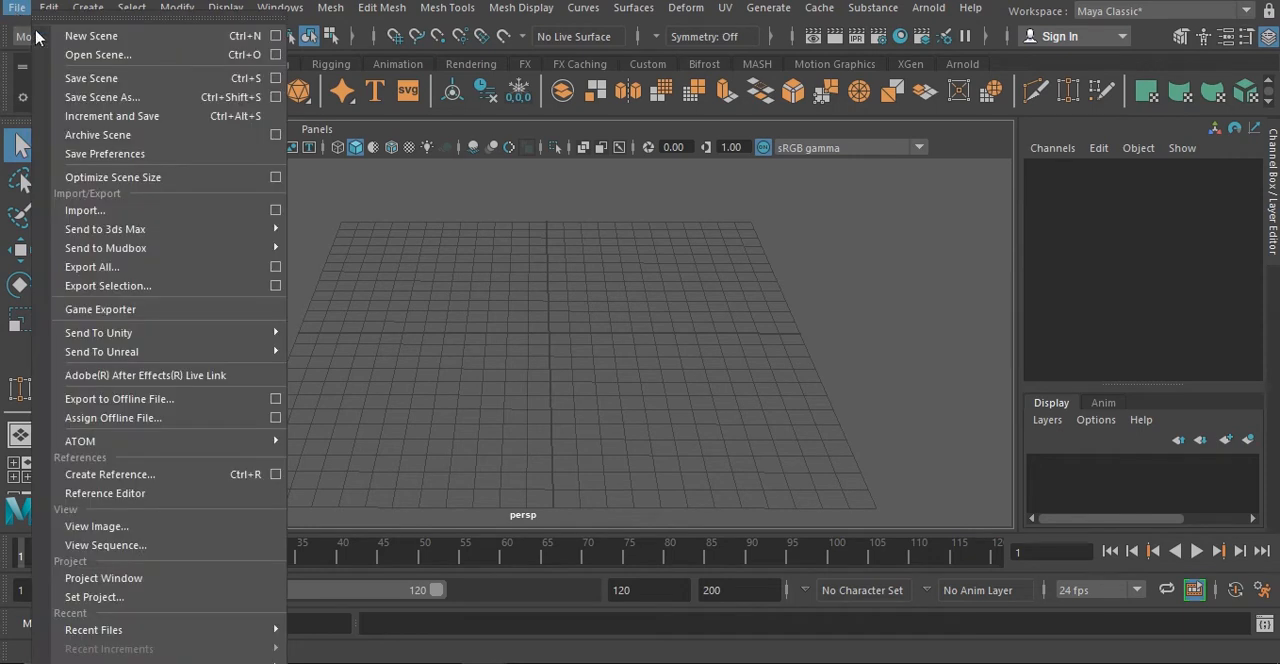
mouse_move(115, 628)
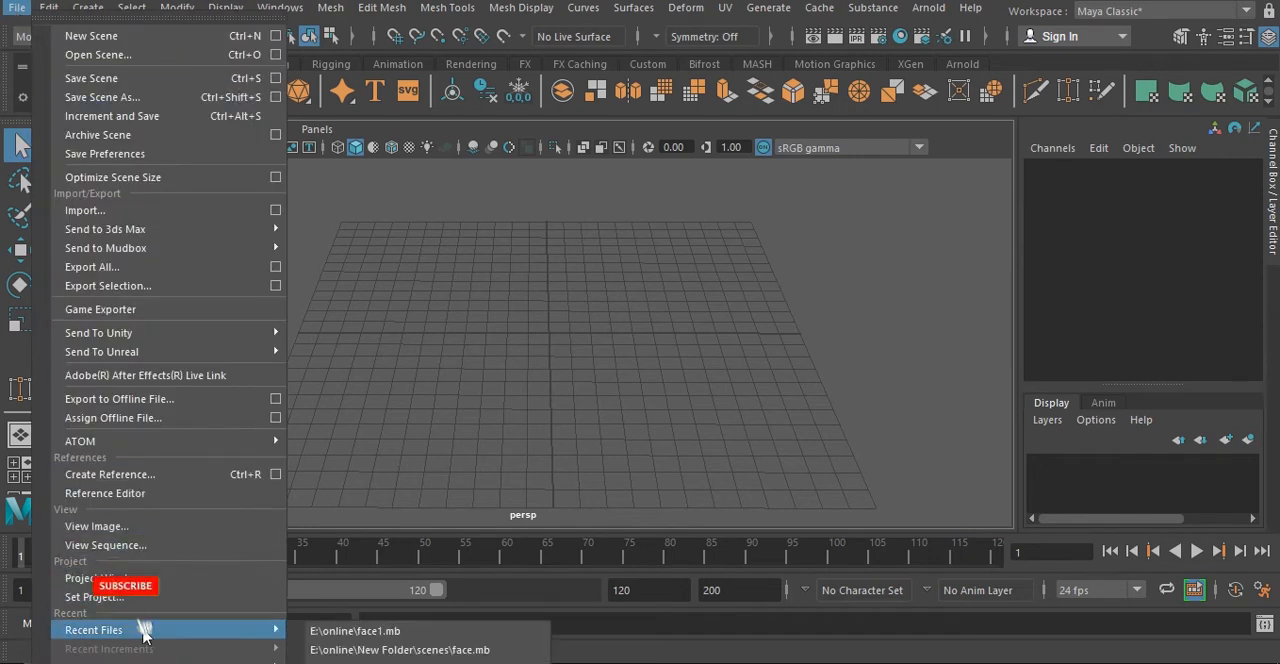
left_click(175, 596)
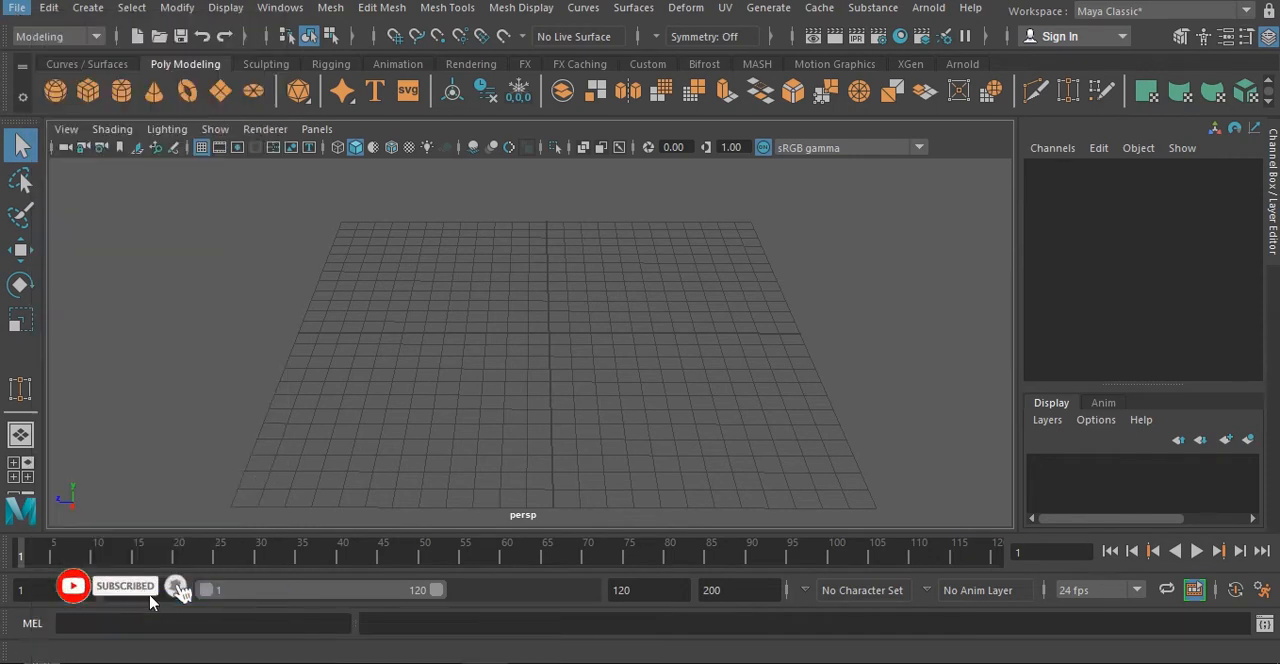
left_click(369, 127)
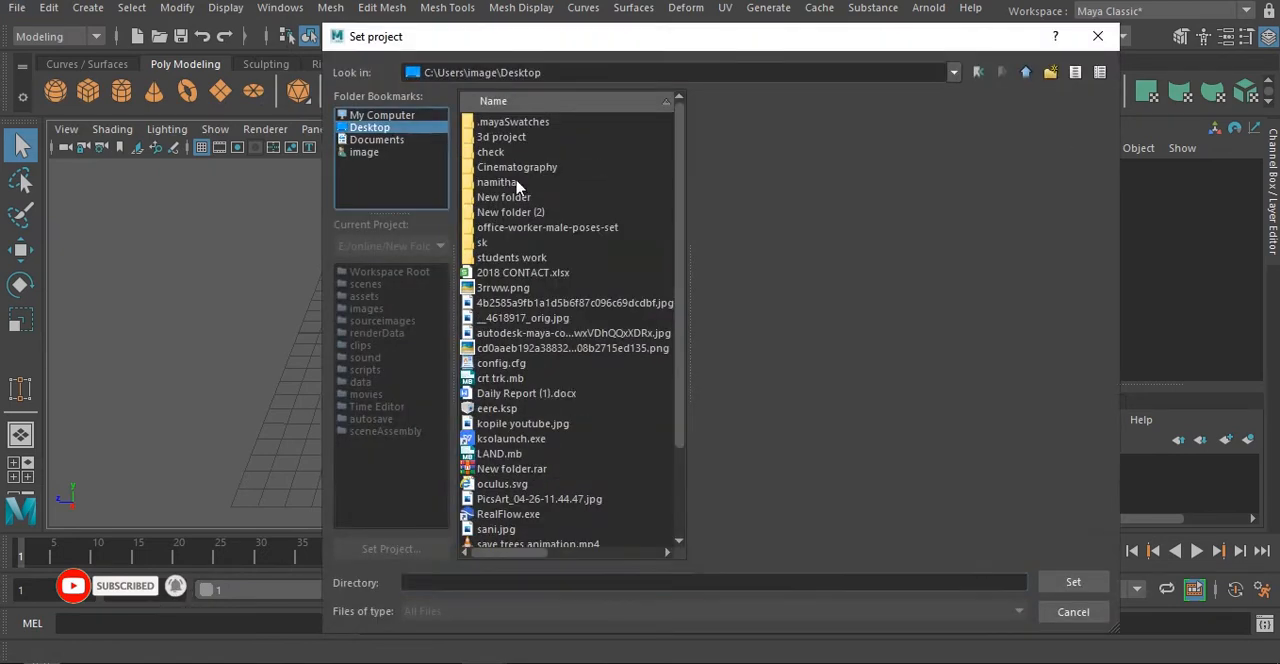
double_click(515, 198)
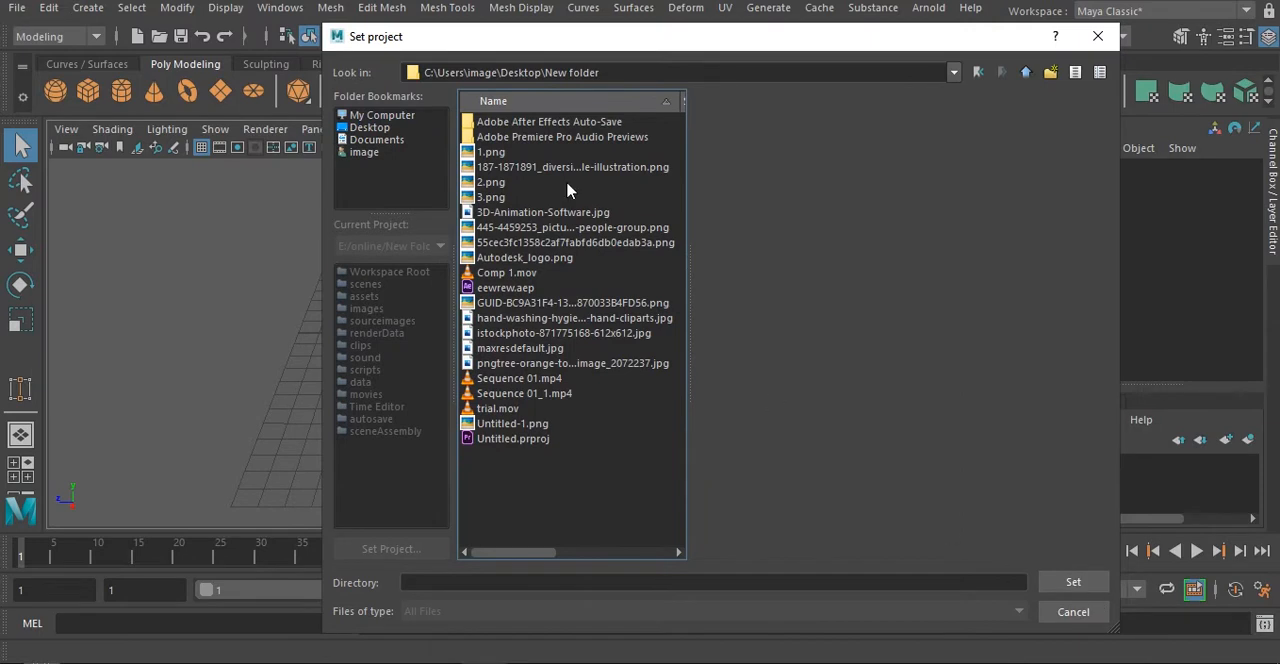
left_click(978, 72)
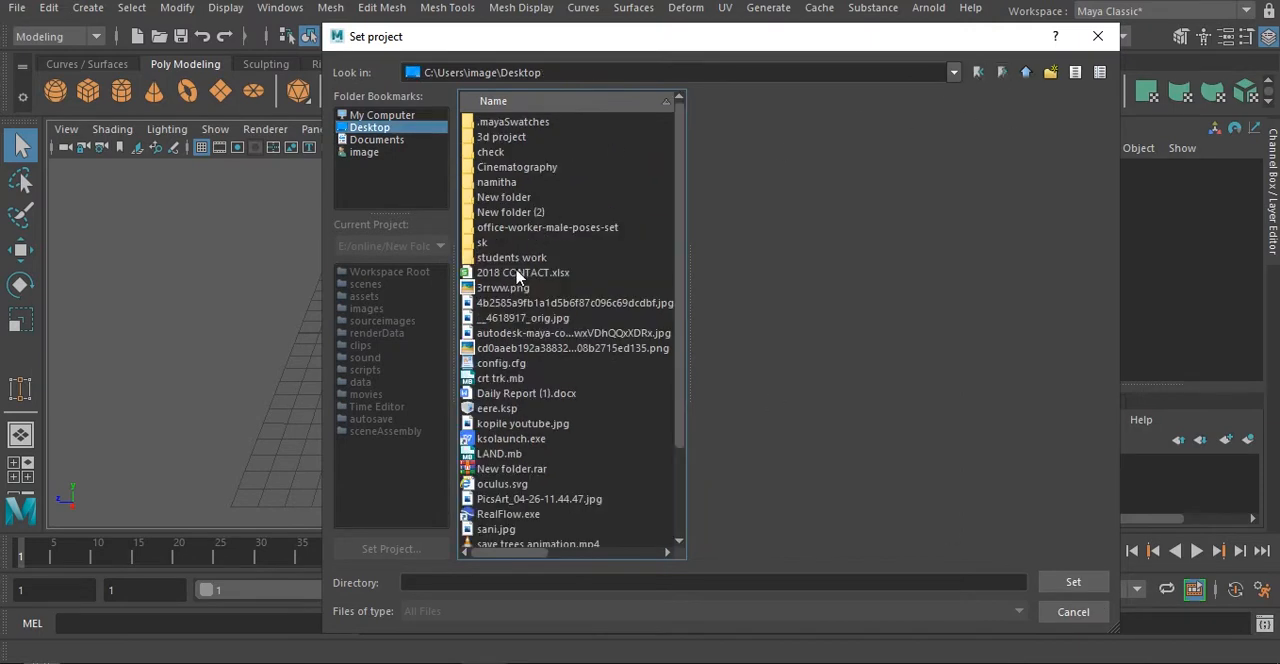
left_click(507, 212)
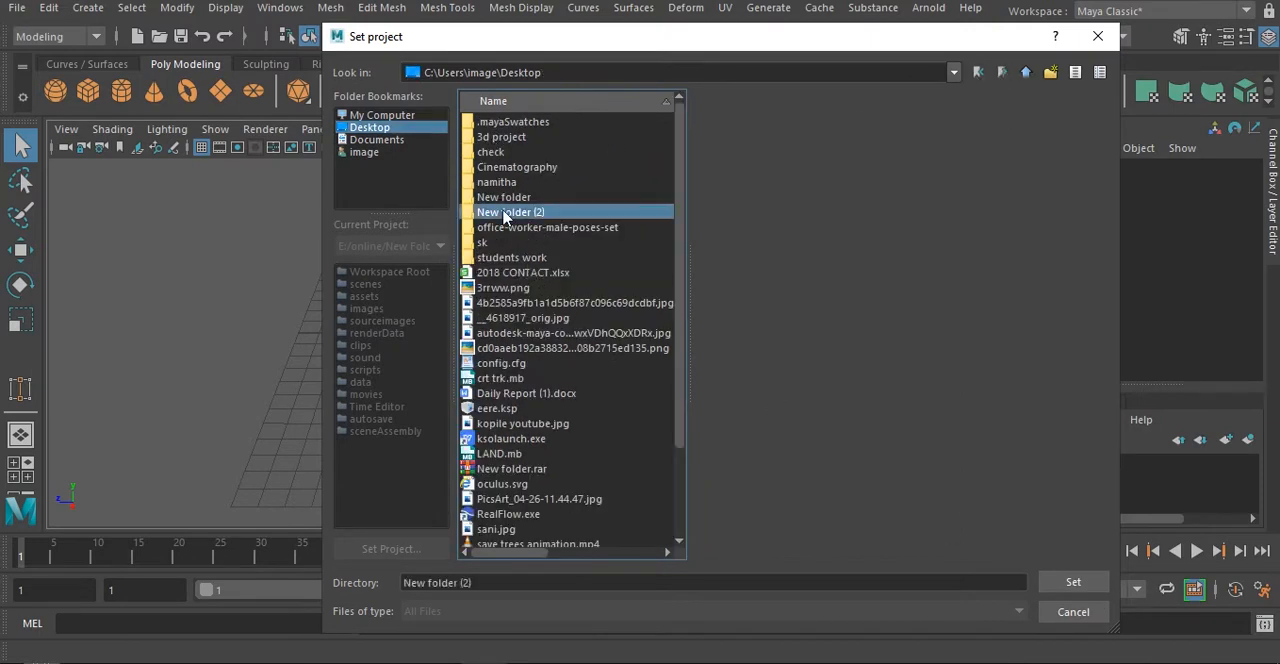
left_click(1080, 584)
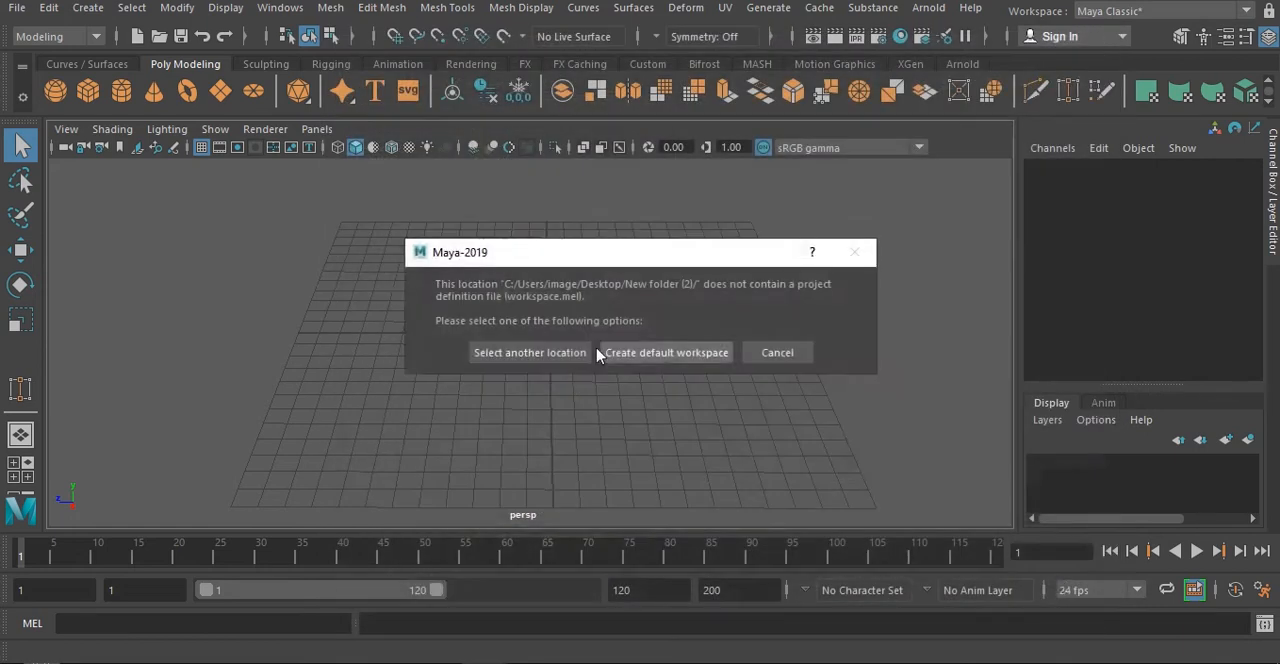
left_click(673, 362)
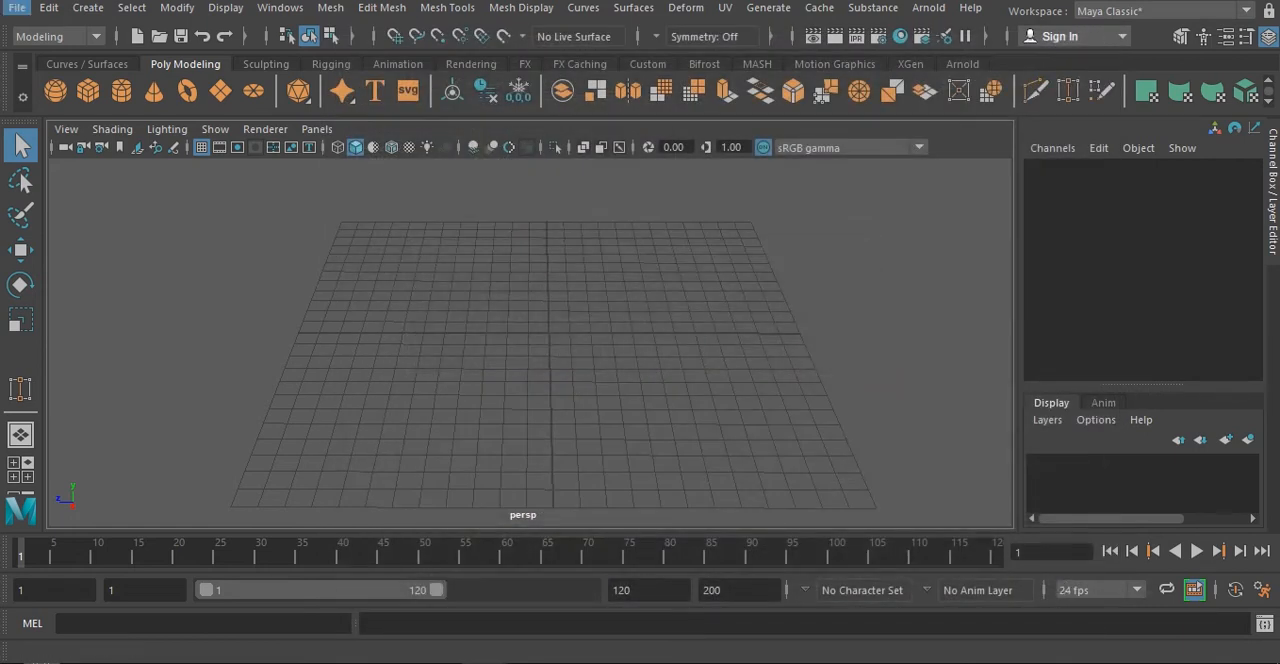
- Open the project settings for New folder (2) and accept the default primary project locations
left_click(17, 7)
left_click(108, 578)
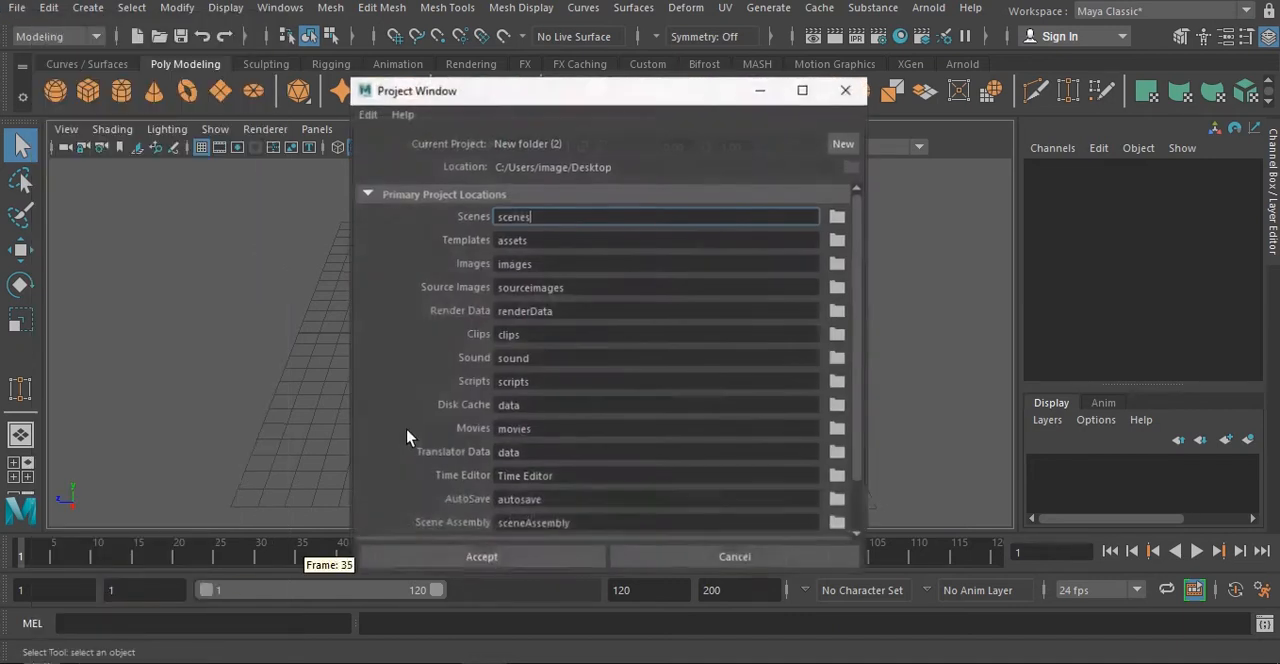
left_click(500, 559)
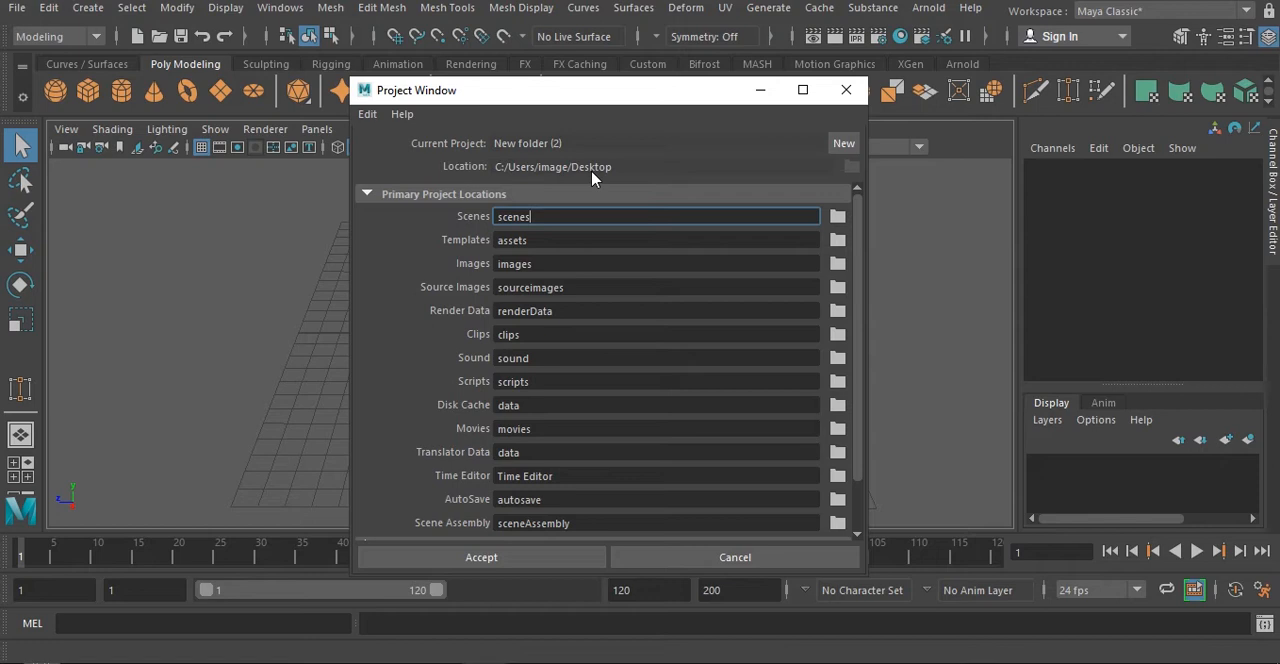
left_click(483, 558)
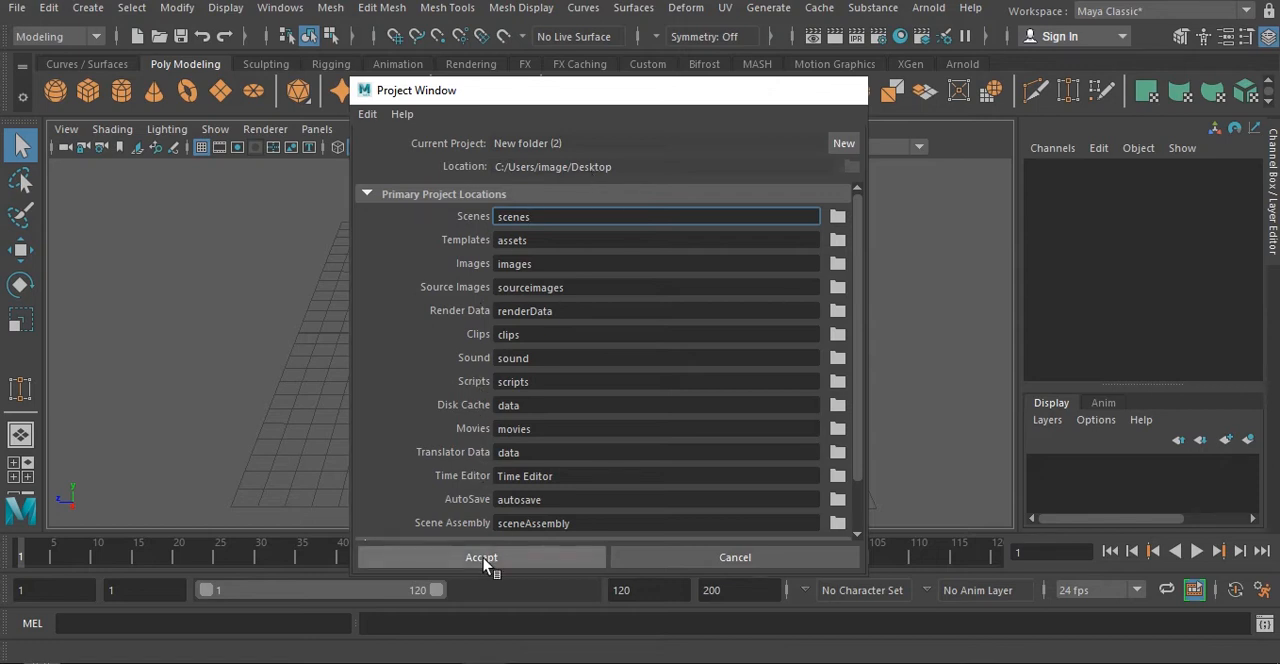
- Create a polygon cylinder centred on the grid origin in the front view, about 3.22 in radius and 1.85 high
left_click_drag(630, 375, 554, 403, "alt")
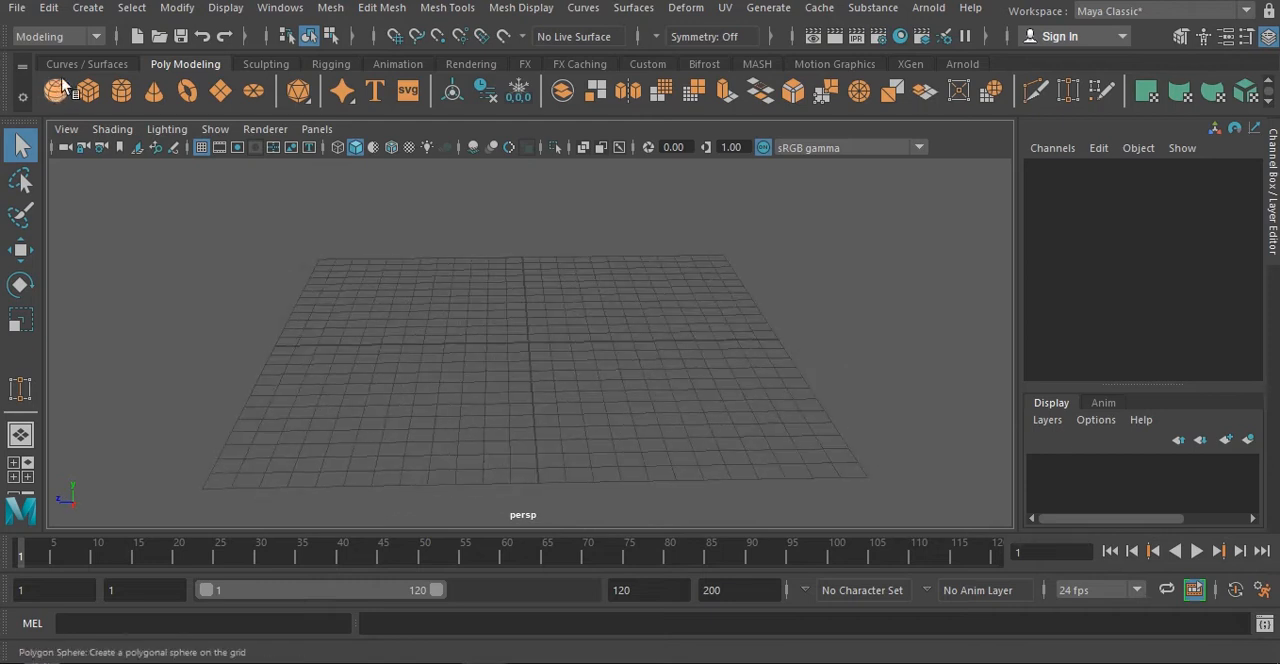
left_click(123, 89)
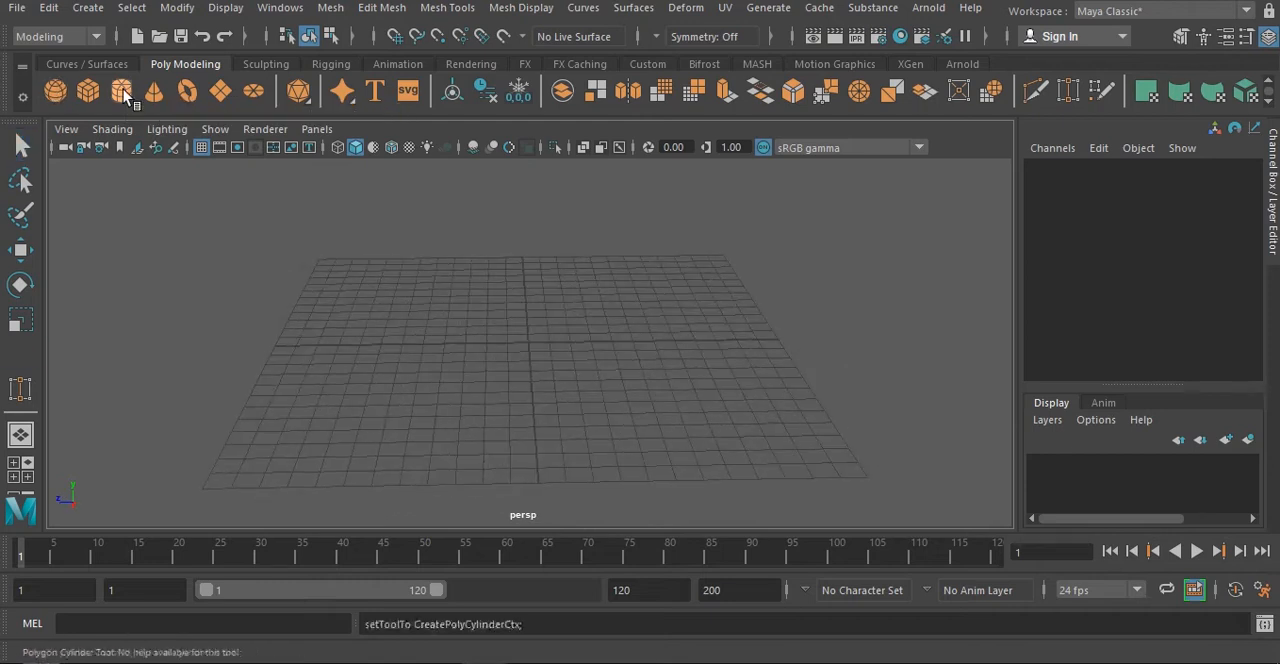
key("space")
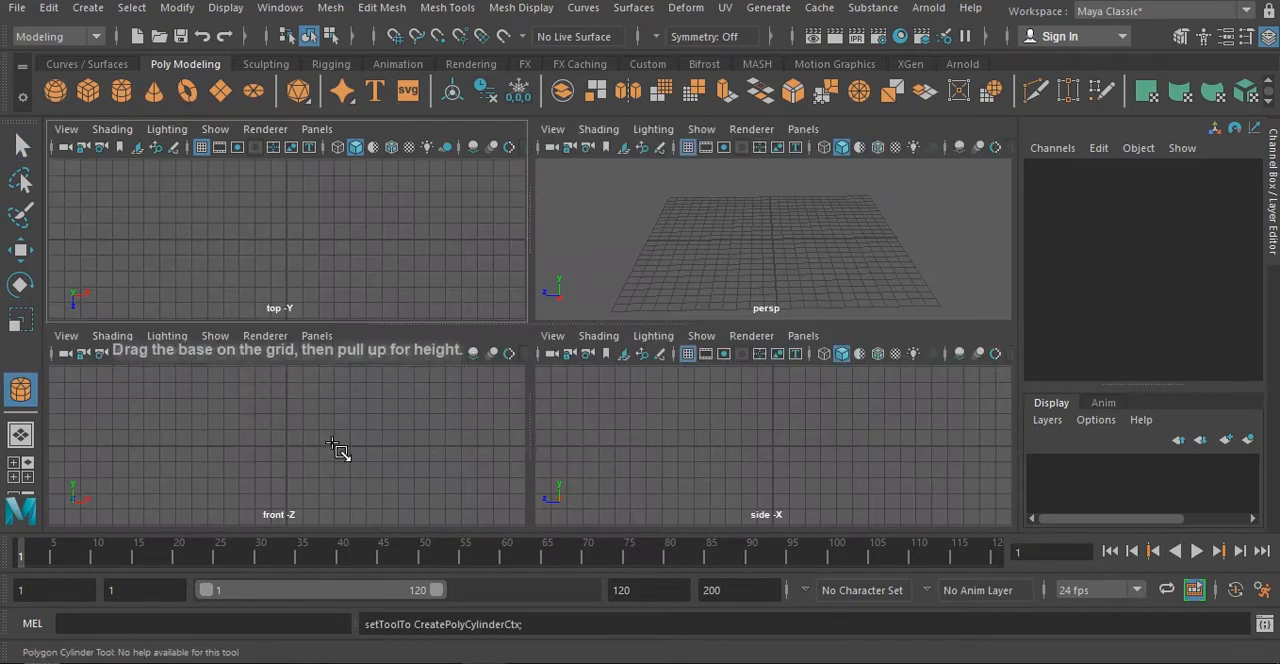
key("space")
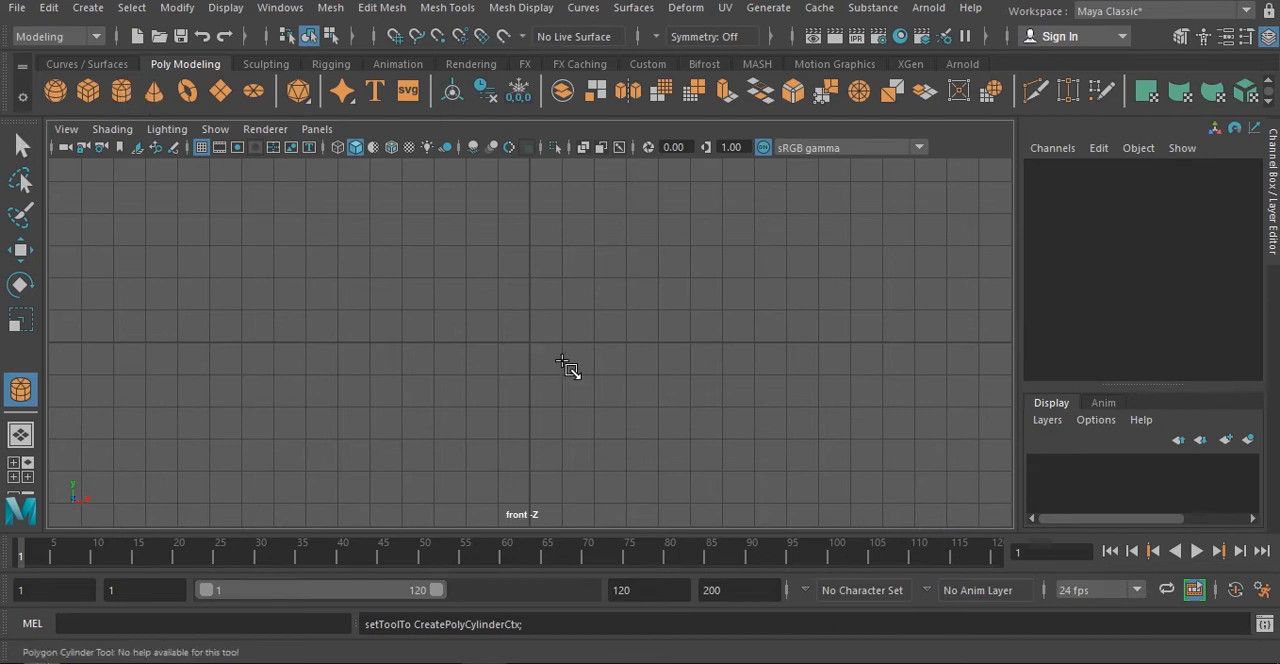
left_click_drag(529, 343, 594, 320)
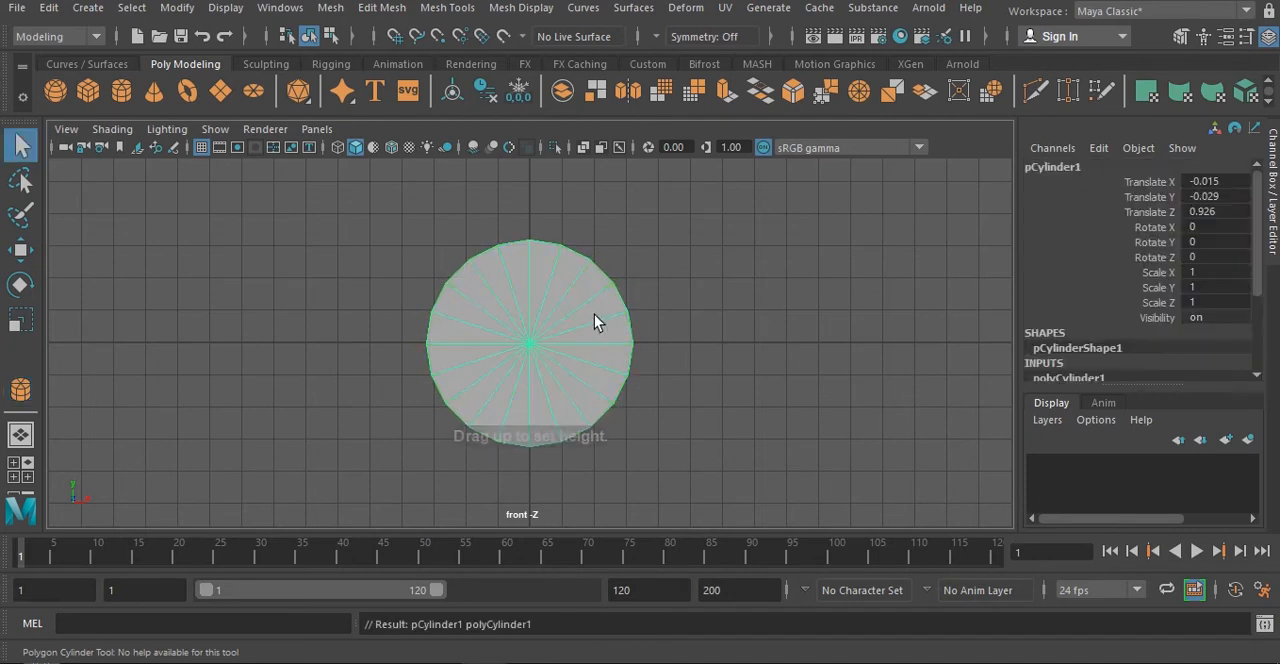
- In the perspective view, set the cylinder's axis subdivisions to 10
key("space")
key("space")
left_click_drag(726, 317, 575, 355, "alt")
left_click(1069, 378)
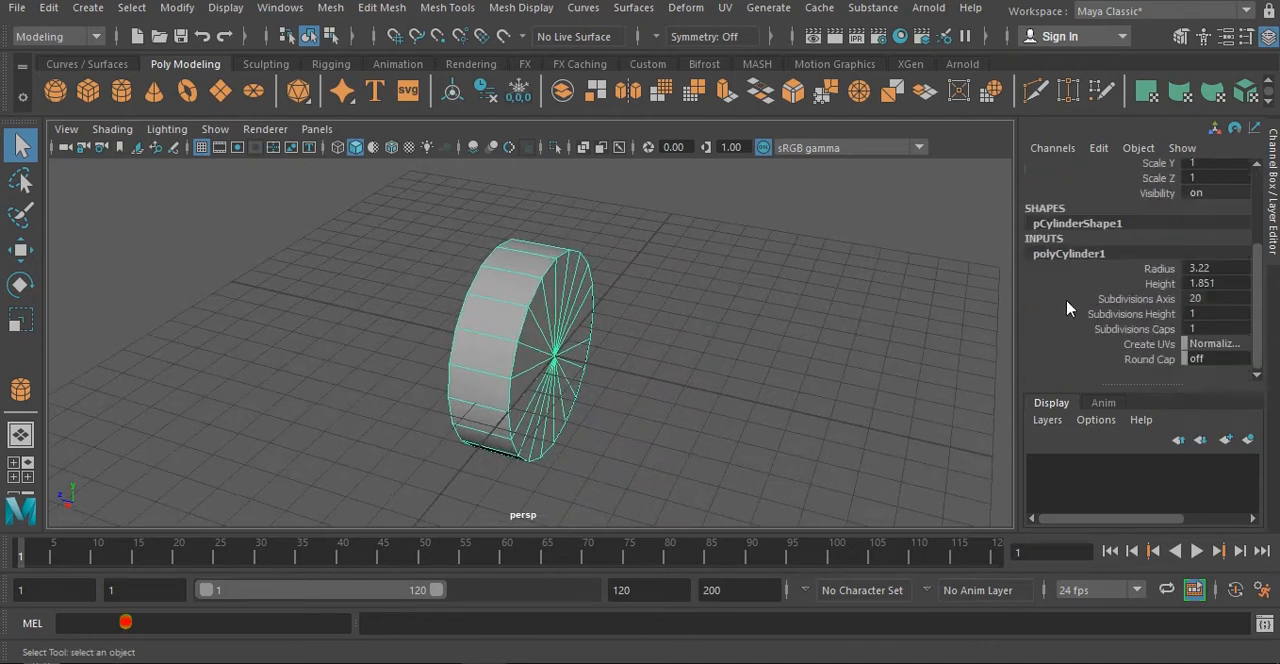
left_click(1212, 298)
left_click_drag(1212, 298, 1191, 298)
left_click_drag(588, 306, 526, 317, "alt")
left_click_drag(1216, 300, 1217, 300)
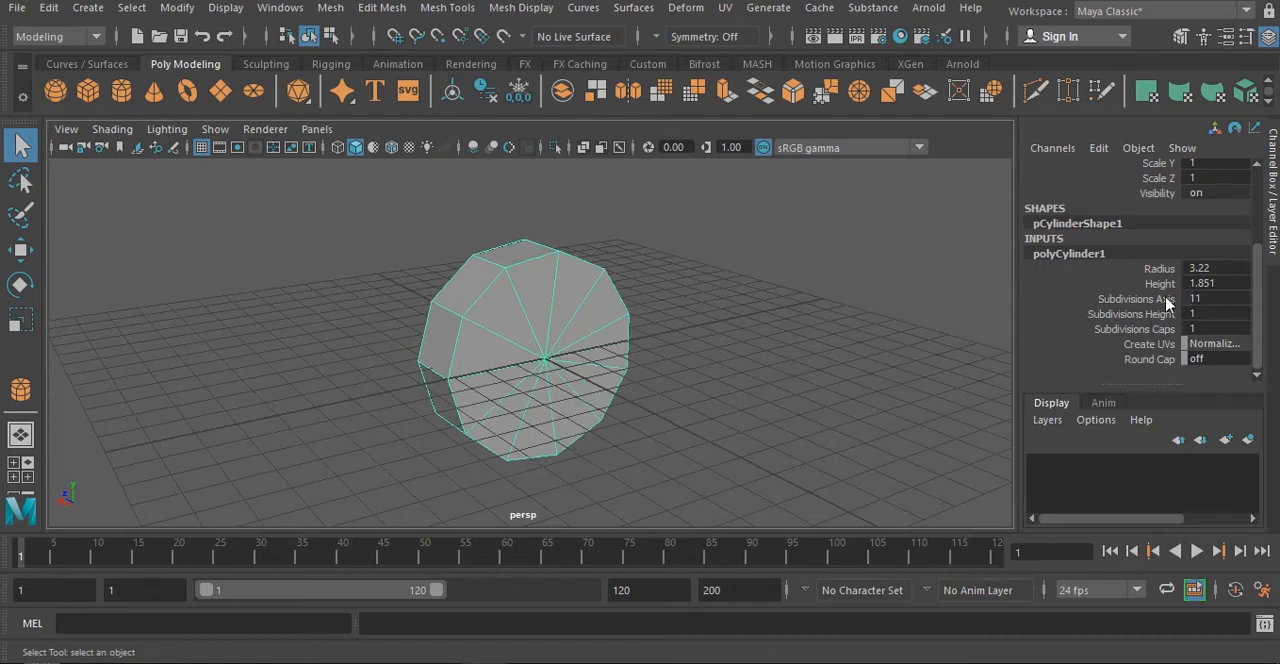
double_click(1213, 300)
type("10")
key("Return")
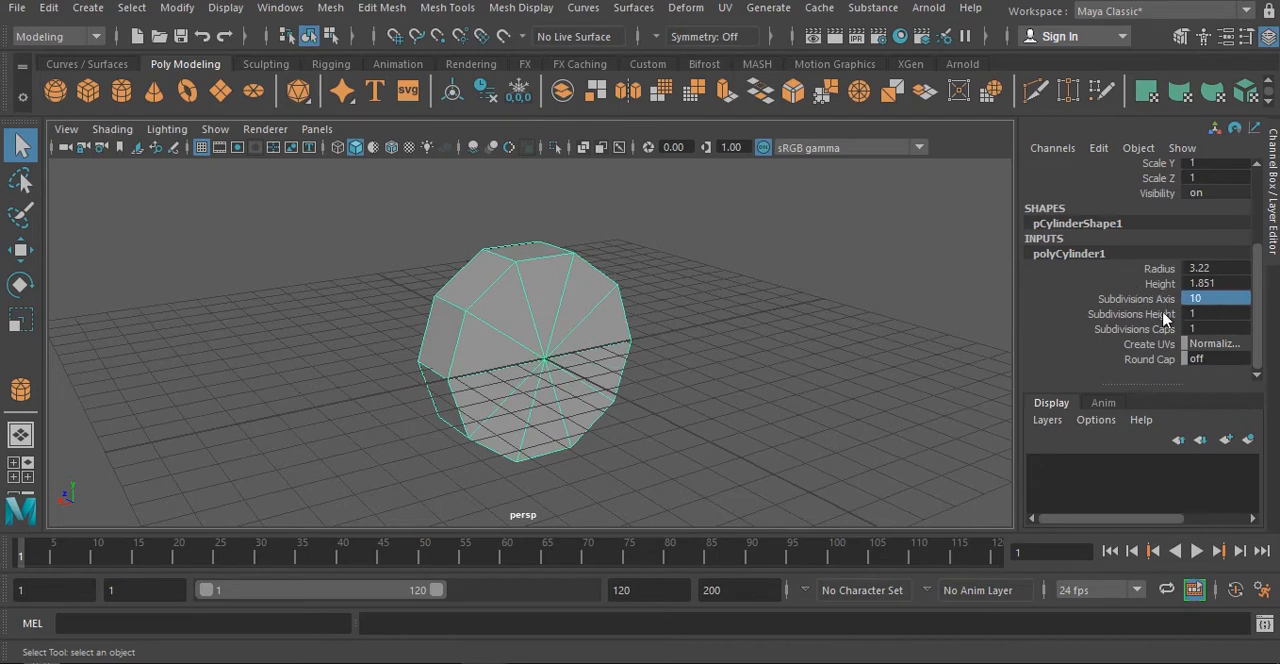
- Set the cylinder's cap subdivisions to 0
left_click_drag(607, 380, 568, 370, "alt")
double_click(1220, 328)
type("0")
key("Return")
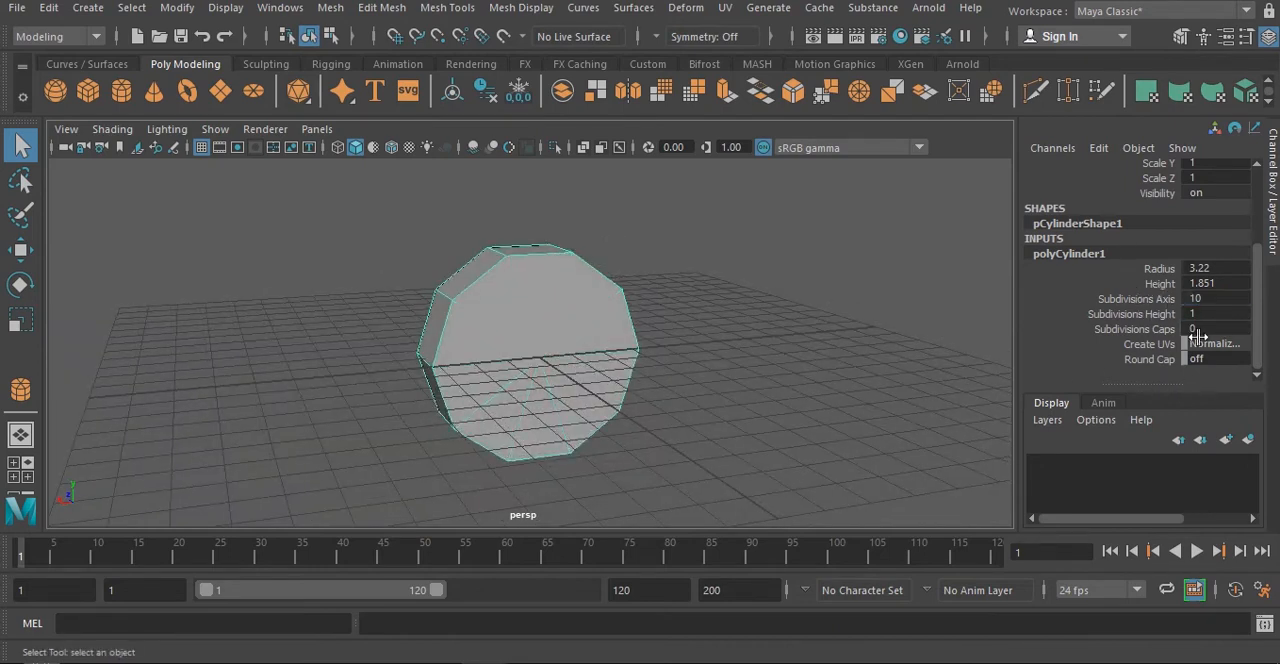
- Delete both flat cap faces of the cylinder, leaving an open ring
left_click_drag(654, 363, 600, 378, "alt")
key("w")
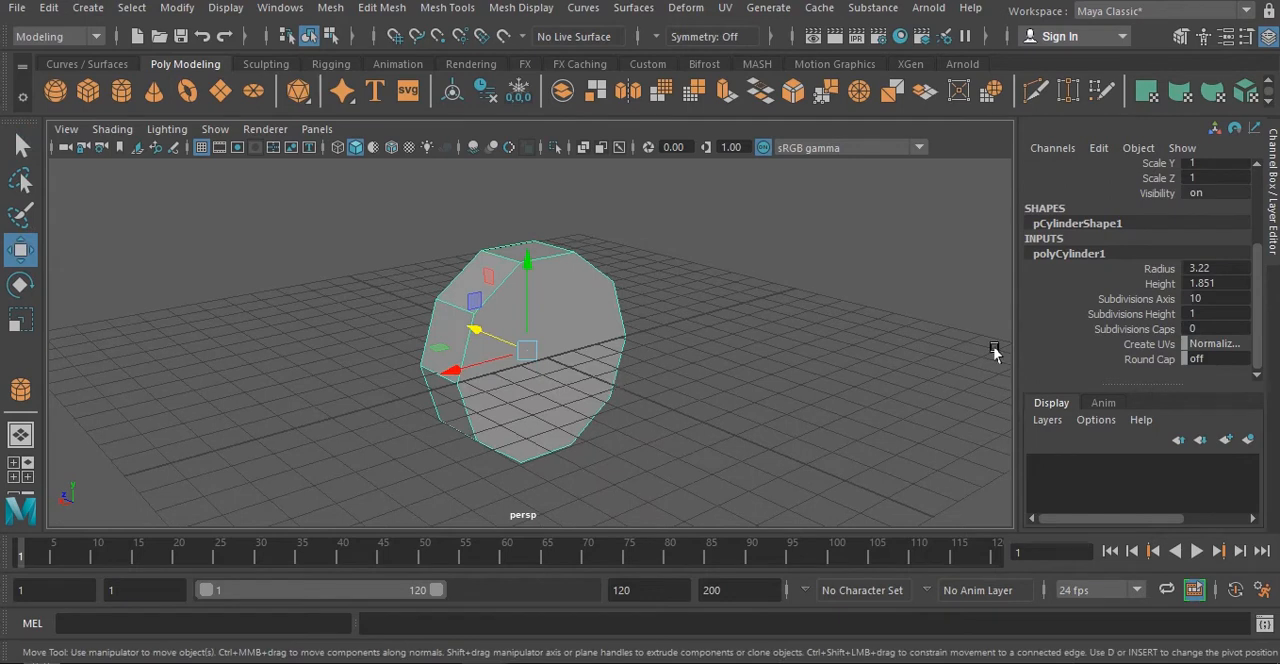
right_click_drag(527, 303, 523, 214)
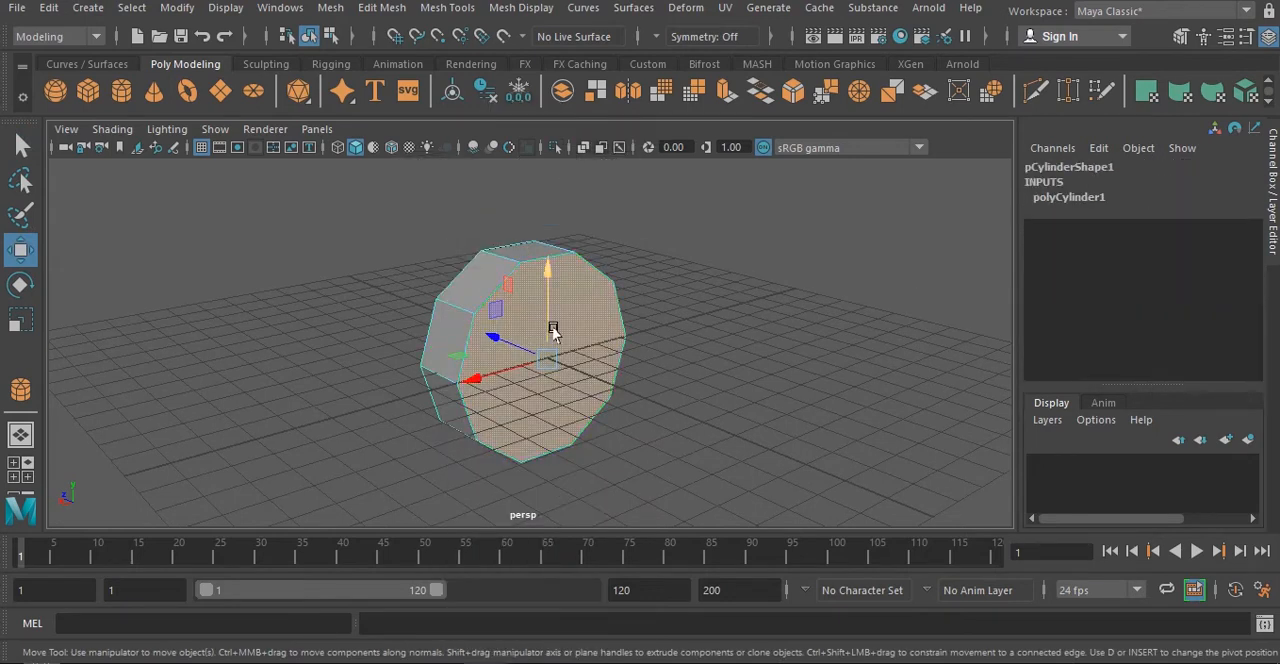
left_click(519, 366)
key("Delete")
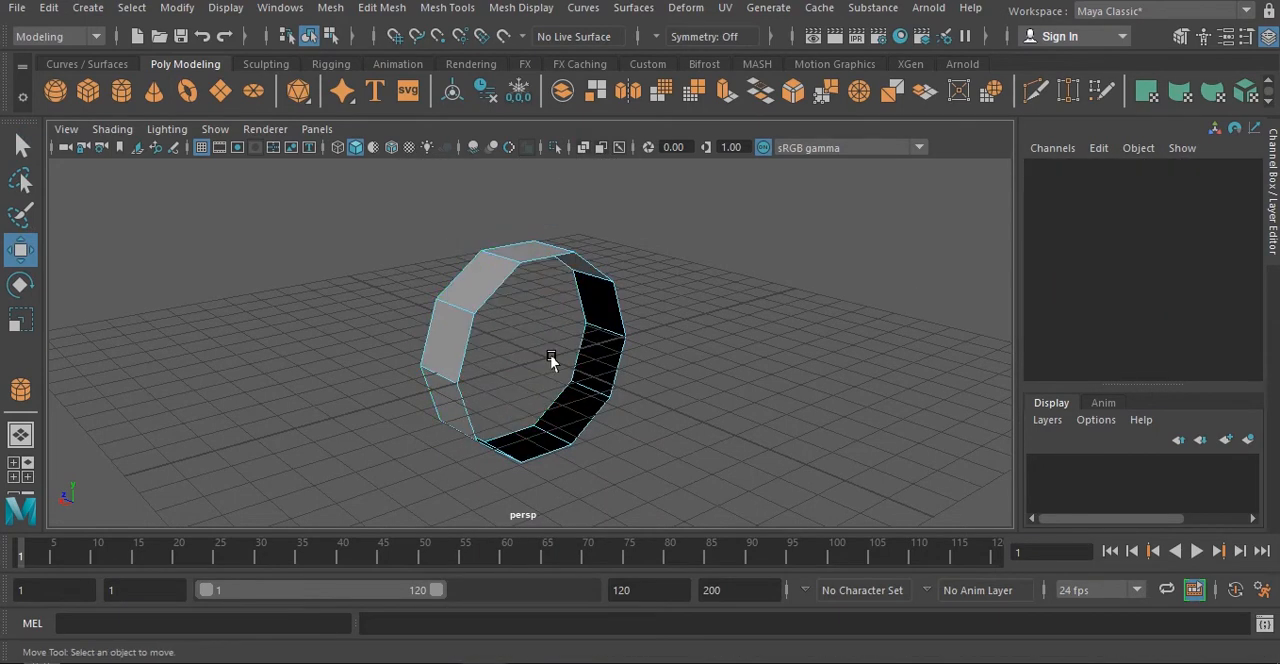
- Select the border edge loop around the ring's front opening and move it slightly along the Z axis to widen the ring
left_click(543, 418)
mouse_move(544, 412)
left_mouse_down("alt")
mouse_move(415, 405)
mouse_move(568, 417)
left_mouse_up("alt")
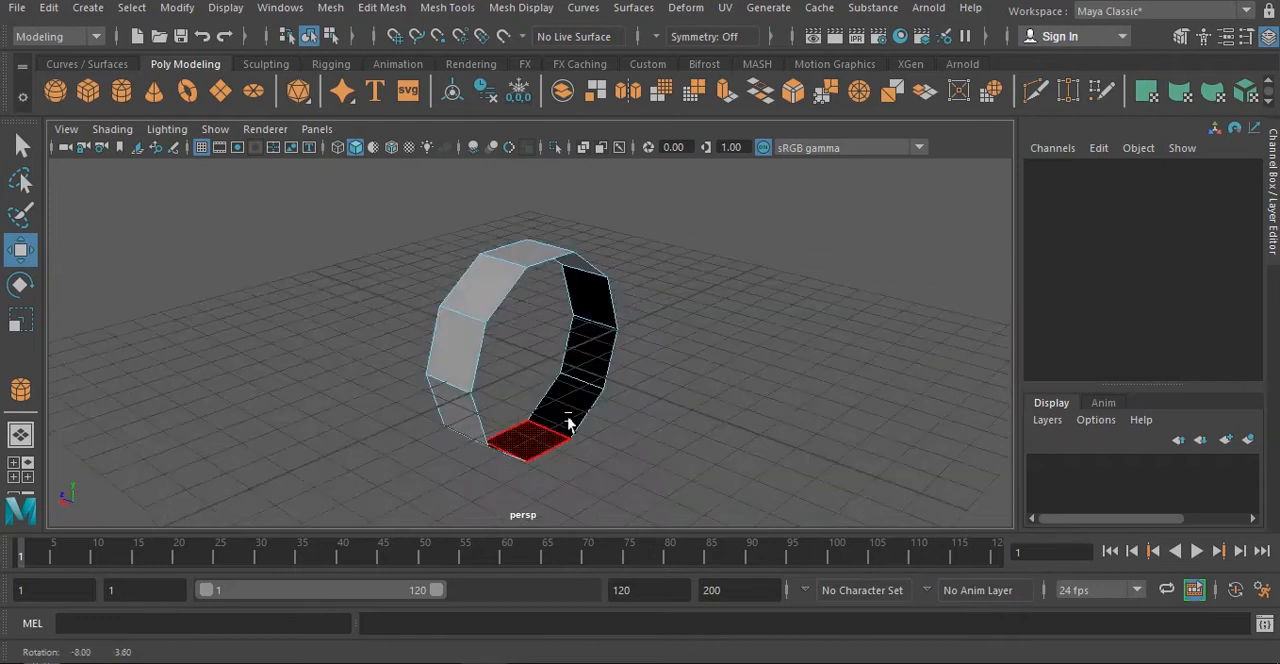
right_click_drag(516, 346, 503, 109)
left_click(500, 285)
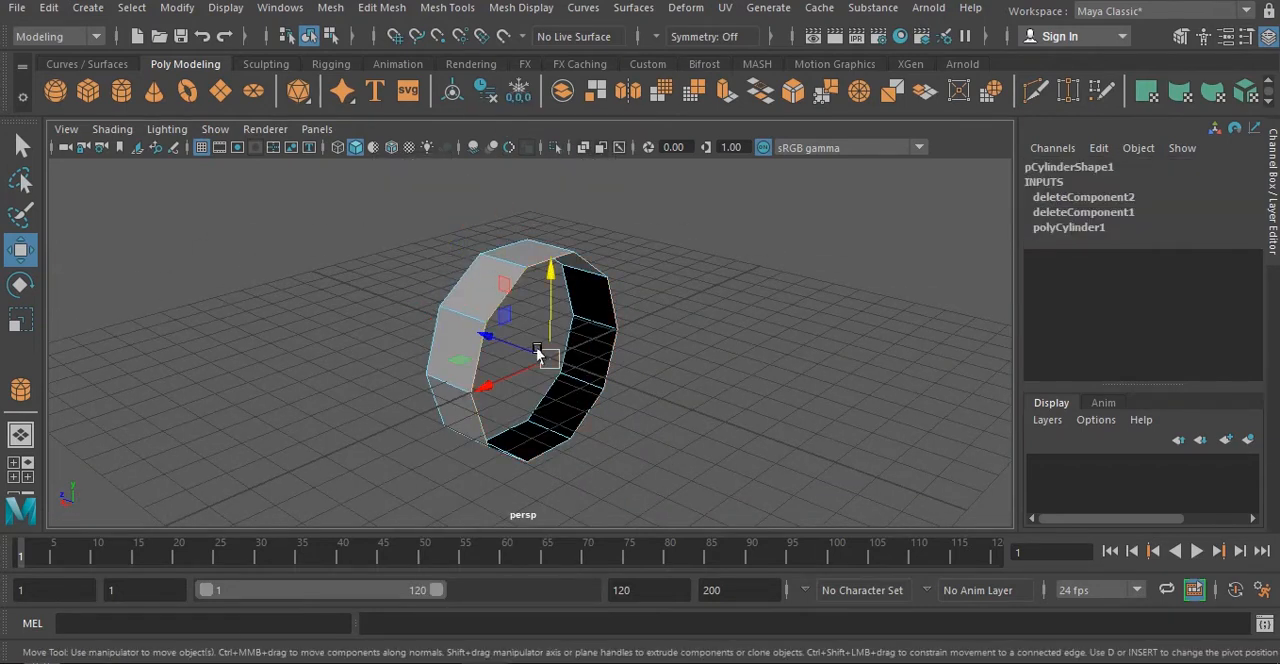
left_click_drag(487, 336, 513, 345)
- Extrude the front border edge loop, scale it inward and move it slightly outward to form a bevelled rim
key("r")
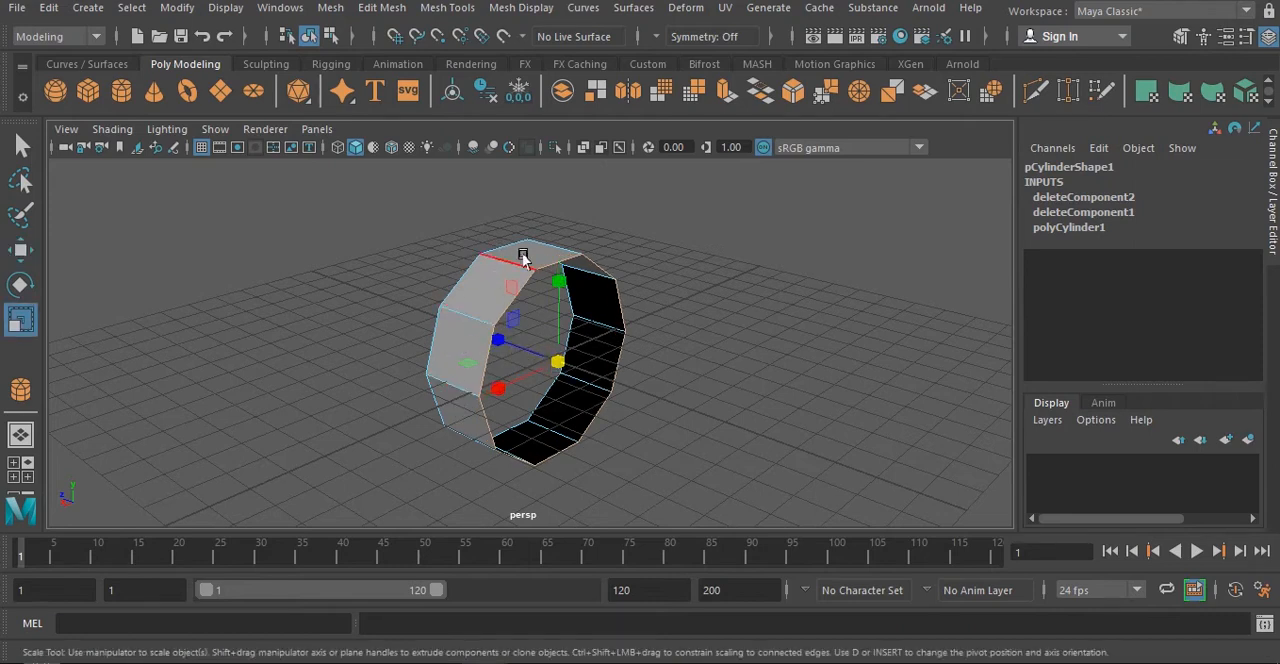
key("w")
key("r")
key("ctrl+e")
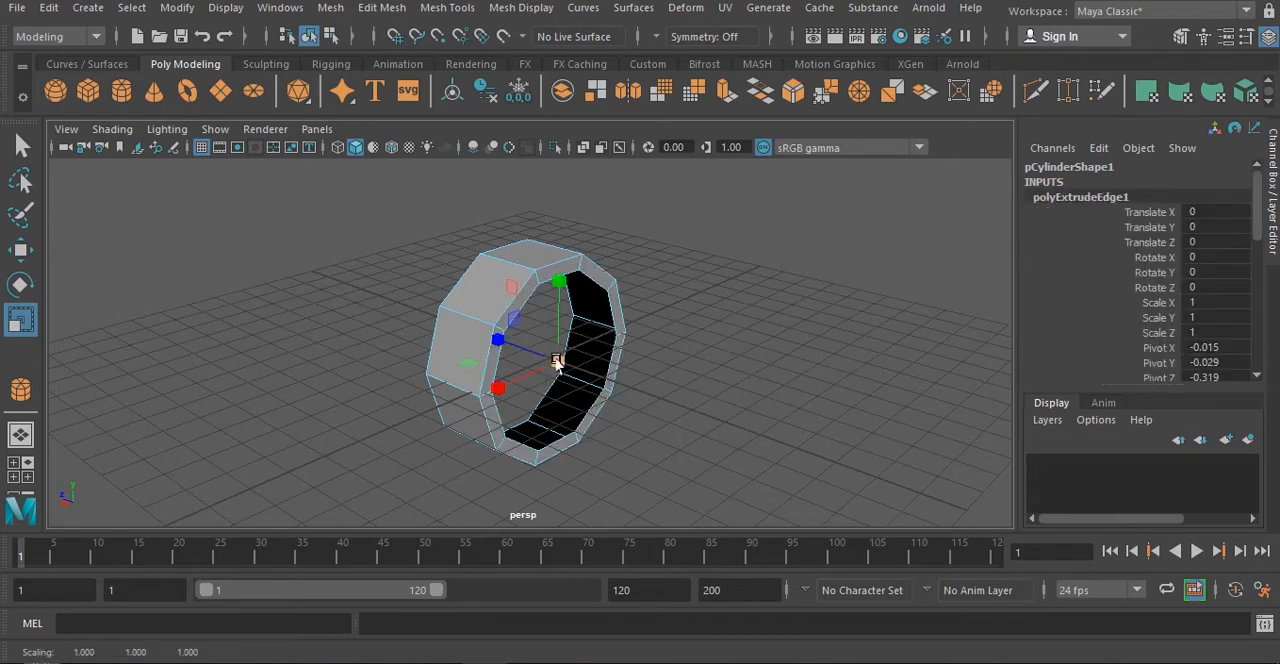
key("w")
key("r")
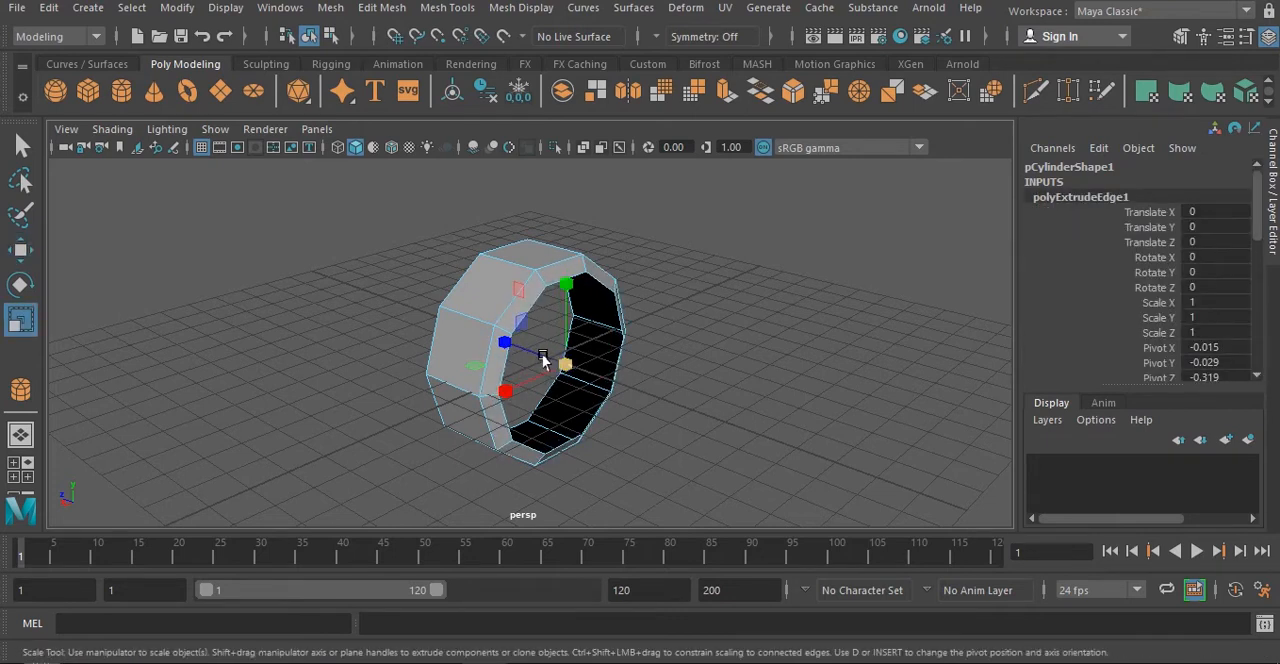
- Extrude the rim's inner edge loop again and scale it inward to form a second band around the opening
left_click_drag(530, 345, 627, 337, "alt")
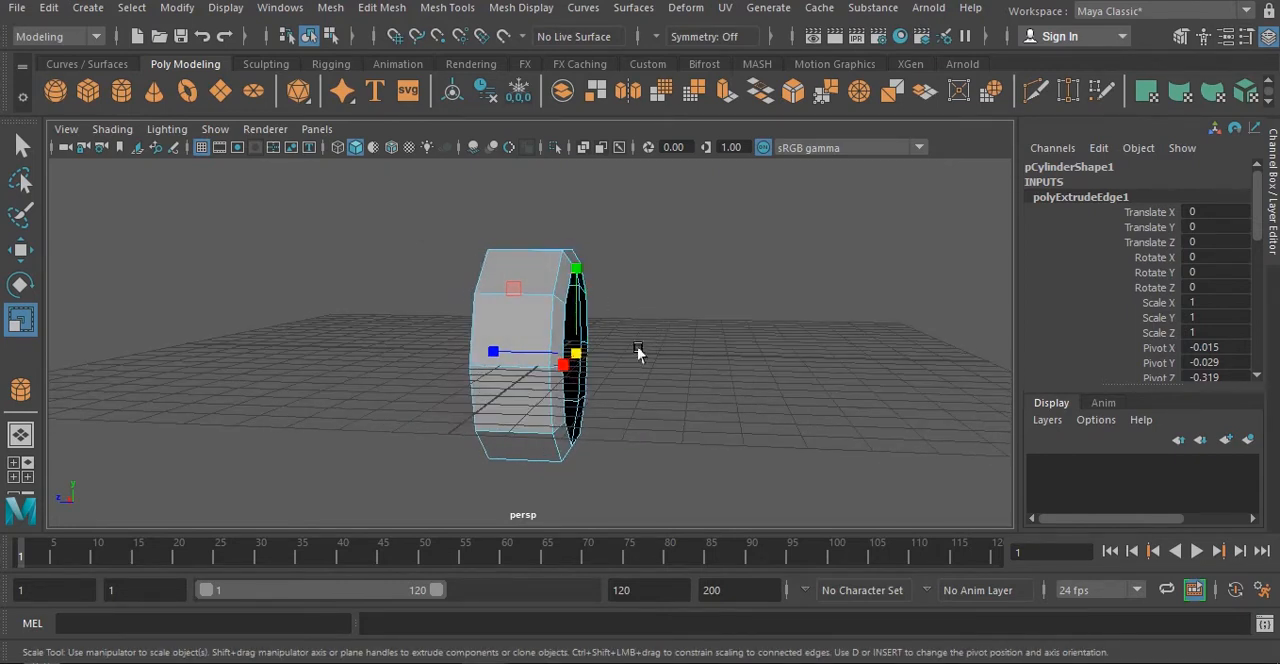
left_click_drag(637, 352, 557, 373, "alt")
key("w")
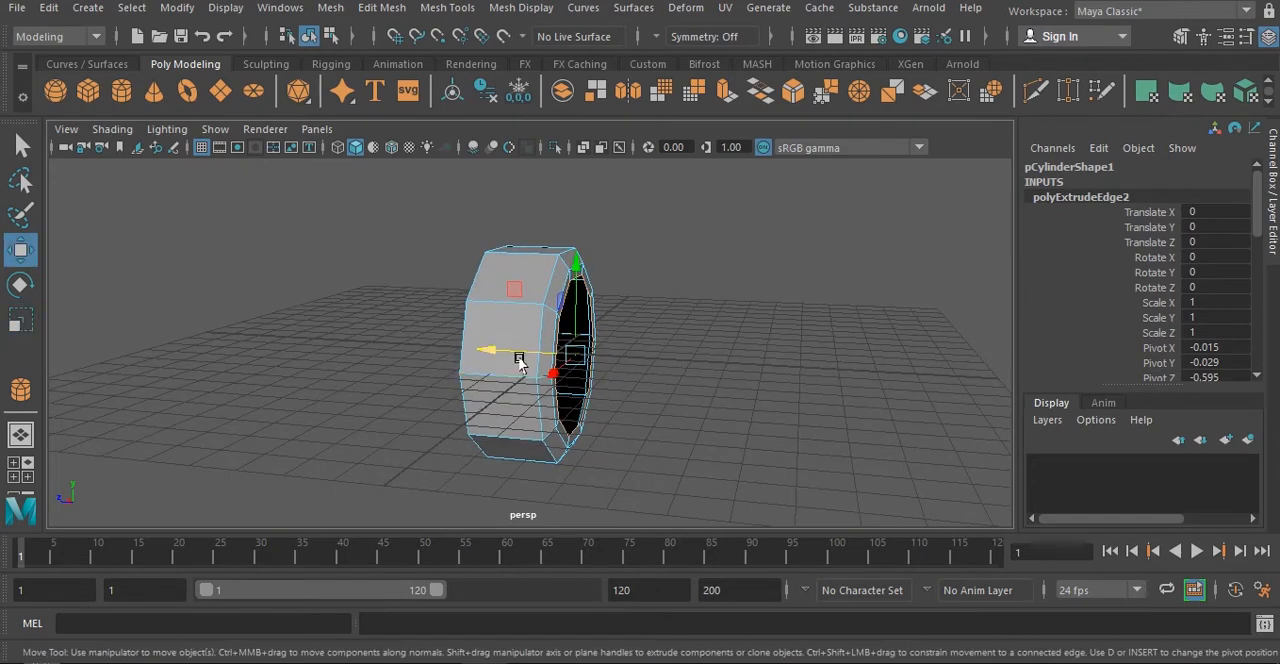
key("r")
left_click_drag(574, 358, 589, 379)
scroll(592, 376, "up", 5)
- Extrude the rim's inner edge loop several more times, moving it inward along the Z axis and scaling it to form a recessed step
key("w")
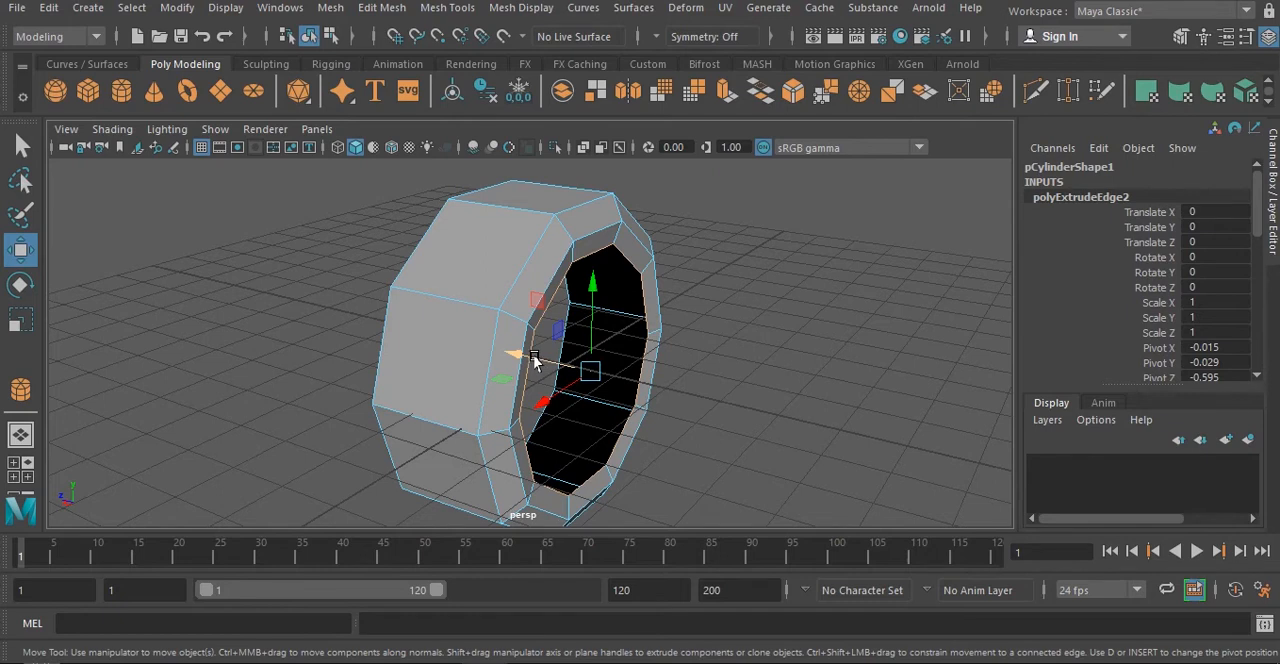
left_click_drag(535, 361, 502, 355, "shift")
key("r")
key("w")
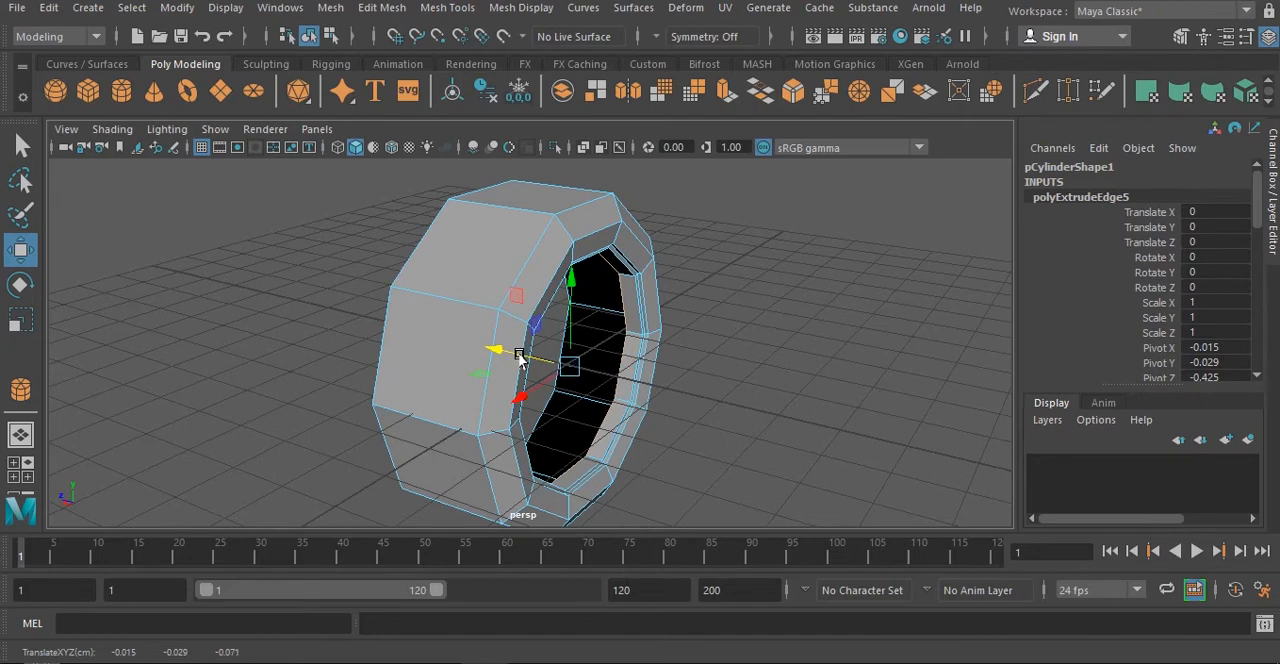
left_click_drag(505, 355, 522, 290, "alt")
- Select the border edge loop at the ring's rear opening and move it along Z to about 0.705 to make the ring thinner
double_click(480, 252)
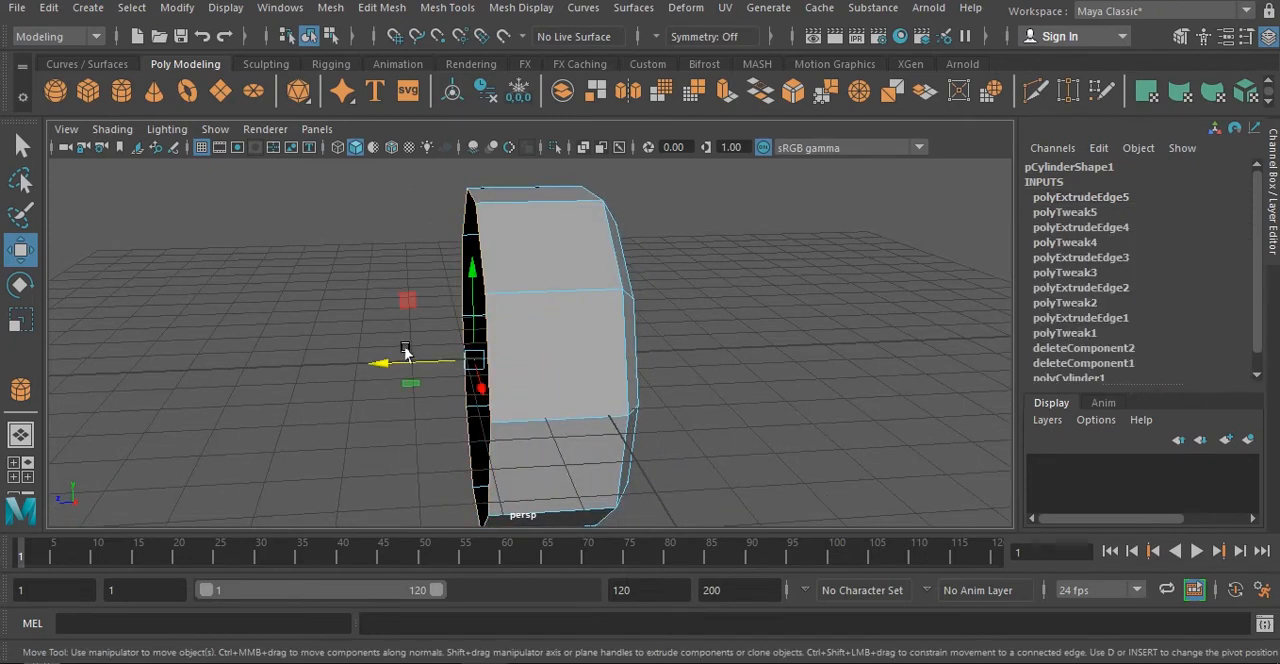
left_click_drag(407, 361, 465, 362)
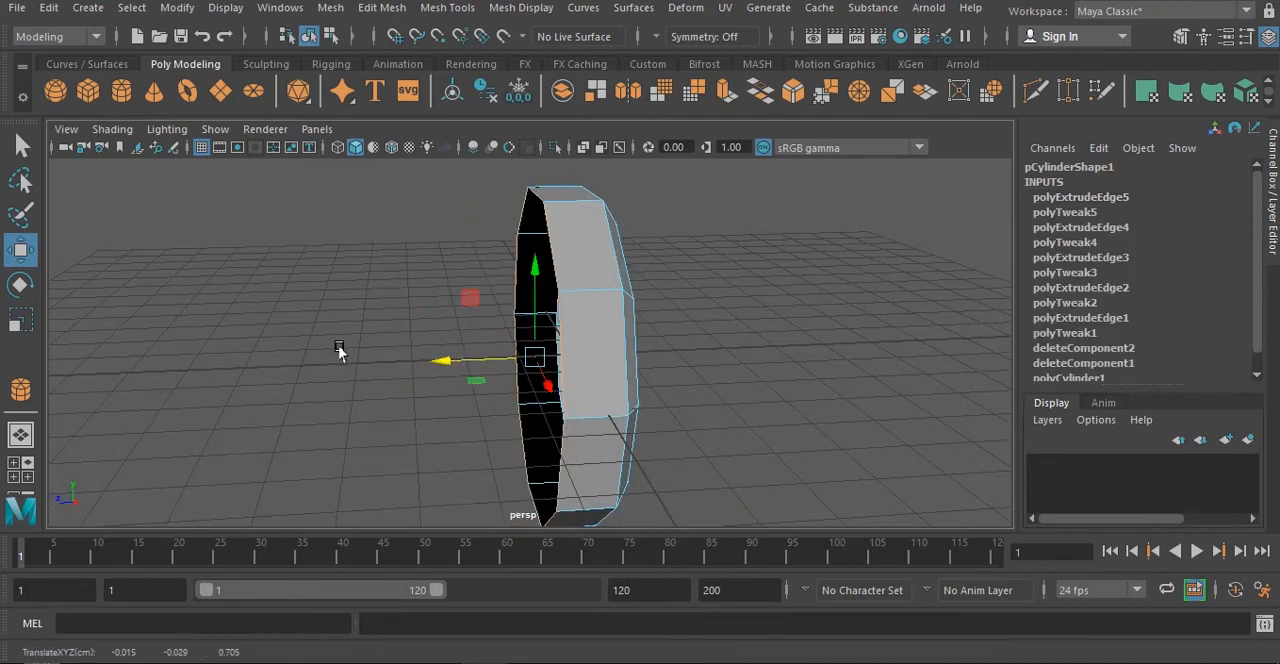
mouse_move(670, 336)
left_mouse_down("alt")
mouse_move(594, 349)
mouse_move(634, 371)
mouse_move(679, 326)
left_mouse_up("alt")
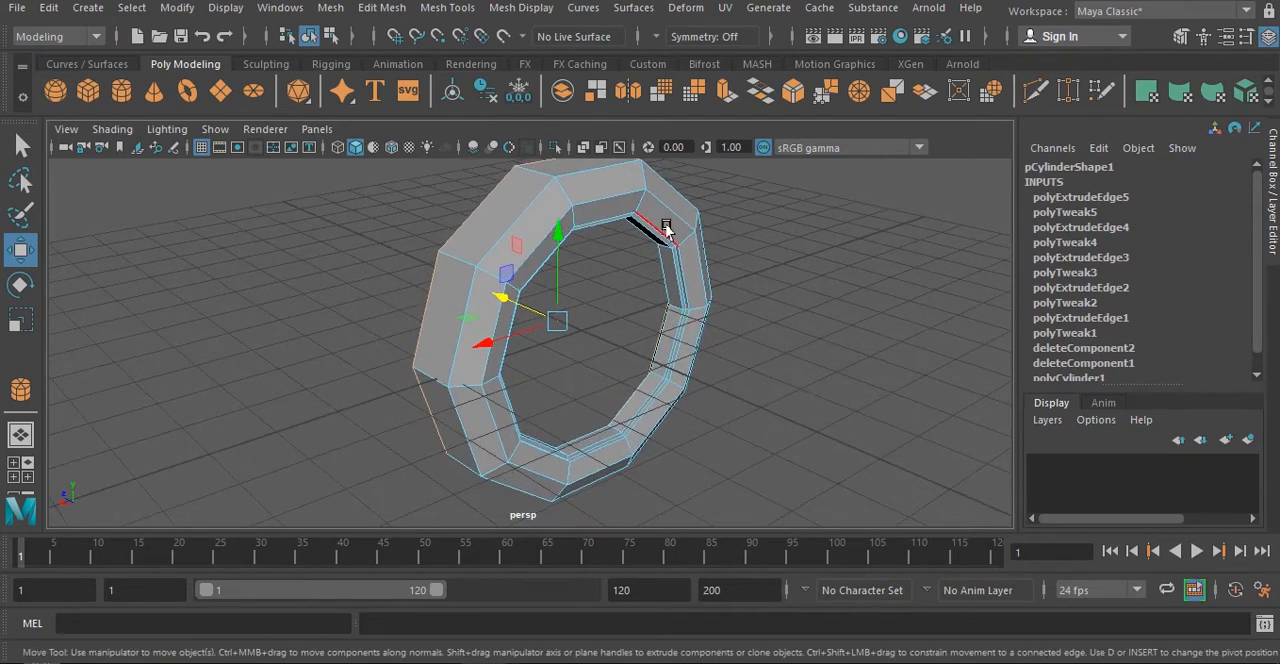
- Return to object mode, select the whole ring and move it aside along the X axis to about -8.083
right_click_drag(670, 162, 743, 131)
left_click(757, 230)
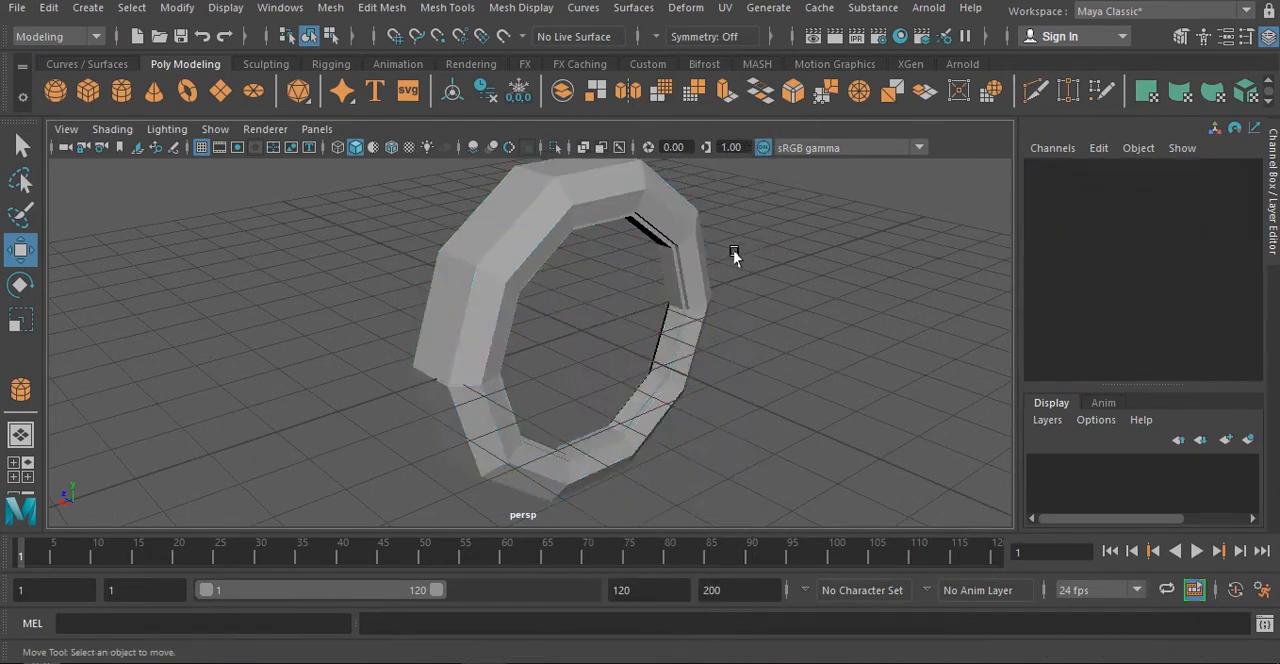
left_click_drag(659, 258, 620, 345, "alt")
left_click(560, 249)
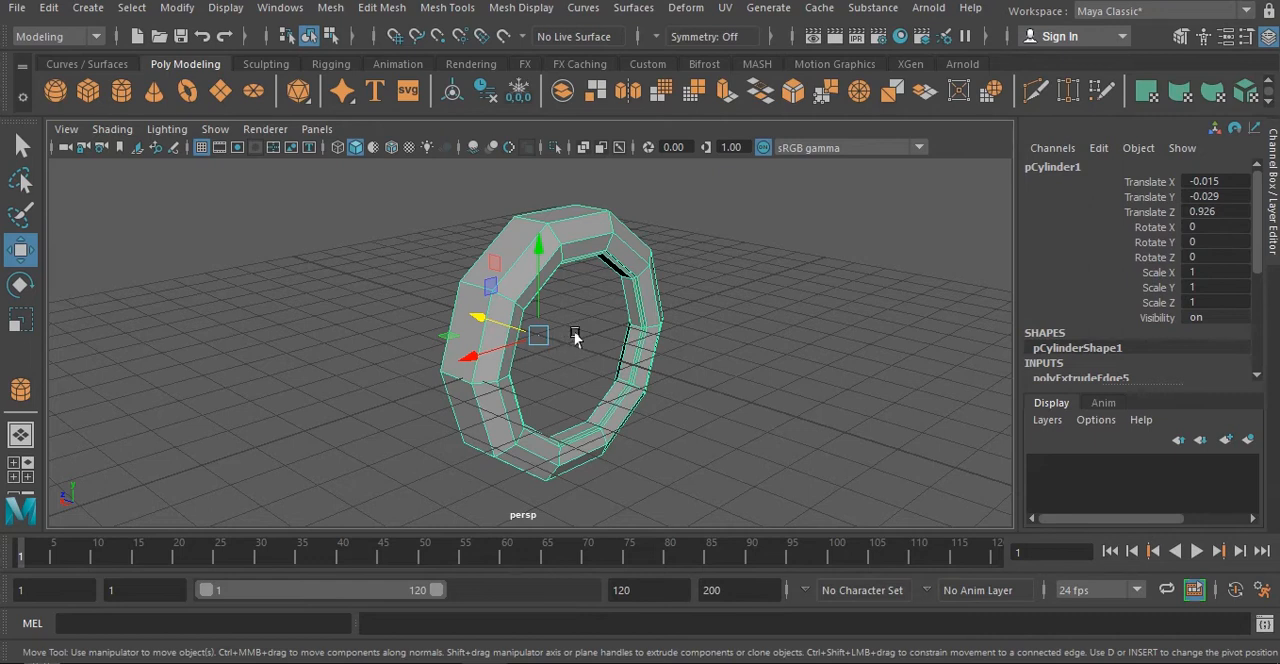
left_click_drag(611, 337, 652, 291, "alt")
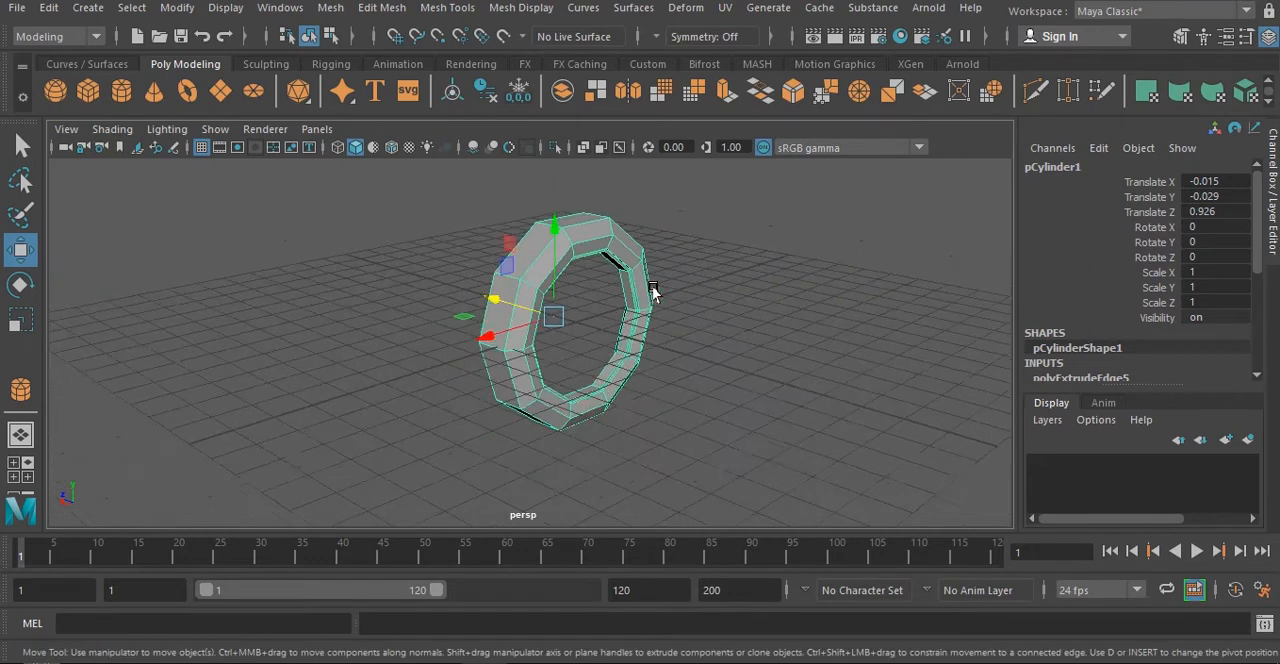
left_click_drag(470, 333, 742, 318)
left_click_drag(600, 343, 680, 329, "alt")
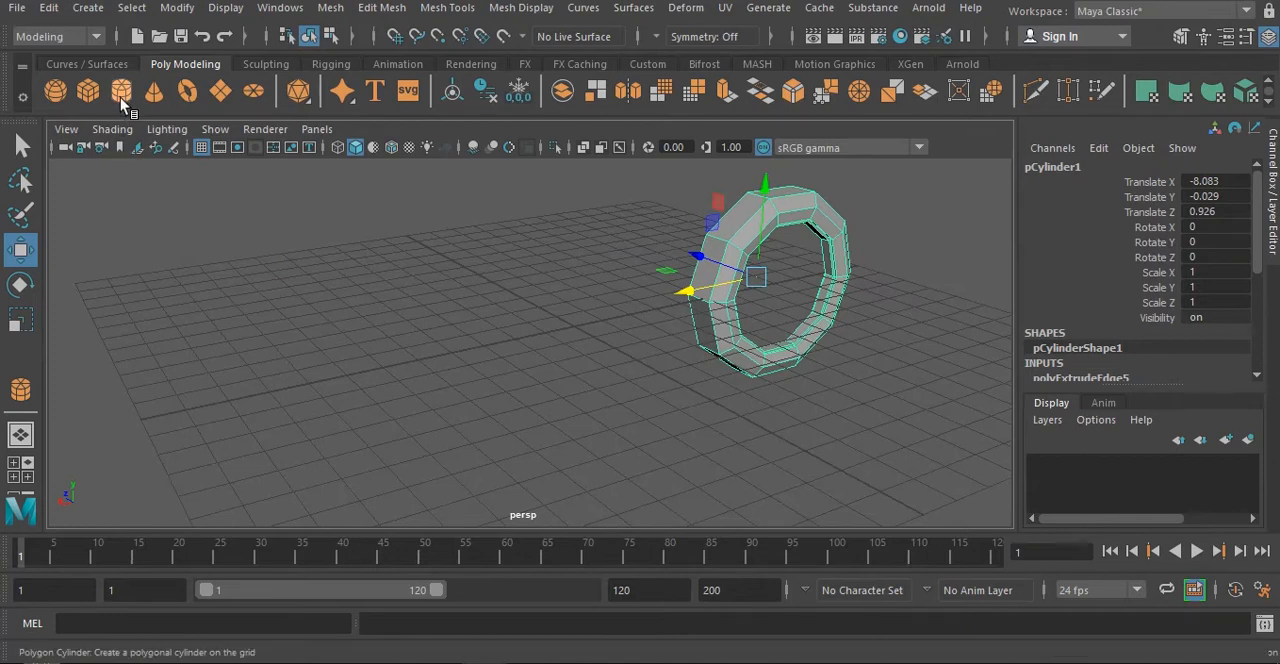
- Draw a second polygon cylinder from the grid centre in the front view, about 3.096 in radius and 1.763 in height
key("y")
key("space")
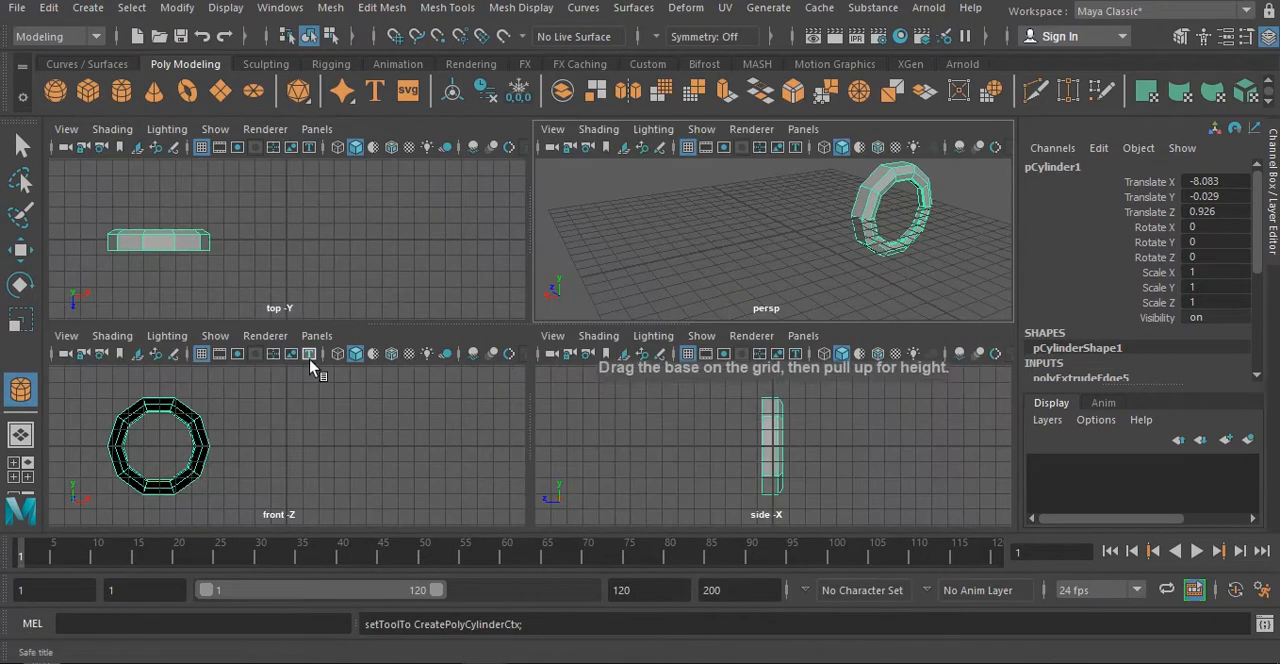
key("space")
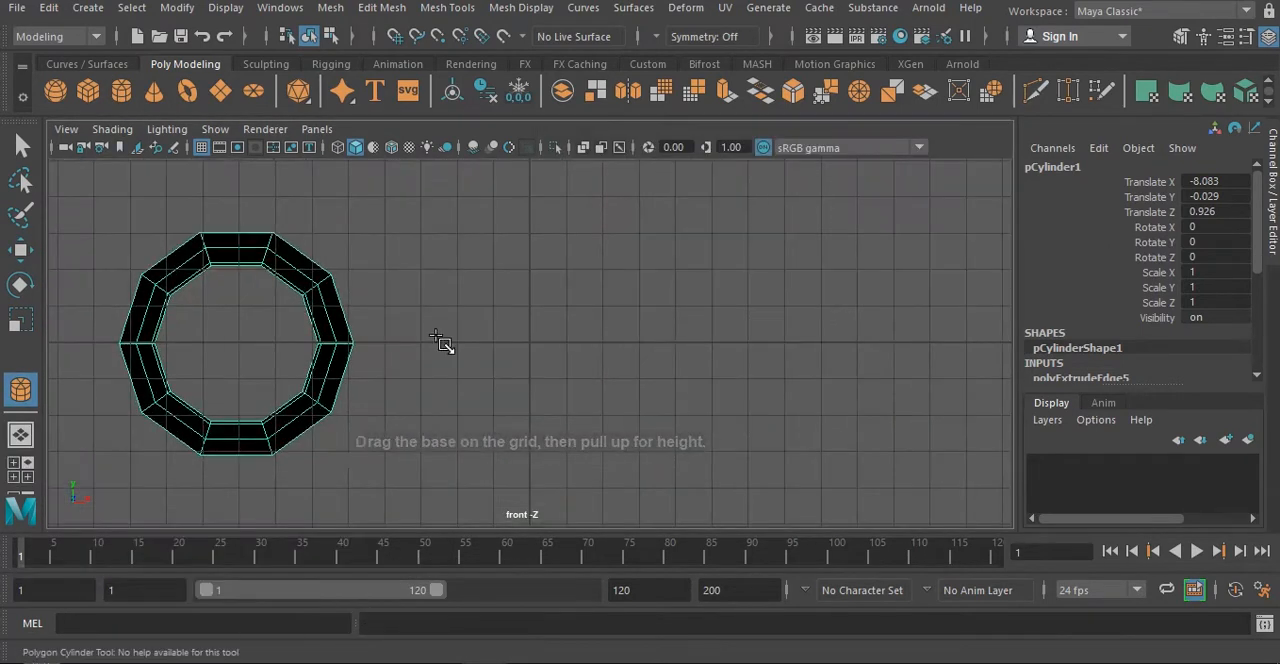
left_click_drag(529, 343, 591, 277)
key("space")
key("space")
left_click_drag(772, 247, 588, 366, "alt")
- Set the new cylinder's axis subdivisions to 10 and keep its height and cap subdivisions at 1
scroll(1148, 318, "down", 3)
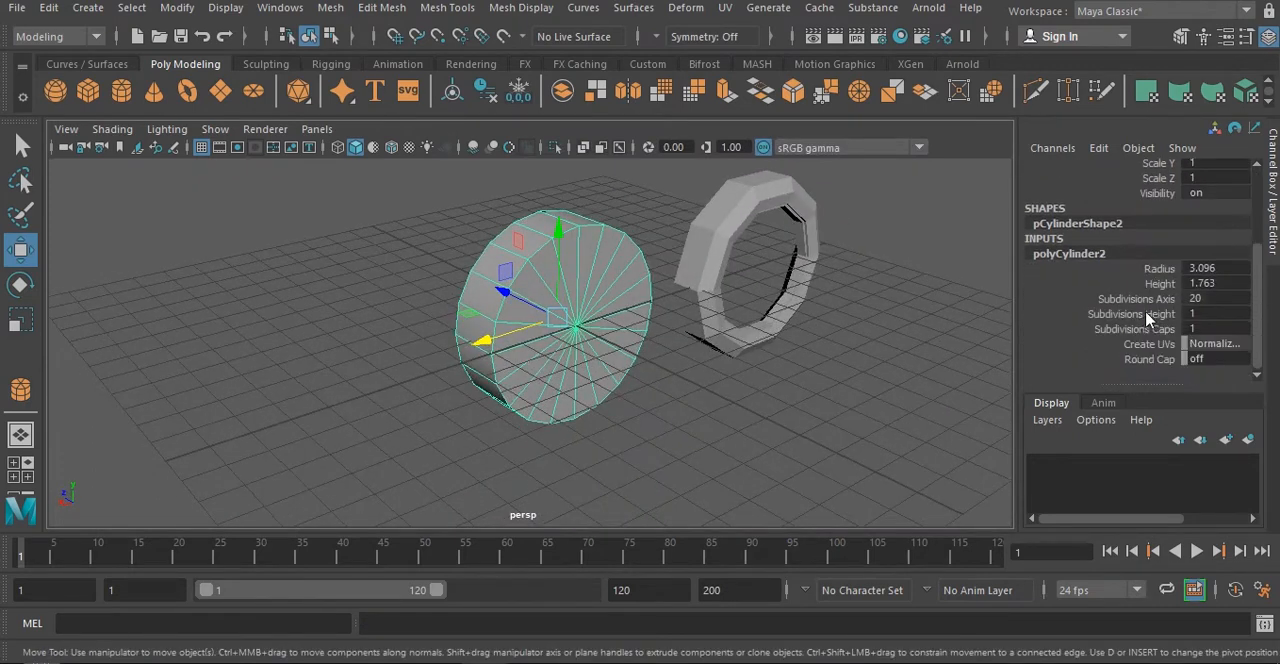
double_click(1209, 300)
type("10")
key("Return")
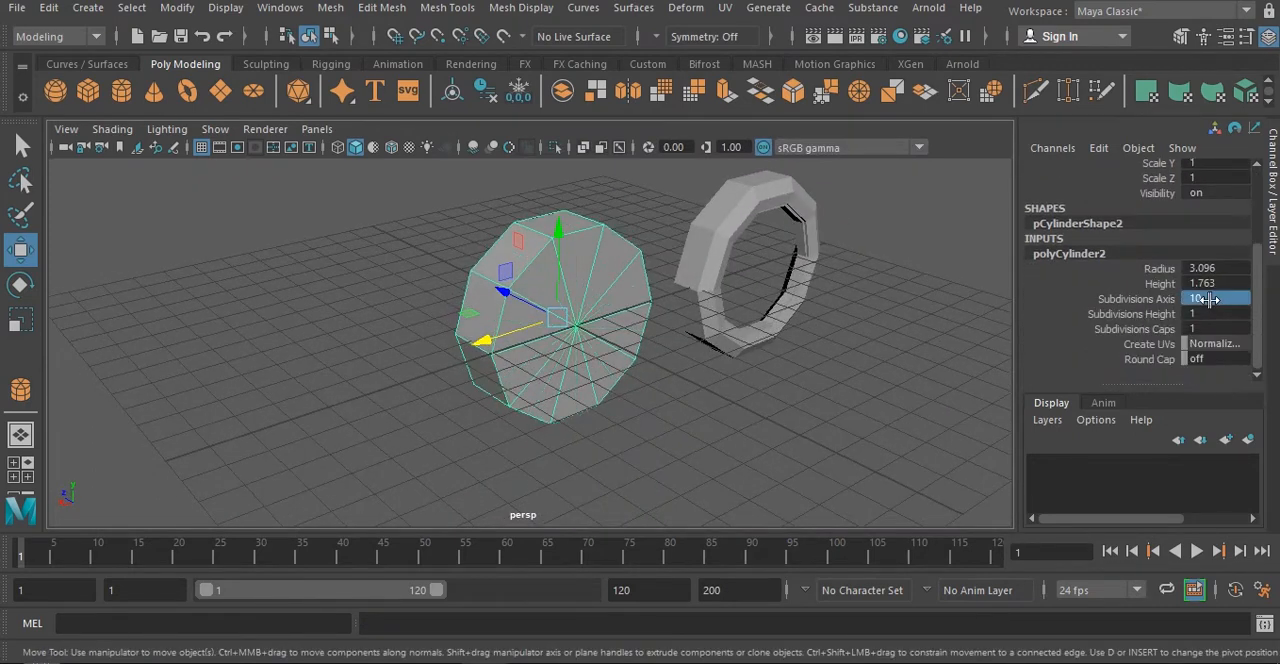
double_click(1220, 328)
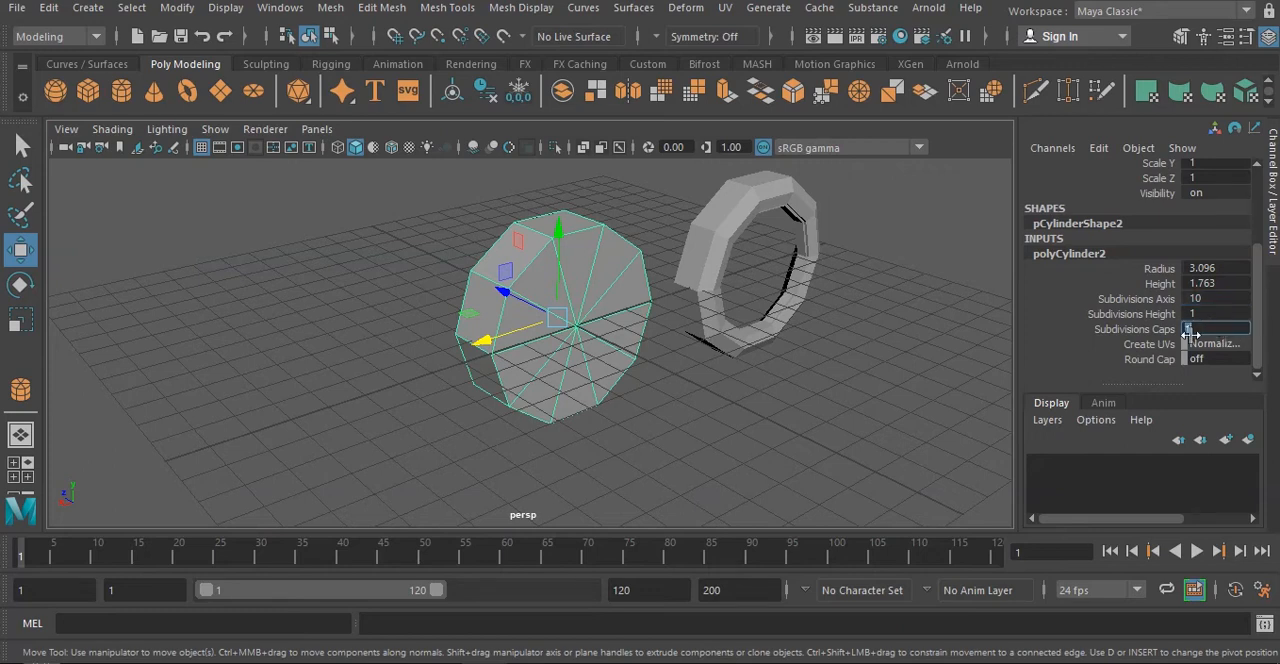
mouse_move(1207, 313)
left_mouse_down()
mouse_move(1250, 313)
mouse_move(1200, 313)
left_mouse_up()
scroll(543, 303, "up", 3)
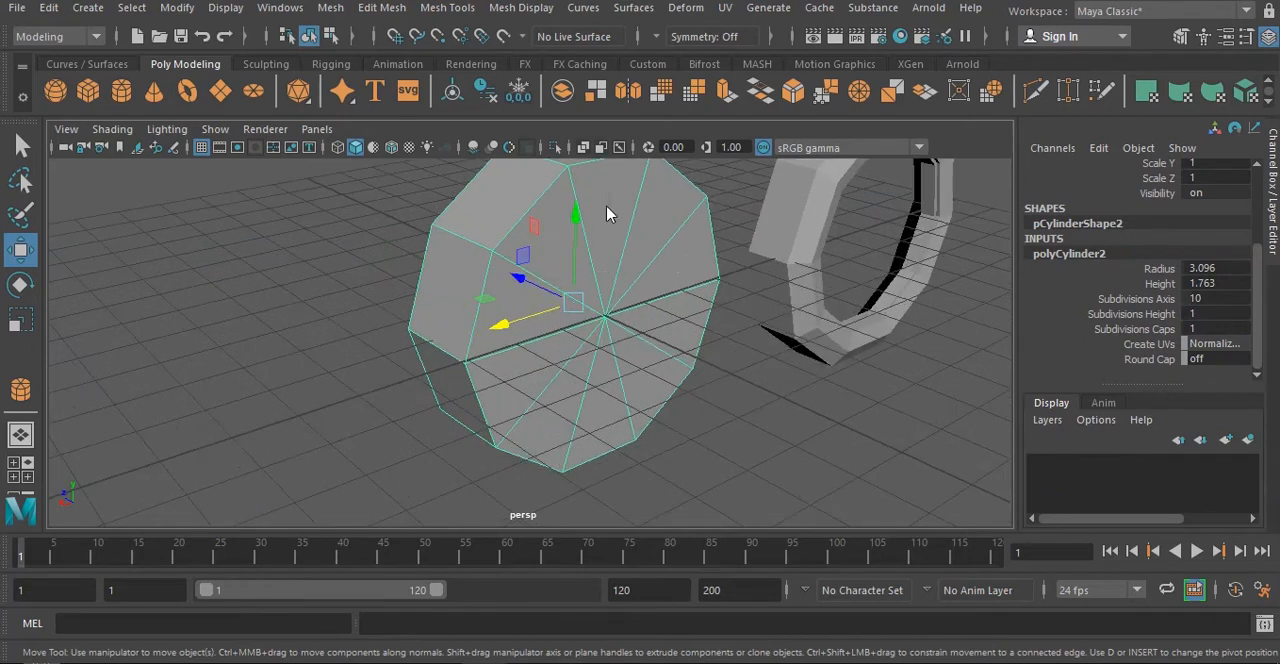
- Switch to face mode and select all ten triangular faces of the new cylinder's front cap
right_click_drag(606, 214, 607, 211)
left_click(523, 251)
left_click(594, 206, "shift")
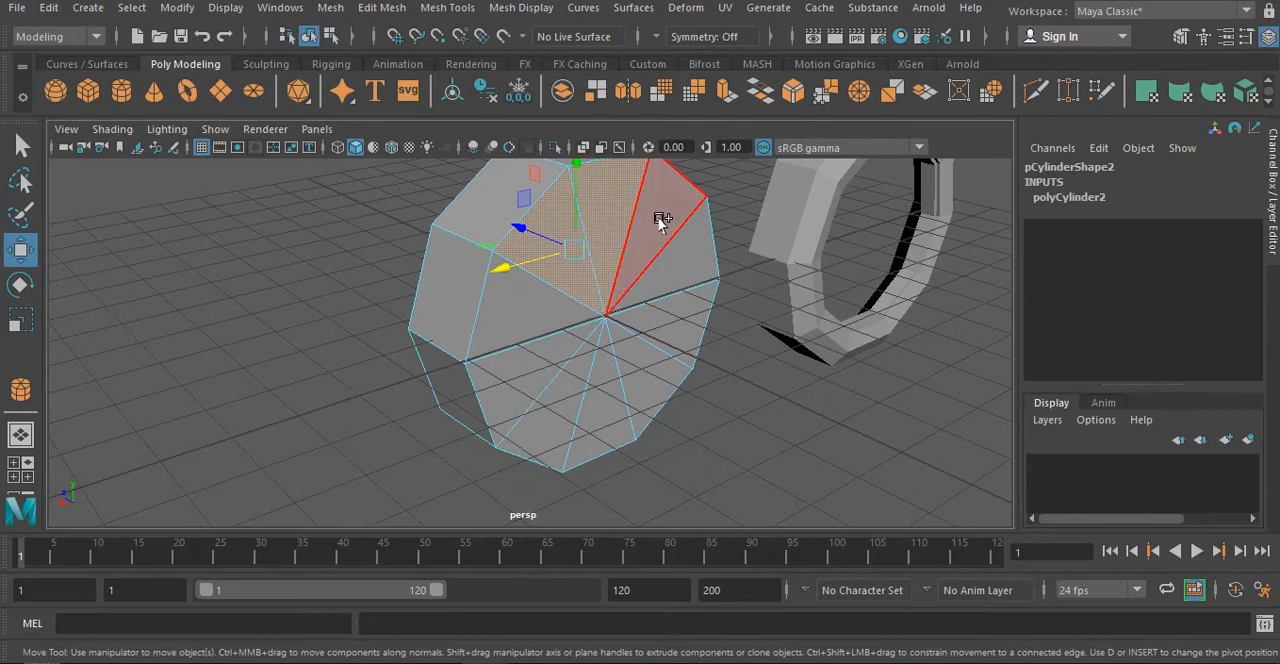
left_click(660, 224, "shift")
left_click(684, 265, "shift")
left_click(683, 317, "shift")
left_click(647, 371, "shift")
left_click(594, 420, "shift")
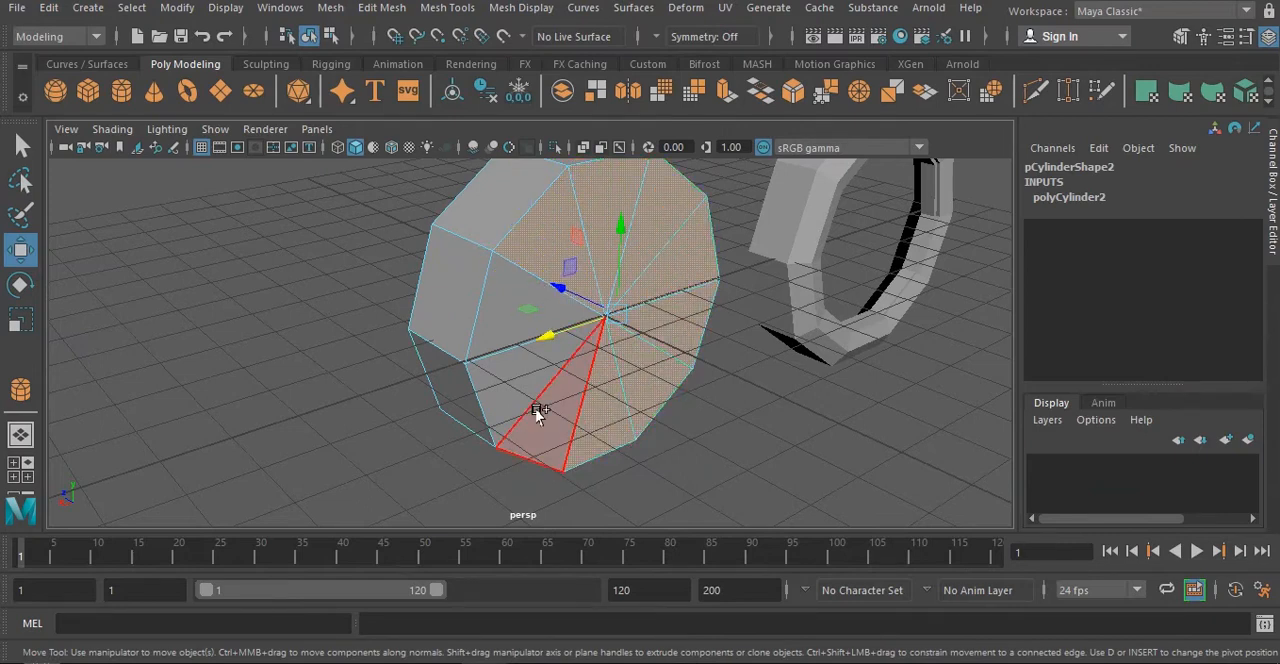
left_click(534, 409, "shift")
left_click(504, 373, "shift")
left_click(513, 313, "shift")
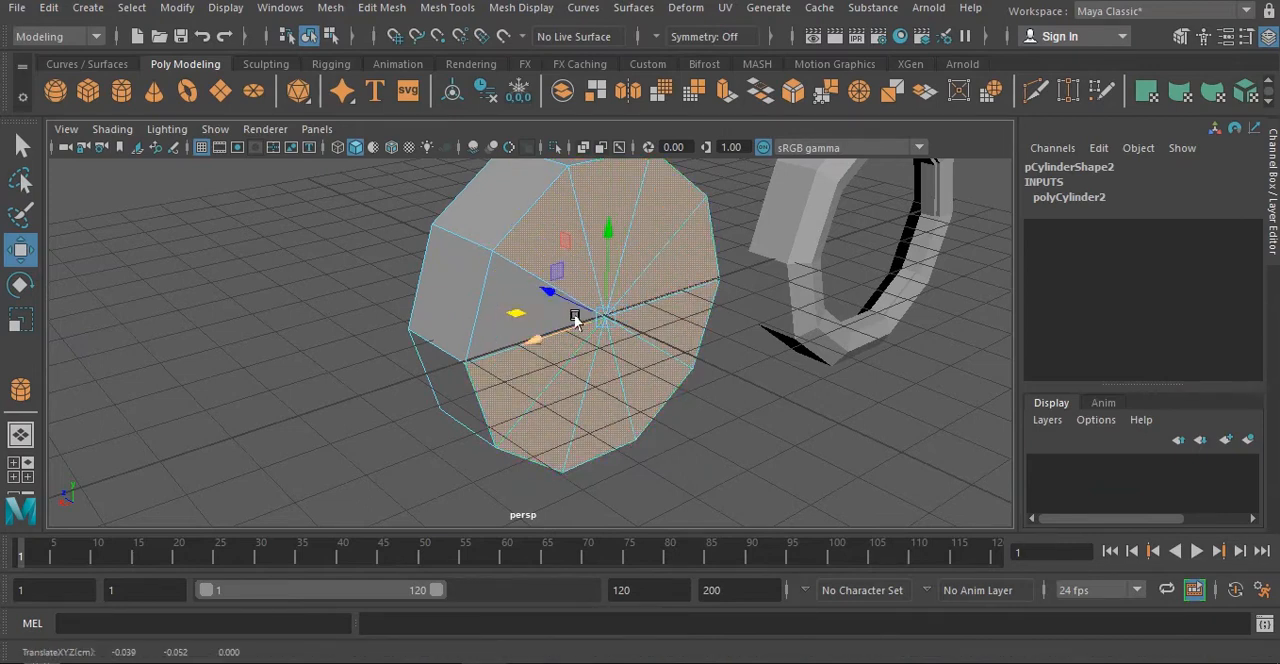
left_click(497, 277, "shift")
- Extrude the selected cap faces with a slight inset and Z offset, then extrude again and scale them into a small central disc
key("ctrl+e")
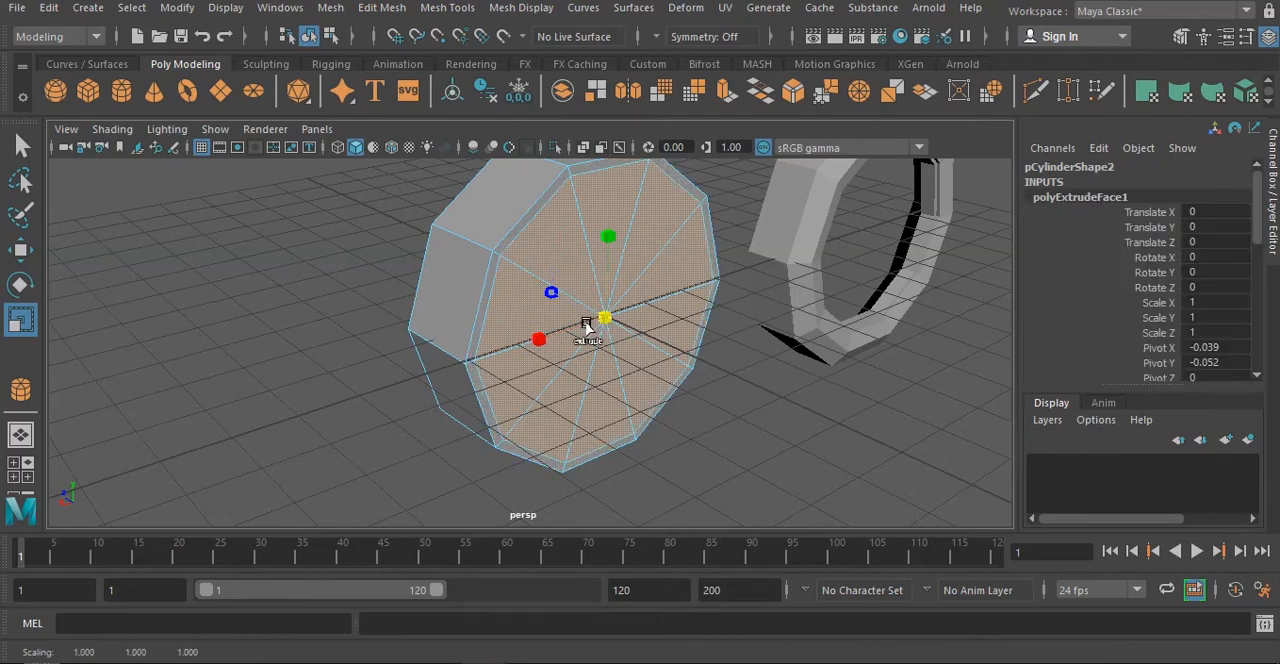
key("w")
left_click_drag(575, 322, 609, 320, "alt")
left_click_drag(547, 292, 480, 363)
key("r")
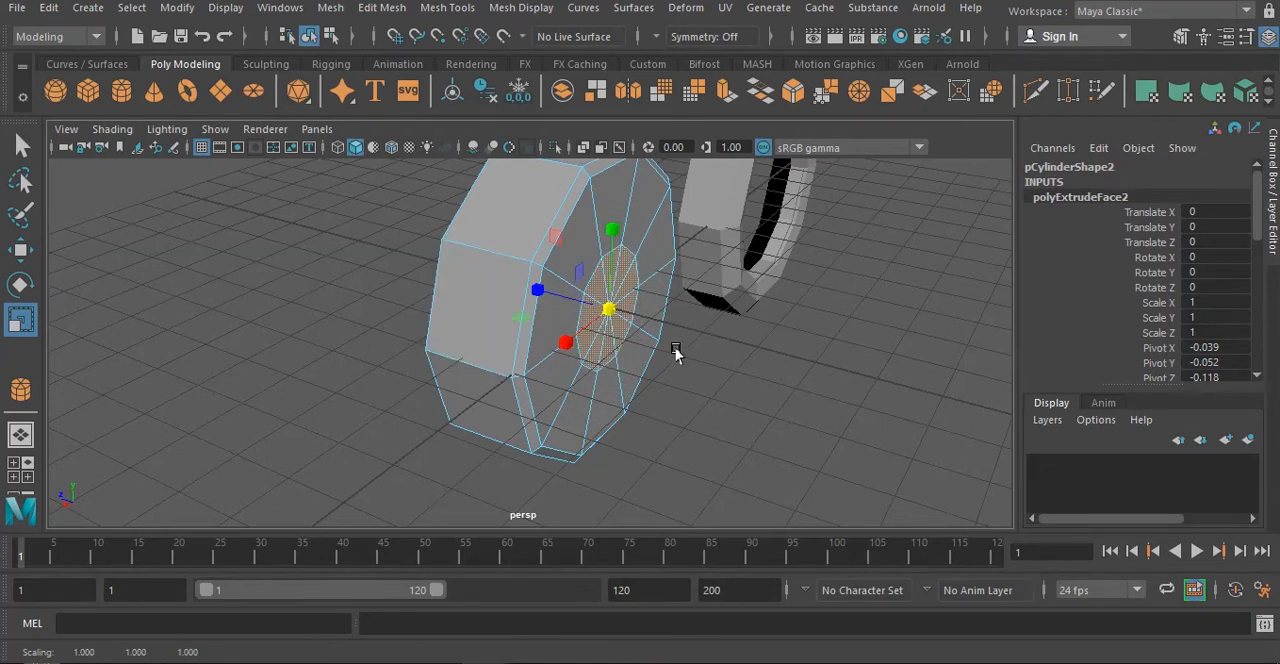
- Select all ten triangular faces of the cylinder's rear cap and delete them
left_click_drag(674, 351, 537, 337, "alt")
left_click_drag(543, 395, 805, 435, "alt")
left_click(492, 256)
left_click(521, 332, "shift")
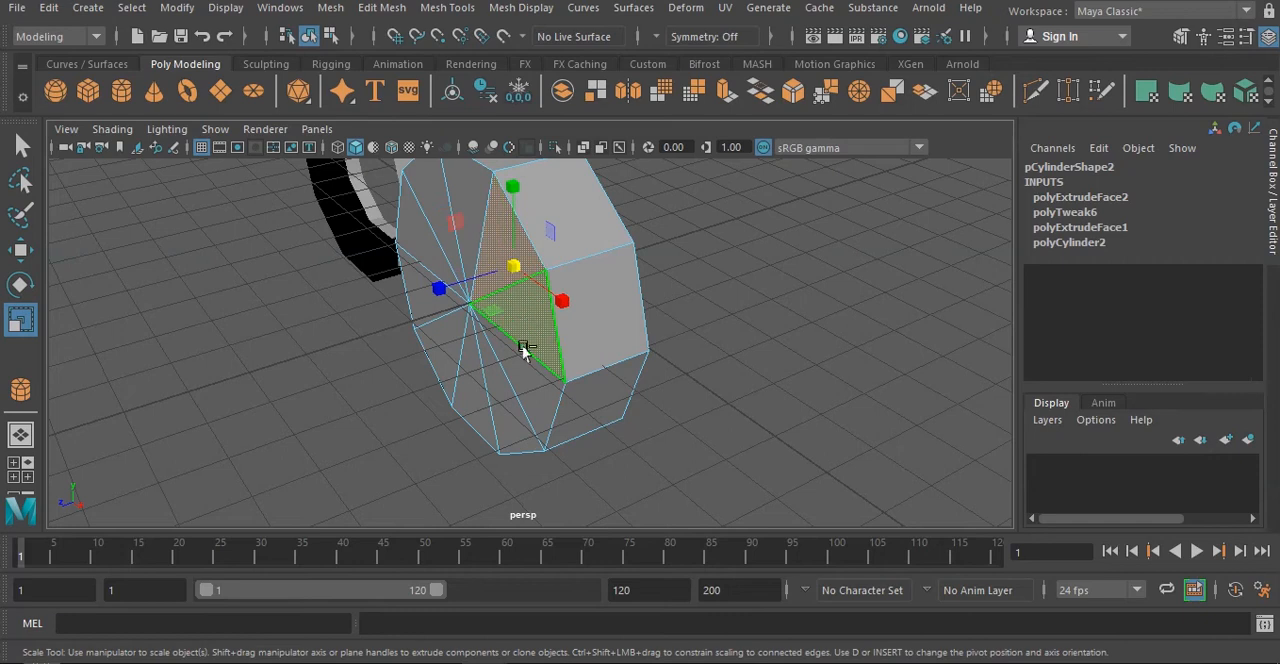
left_click(521, 367, "shift")
left_click(488, 397, "shift")
left_click(467, 398, "shift")
left_click_drag(431, 352, 435, 342, "shift")
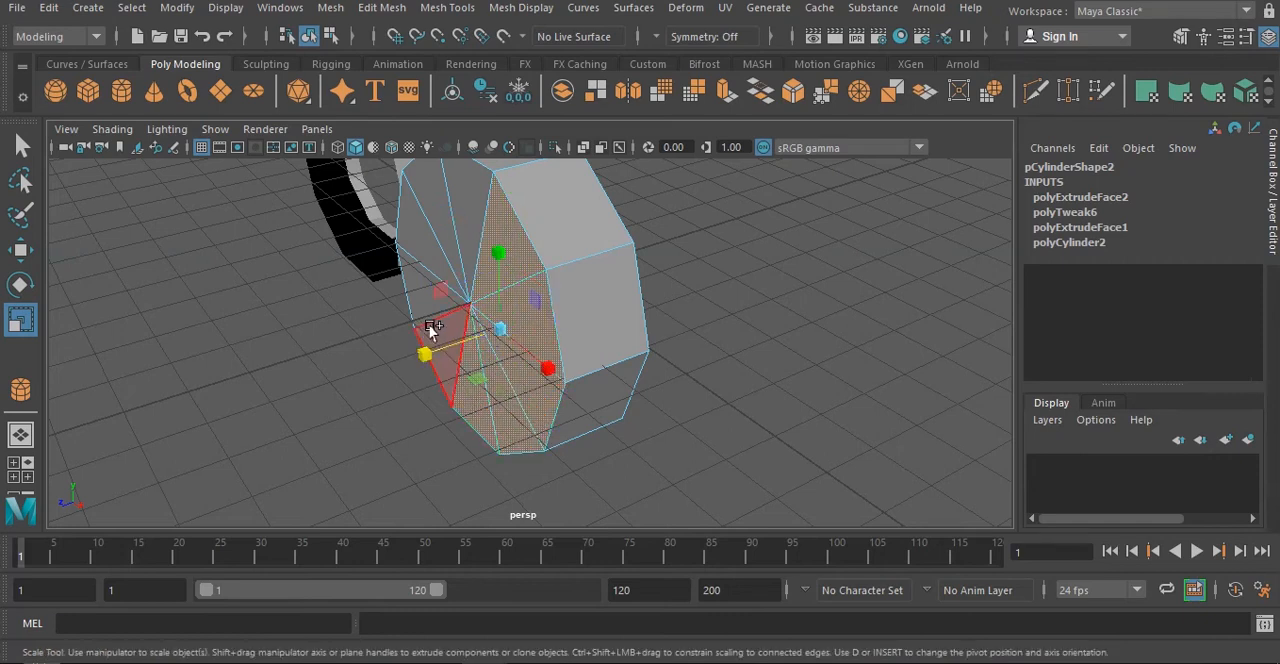
left_click(429, 331, "shift")
left_click(412, 286, "shift")
left_click(418, 245, "shift")
left_click(431, 205, "shift")
left_click(458, 188, "shift")
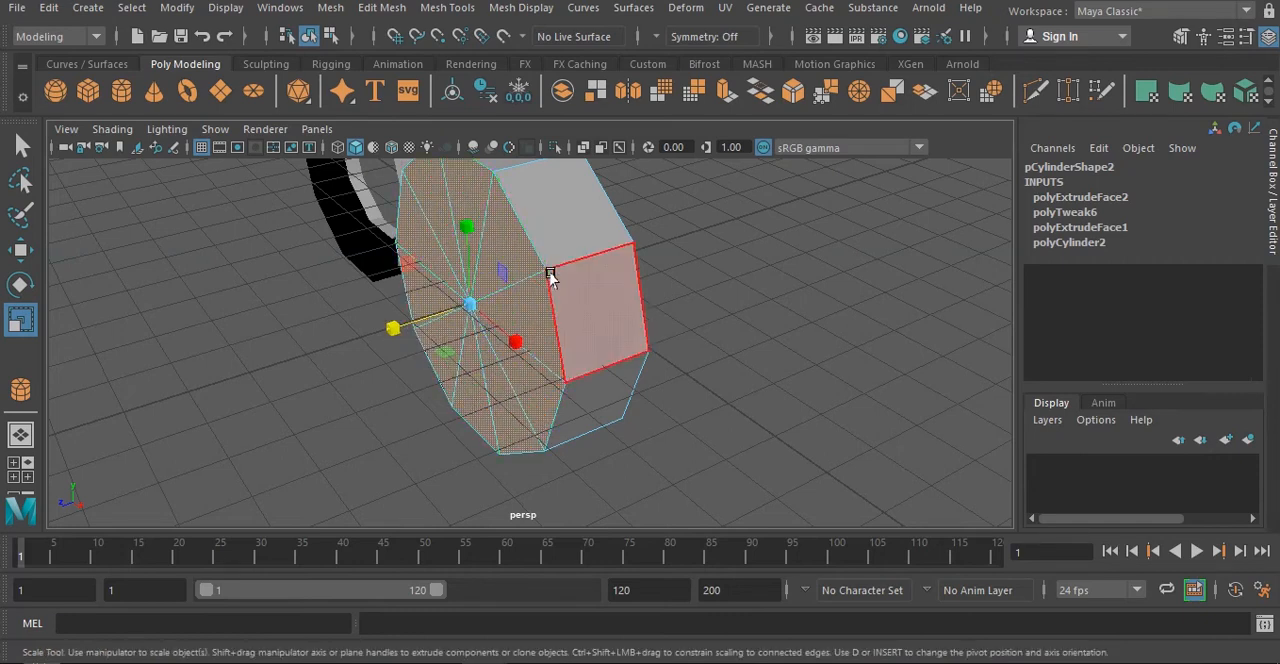
key("Delete")
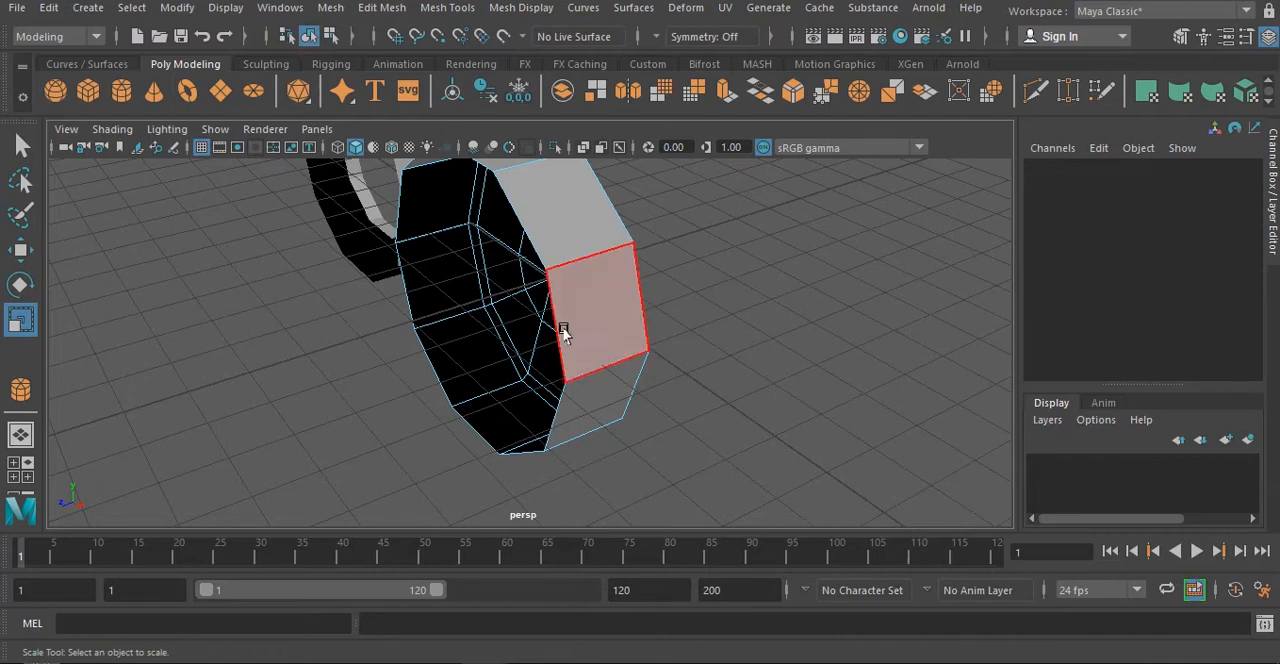
- Select the border edge loop of the cylinder's rear opening and extrude it twice, offsetting it along Z and scaling it inward into a rim
left_click_drag(705, 304, 622, 318)
left_click_drag(730, 325, 517, 281, "alt")
left_click_drag(598, 422, 640, 337, "alt")
right_click_drag(494, 182, 500, 110)
double_click(497, 213)
left_click_drag(538, 255, 536, 305, "alt")
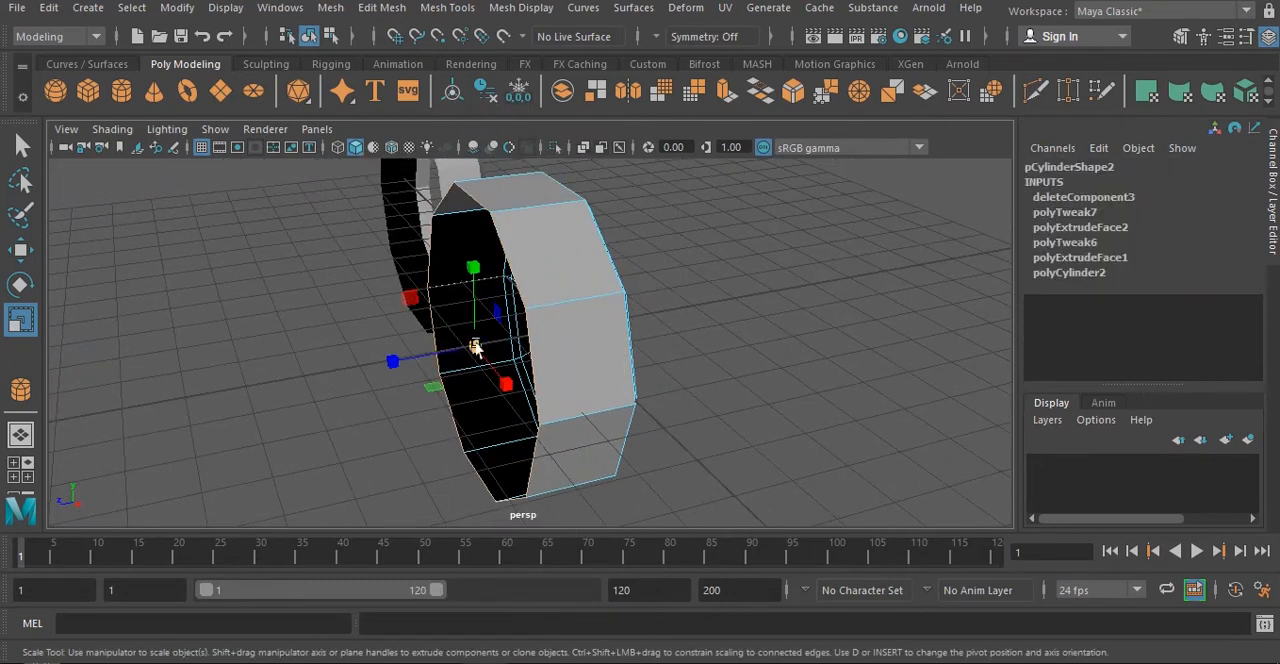
key("ctrl+e")
key("w")
left_click_drag(415, 356, 393, 404)
key("r")
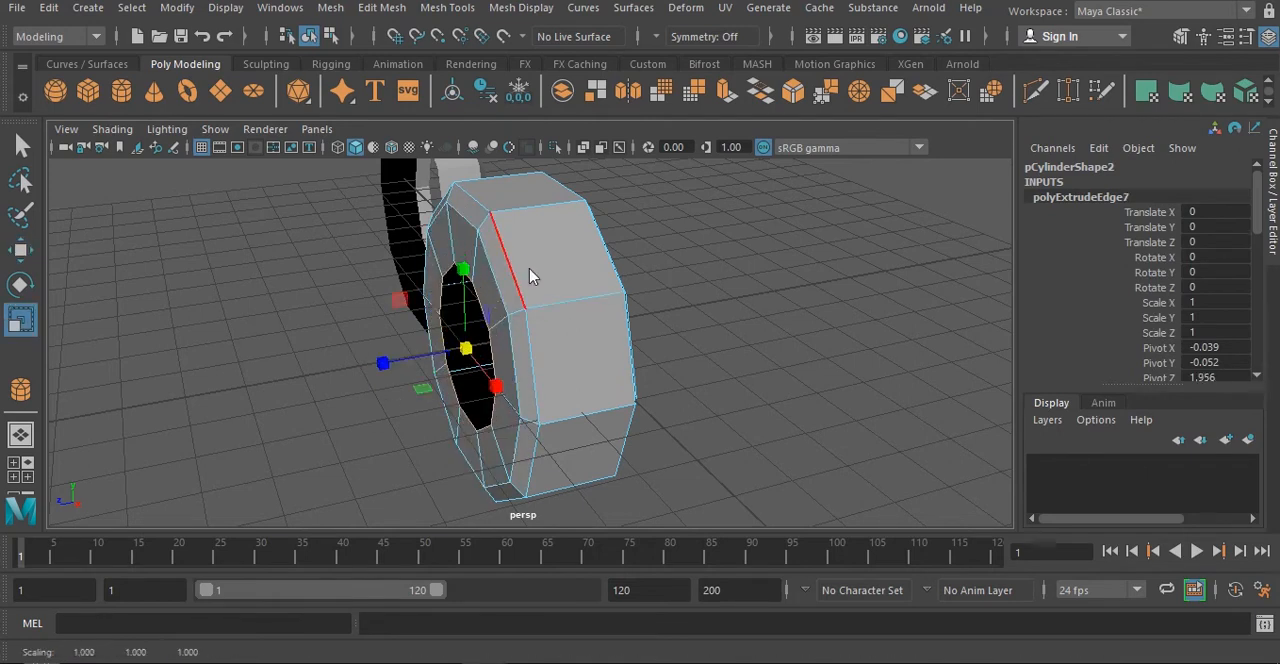
- Return to object mode, select the whole disc and move it along the X axis to about -0.737, closer to the ring
right_click_drag(529, 269, 602, 134)
left_click(774, 314)
left_click_drag(774, 316, 556, 332, "alt")
left_click(556, 336)
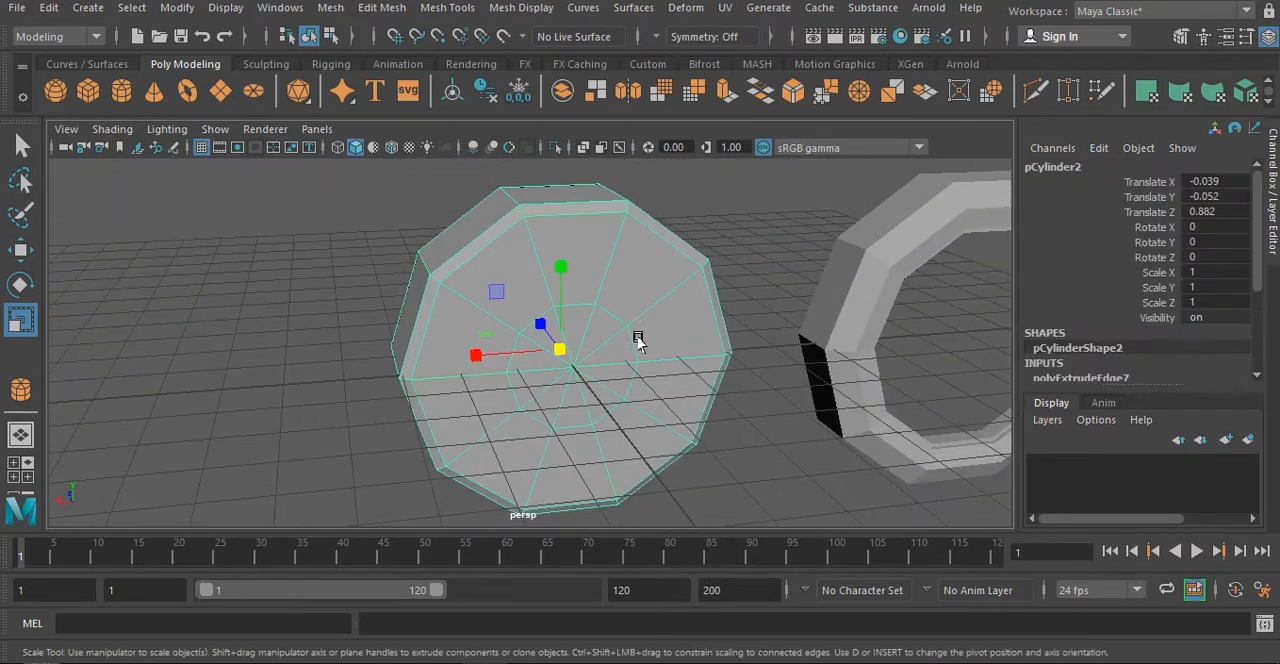
scroll(638, 338, "down", 5)
key("w")
mouse_move(480, 354)
left_mouse_down()
mouse_move(455, 355)
mouse_move(489, 354)
left_mouse_up()
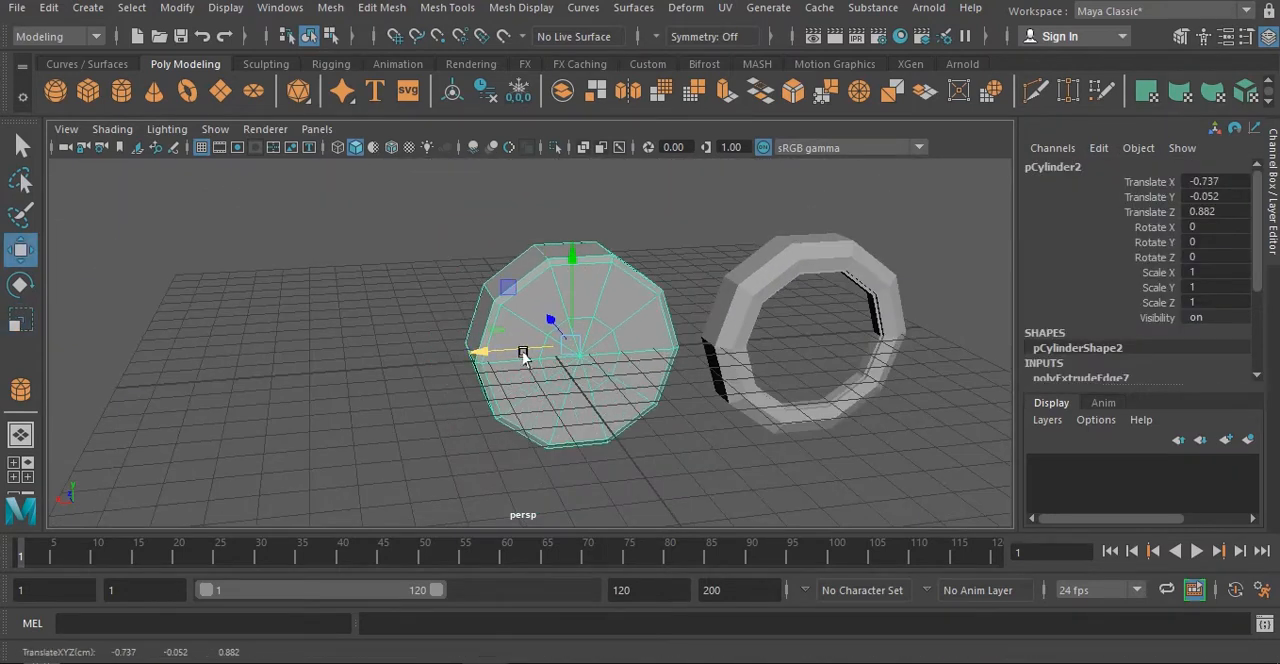
- Examine the ring and the solid disc side by side from several angles, selecting each one in turn
left_click_drag(775, 341, 708, 357, "alt")
scroll(634, 381, "up", 2)
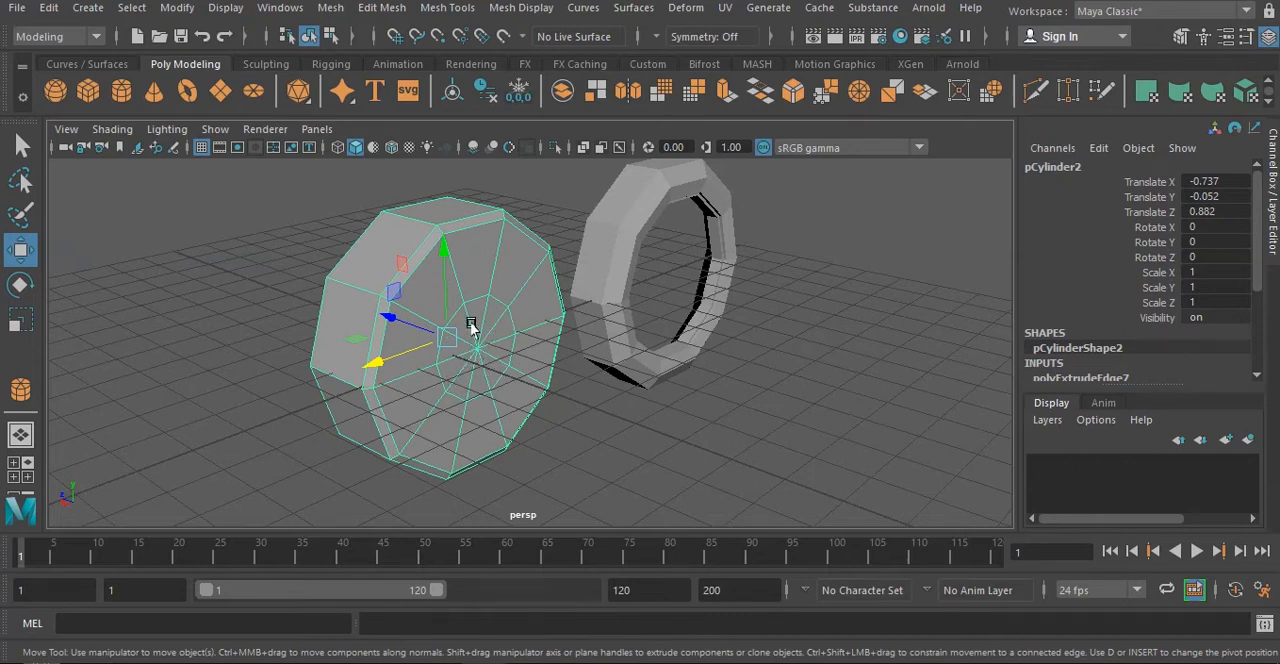
left_click(651, 193)
left_click_drag(717, 283, 728, 198, "alt")
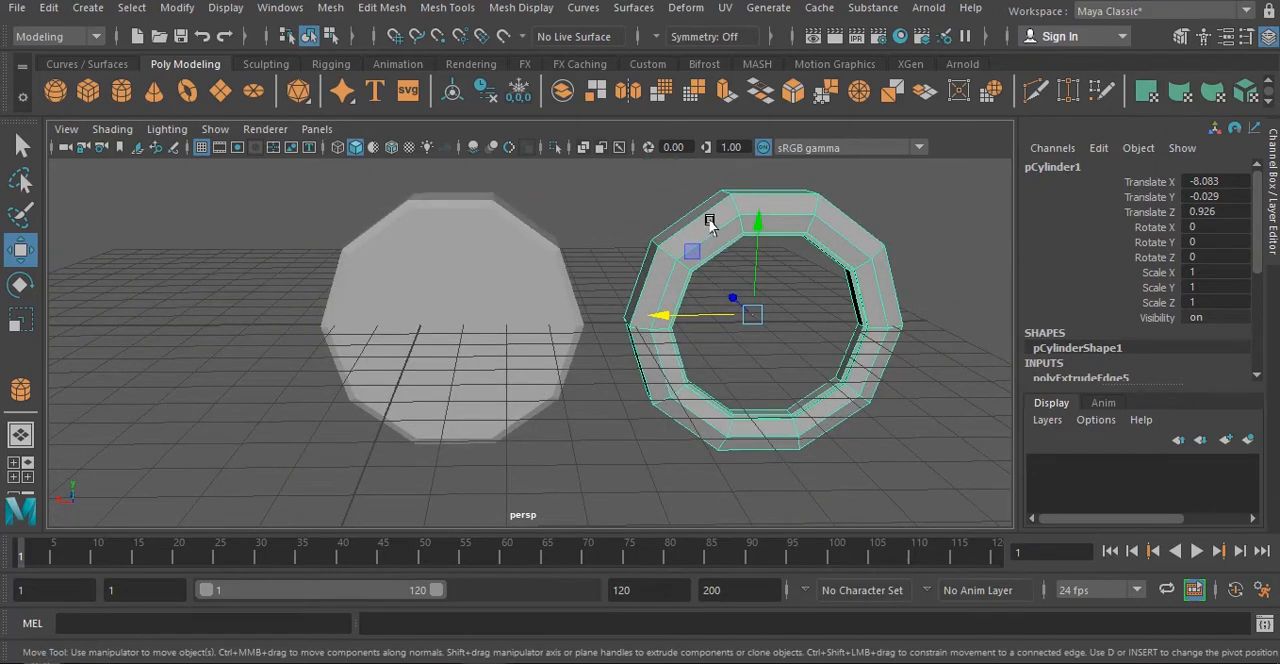
left_click_drag(820, 240, 720, 358, "alt")
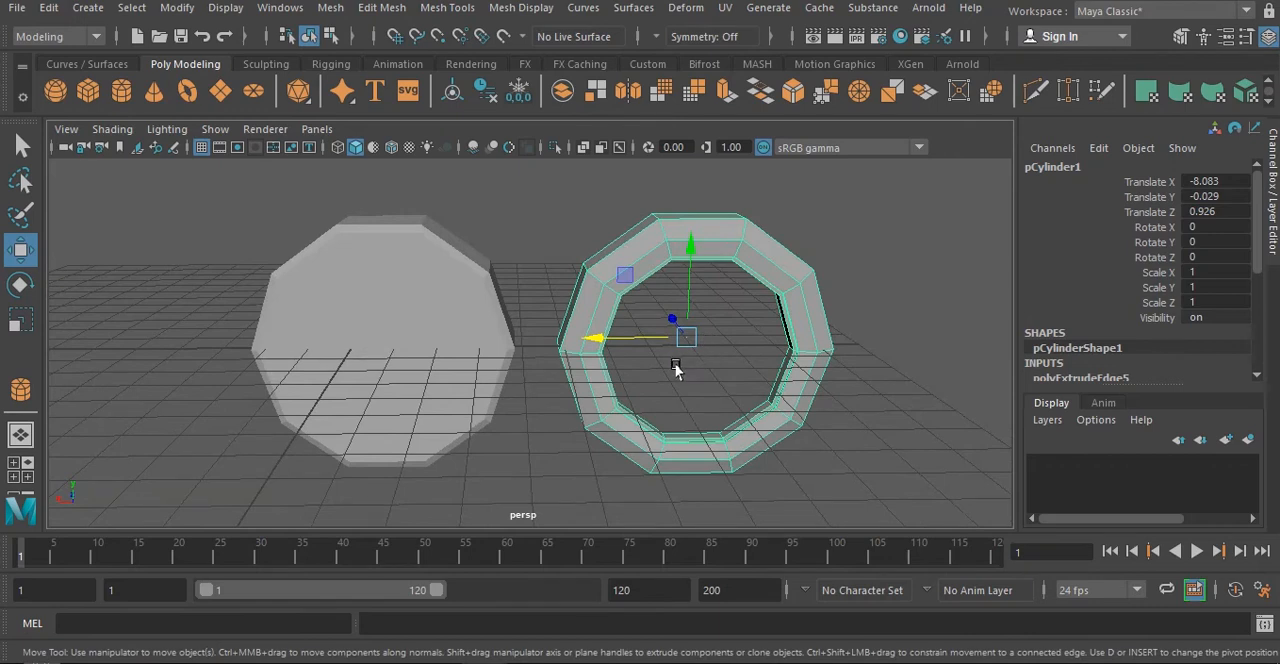
left_click_drag(677, 368, 629, 208, "alt")
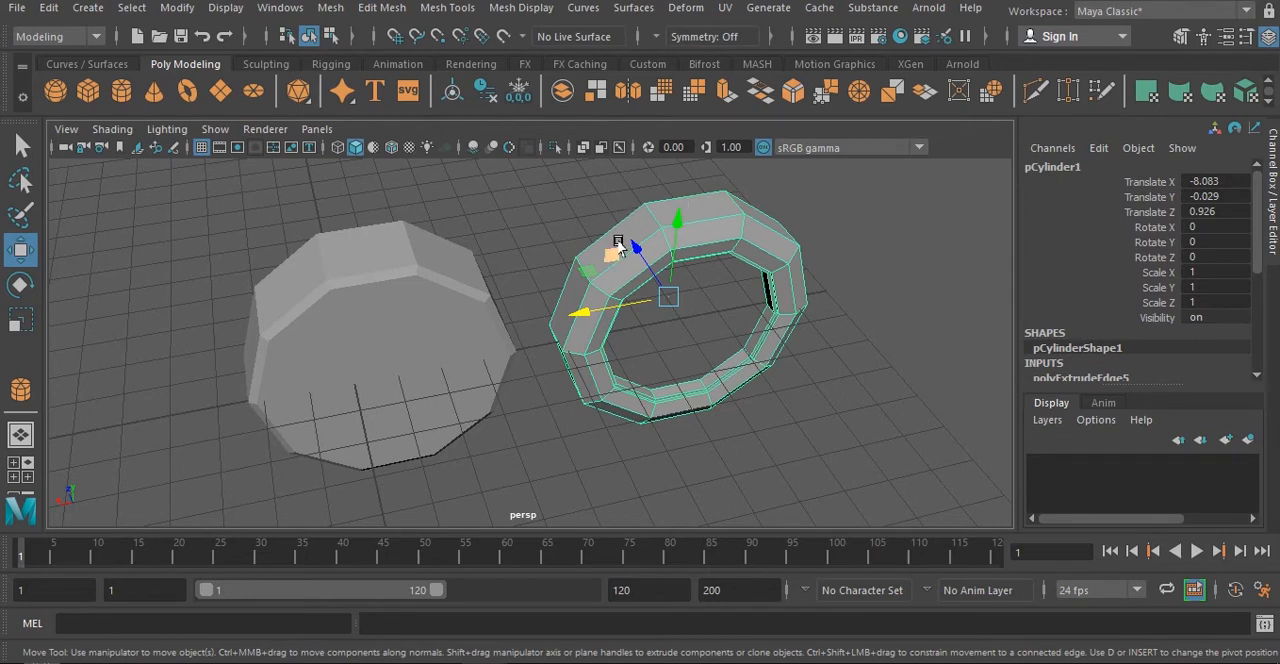
left_click_drag(619, 245, 681, 335, "alt")
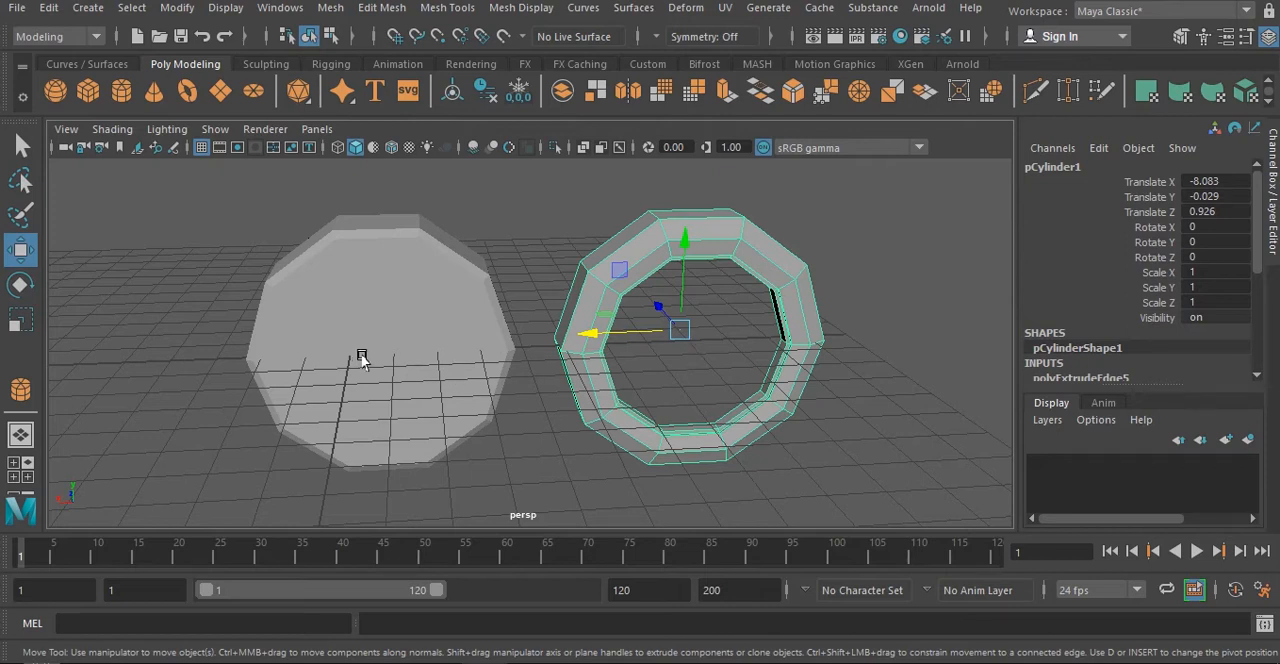
left_click_drag(575, 340, 520, 342, "alt")
left_click(443, 325)
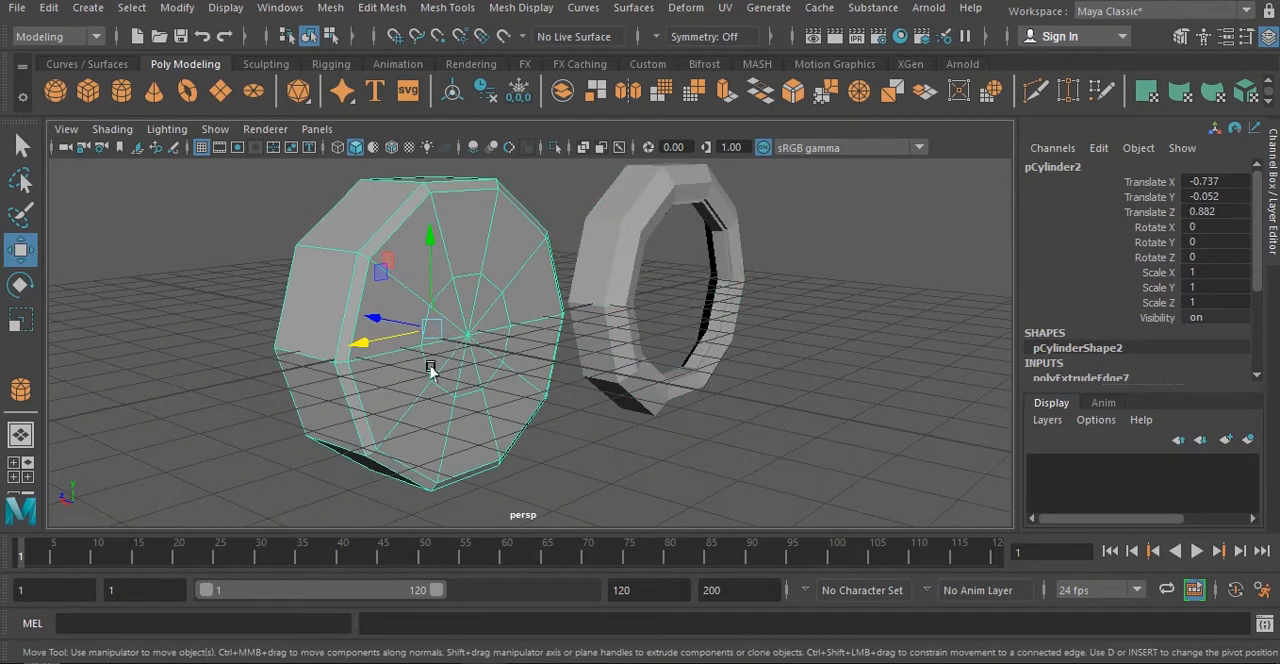
left_click_drag(430, 370, 428, 243, "alt")
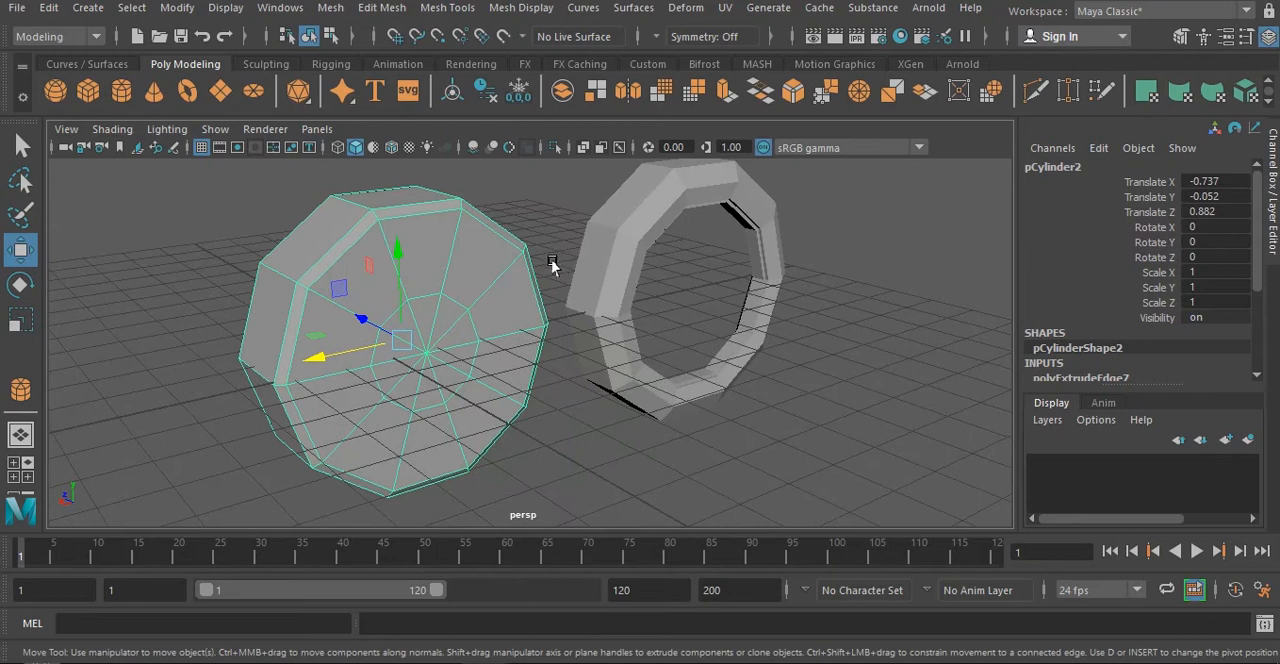
- Switch the workspace to UV Editing with the solid disc selected
left_click_drag(552, 265, 309, 274, "alt")
left_click_drag(452, 290, 463, 290, "alt")
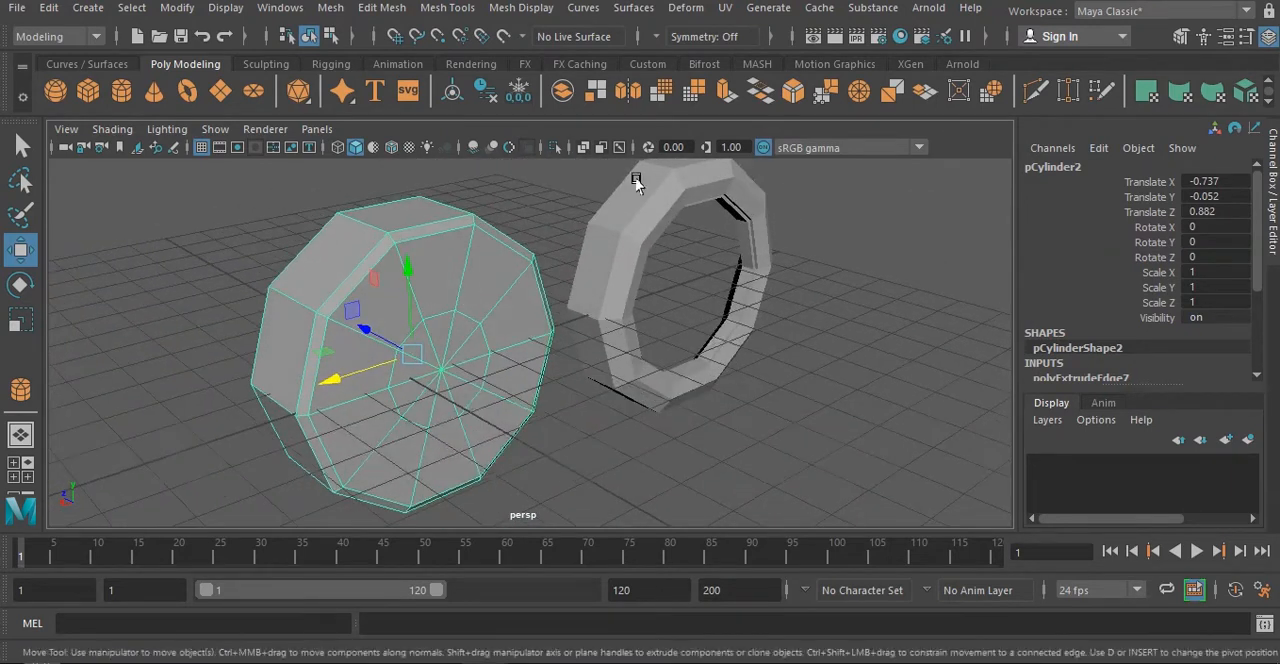
left_click(728, 12)
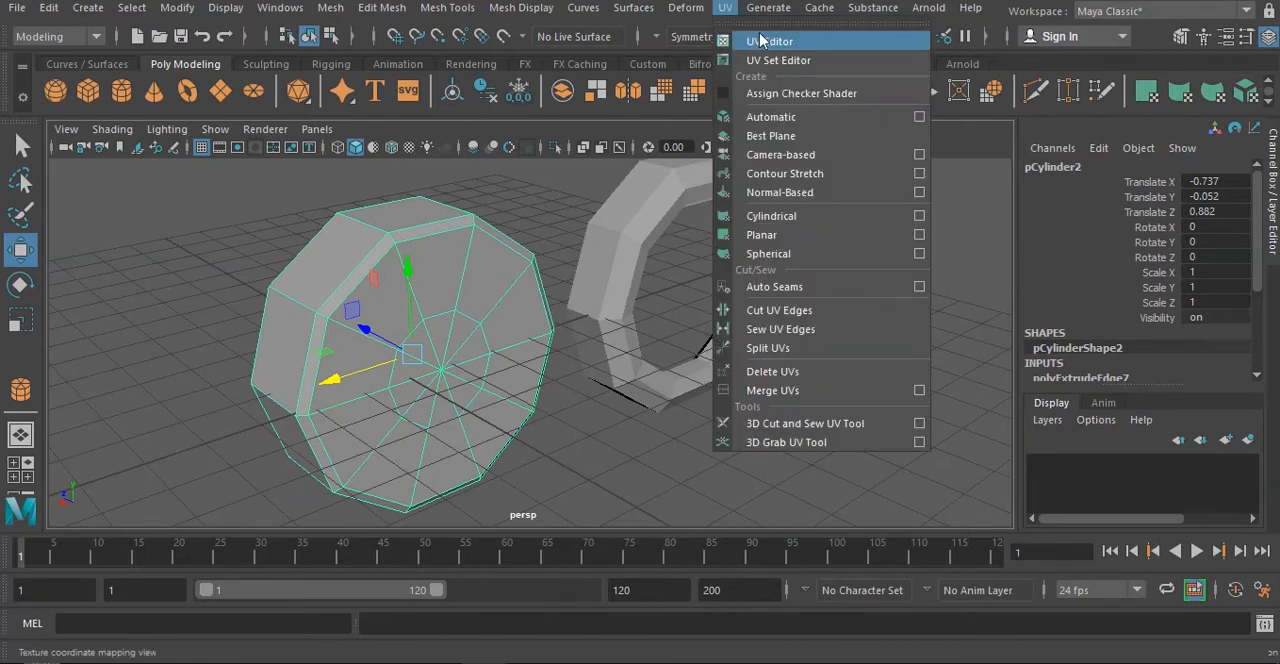
left_click(767, 40)
left_click(1235, 12)
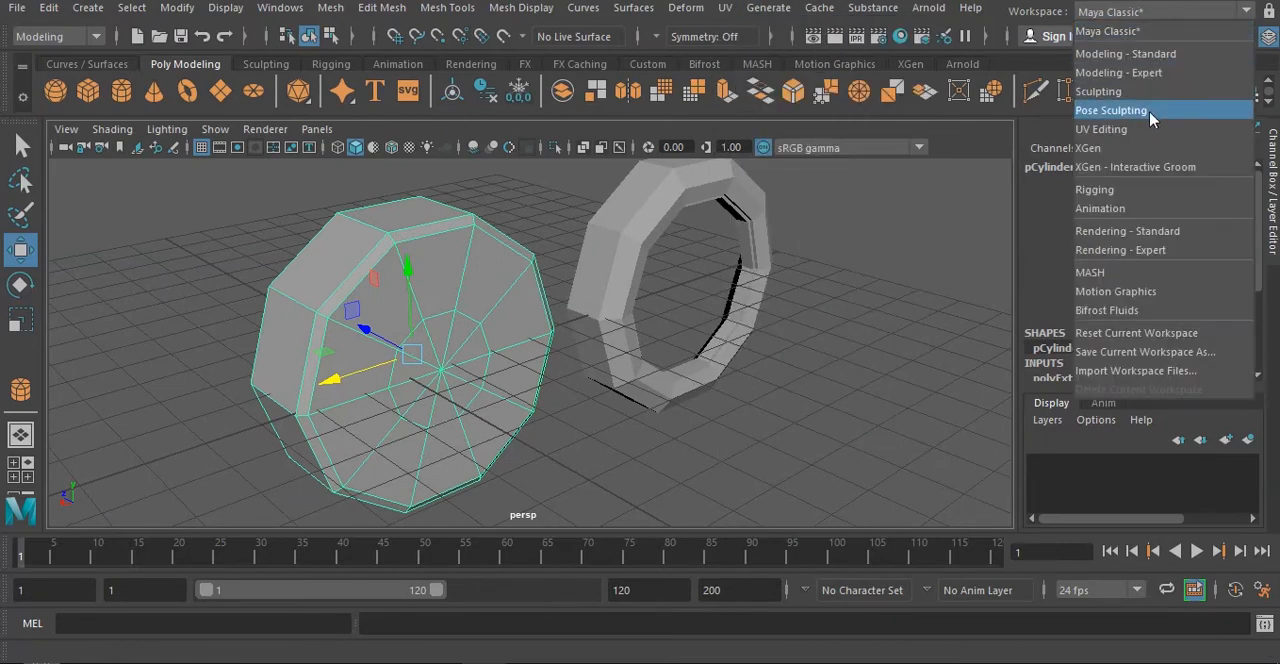
left_click(1112, 133)
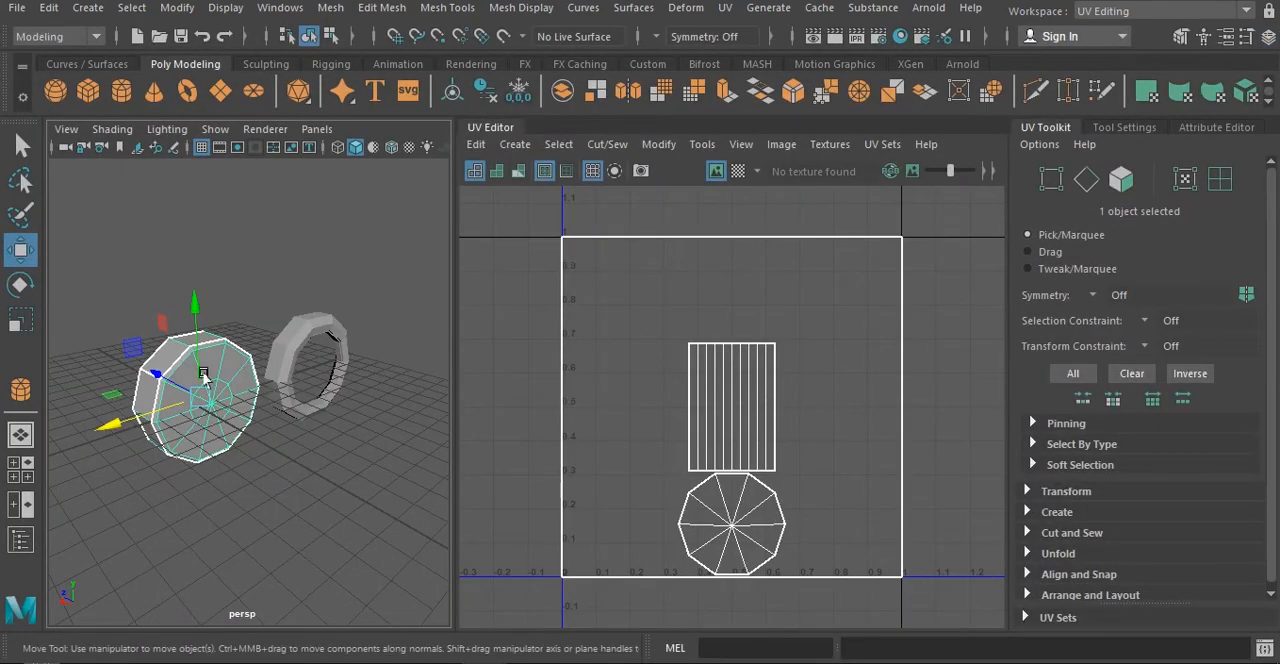
- Select all faces of the solid disc and apply a planar UV projection from the X axis, fitted to the bounding box
scroll(330, 438, "up", 5)
key("f")
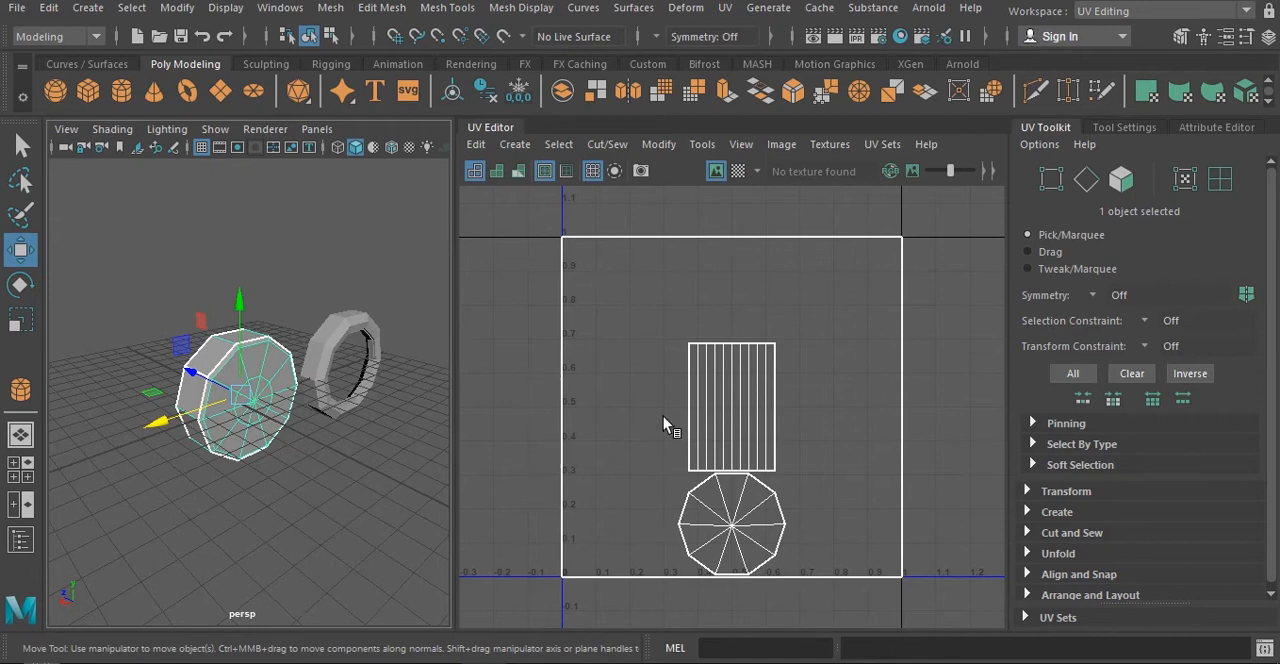
scroll(340, 410, "up", 4)
right_click_drag(294, 162, 298, 218)
double_click(281, 344)
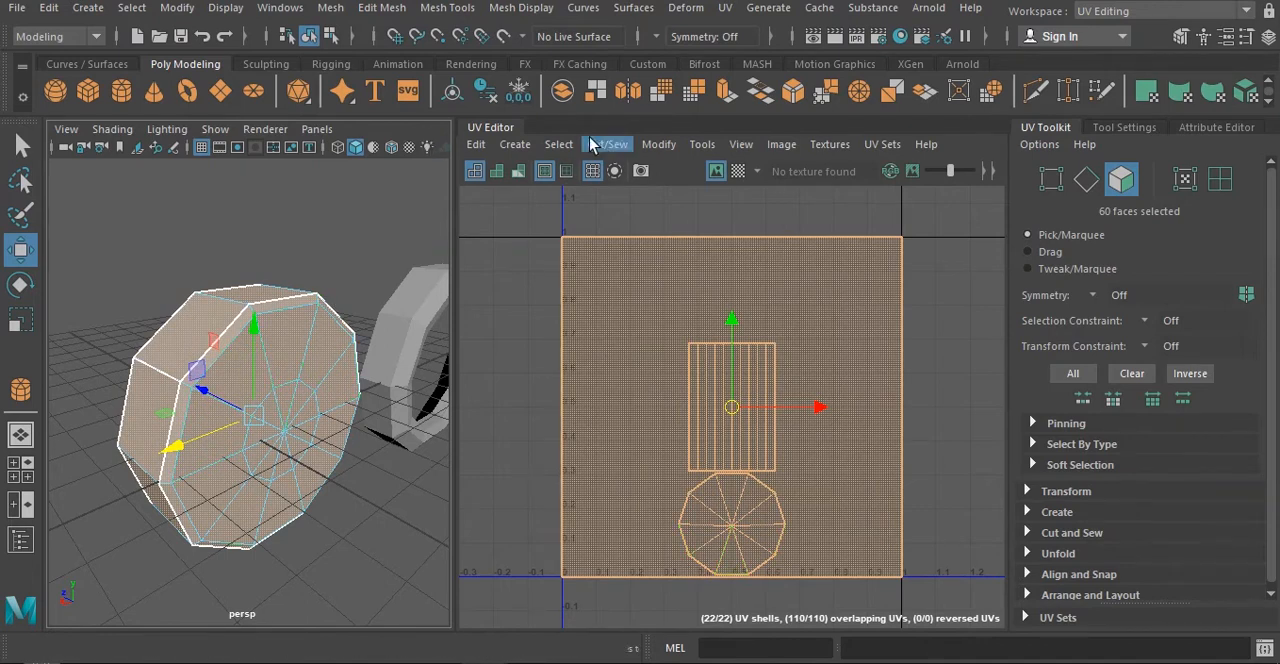
left_click(476, 145)
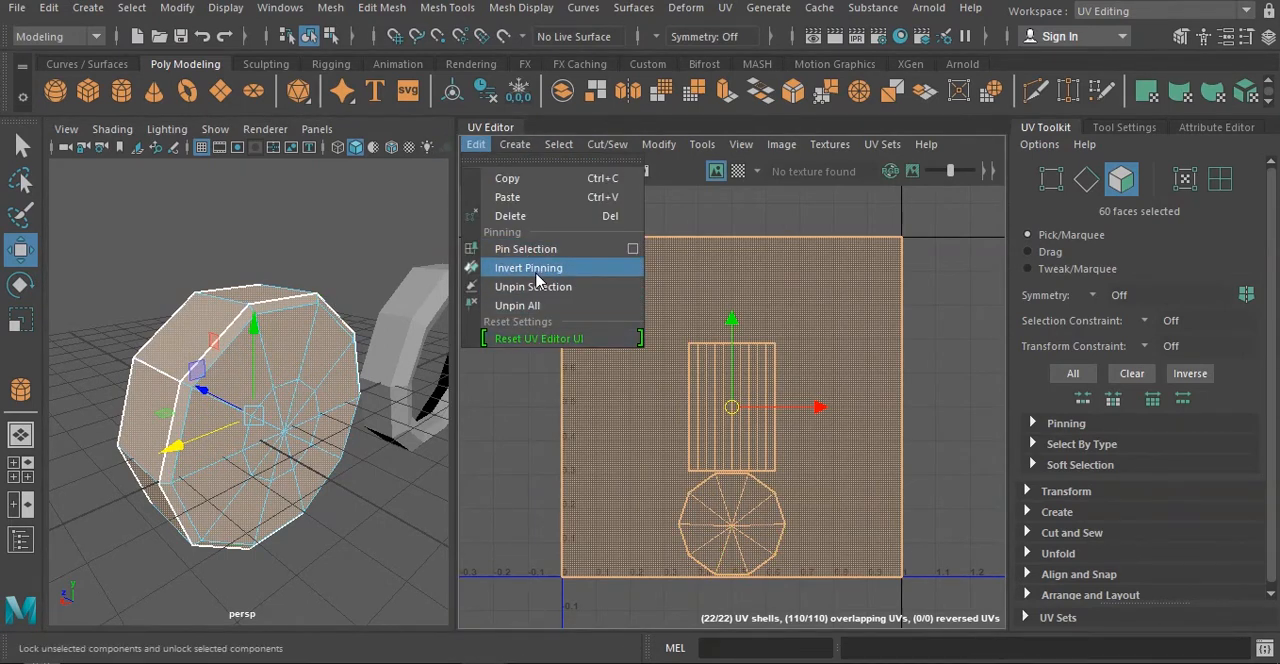
mouse_move(515, 145)
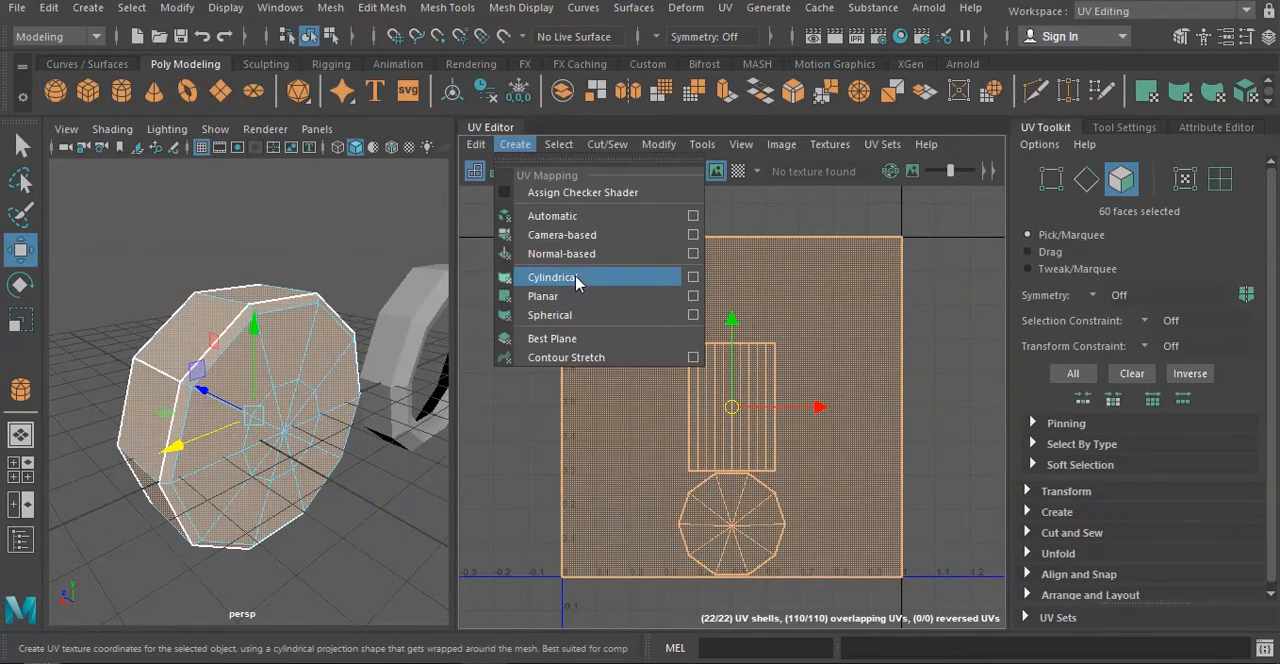
left_click(693, 297)
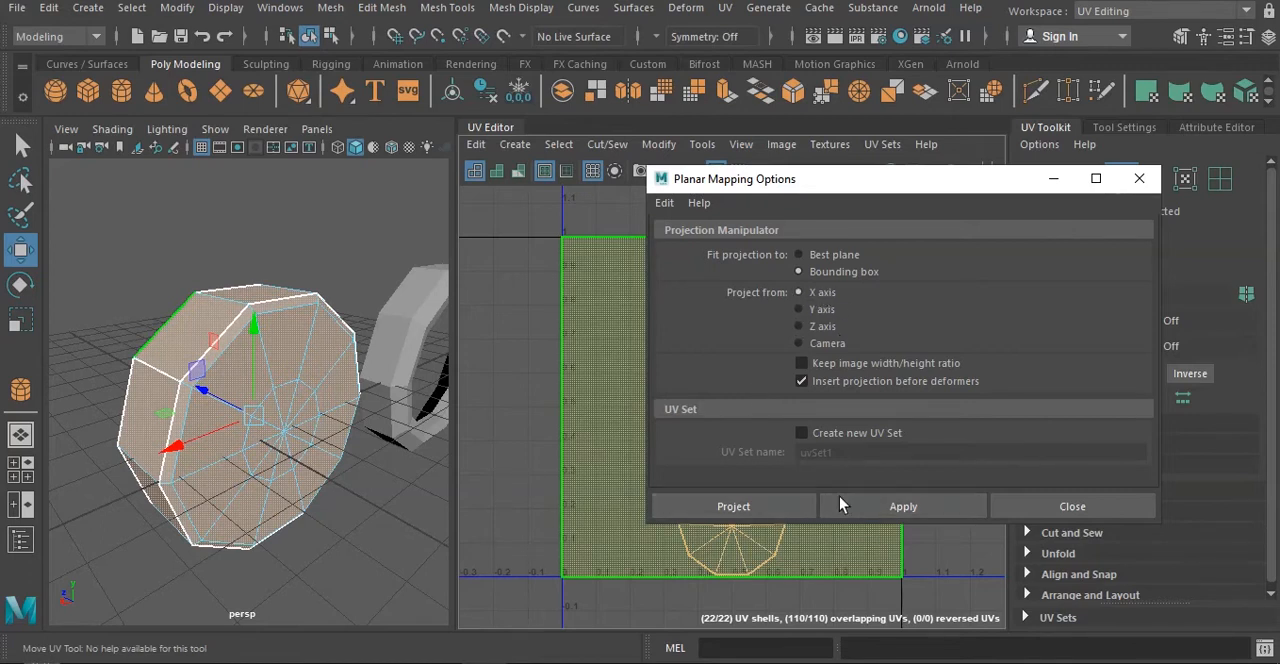
left_click(889, 512)
left_click(1139, 178)
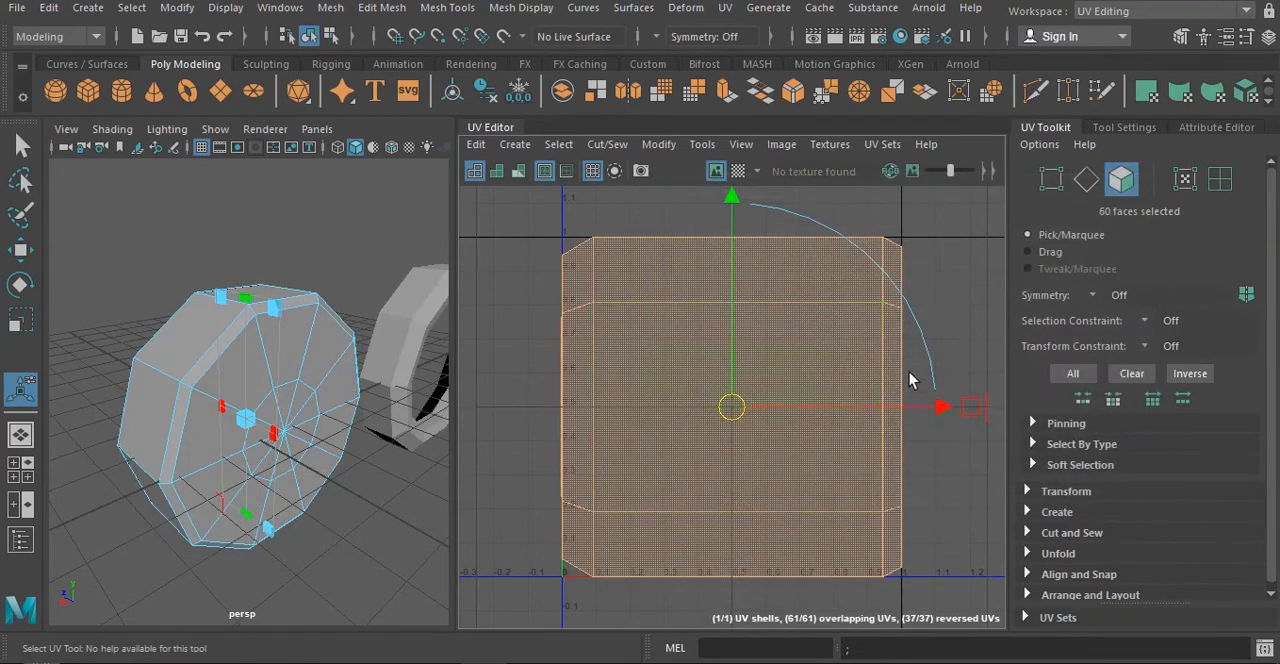
- Cut the disc's UVs along the two edge loops bordering its outer wall, and return to object mode
right_click_drag(873, 352, 828, 286)
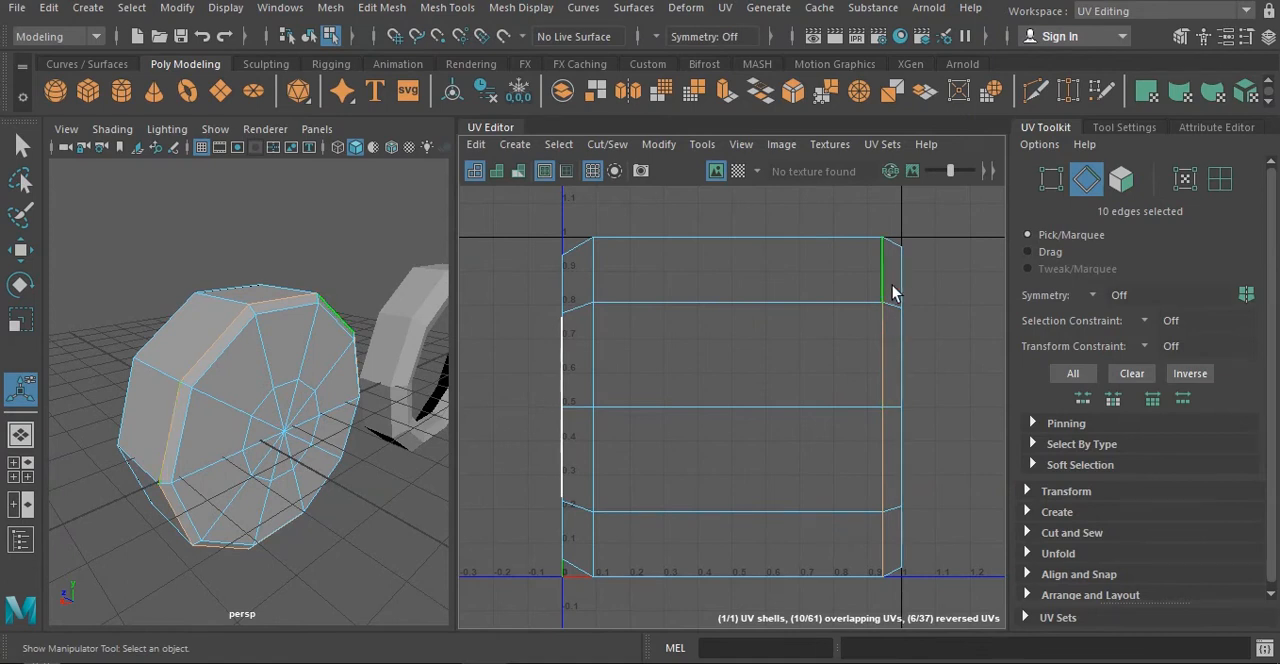
left_click(593, 365, "shift")
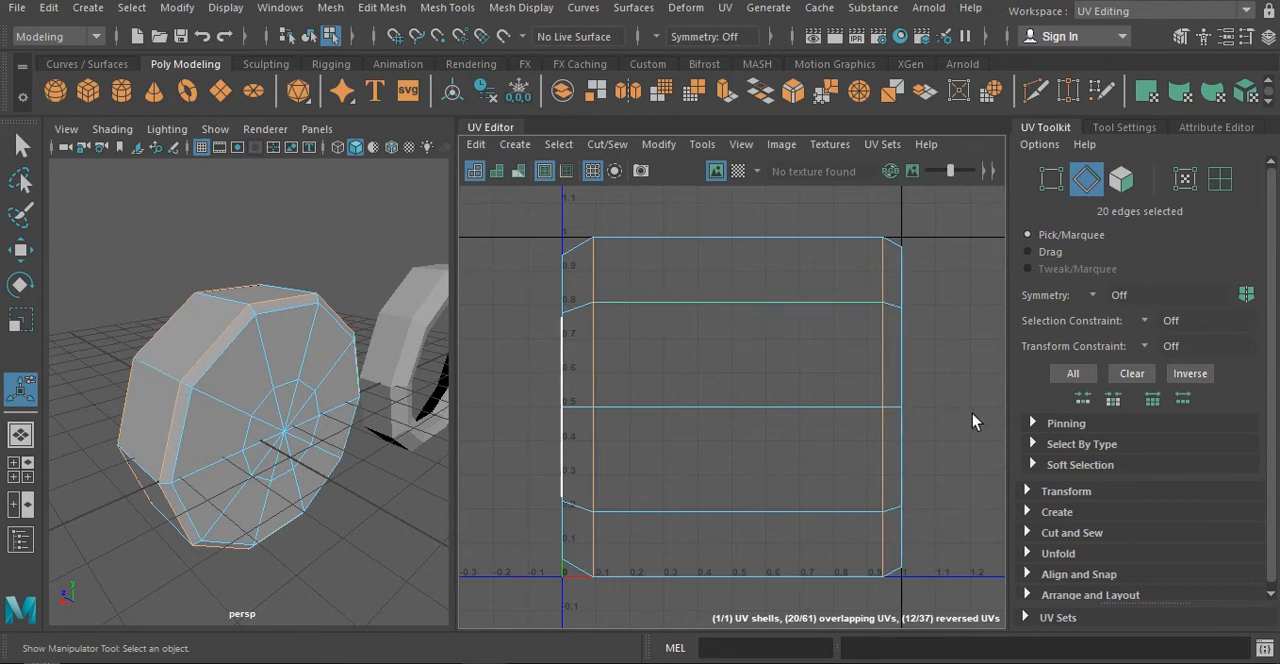
mouse_move(175, 451)
left_mouse_down("alt")
mouse_move(349, 444)
mouse_move(194, 449)
left_mouse_up("alt")
right_click(706, 345, "shift")
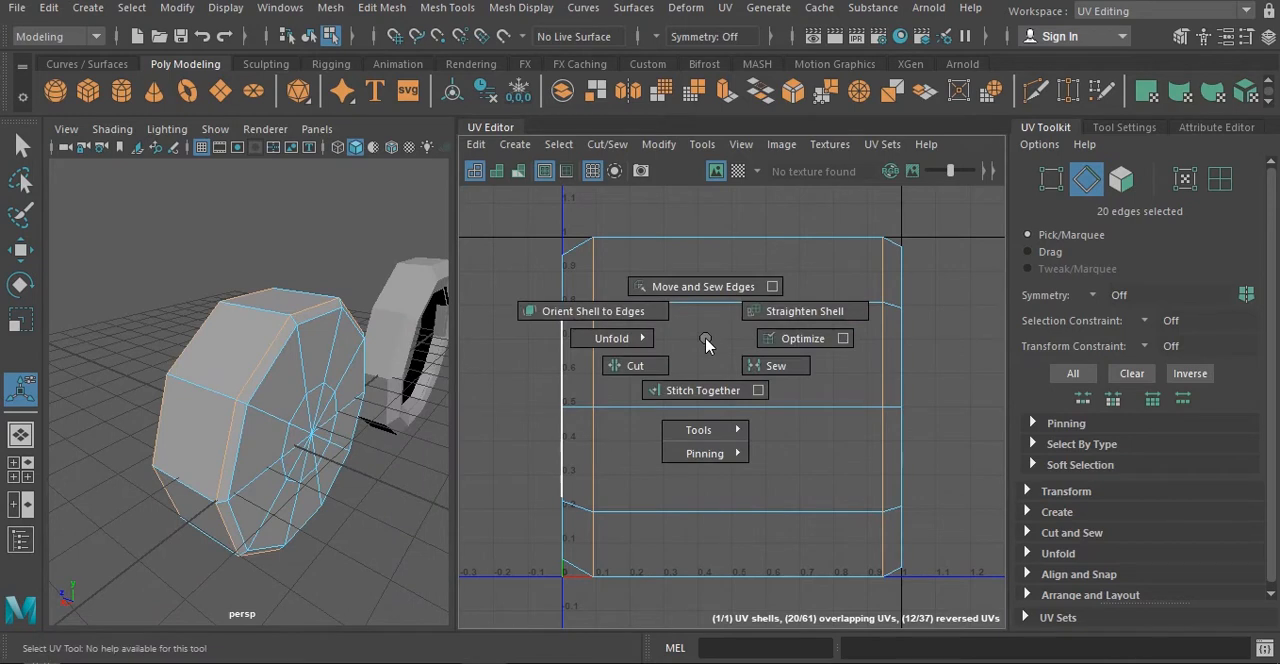
right_click_drag(706, 339, 635, 375, "shift")
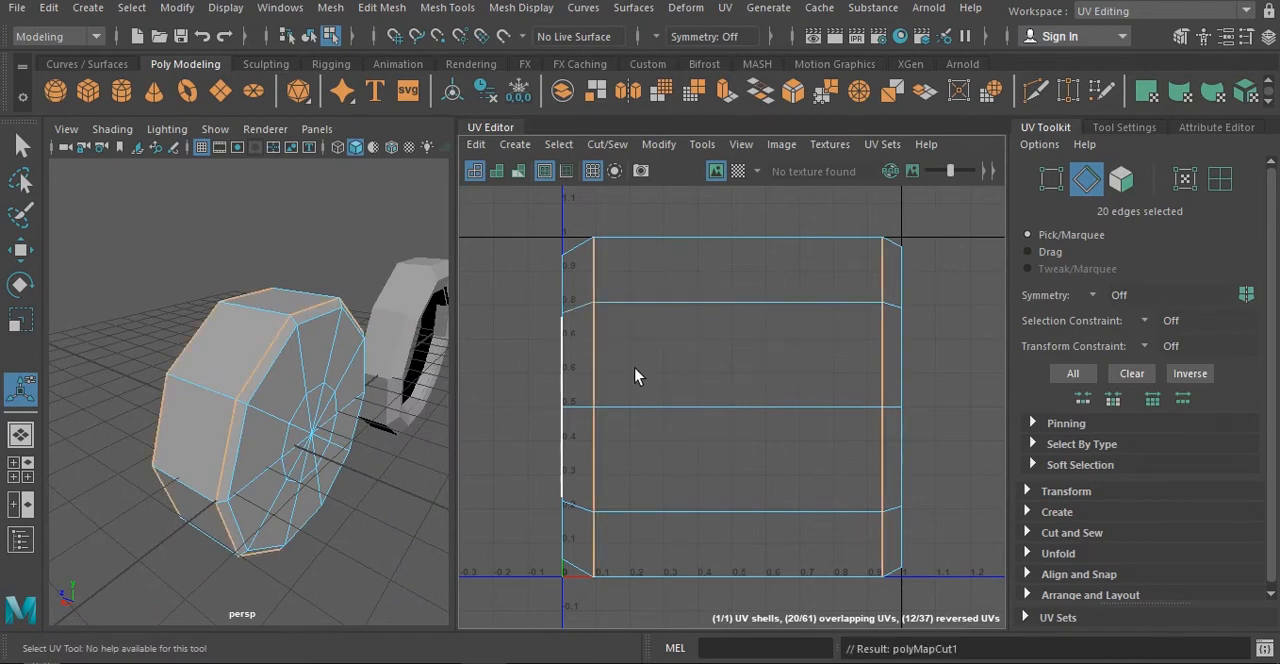
right_click_drag(323, 337, 377, 128)
left_click(317, 249)
left_click(266, 350)
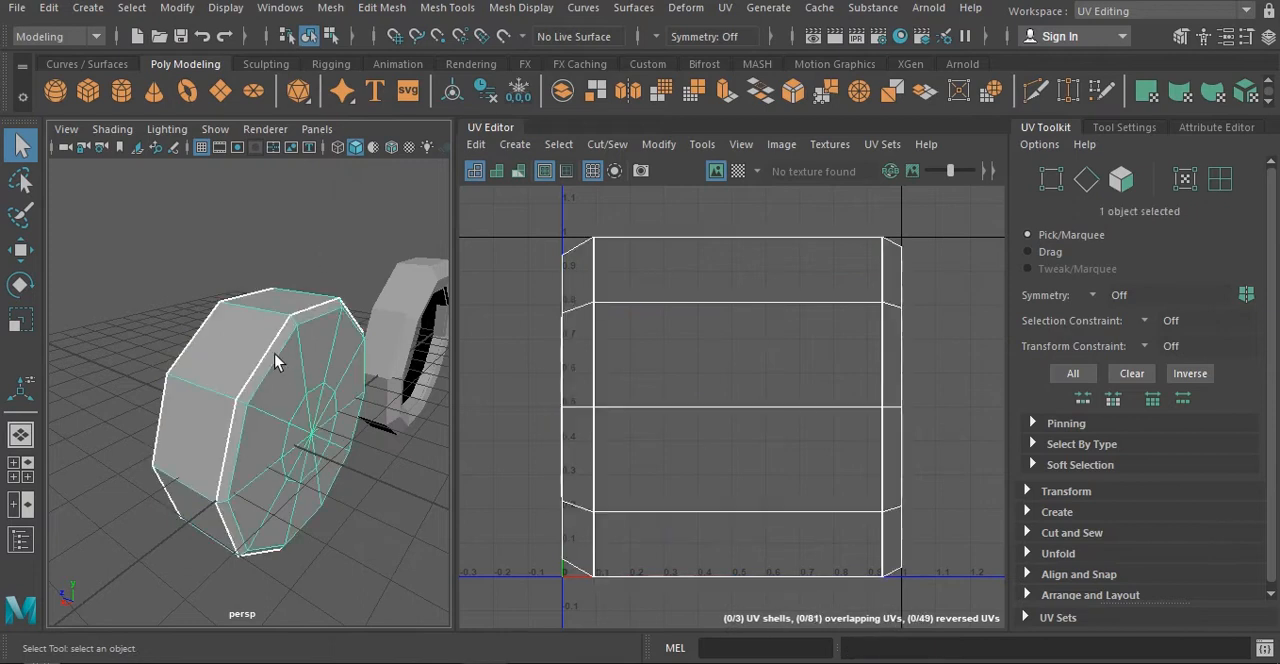
- Separate the two cap UV shells from the outer wall shell, moving one to each side along U
left_click_drag(285, 372, 254, 368, "alt")
right_click_drag(617, 284, 692, 291)
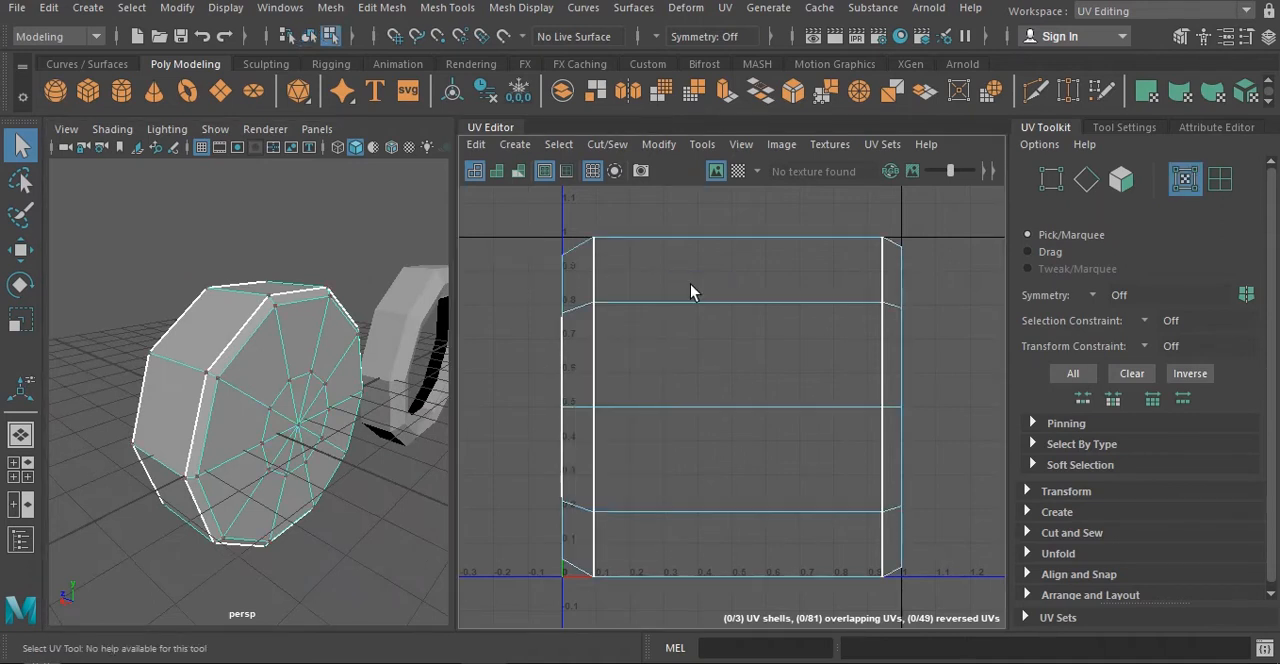
double_click(566, 315)
scroll(596, 357, "down", 3)
key("w")
left_click_drag(667, 390, 568, 390)
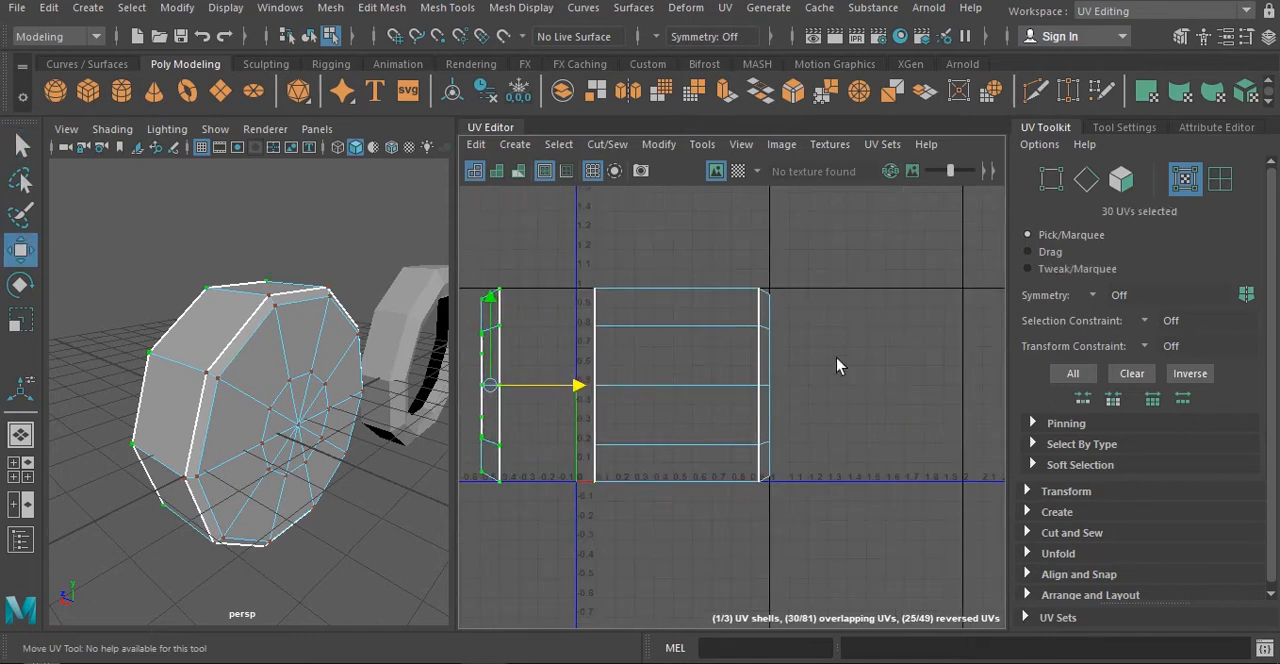
double_click(765, 335)
left_click_drag(851, 386, 981, 386)
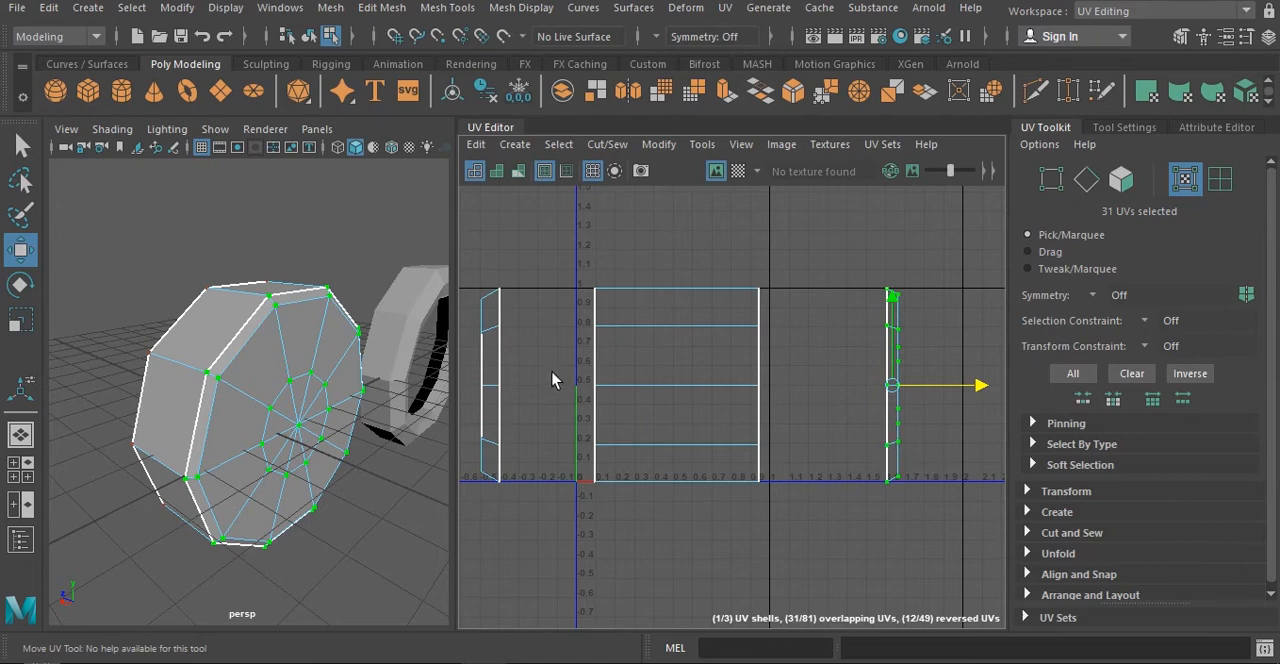
- Unfold the open rim's UV shell, scale it up and move it above and to the left of the wall shell
middle_click_drag(552, 380, 675, 366, "alt")
double_click(560, 320)
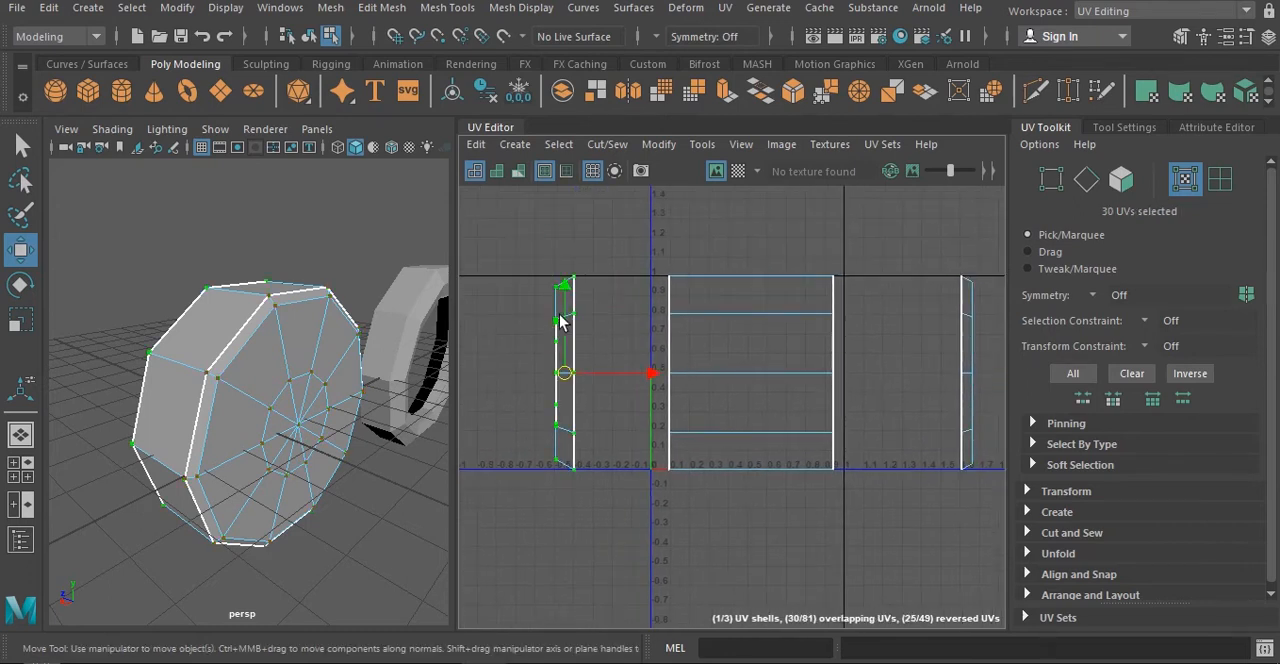
right_click(563, 319, "shift")
mouse_move(468, 316)
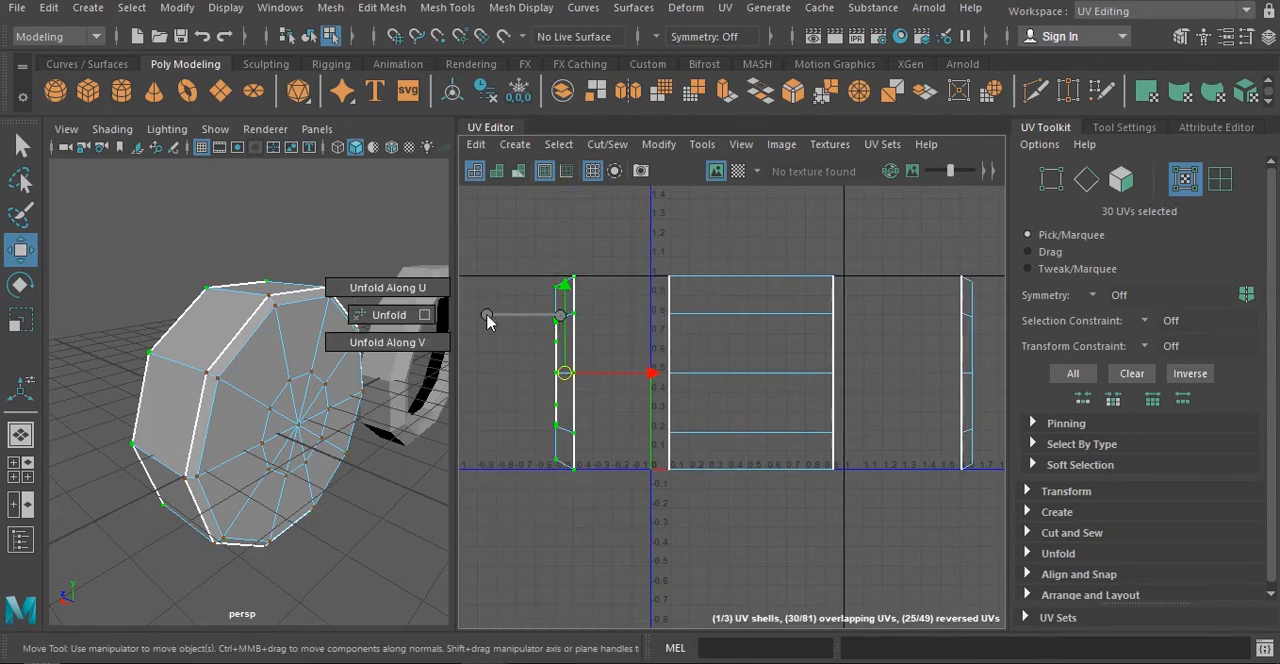
left_click(380, 318)
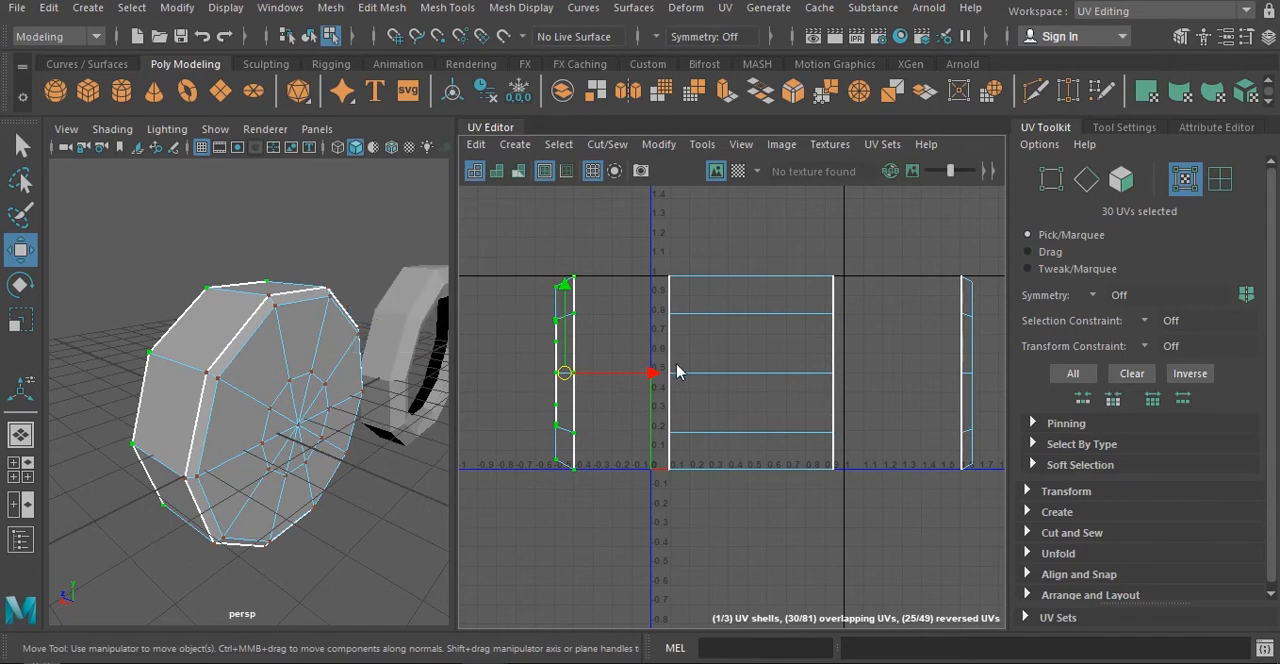
key("r")
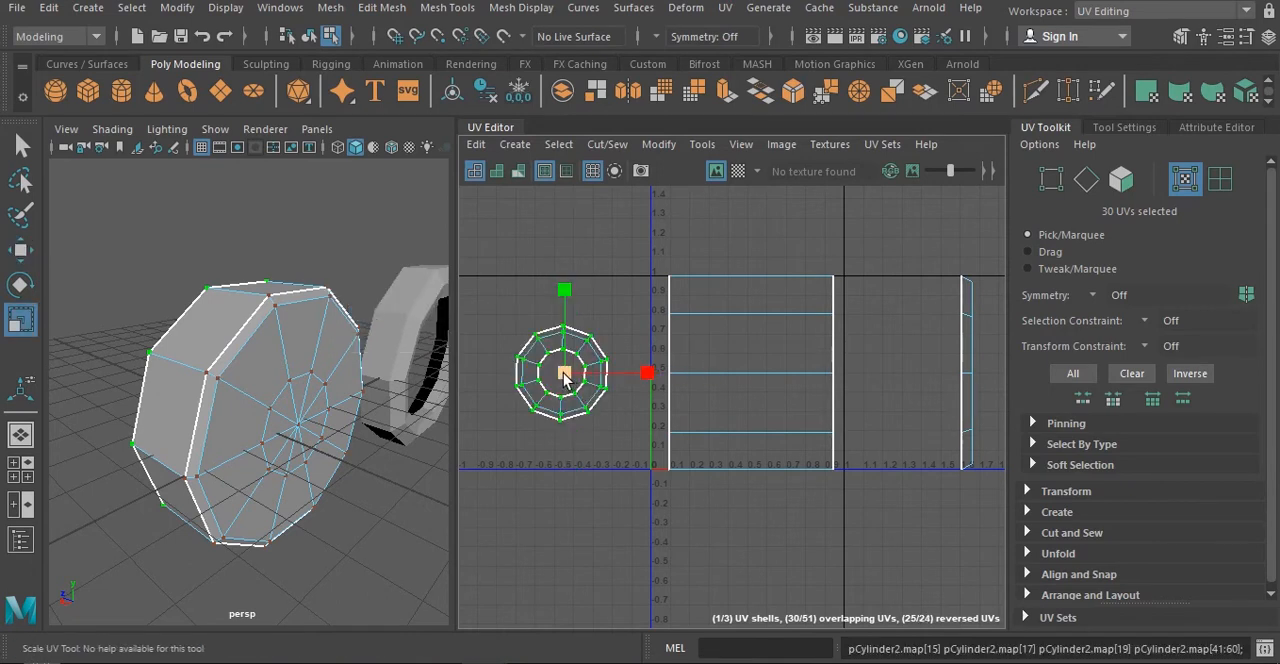
left_click_drag(565, 373, 580, 185)
key("w")
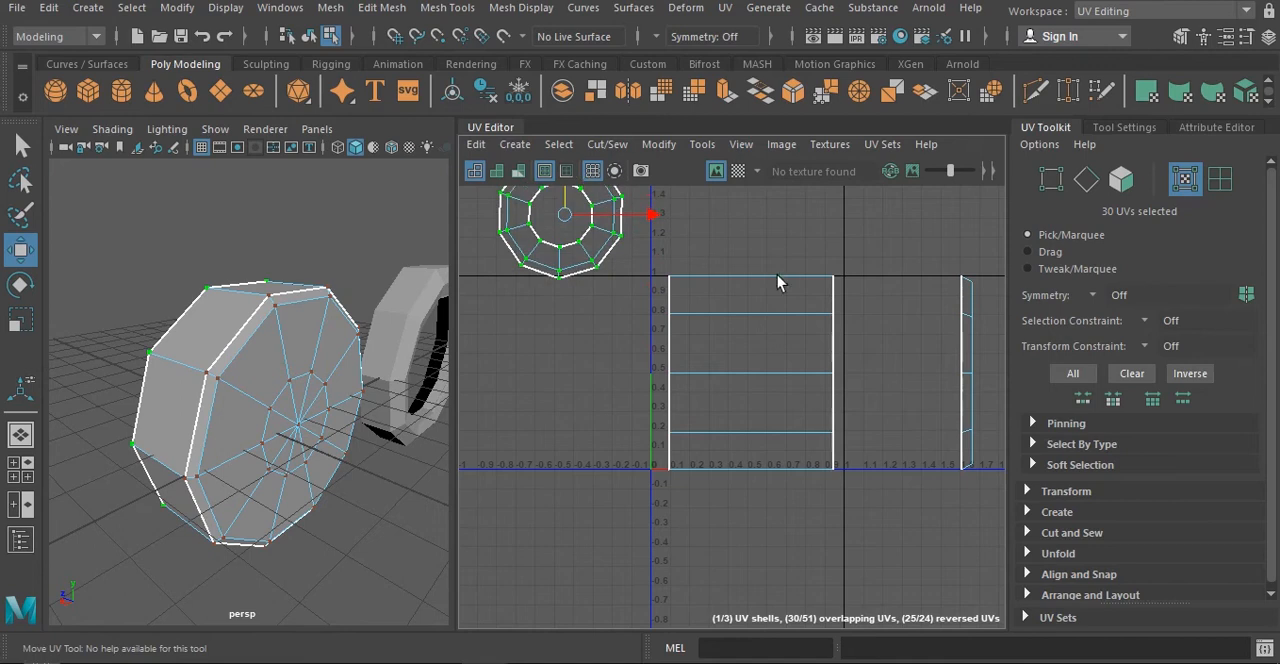
- Unfold the closed cap's UV shell, move it above and to the right of the wall shell, and scale it up
middle_click_drag(780, 280, 613, 312, "alt")
double_click(793, 332)
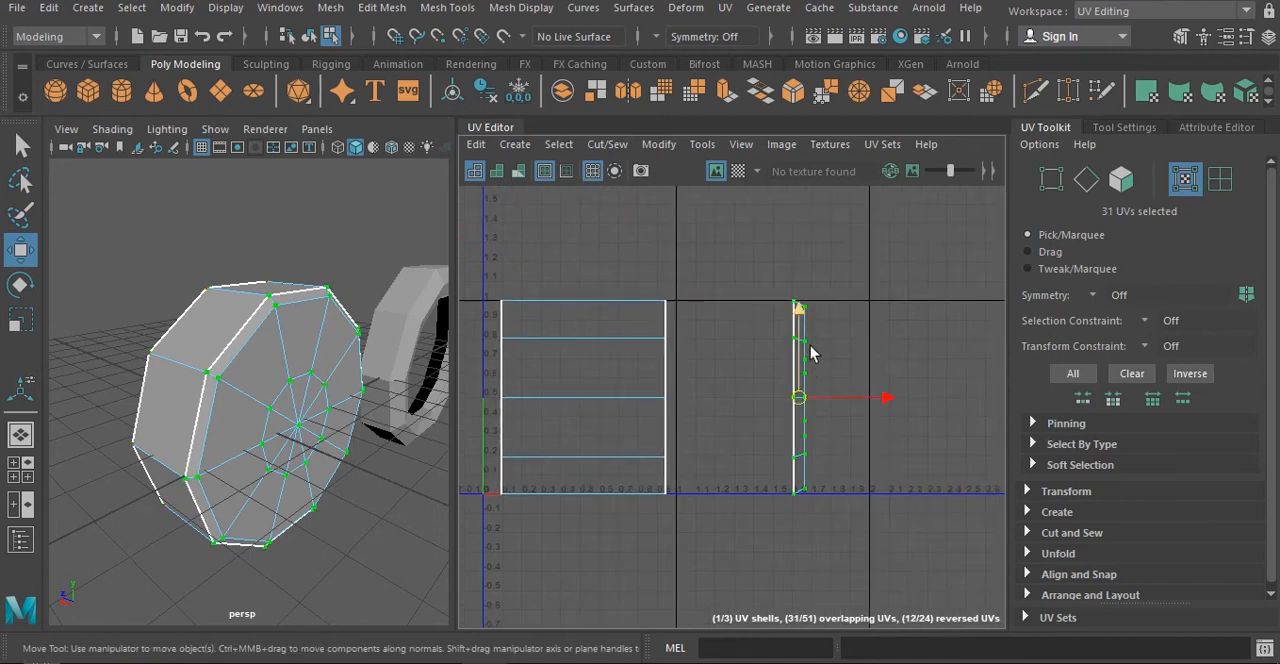
right_click_drag(802, 347, 606, 318, "shift")
key("e")
key("w")
left_click_drag(808, 392, 828, 222)
middle_click_drag(796, 323, 938, 342, "alt")
key("r")
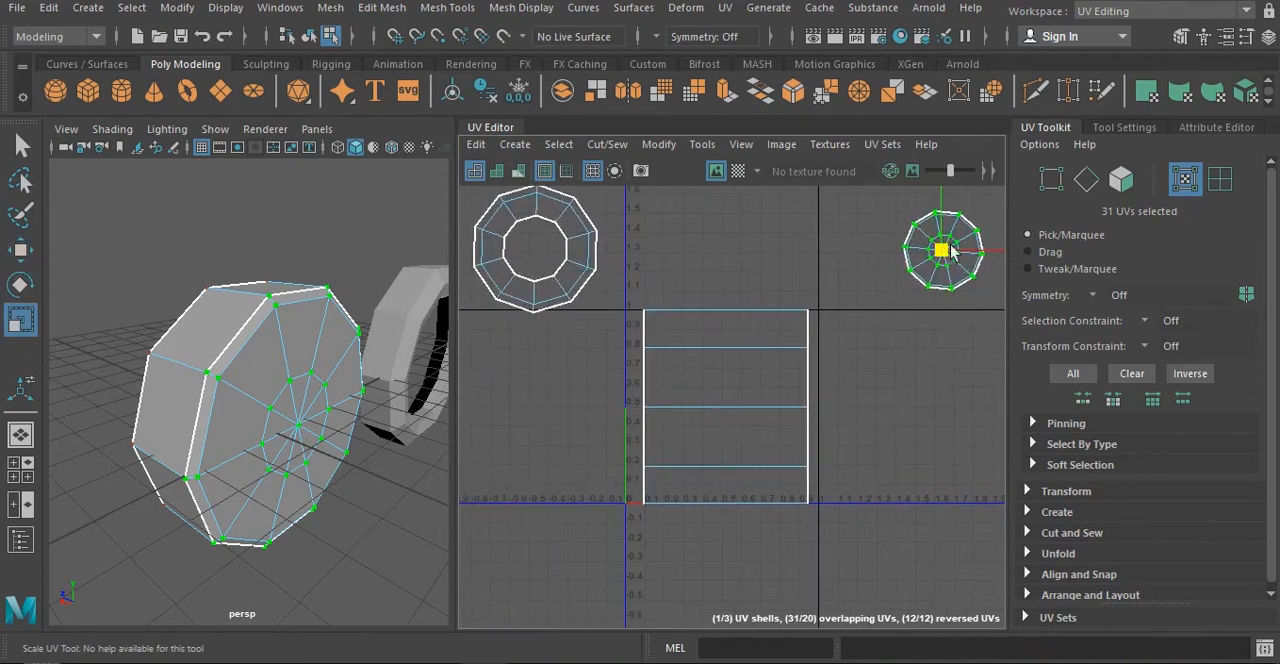
left_click_drag(941, 250, 800, 355)
- Select the single cross edge at the lower end of the outer wall's UV shell and cut the UVs along it
left_click(727, 430)
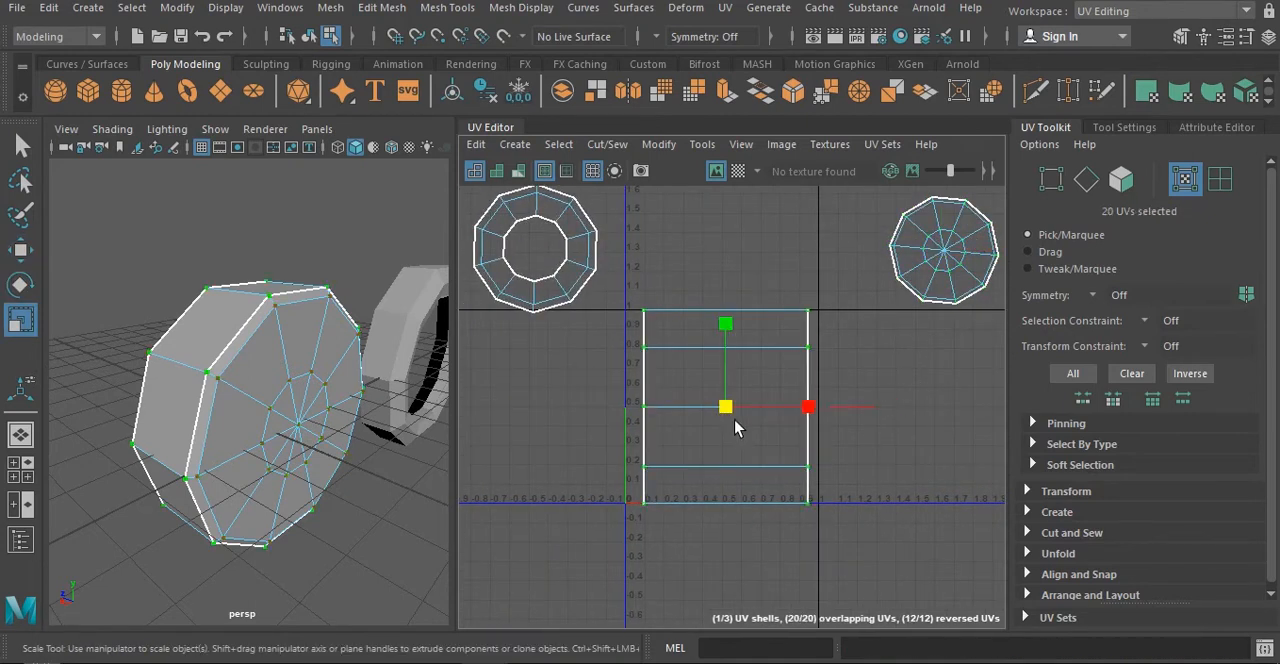
mouse_move(363, 424)
left_mouse_down("alt")
mouse_move(229, 414)
mouse_move(226, 297)
mouse_move(363, 429)
mouse_move(259, 480)
mouse_move(183, 423)
mouse_move(289, 420)
mouse_move(380, 440)
left_mouse_up("alt")
right_click_drag(748, 370, 752, 310)
left_click(727, 347)
middle_click_drag(716, 476, 716, 412, "alt")
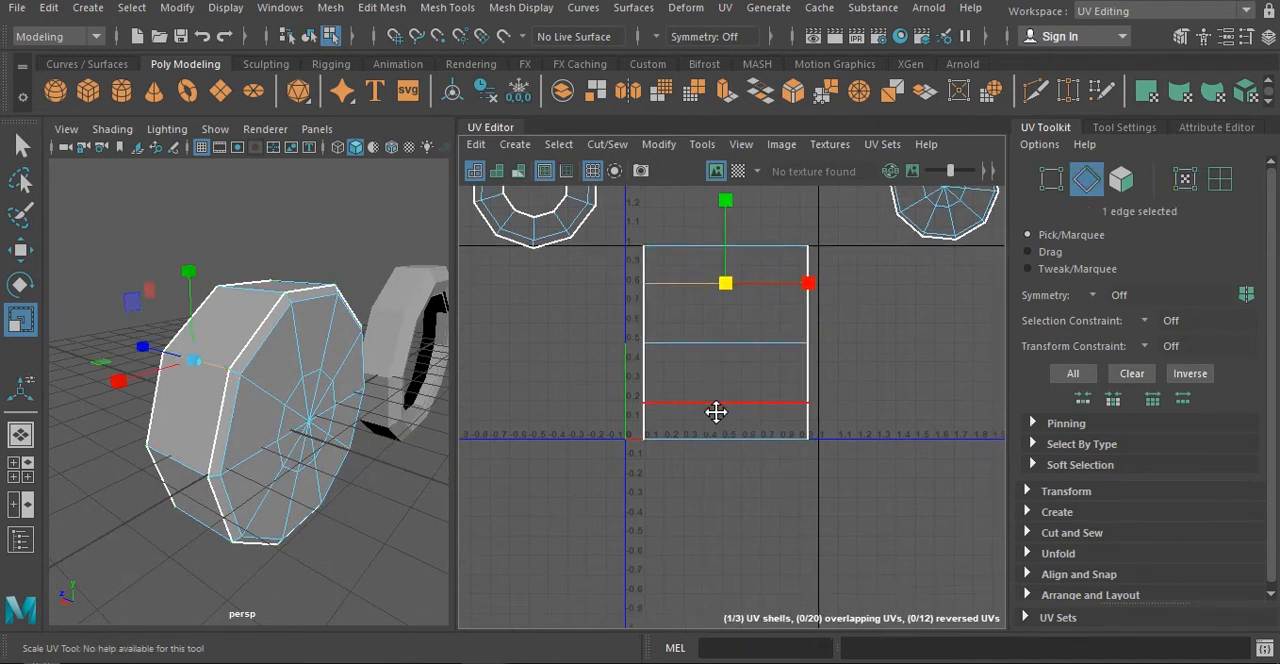
left_click_drag(219, 470, 240, 371, "alt")
left_click(276, 361)
left_click_drag(325, 372, 302, 470, "alt")
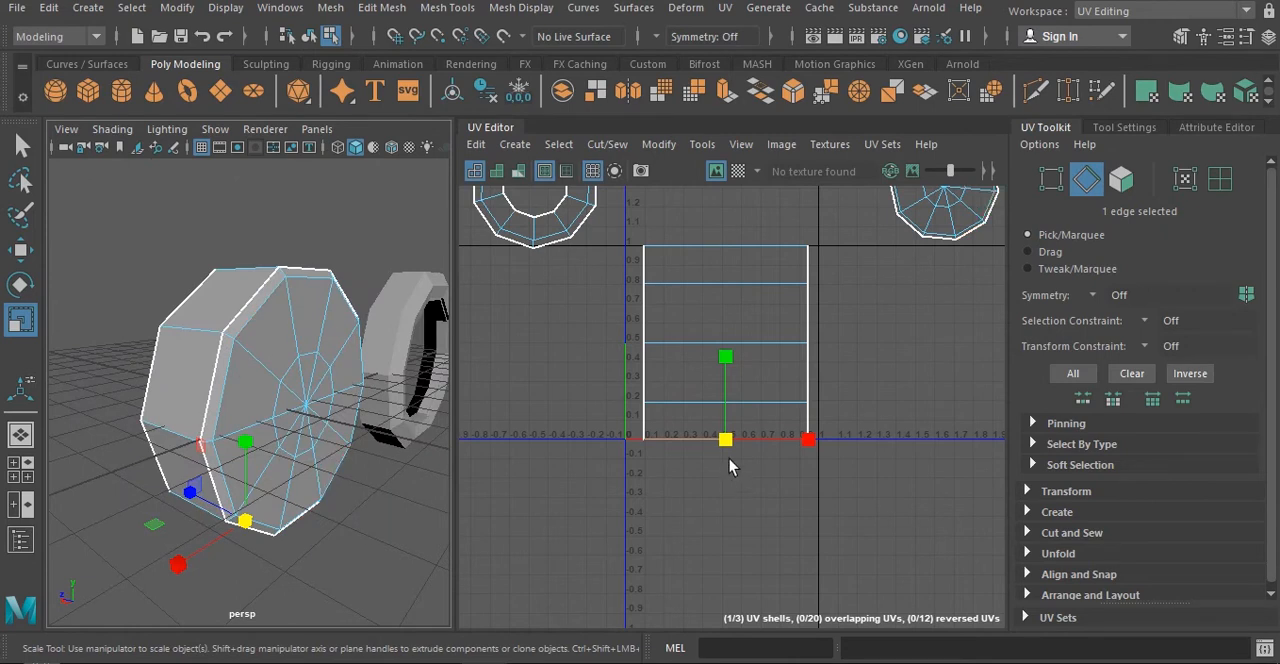
right_click(750, 362, "shift")
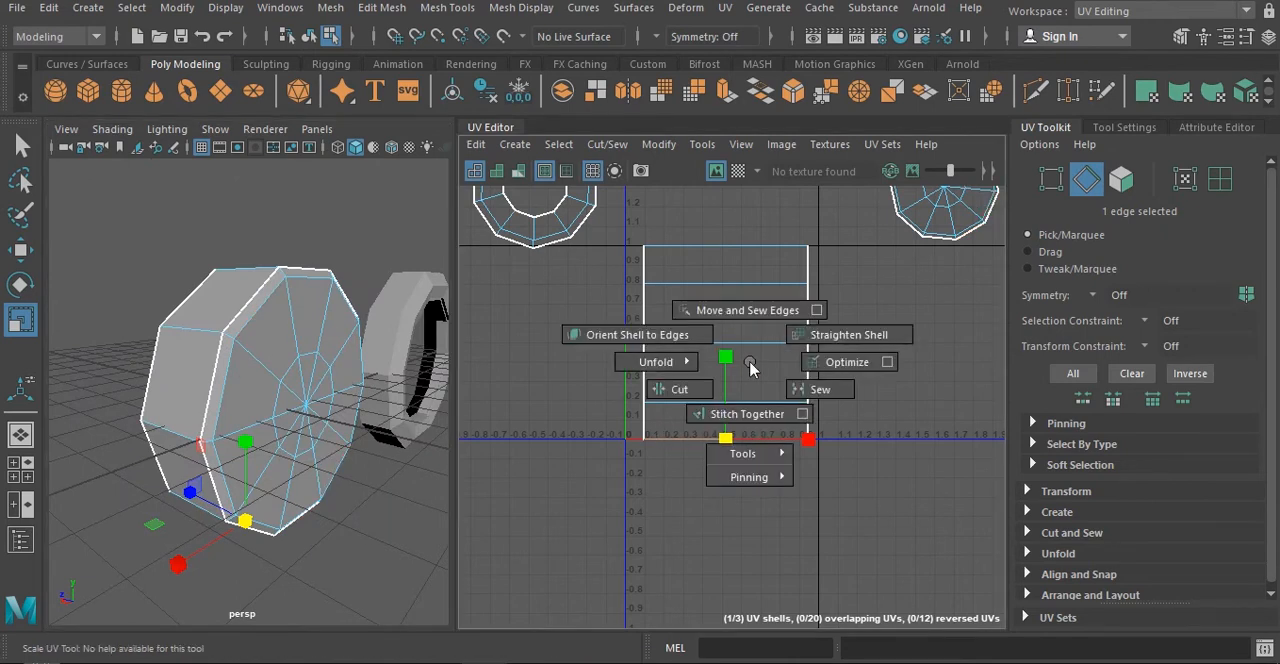
left_click(684, 395)
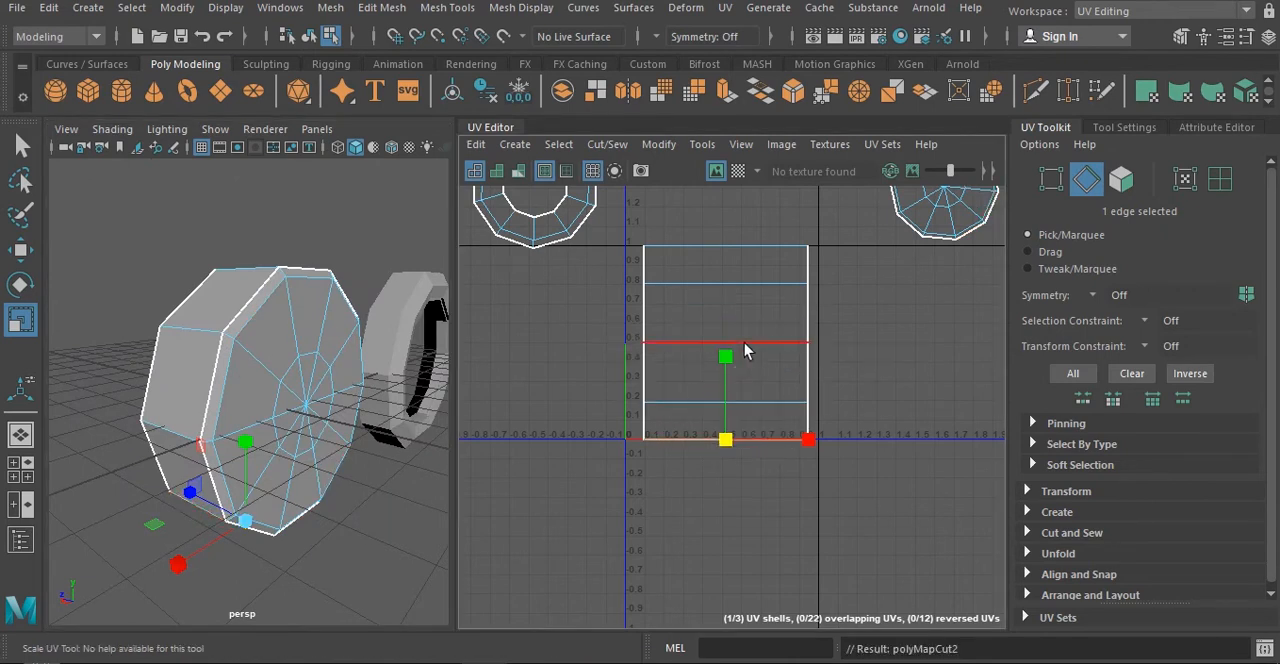
- Check the cut edge on the disc's underside and unfold the outer wall's UV shell into a straight strip
left_click_drag(443, 480, 464, 397, "alt")
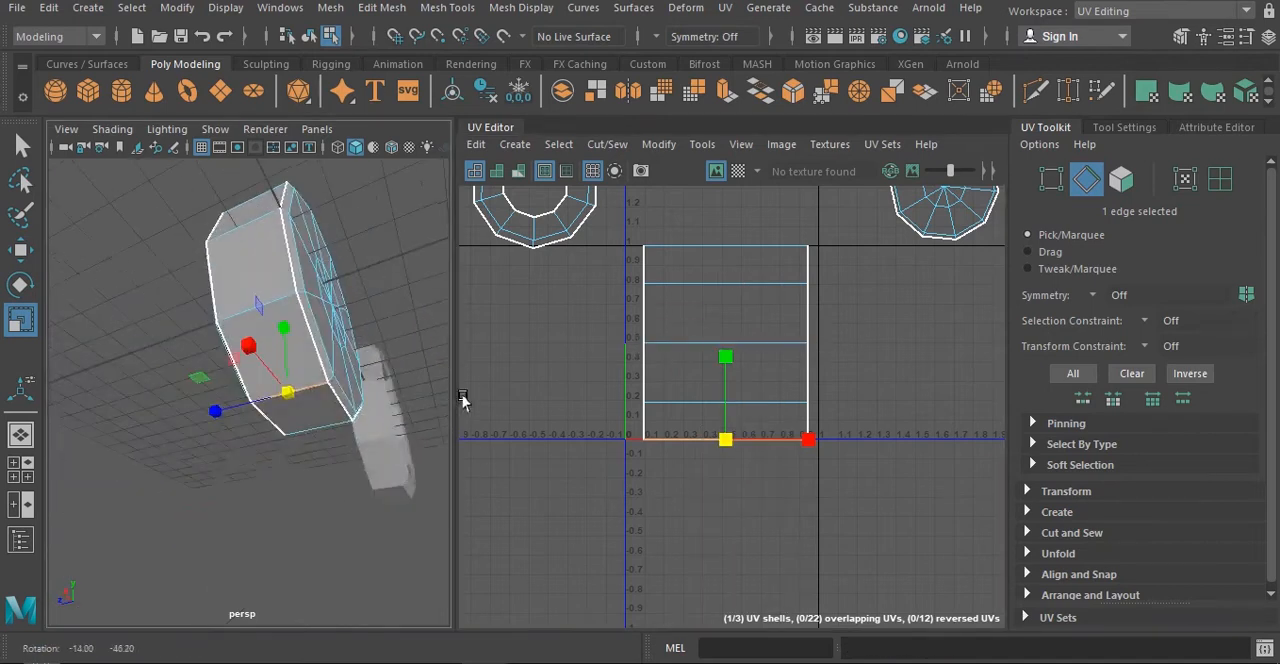
scroll(300, 431, "up", 5)
left_click(319, 485)
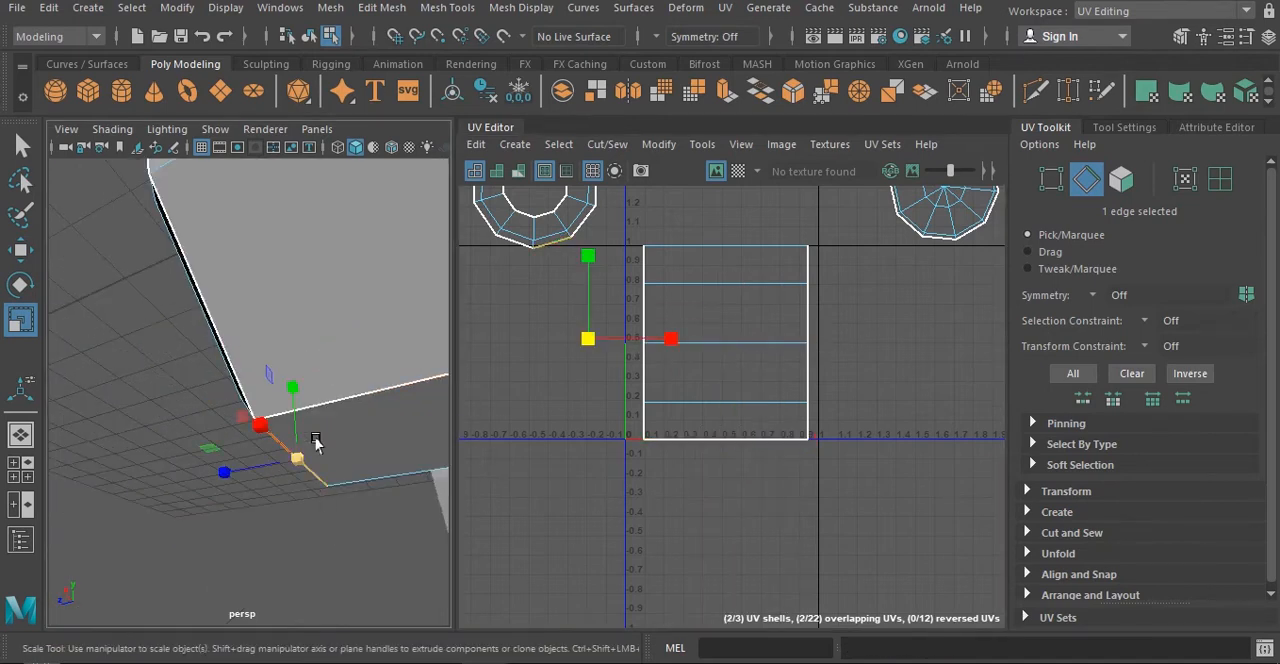
scroll(300, 500, "down", 8)
mouse_move(280, 512)
left_mouse_down("alt")
mouse_move(309, 531)
mouse_move(300, 520)
left_mouse_up("alt")
right_click_drag(737, 366, 843, 380)
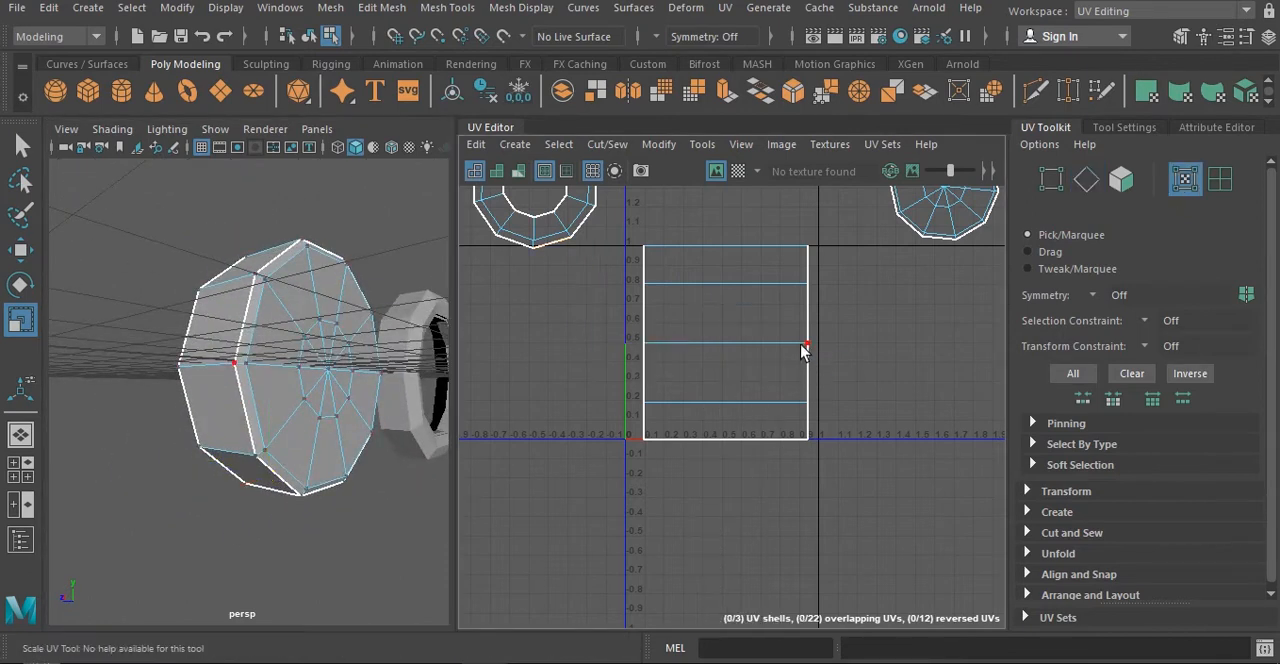
right_click_drag(760, 335, 599, 326, "shift")
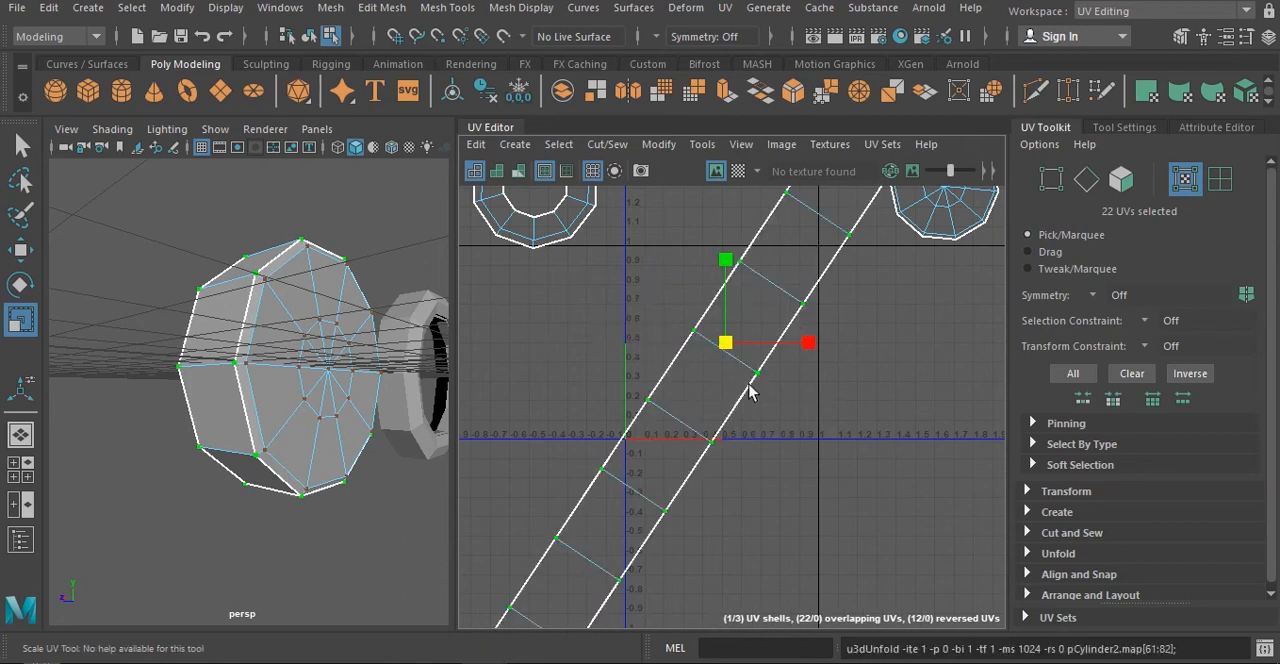
- Select all three UV shells of the disc and apply Layout to arrange them within the UV tile
scroll(746, 414, "down", 4)
left_click_drag(571, 226, 963, 585)
left_click(779, 144)
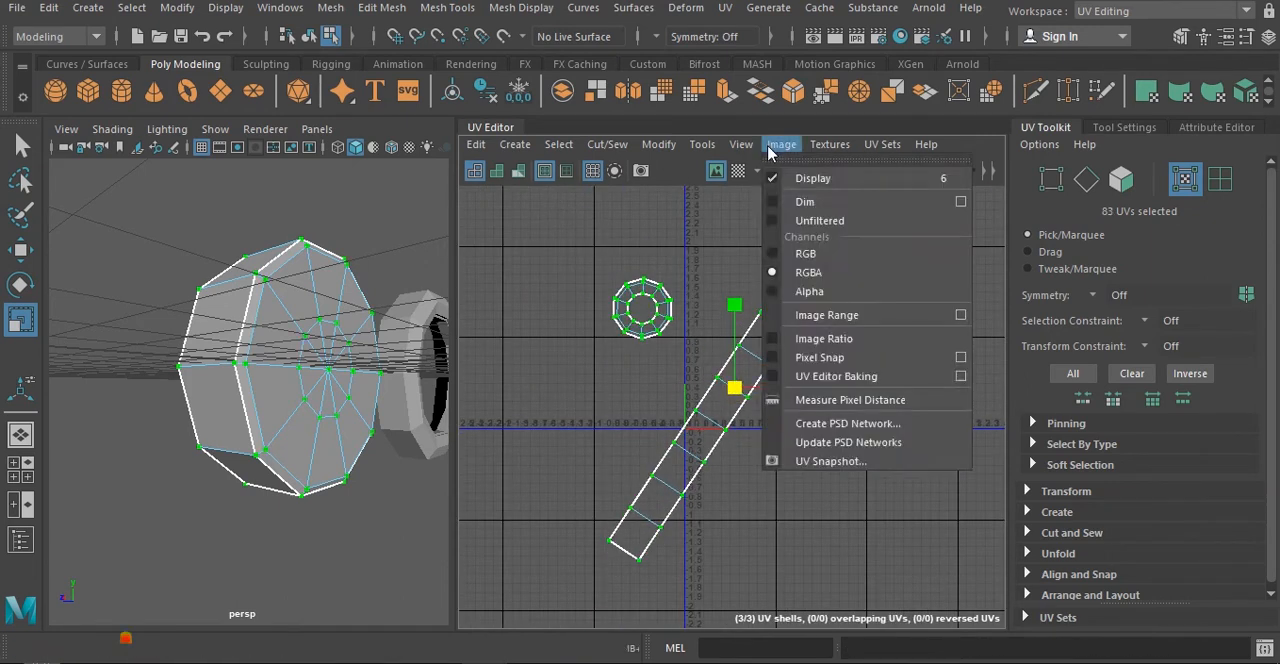
mouse_move(660, 145)
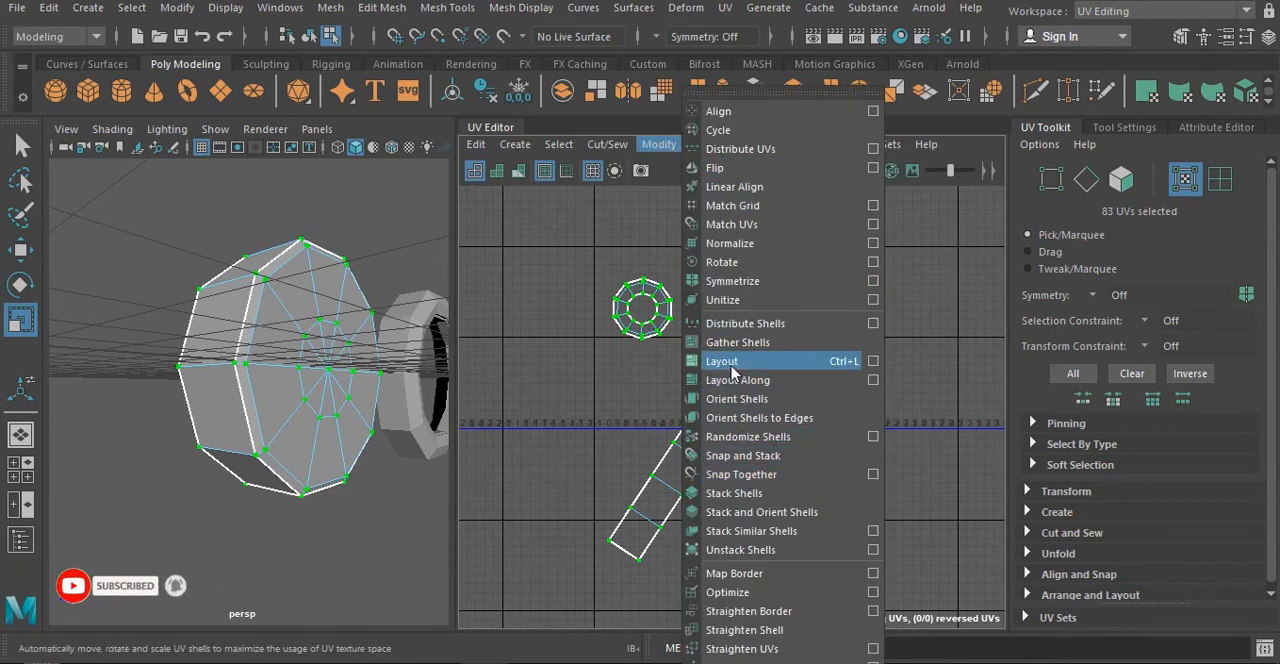
left_click(833, 366)
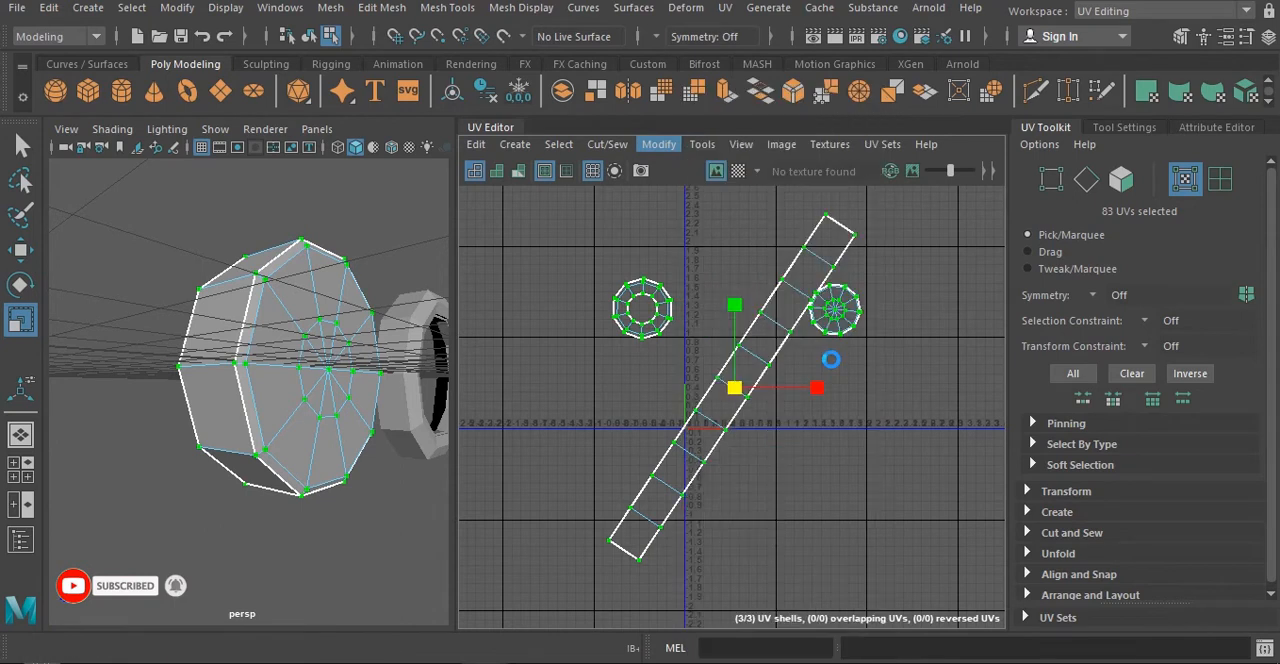
scroll(729, 412, "up", 3)
key("e")
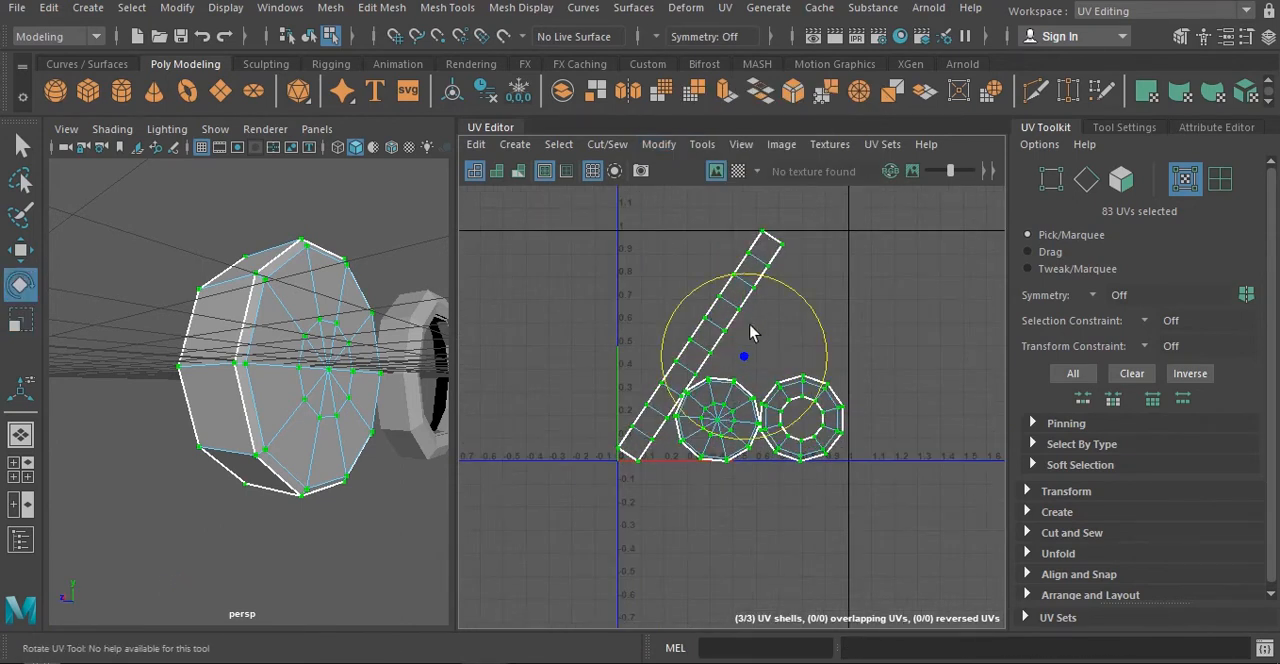
key("r")
key("e")
left_click_drag(808, 304, 733, 288)
key("ctrl+z")
- Rotate the outer wall's strip shell upright, move it clear of the round shells, and scale it to fit the tile's height
left_click(809, 250)
double_click(734, 301)
key("w")
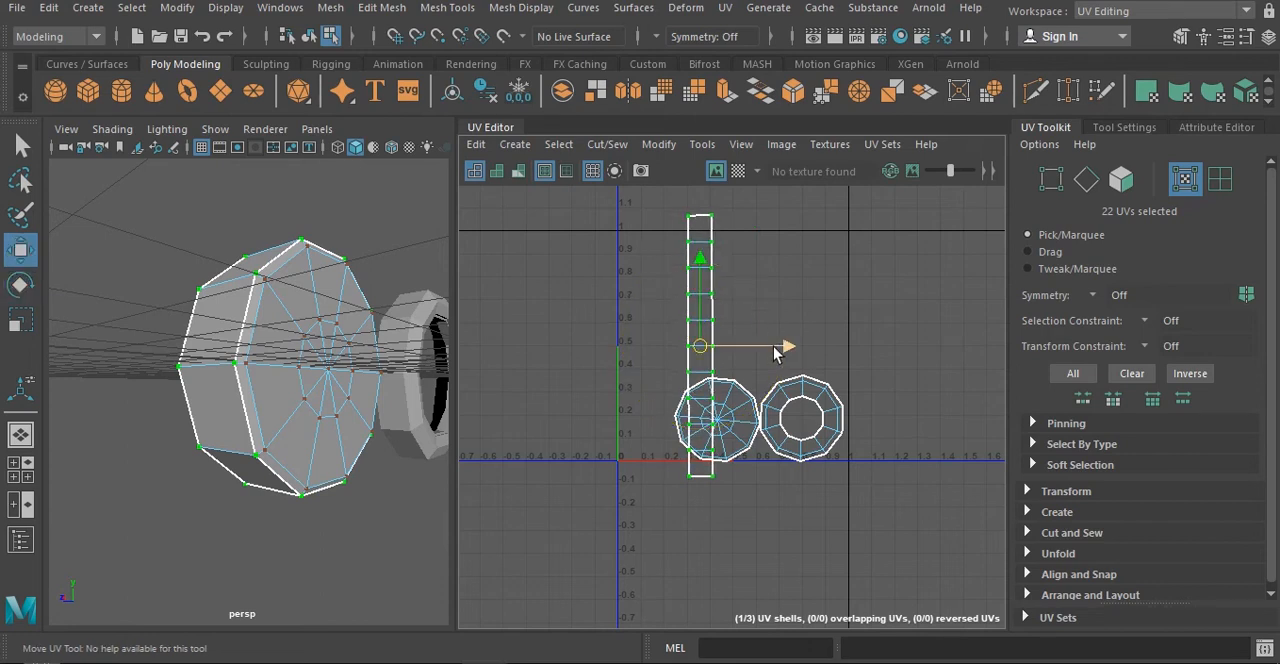
left_click_drag(771, 346, 637, 360)
key("e")
key("r")
key("e")
left_click_drag(723, 305, 720, 315)
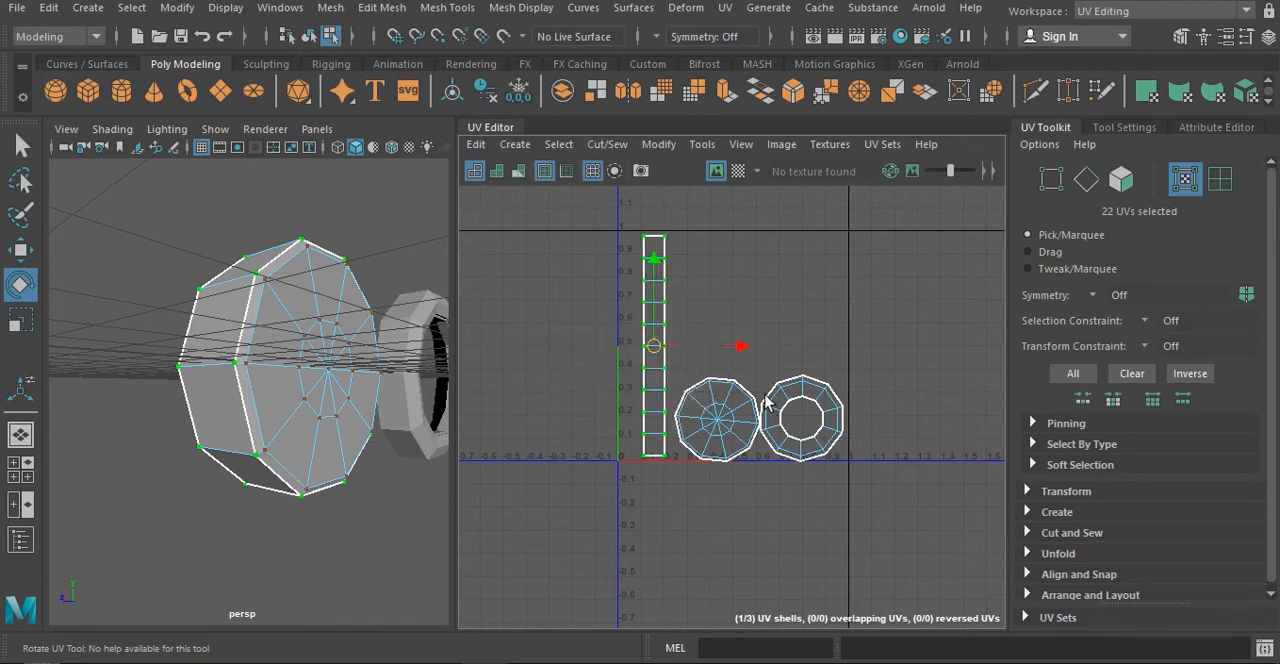
- Move the open rim's ring-shaped UV shell straight up, away from the cap shell, and deselect it
key("w")
left_click(815, 345)
left_click(810, 422)
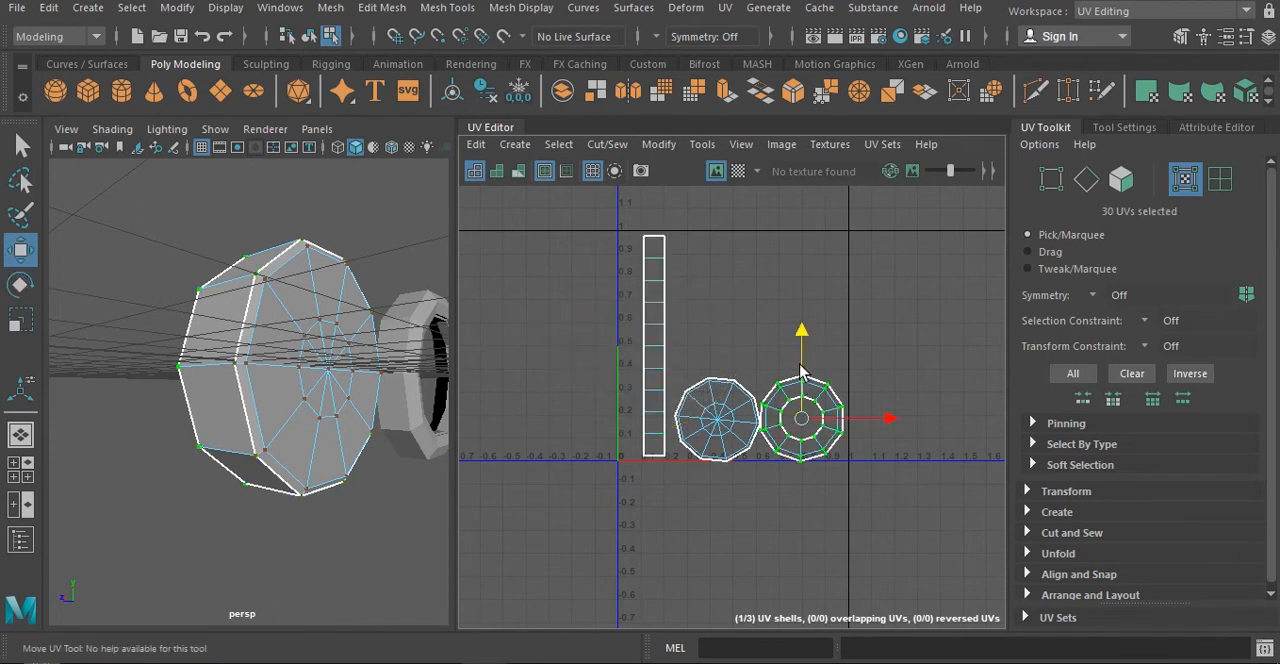
left_click_drag(805, 362, 803, 270)
left_click(615, 447)
- Select all faces of the three UV shells and open the UV Snapshot options
left_click_drag(324, 360, 303, 371, "alt")
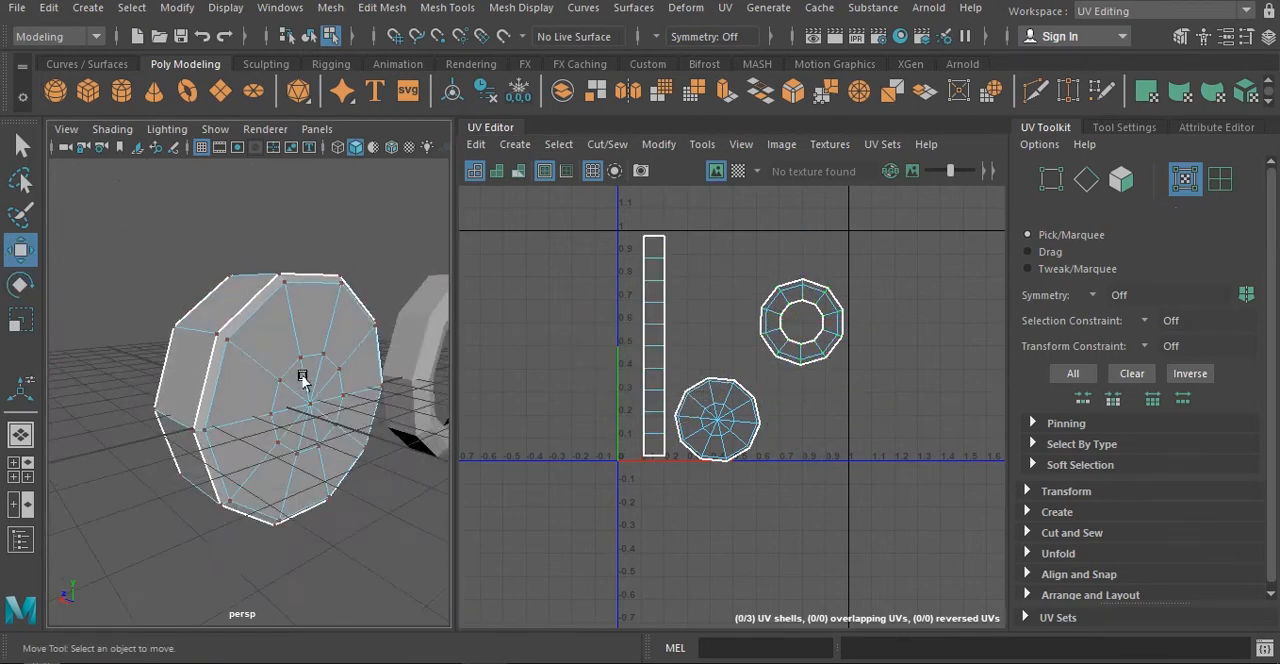
right_click_drag(303, 371, 331, 210)
left_click(308, 375)
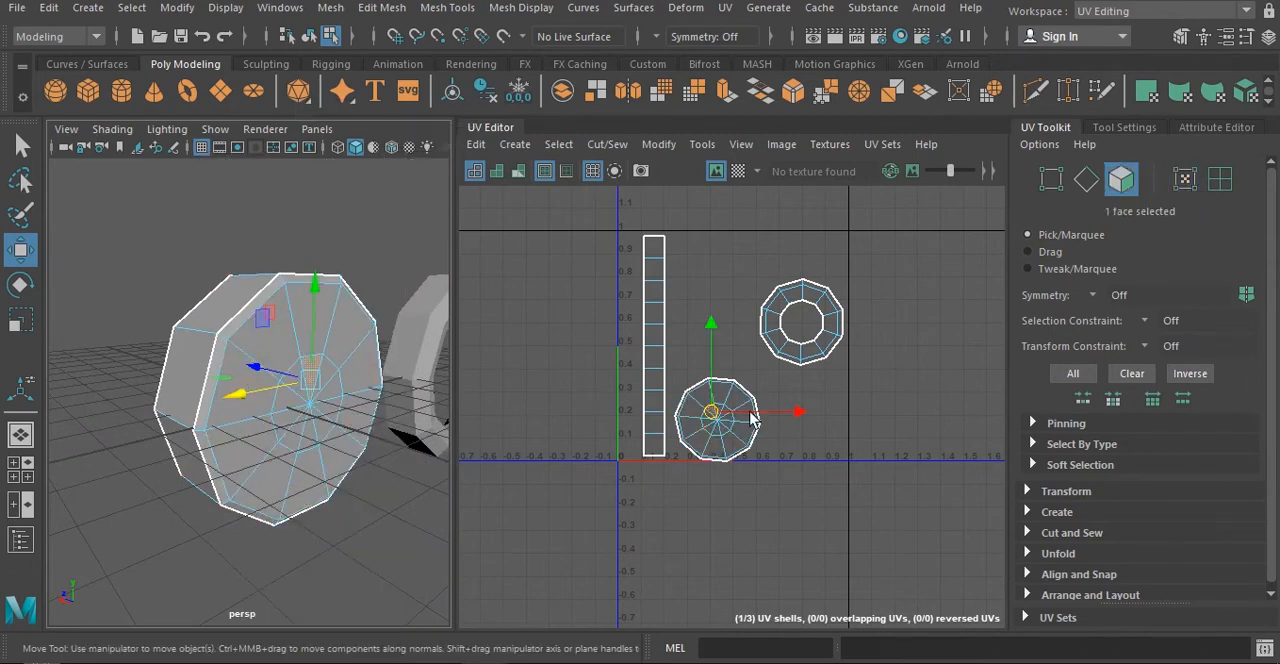
left_click_drag(602, 230, 868, 494)
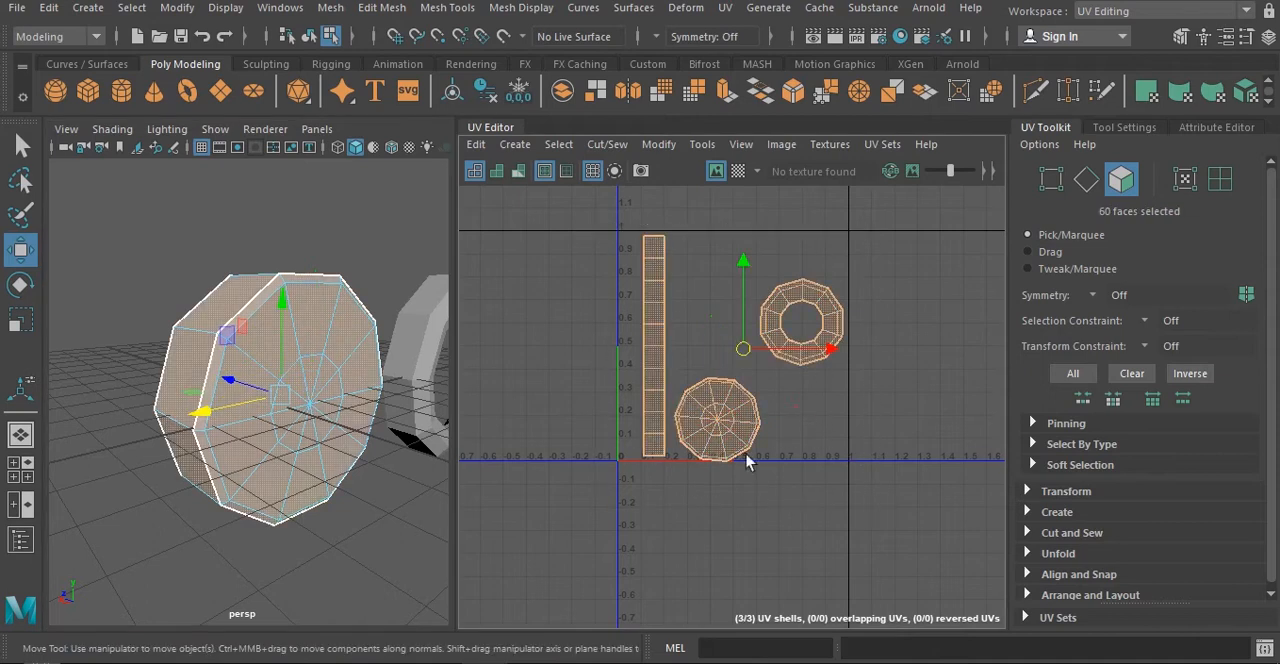
left_click(781, 144)
left_click(832, 461)
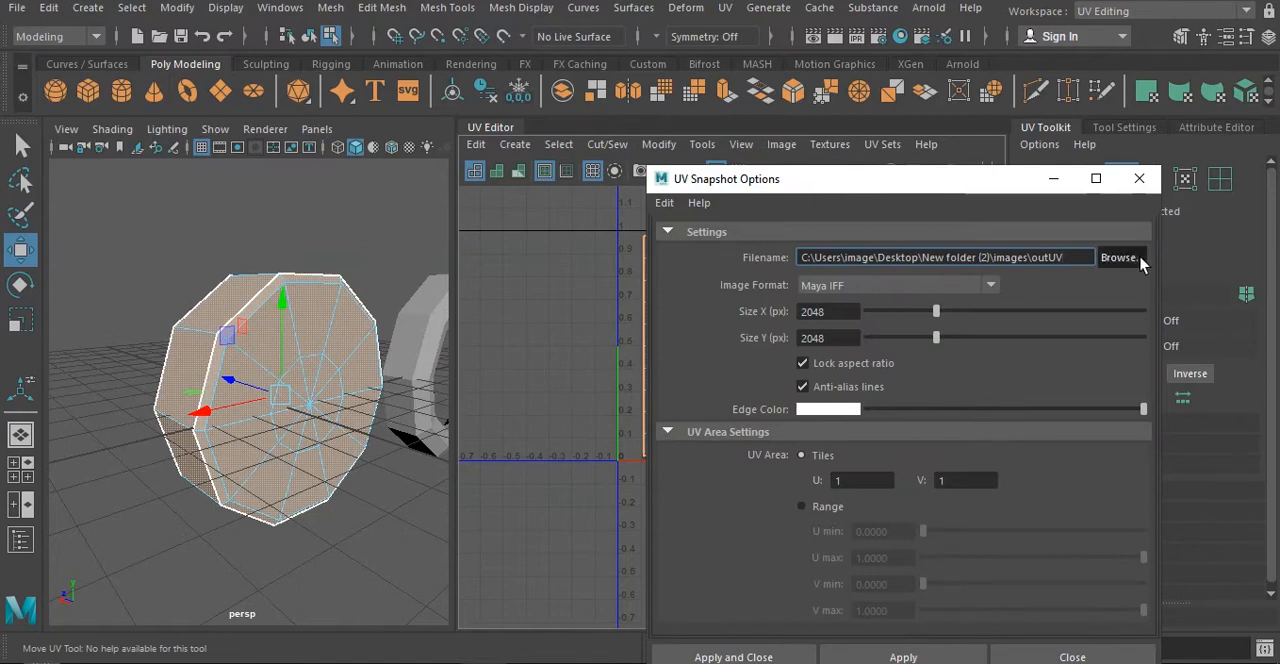
- Set the snapshot's output file to uv in the images folder inside New folder (2) on the Desktop
left_click(1139, 259)
left_click(390, 116)
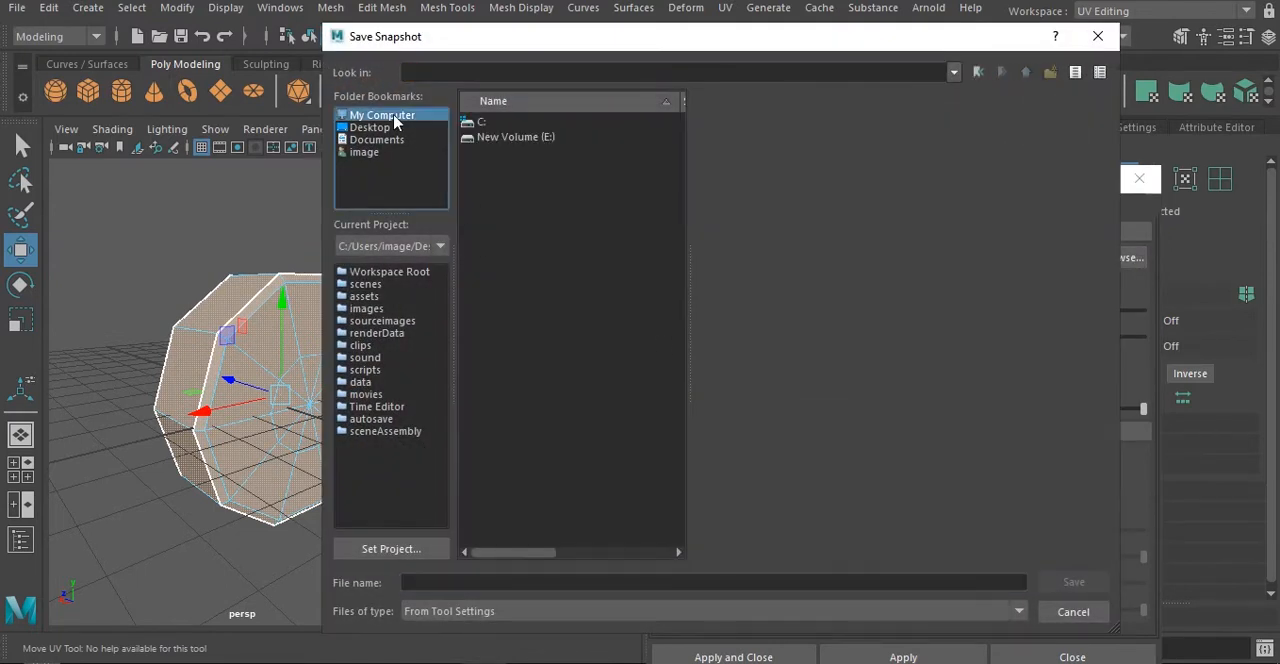
left_click(372, 128)
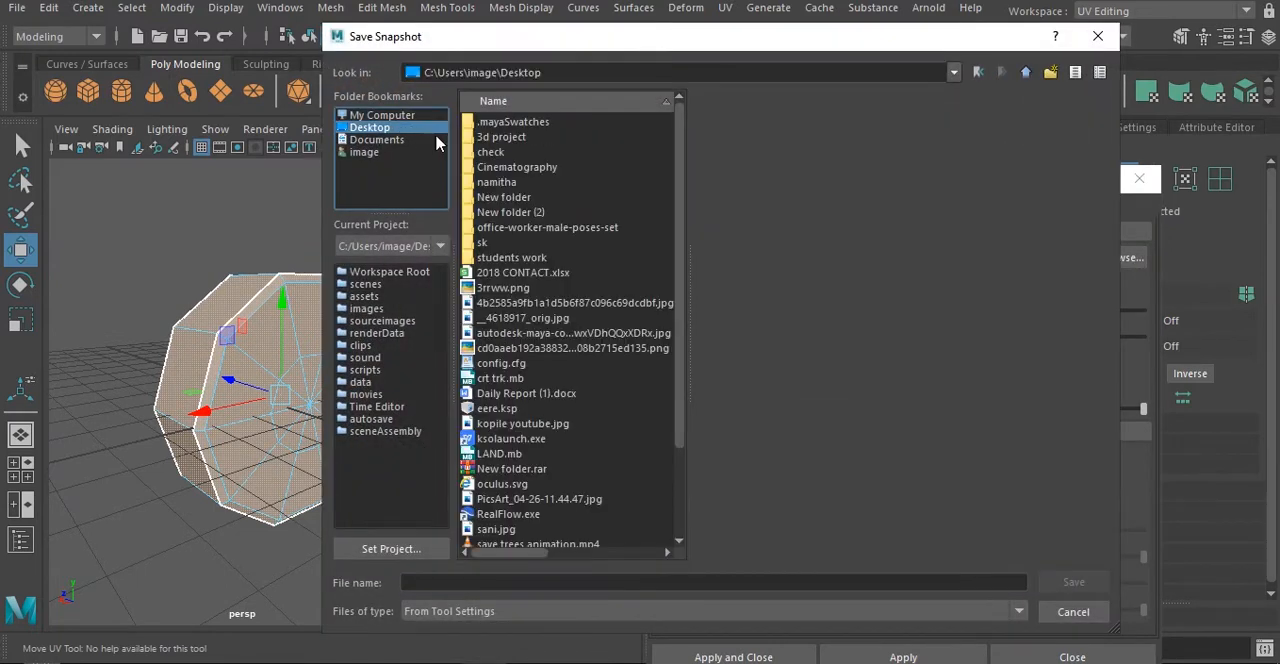
double_click(510, 212)
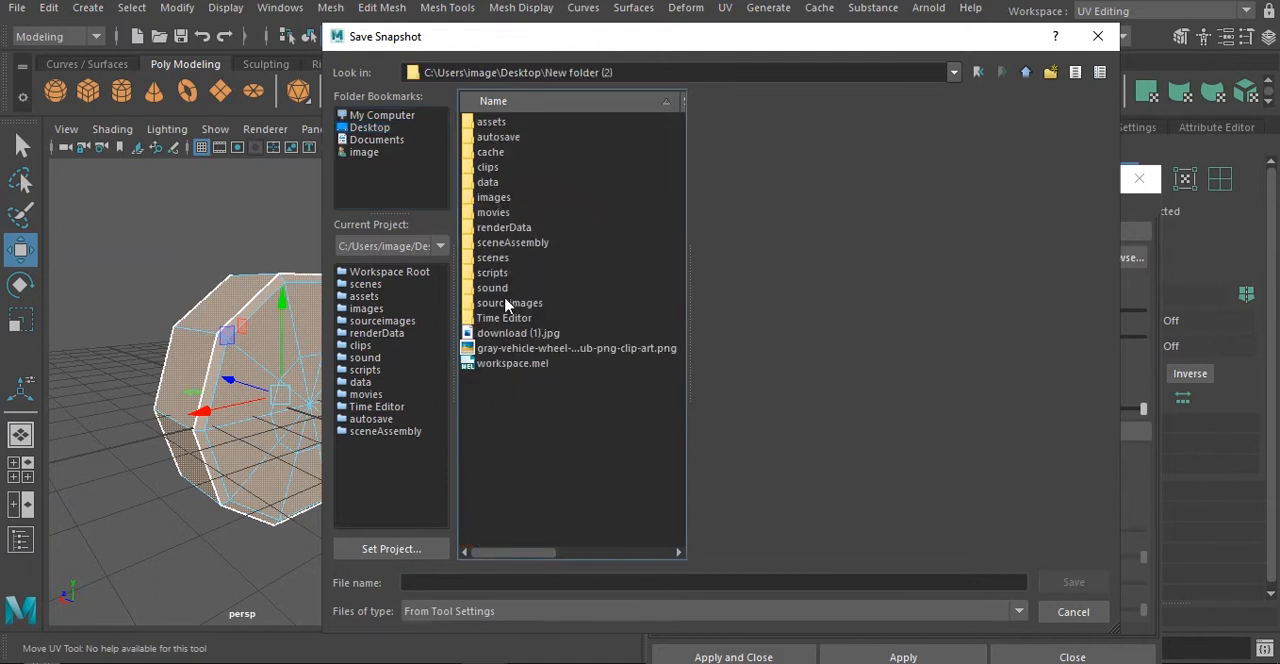
double_click(492, 199)
left_click(456, 583)
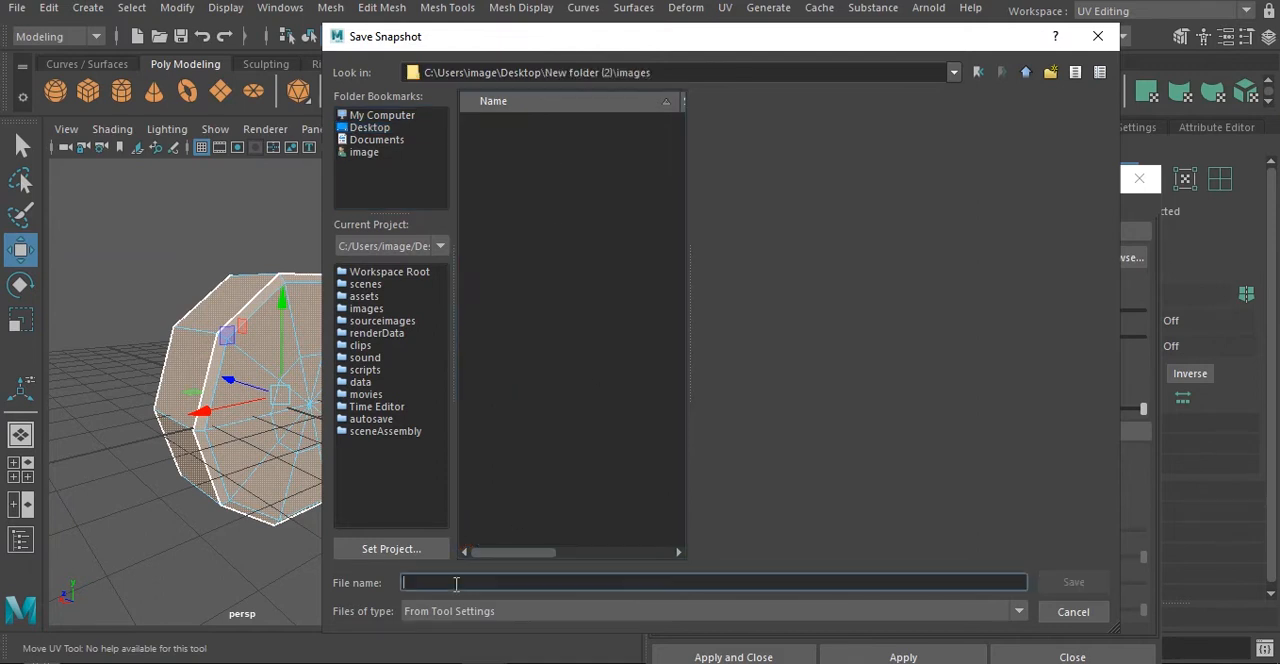
type("1")
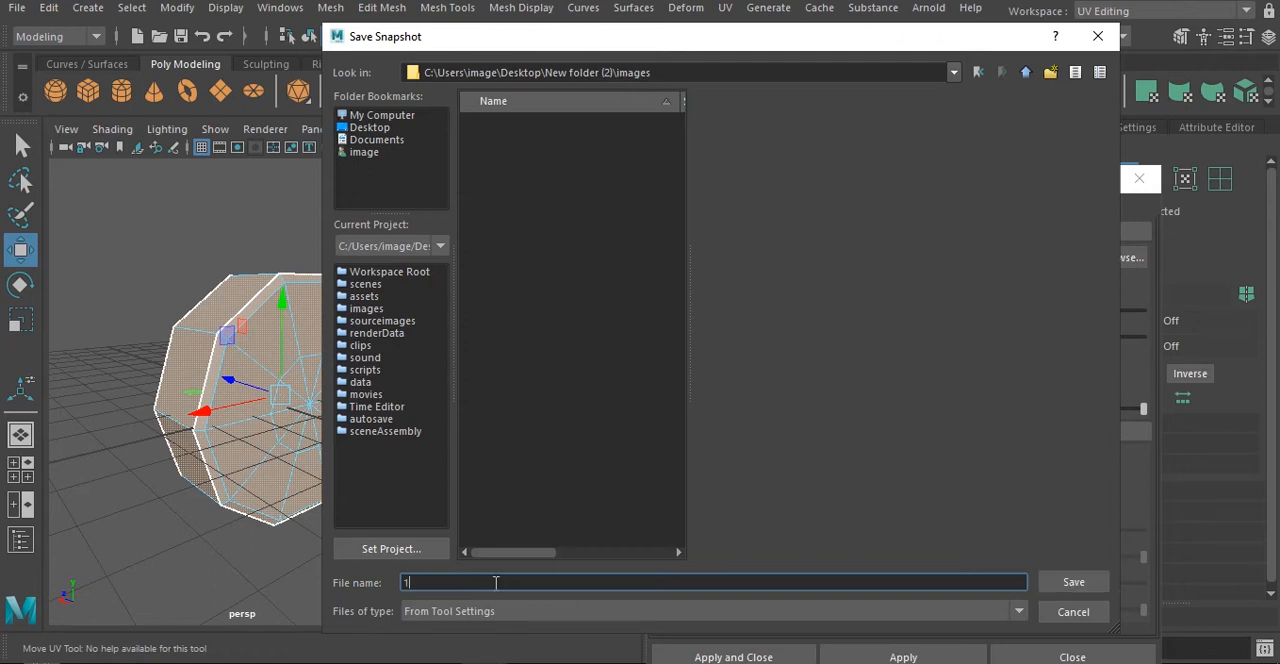
key("BackSpace")
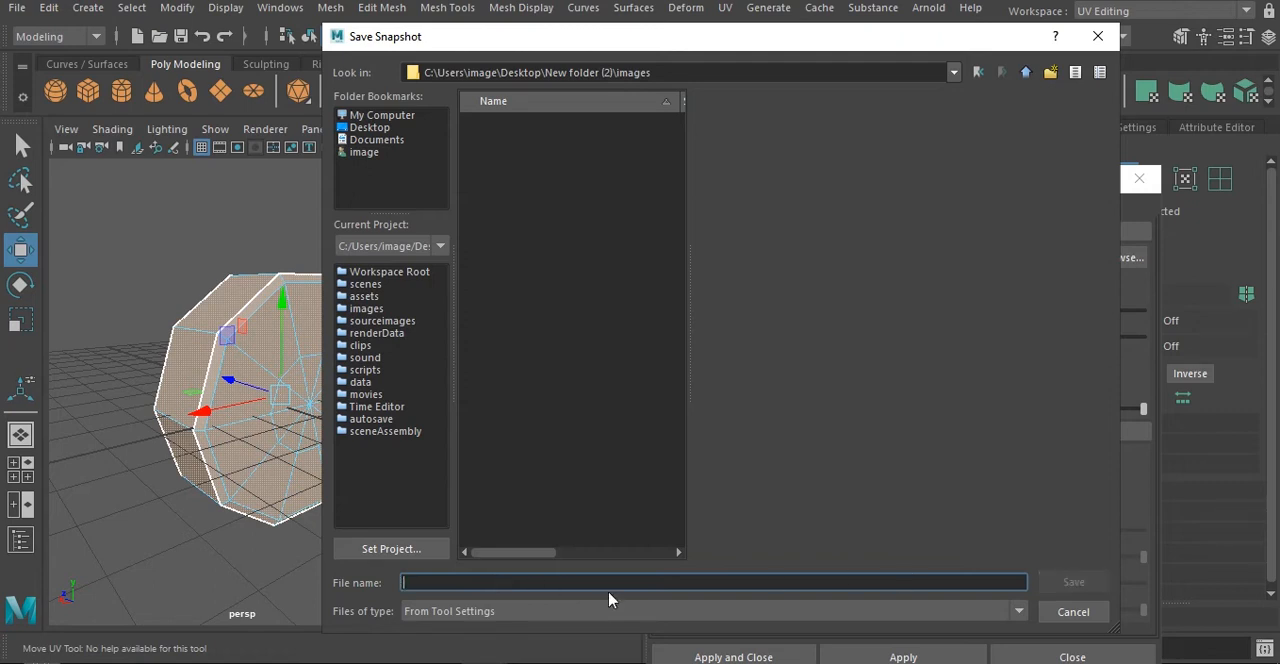
type("uv")
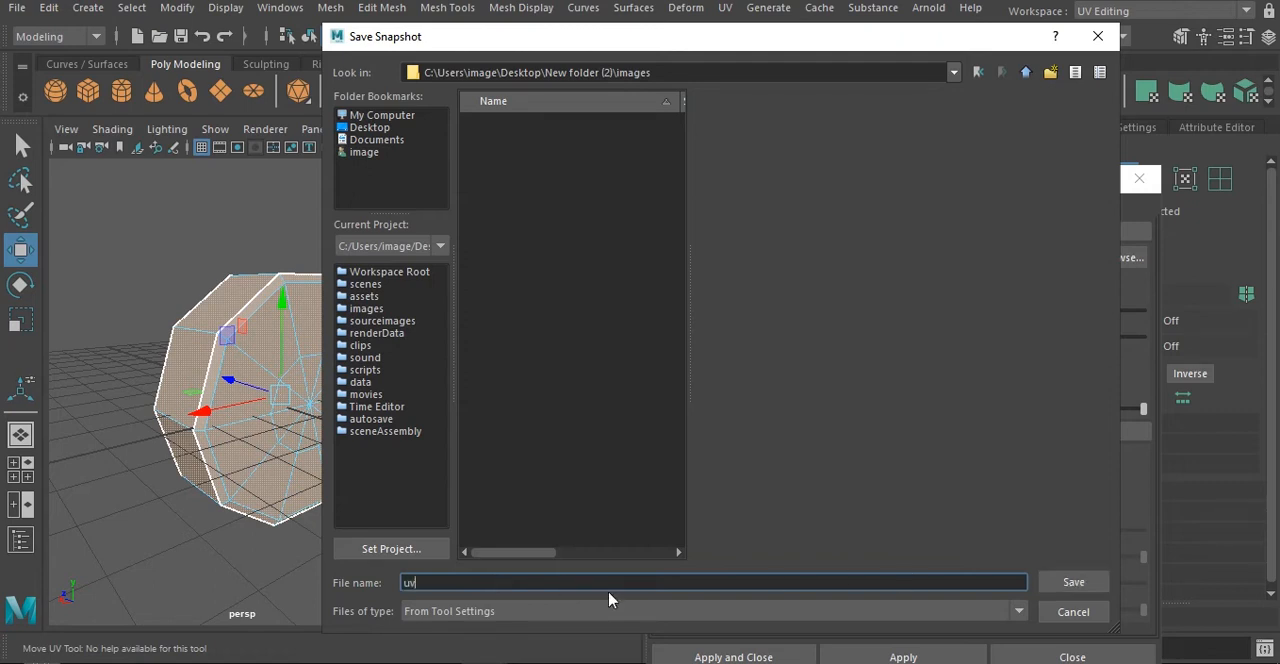
left_click(1052, 582)
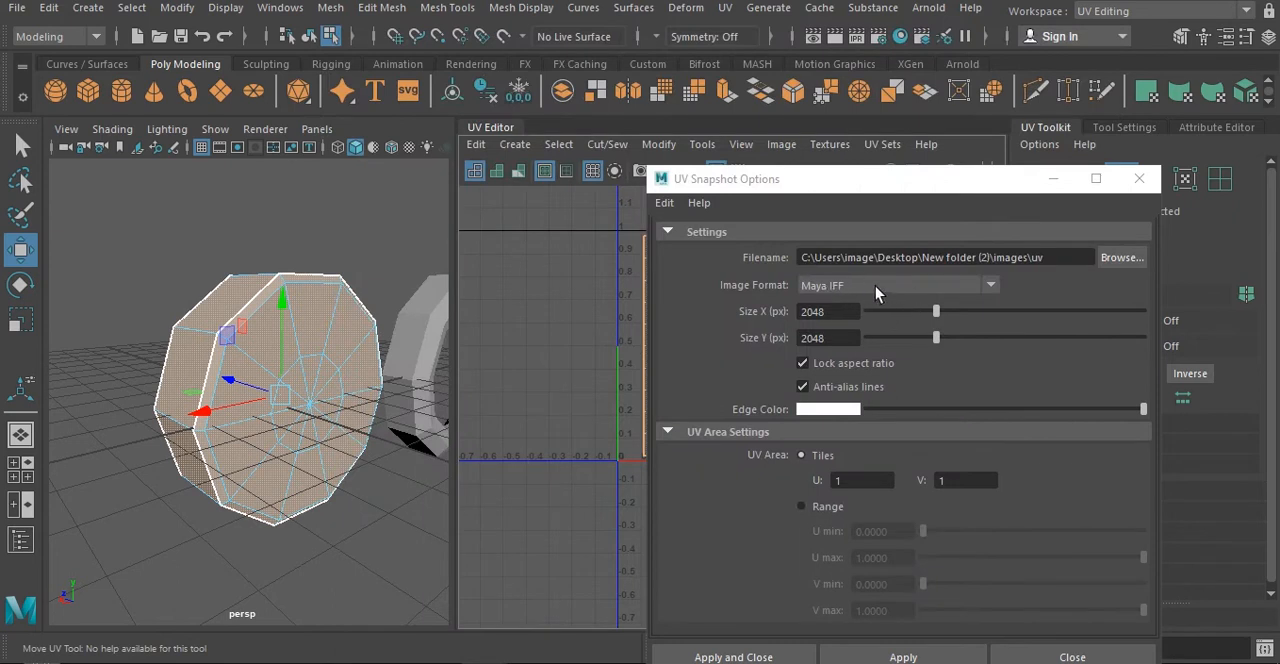
- Set the snapshot's image format to JPEG and export it at 2048 by 2048 pixels
left_click(875, 286)
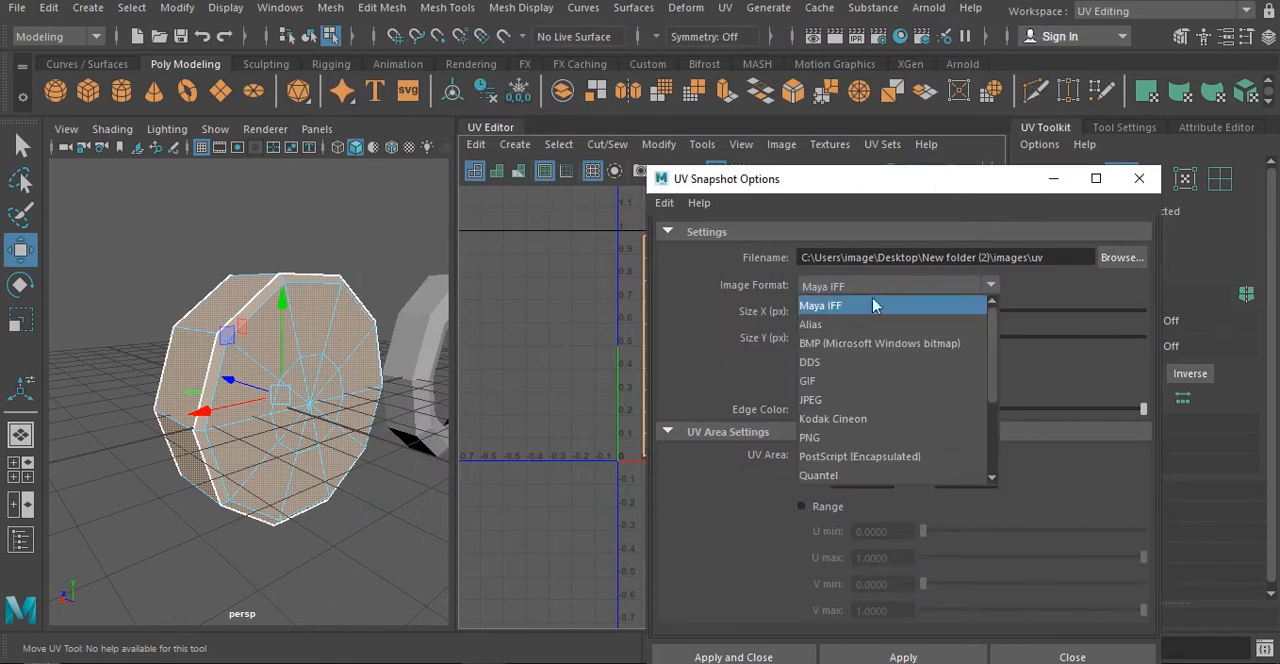
left_click(832, 401)
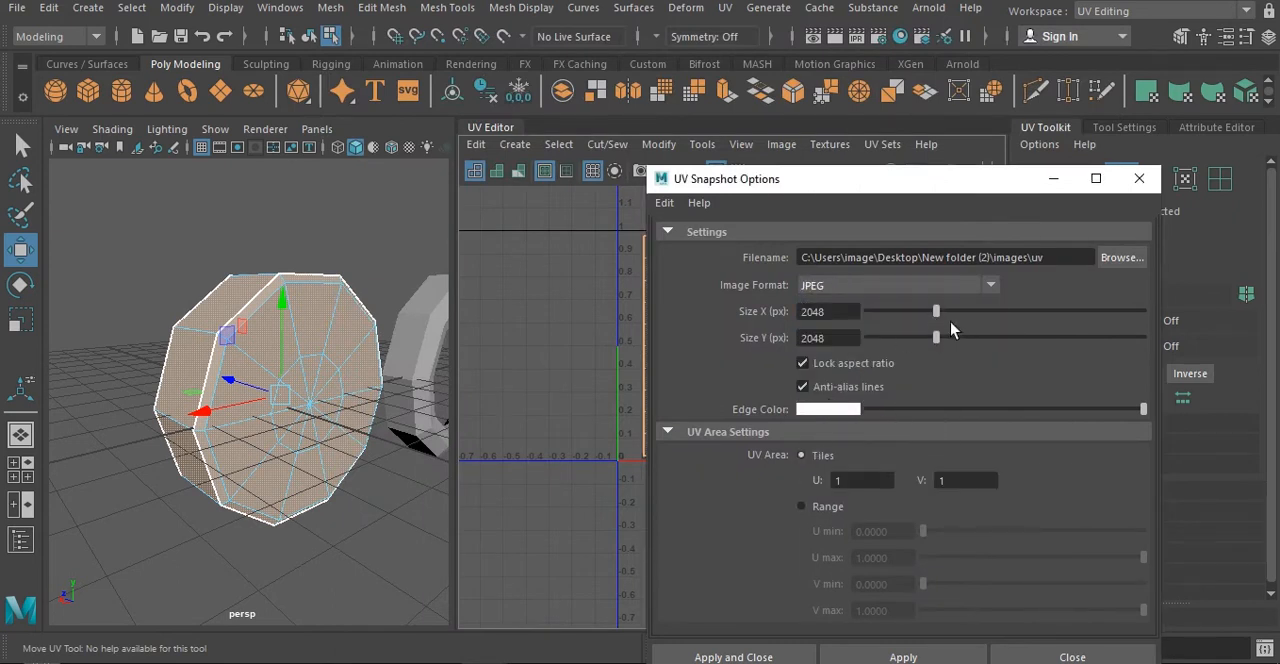
left_click(722, 657)
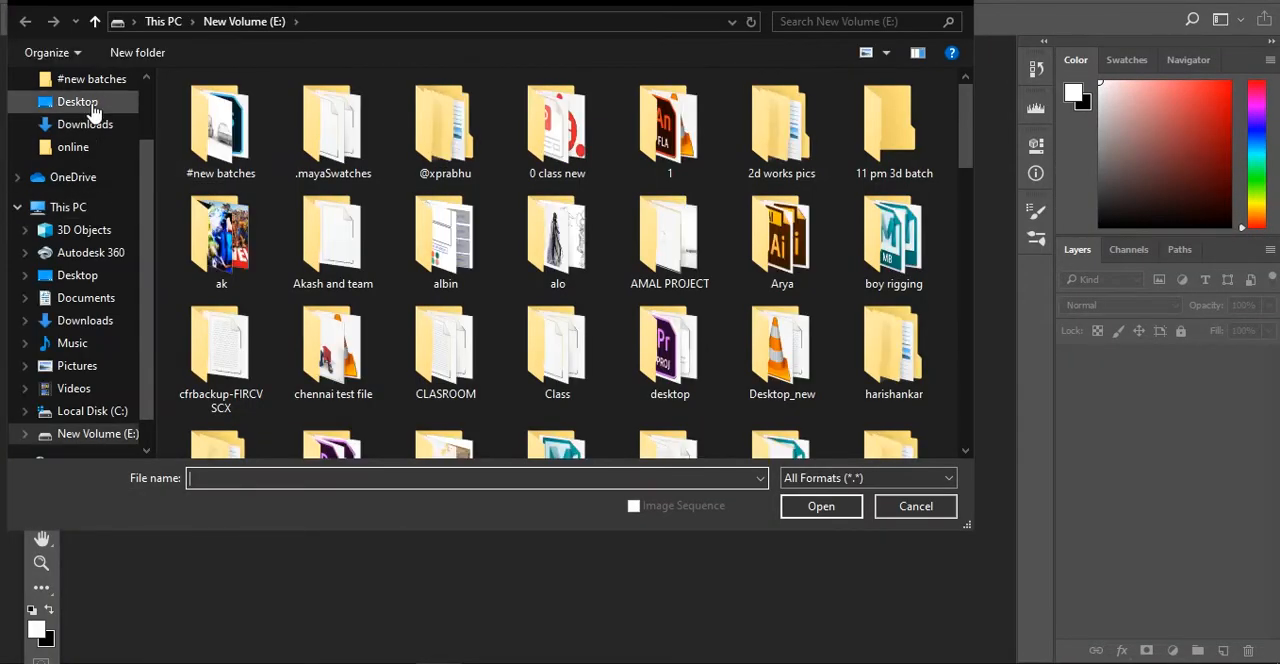
- Switch to Photoshop and open uv.jpg from the images folder inside New folder (2) on the Desktop
left_click(89, 108)
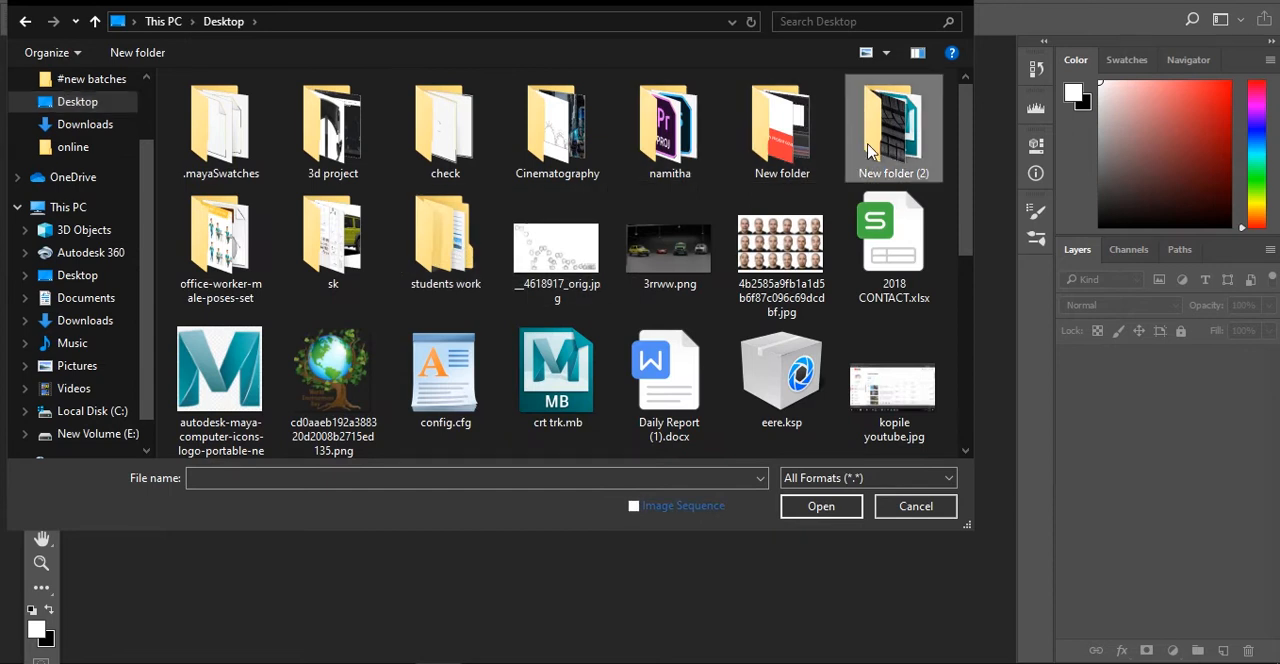
double_click(868, 150)
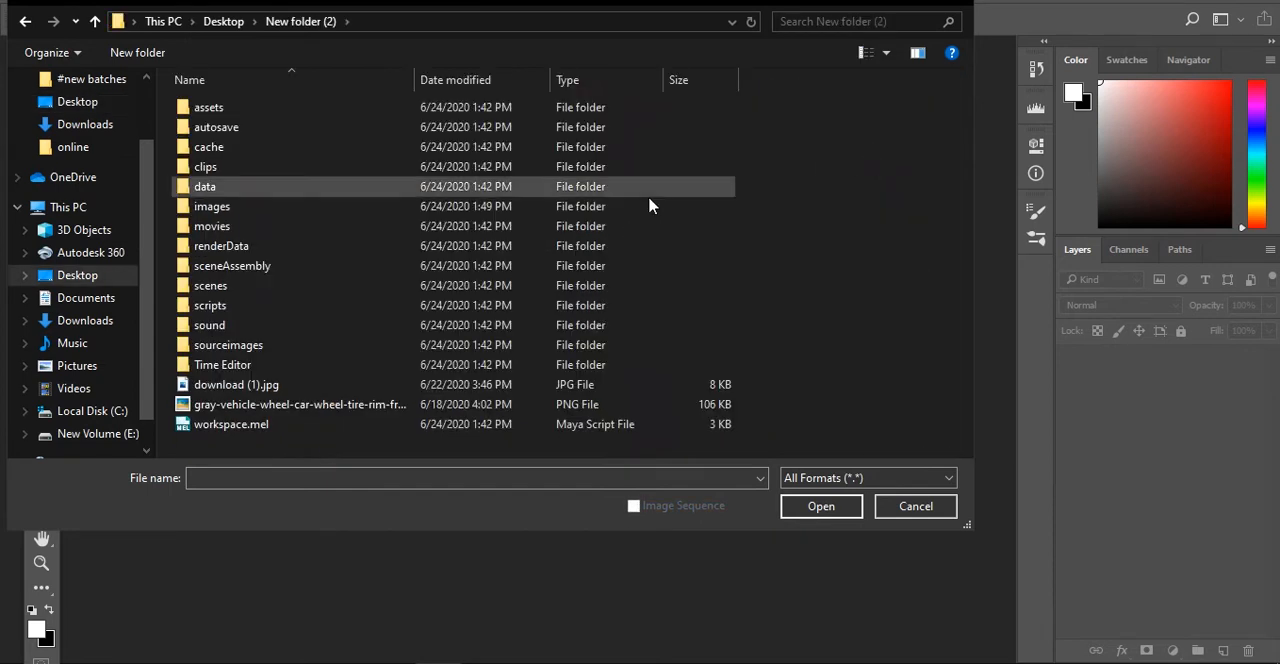
double_click(320, 208)
left_click(262, 165)
left_click(824, 510)
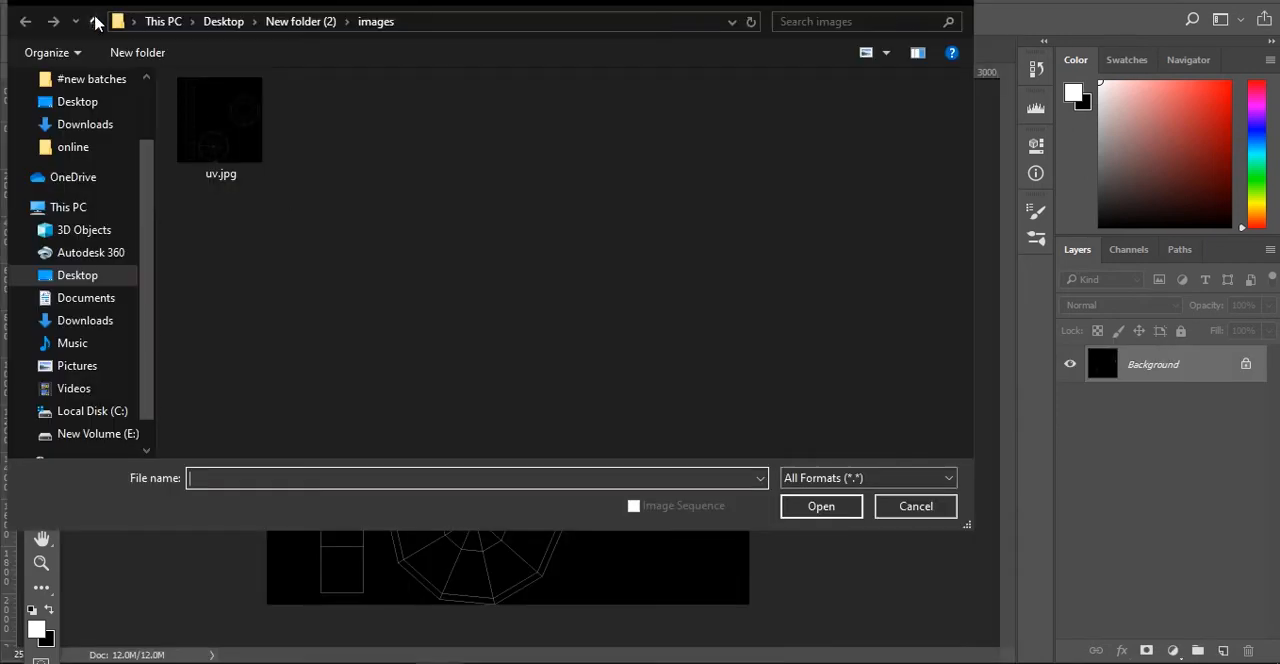
- Open download (1).jpg and the gray-vehicle-wheel PNG from New folder (2) together
left_click(96, 22)
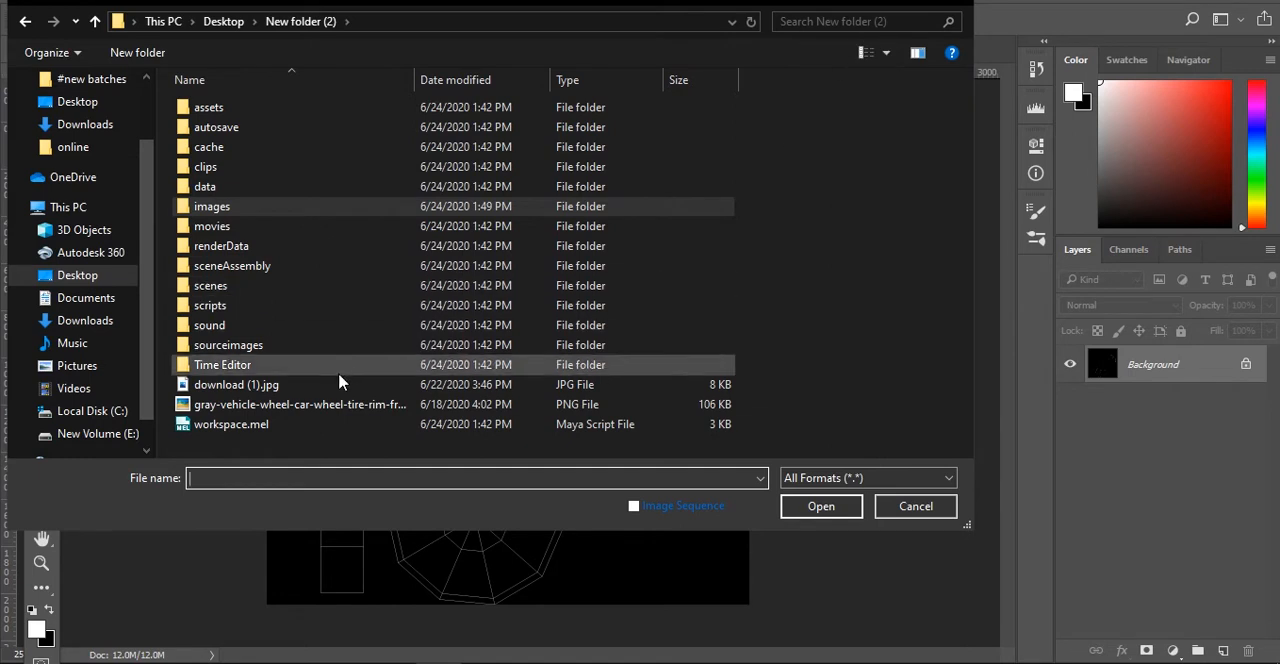
left_click(251, 404)
left_click(240, 384, "ctrl")
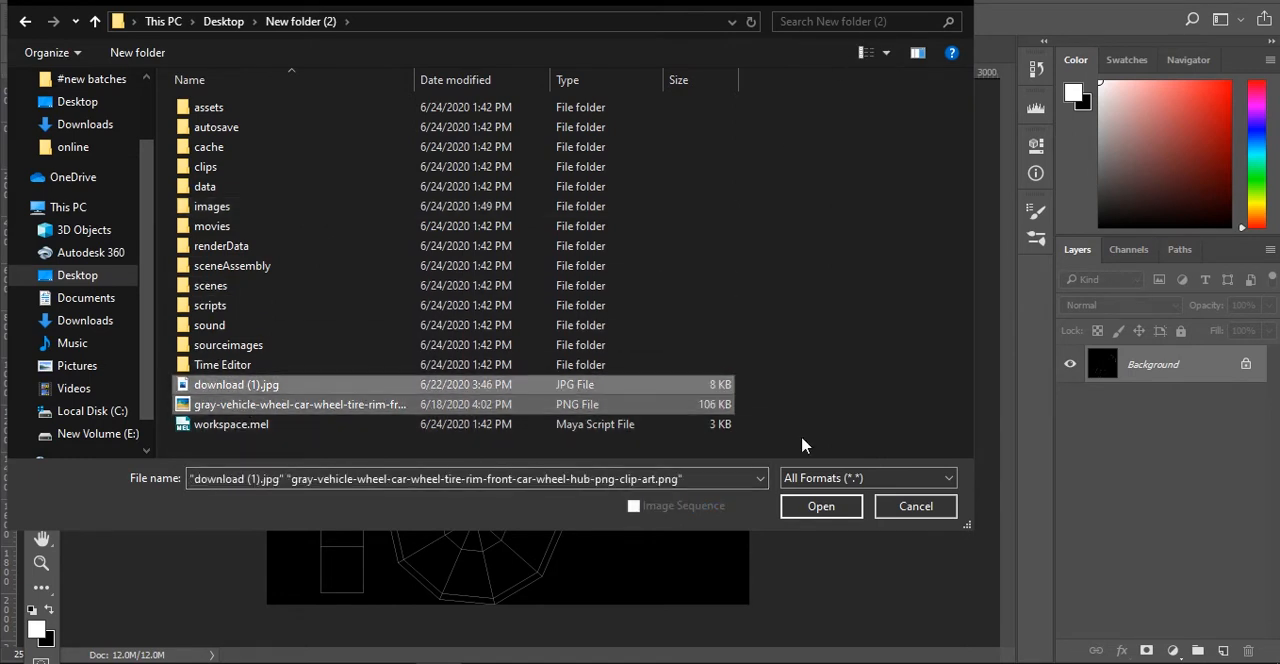
left_click(840, 505)
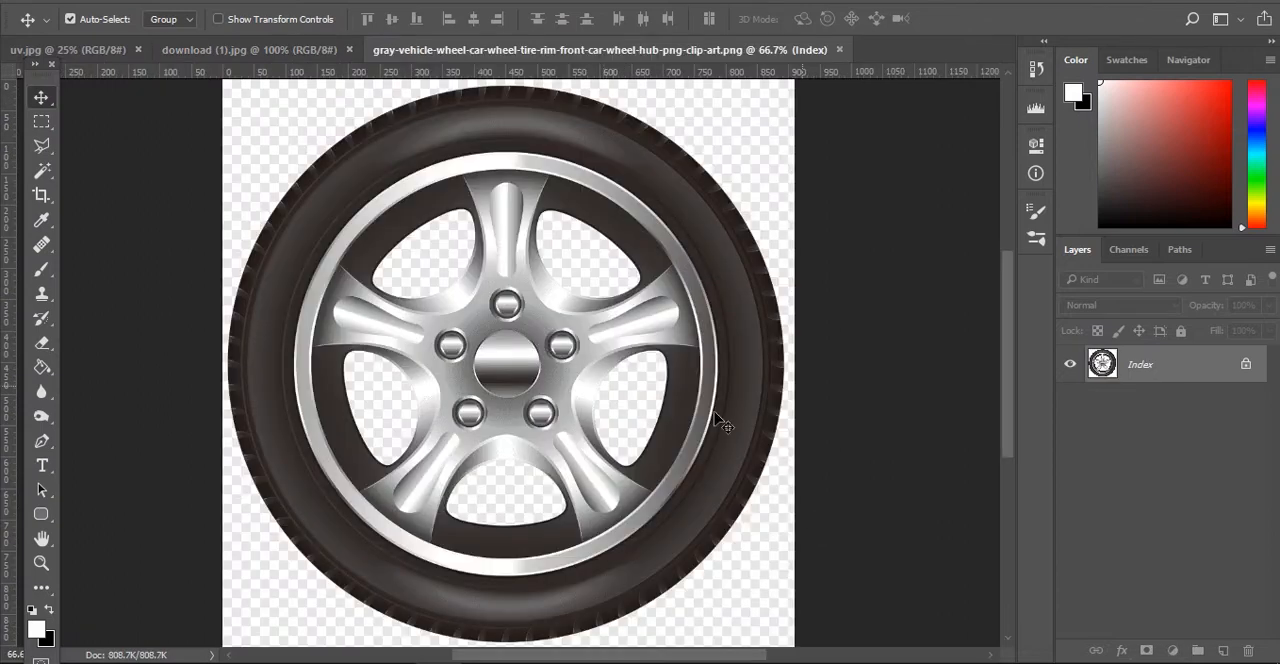
- Copy the tread image from download (1).jpg into uv.jpg, rotate it -90°, and place it over the strip's lower end
left_click(280, 50)
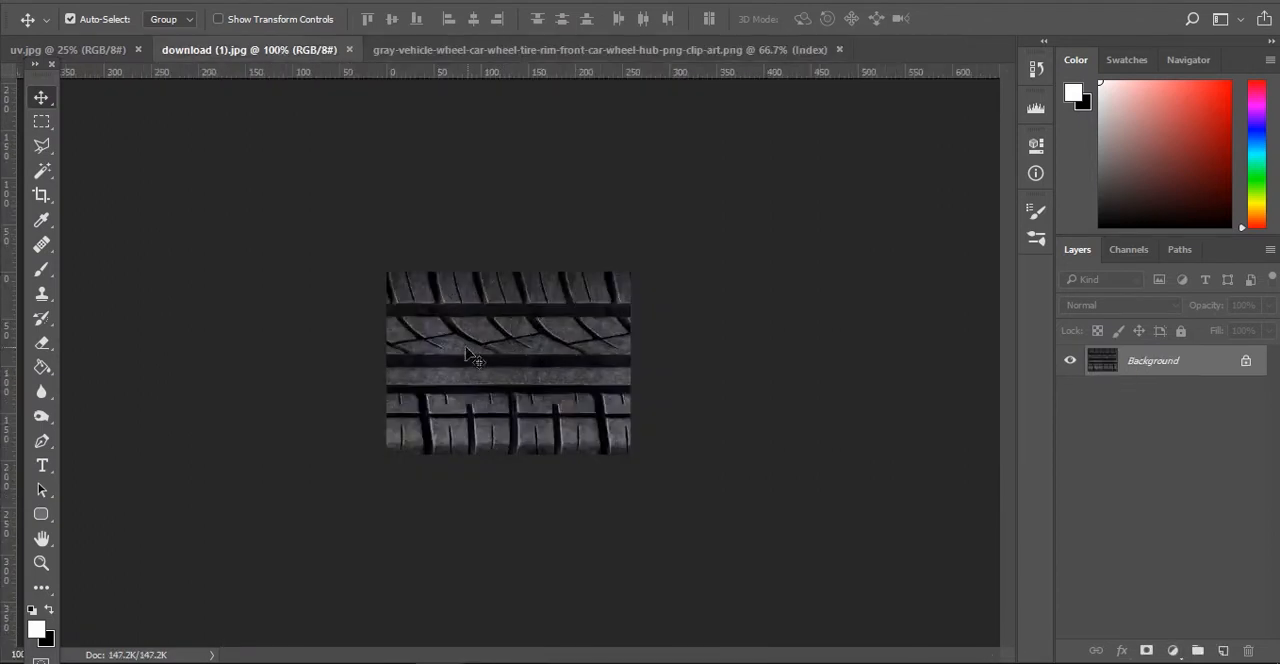
left_click_drag(530, 352, 407, 386)
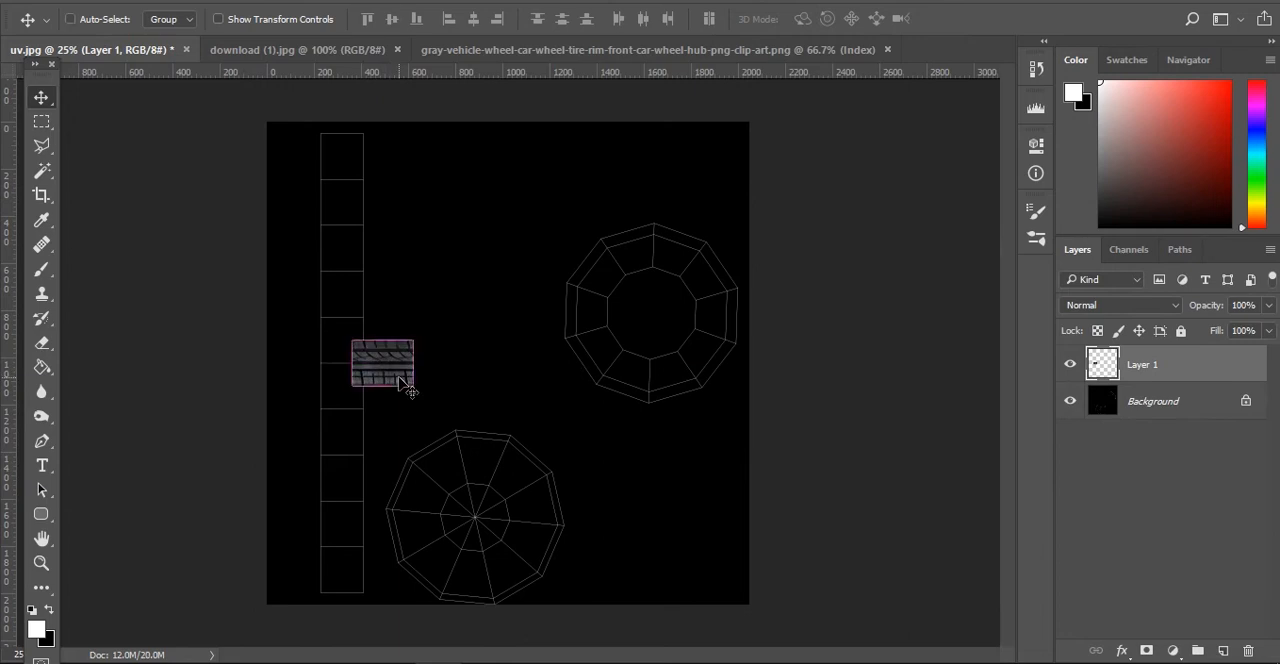
key("ctrl+t")
left_click_drag(425, 338, 366, 311)
left_click_drag(400, 368, 358, 552)
- Scale the tread layer to about 45%, fit it into the lower right corner of the strip's lowest cell, and commit the transform
key("ctrl+plus")
key("ctrl+plus")
key("ctrl+plus")
key("ctrl+plus")
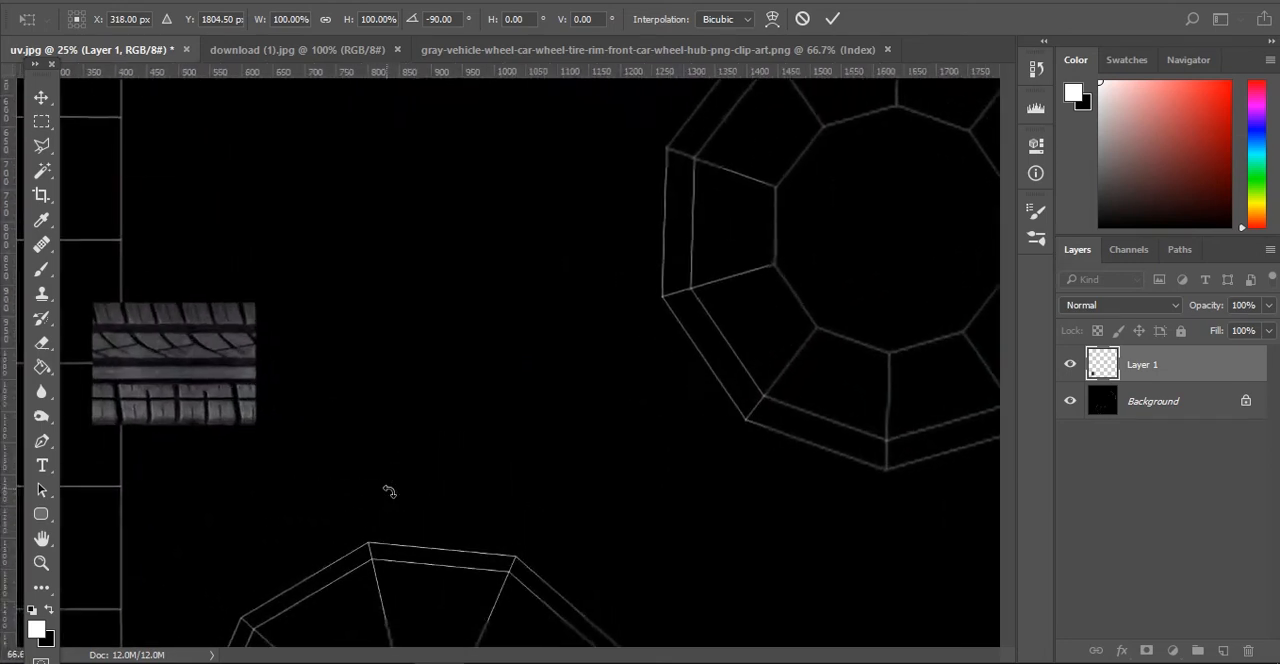
scroll(403, 594, "down", 4)
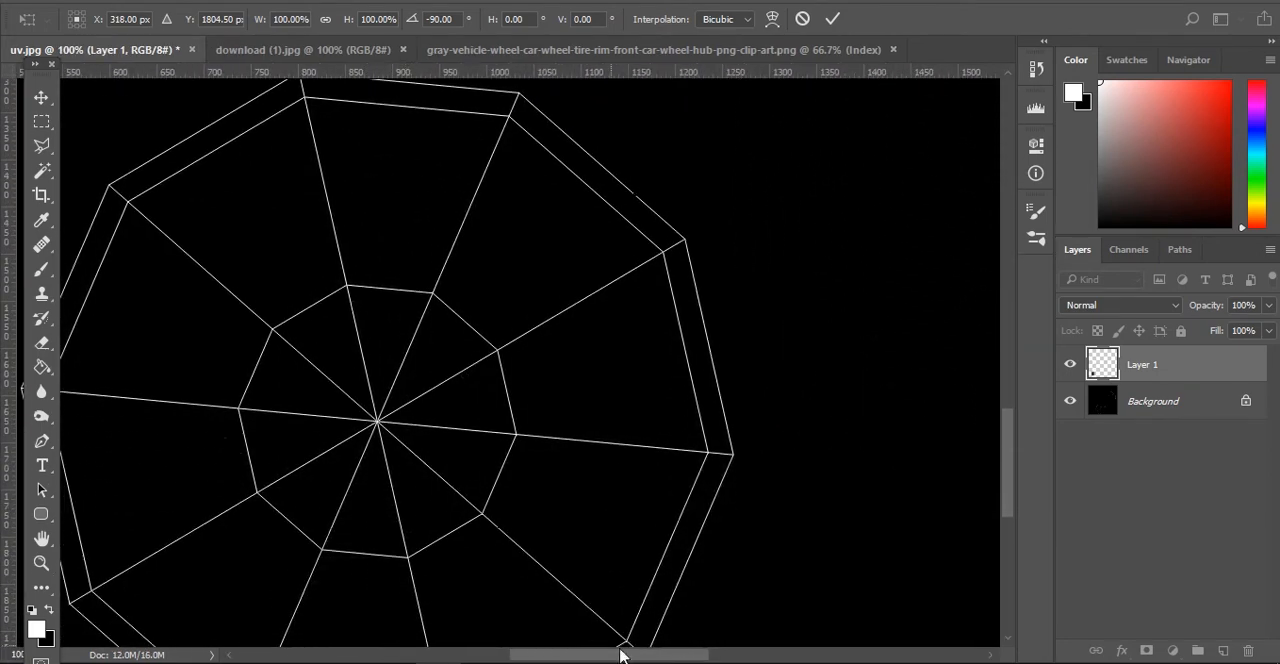
left_click_drag(688, 657, 552, 655)
scroll(634, 467, "down", 4)
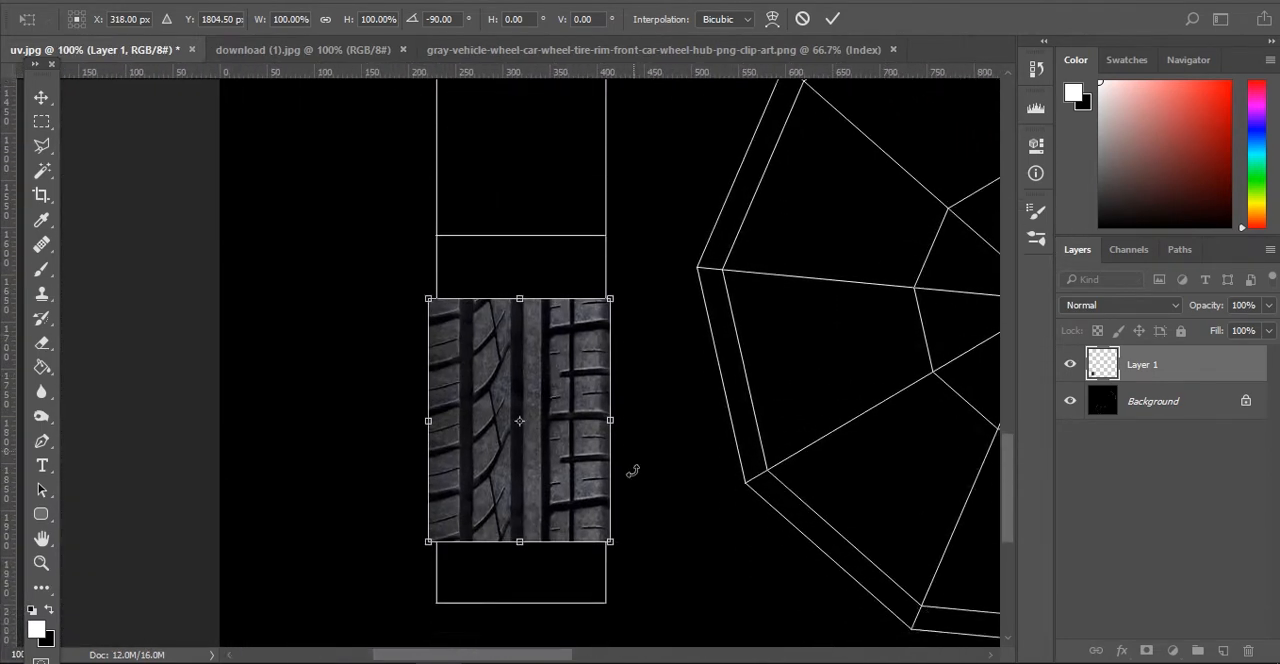
left_click_drag(424, 170, 521, 297)
left_click_drag(576, 366, 580, 430)
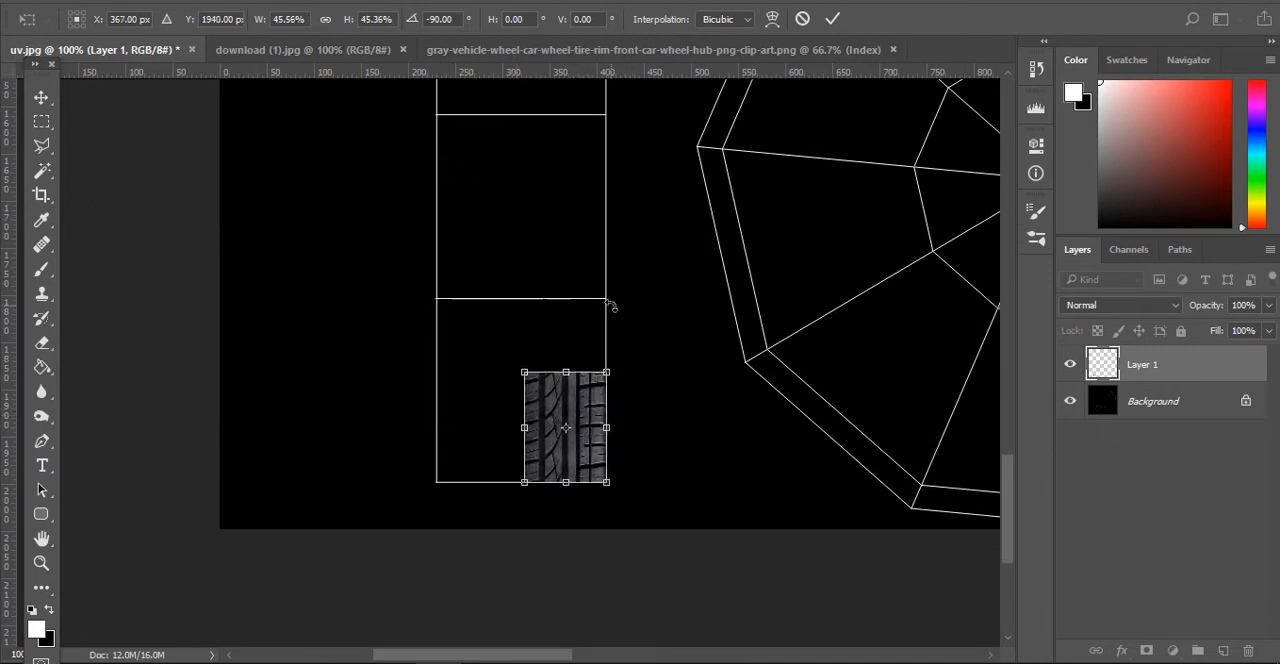
key("Return")
- Duplicate the tread layer to the left, flip the copy horizontally, and widen it to about 110% to fill the rest of the strip's width
left_click_drag(563, 409, 500, 410, "alt")
key("ctrl+t")
right_click(505, 410)
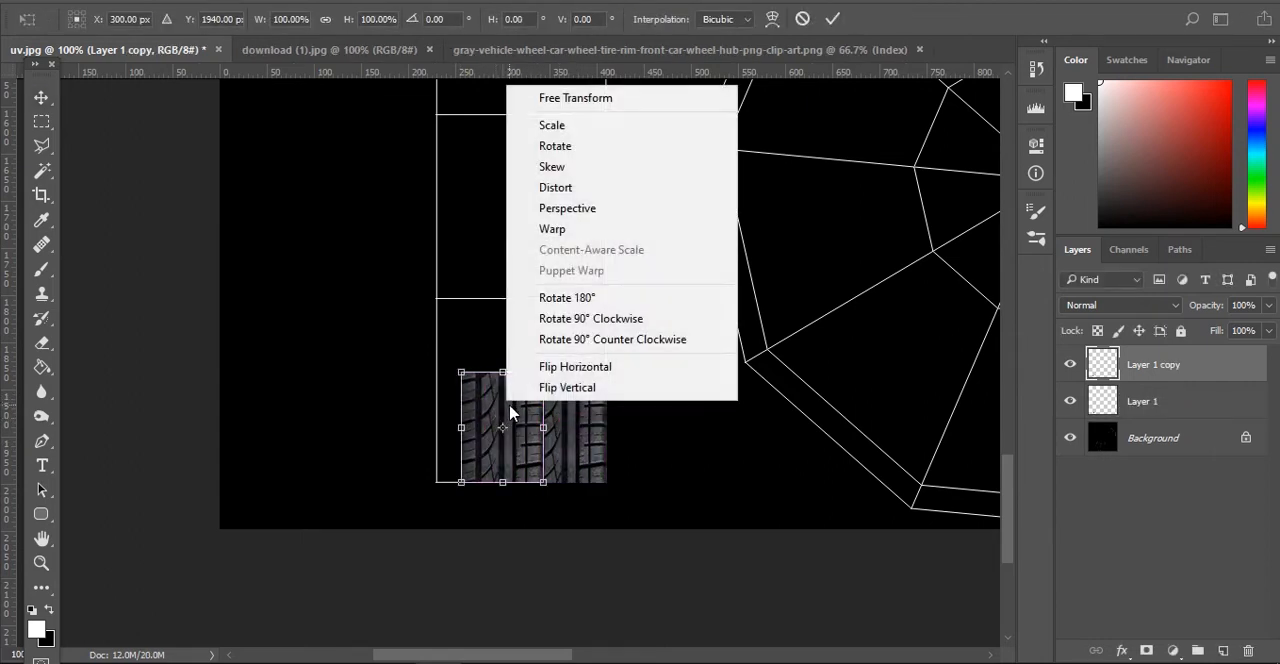
left_click(589, 375)
mouse_move(526, 430)
left_mouse_down()
mouse_move(491, 429)
mouse_move(523, 429)
left_mouse_up()
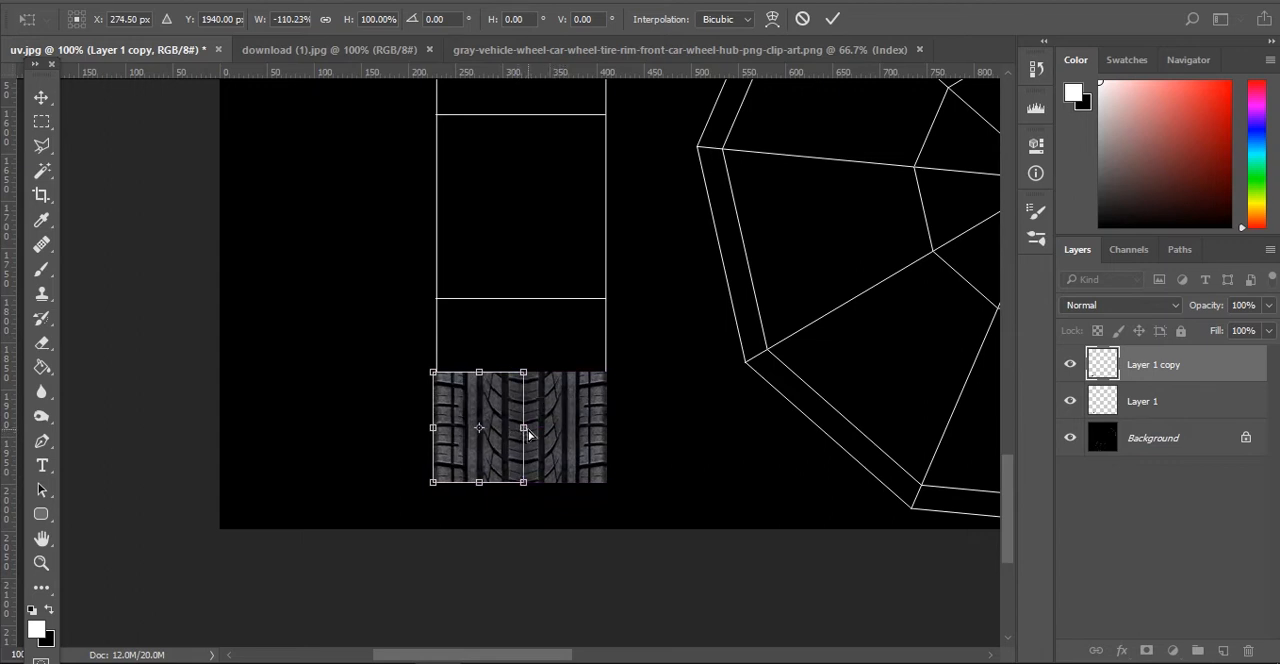
key("Return")
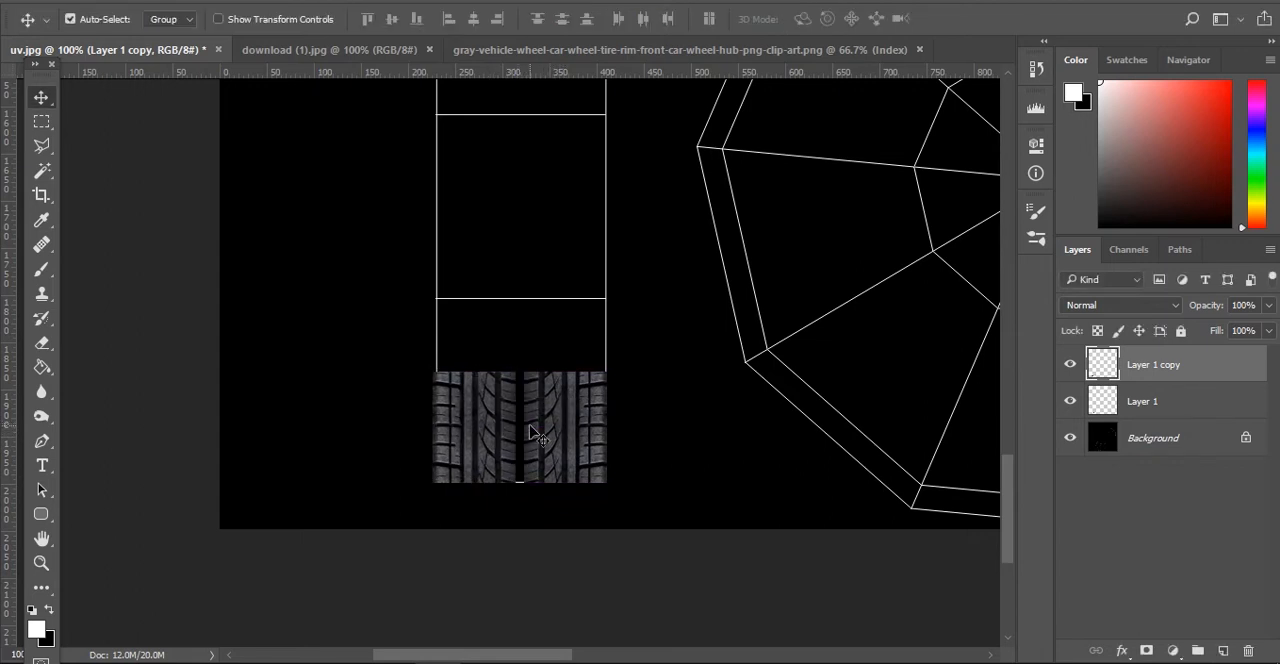
left_click_drag(533, 432, 533, 431)
key("ctrl+t")
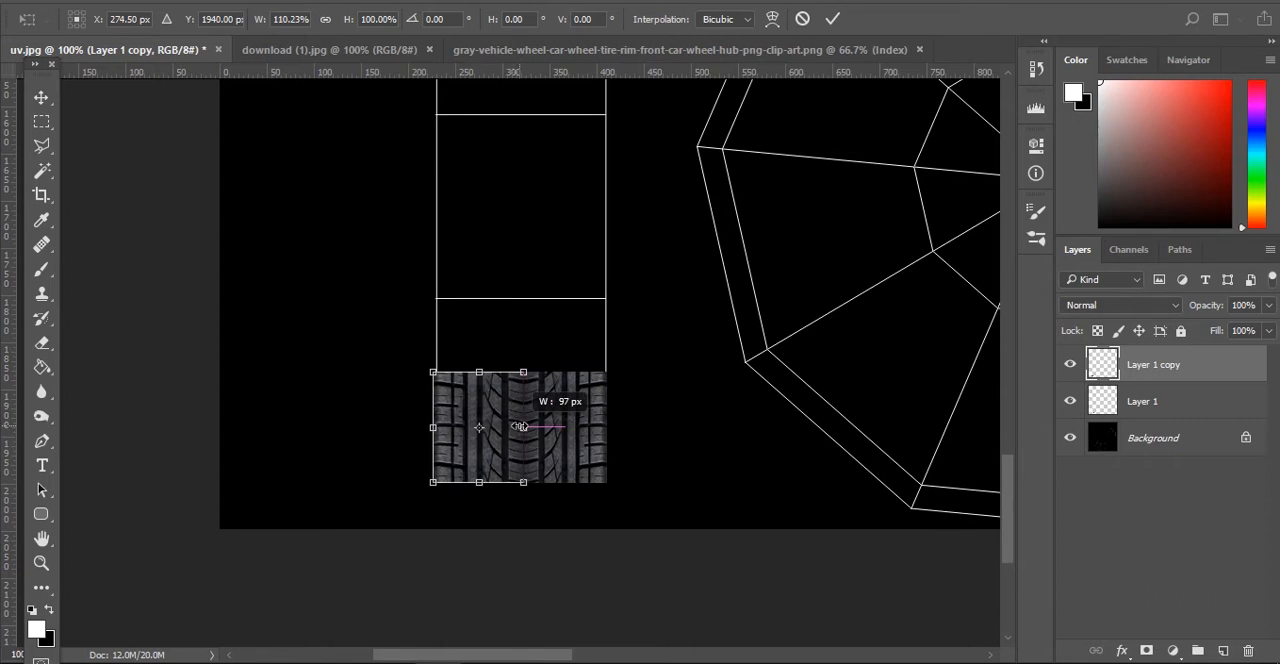
key("Return")
- Adjust the right tread half with Free Transform to meet the mirrored half, and duplicate both halves directly above
left_click(553, 440, "shift")
key("ctrl+t")
left_click_drag(613, 417, 596, 338, "alt")
key("Return")
- Merge the four tread layers and duplicate the merged block repeatedly up the strip until it reaches the canvas's upper edge
left_click(1191, 471, "shift")
left_click(1191, 471)
left_click(1190, 368, "shift")
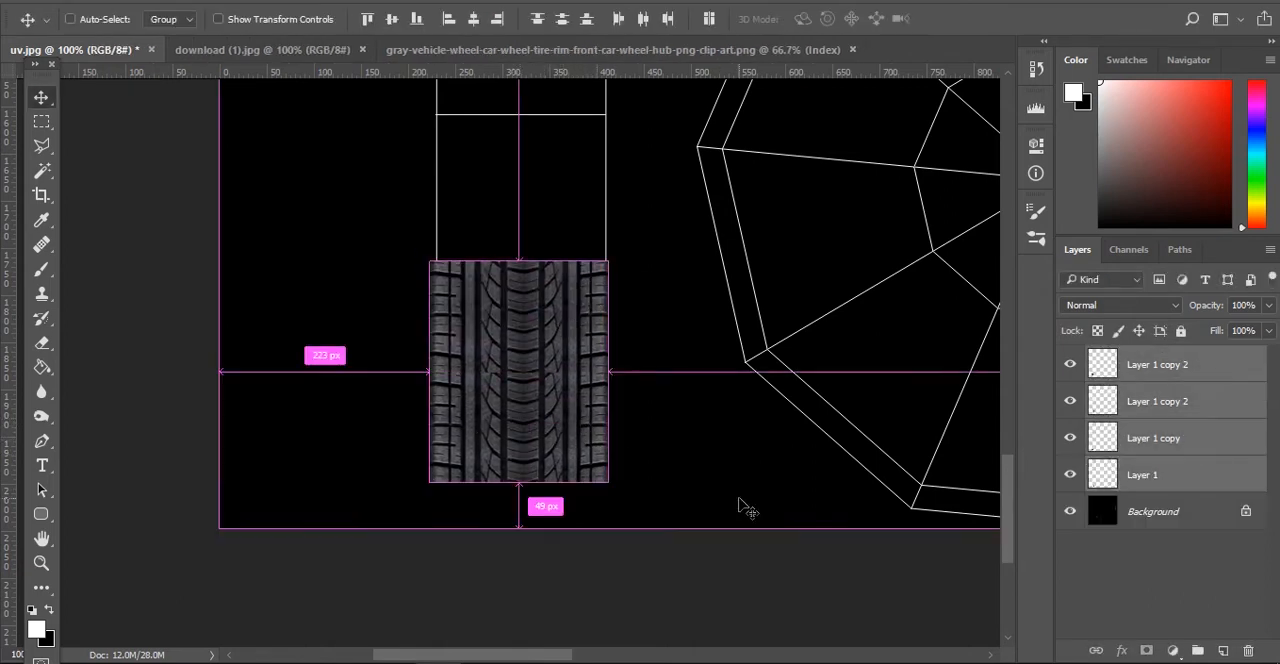
key("ctrl+e")
scroll(514, 448, "up", 1)
left_click_drag(514, 446, 515, 224, "alt")
scroll(530, 400, "up", 4)
left_click_drag(557, 558, 558, 338, "alt")
scroll(558, 340, "up", 1)
left_click_drag(557, 485, 552, 278, "alt")
scroll(556, 268, "up", 4)
scroll(560, 368, "up", 5)
scroll(545, 300, "up", 5)
left_click_drag(530, 506, 530, 285, "alt")
left_click_drag(584, 332, 586, 112, "alt")
- Select the whole wheel image in the gray-vehicle-wheel PNG with a rectangular marquee and move it into uv.jpg
scroll(580, 240, "up", 3)
left_click_drag(572, 330, 572, 268, "alt")
left_click(684, 316)
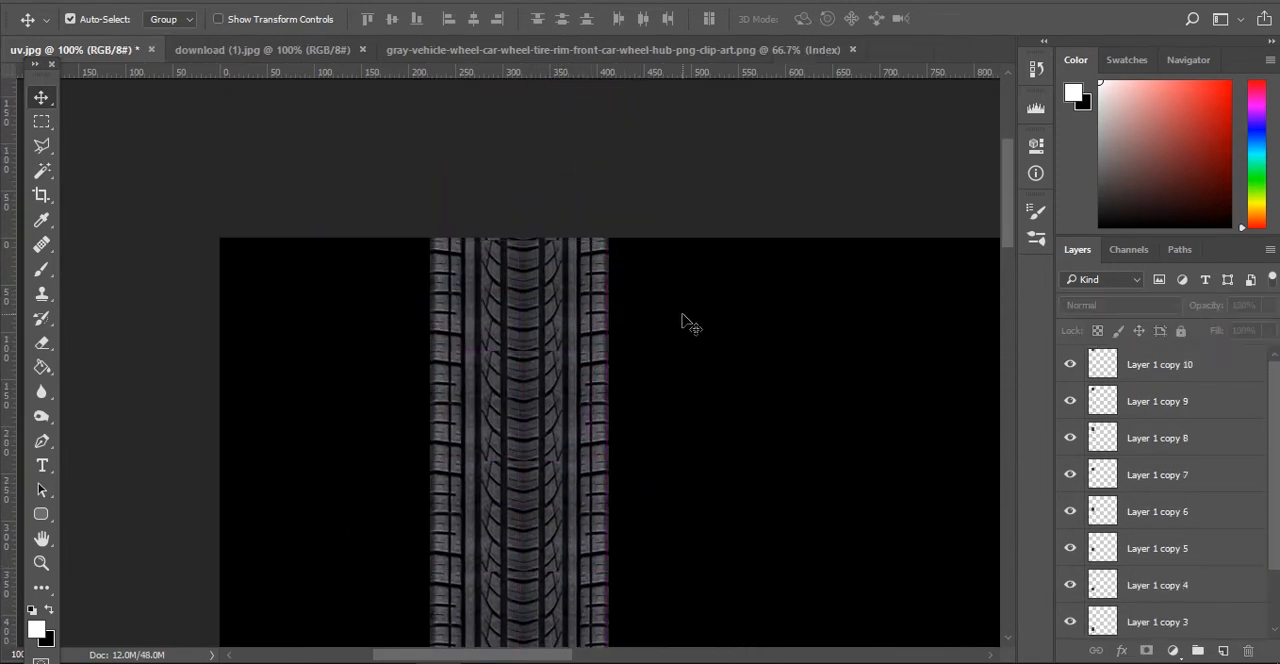
scroll(511, 361, "down", 3, "alt")
scroll(511, 361, "down", 5)
left_click(580, 50)
key("m")
left_click_drag(224, 72, 785, 562)
scroll(271, 197, "up", 1)
left_click_drag(221, 107, 980, 648)
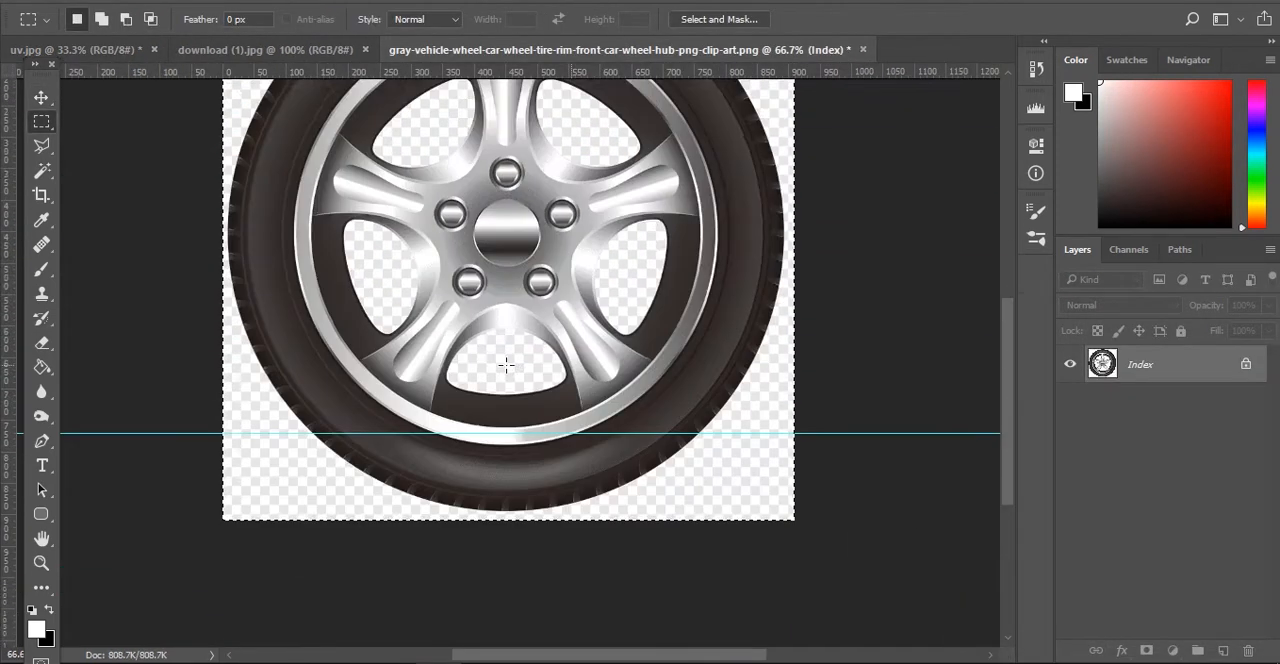
key("v")
left_click_drag(508, 366, 818, 400)
- Remove the checkered background around the tire and between the spokes with the Magic Wand, and clear the selection
left_click(41, 171)
left_click(932, 228)
key("Delete")
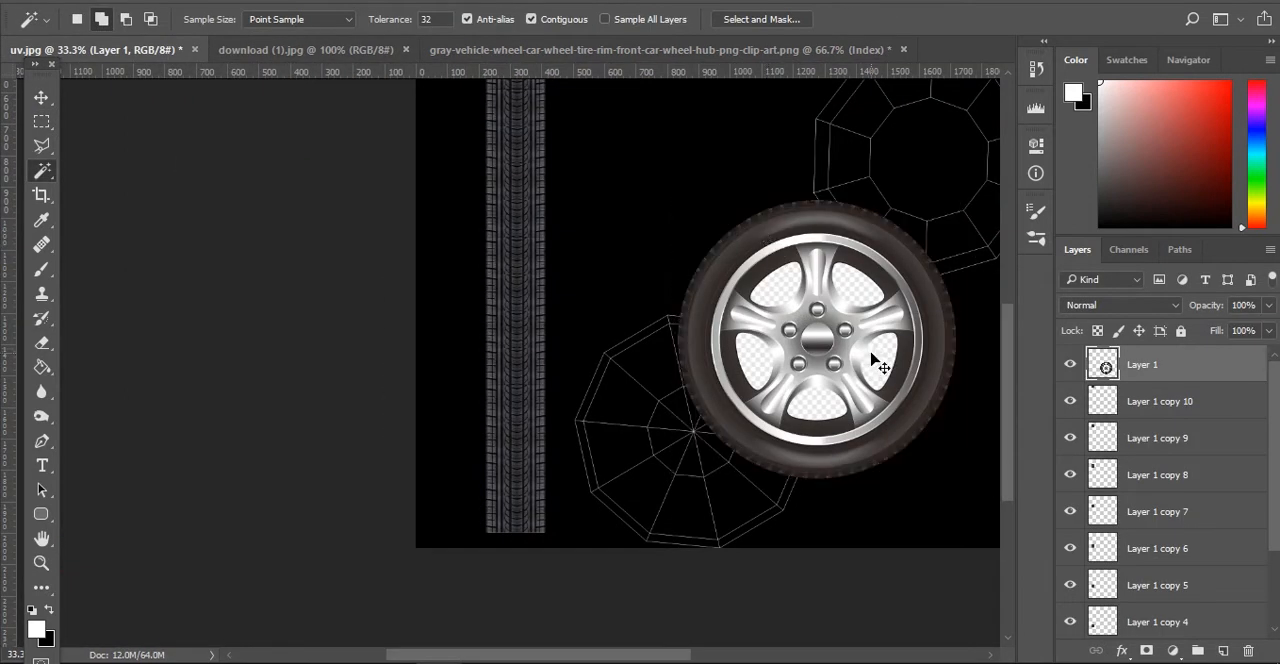
left_click(874, 357)
key("Delete")
key("ctrl+d")
- Move the wheel layer over the lower disc UV shell, scale it to about 89% to cover the shell, and commit the transform
key("v")
left_click_drag(801, 334, 669, 410)
key("ctrl+t")
left_click_drag(823, 275, 798, 300, "alt+shift")
left_click_drag(731, 410, 739, 431)
left_click_drag(805, 321, 816, 311, "alt+shift")
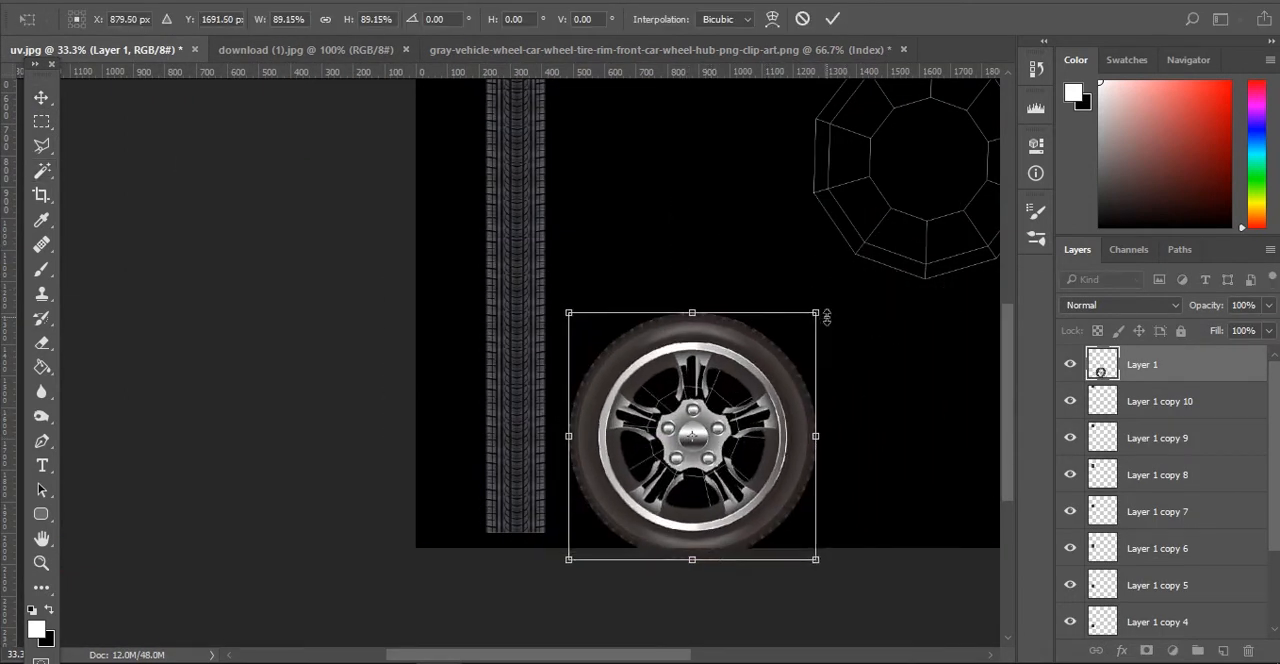
left_click_drag(745, 445, 749, 437)
key("Return")
- Marquee the area around the upper ring UV shell, make black the foreground color, and add a new layer on top
scroll(228, 190, "down", 9, "ctrl")
scroll(228, 190, "up", 3)
key("m")
left_click_drag(672, 82, 369, 406)
left_click(49, 610)
left_click(1222, 651)
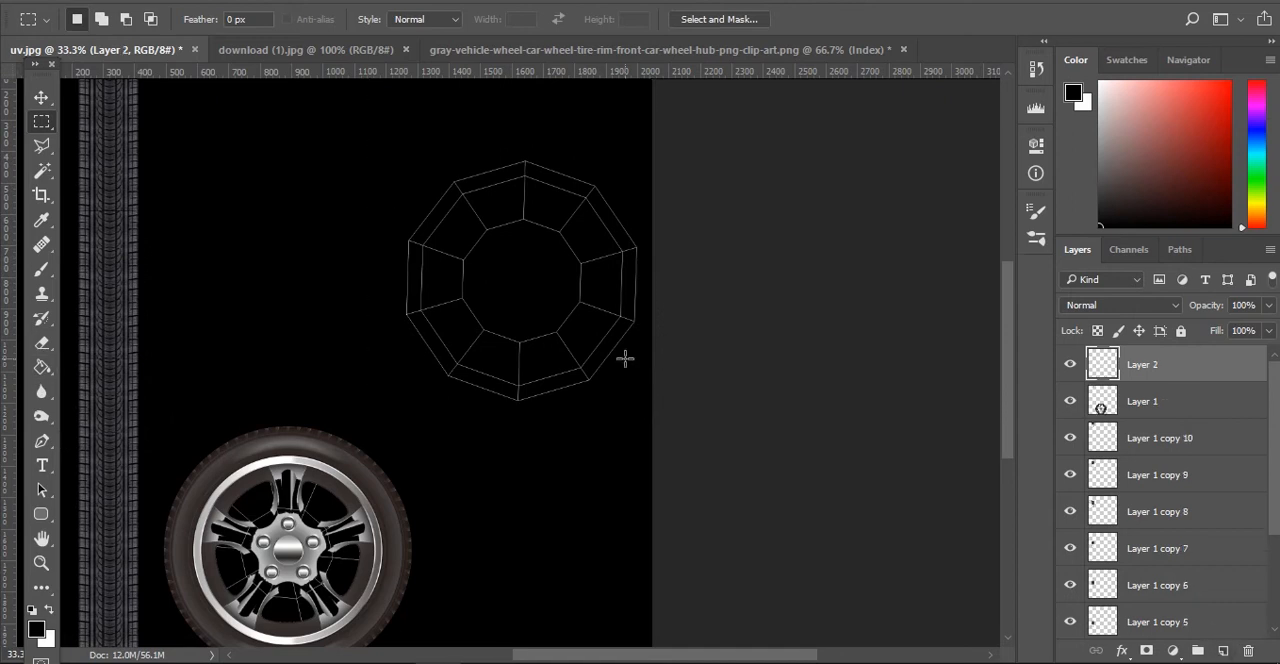
- Try to fill the selected ring area with black on the new top layer, and undo the fill and deselection
key("g")
left_click(596, 322)
key("ctrl+d")
scroll(1068, 596, "up", 5)
key("ctrl+alt+z")
key("ctrl+alt+z")
- Add a new layer directly above the Background, fill the selected ring area with black, and clear the selection
left_click(1153, 621)
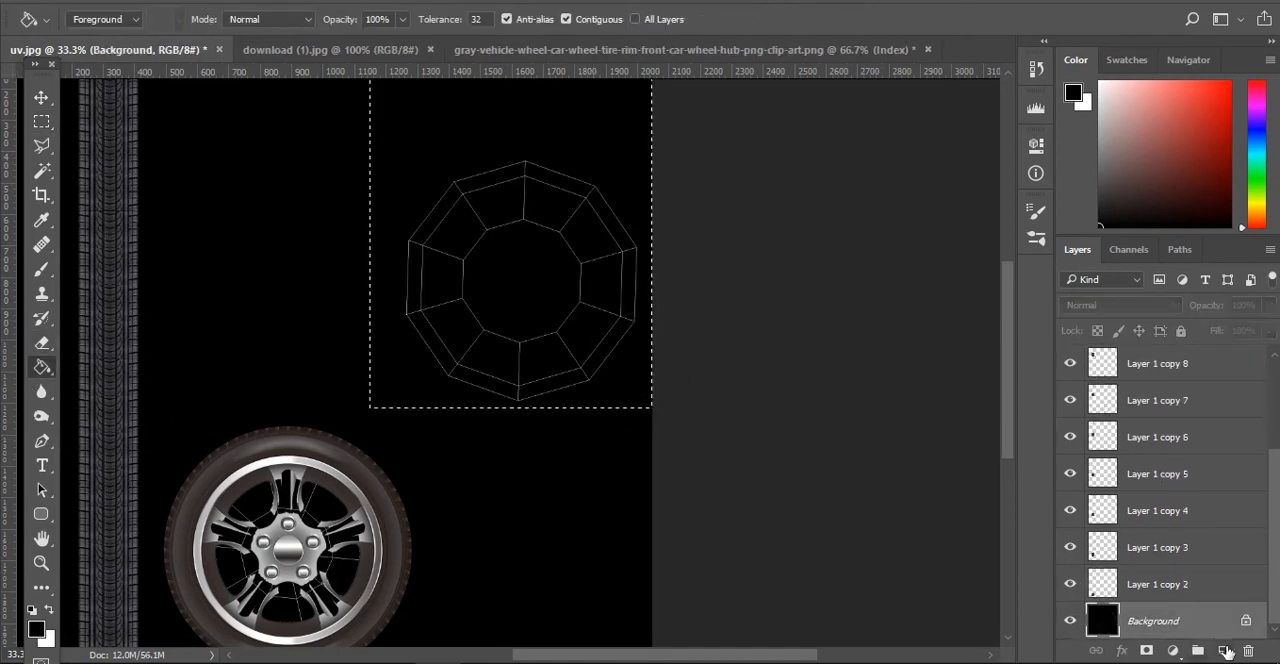
left_click(1224, 651)
left_click(600, 290)
key("ctrl+d")
- Unlock and delete the Background layer holding the UV wireframe, and fill the transparent rest of Layer 3 with black
scroll(1070, 375, "up", 5)
key("w")
scroll(1190, 590, "down", 5)
left_click(1217, 620)
left_click(1246, 620)
left_click(1248, 651)
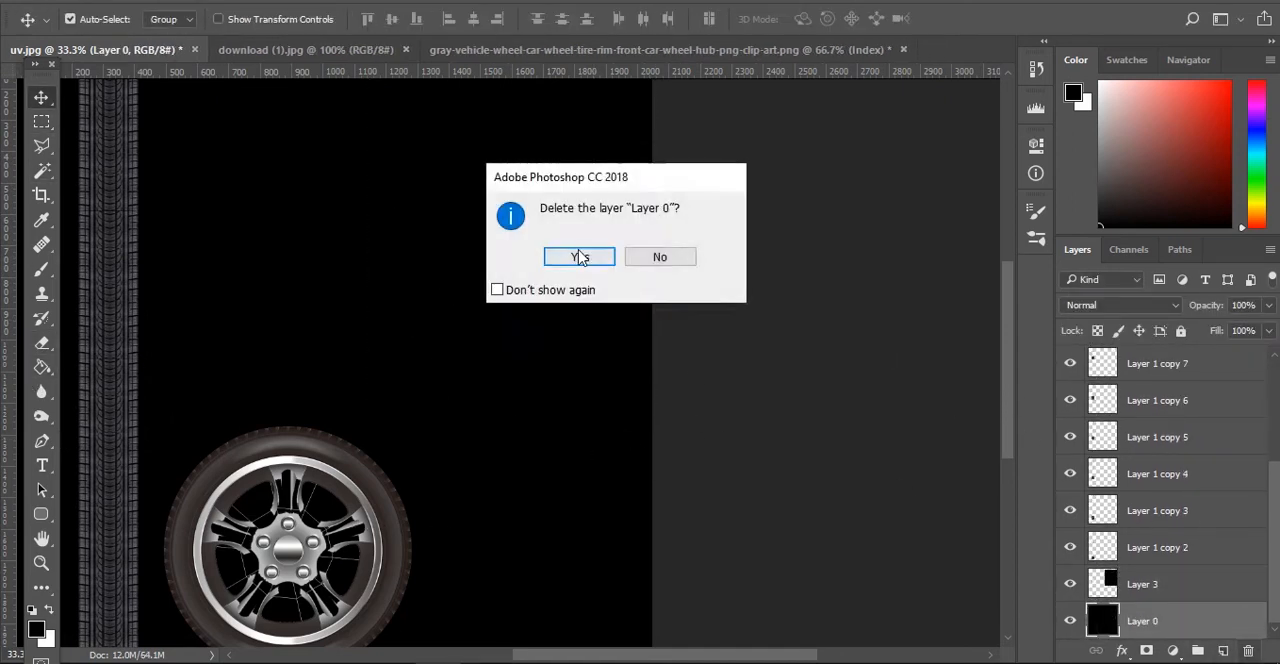
left_click(580, 257)
key("g")
left_click(197, 323)
- Save the texture as a JPEG copy named textr in the images folder, with quality 12 and the Progressive format
key("ctrl+s")
key("Escape")
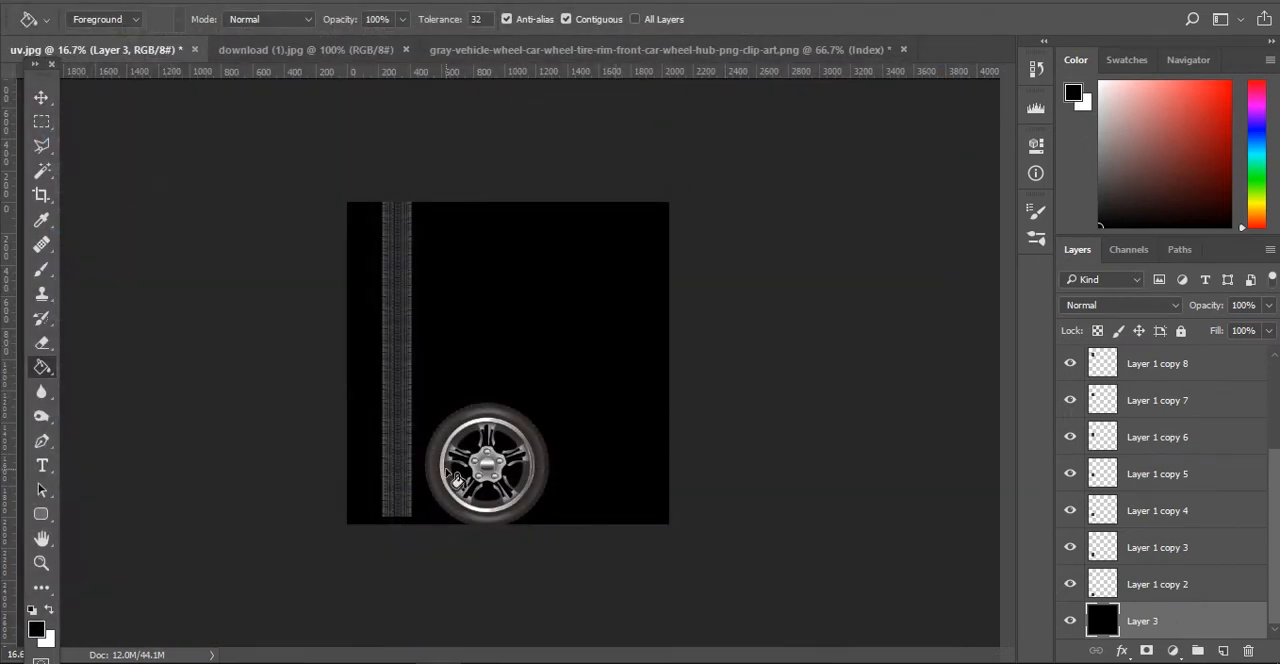
key("alt+f")
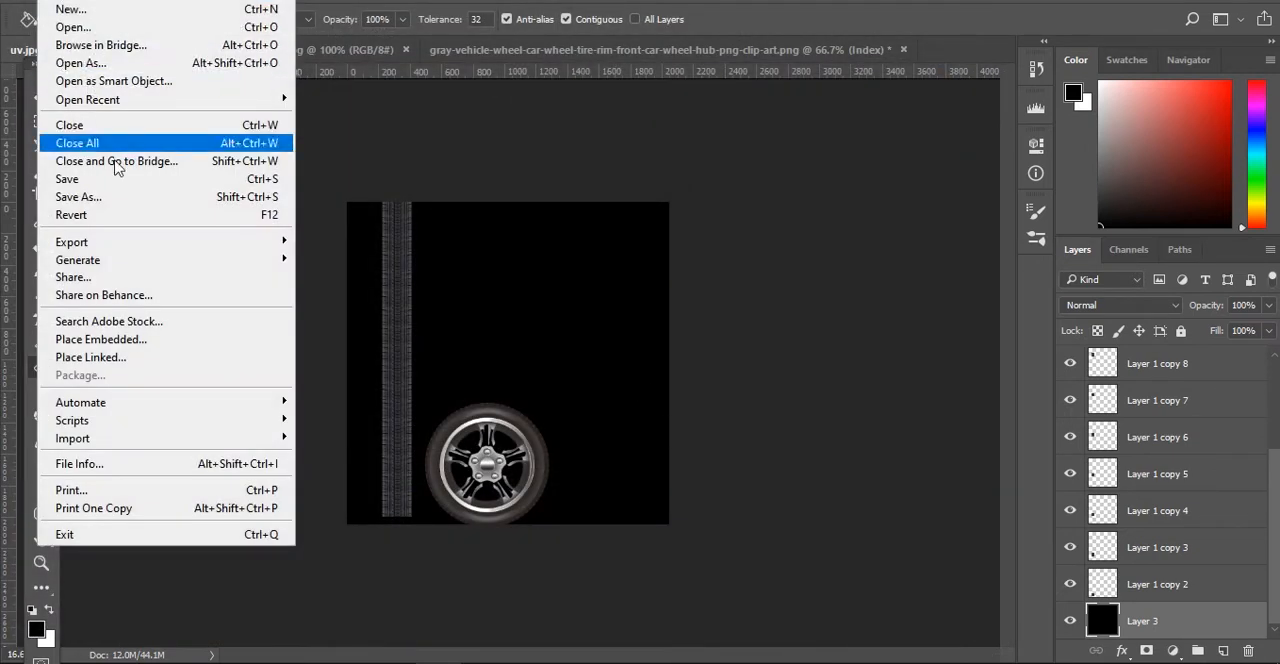
left_click(118, 197)
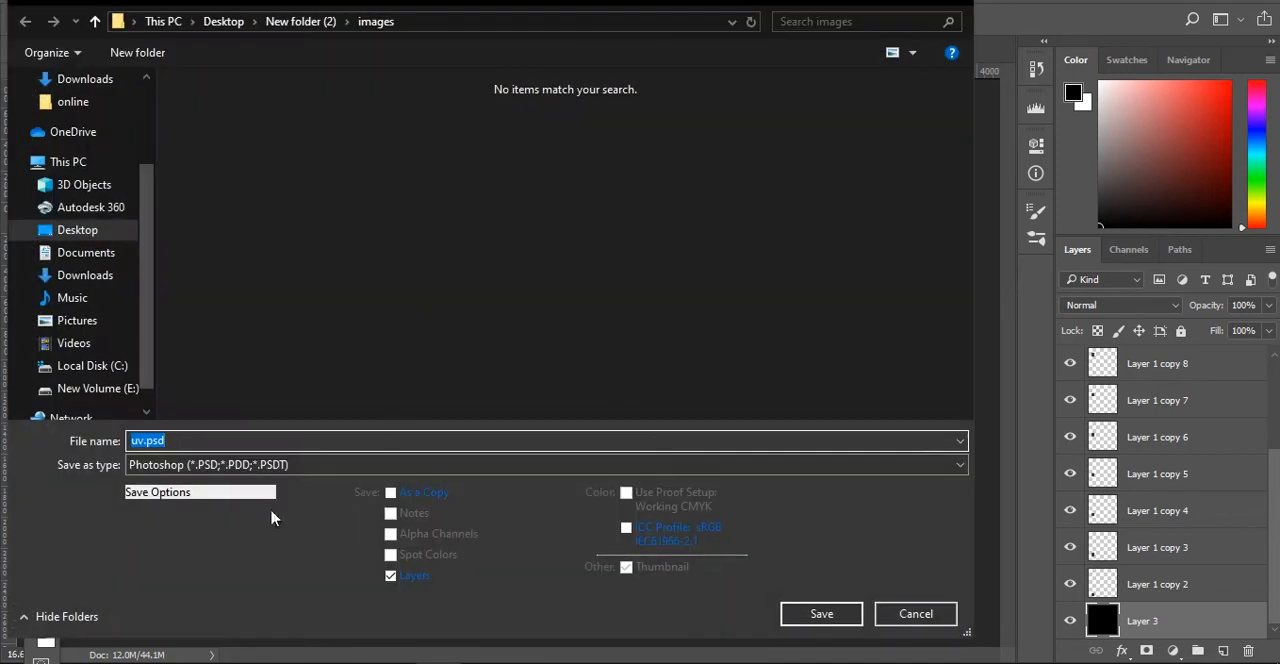
left_click(246, 466)
left_click(178, 281)
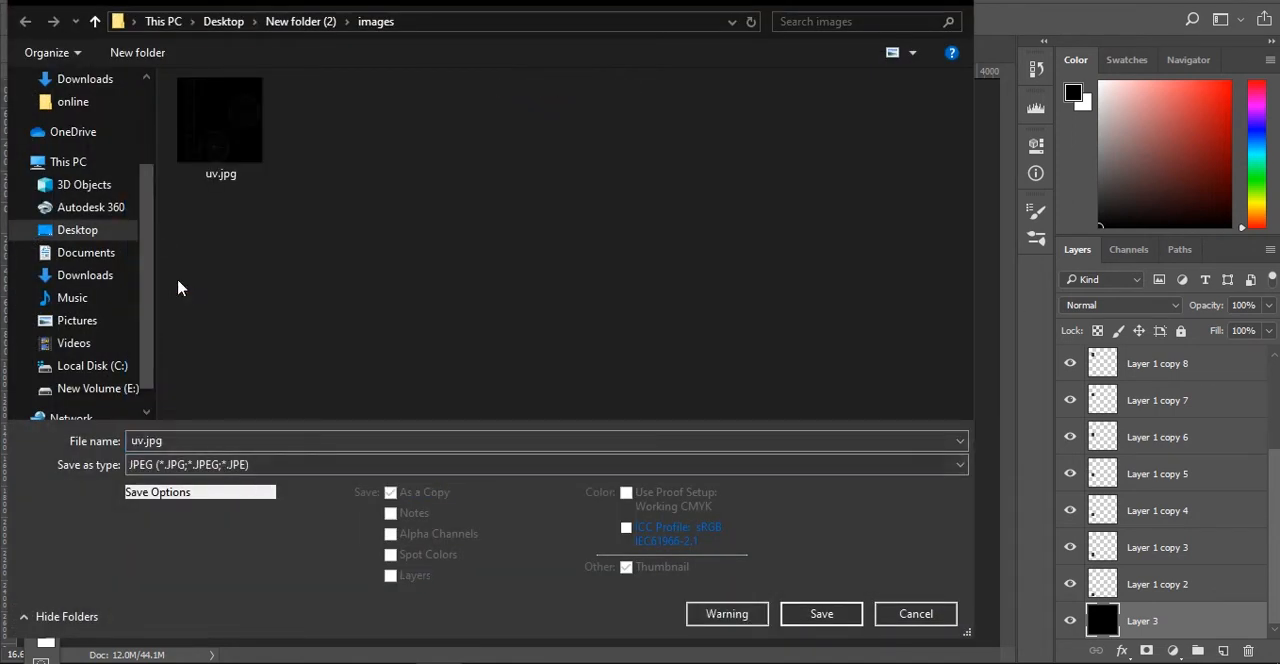
left_click_drag(166, 440, 95, 446)
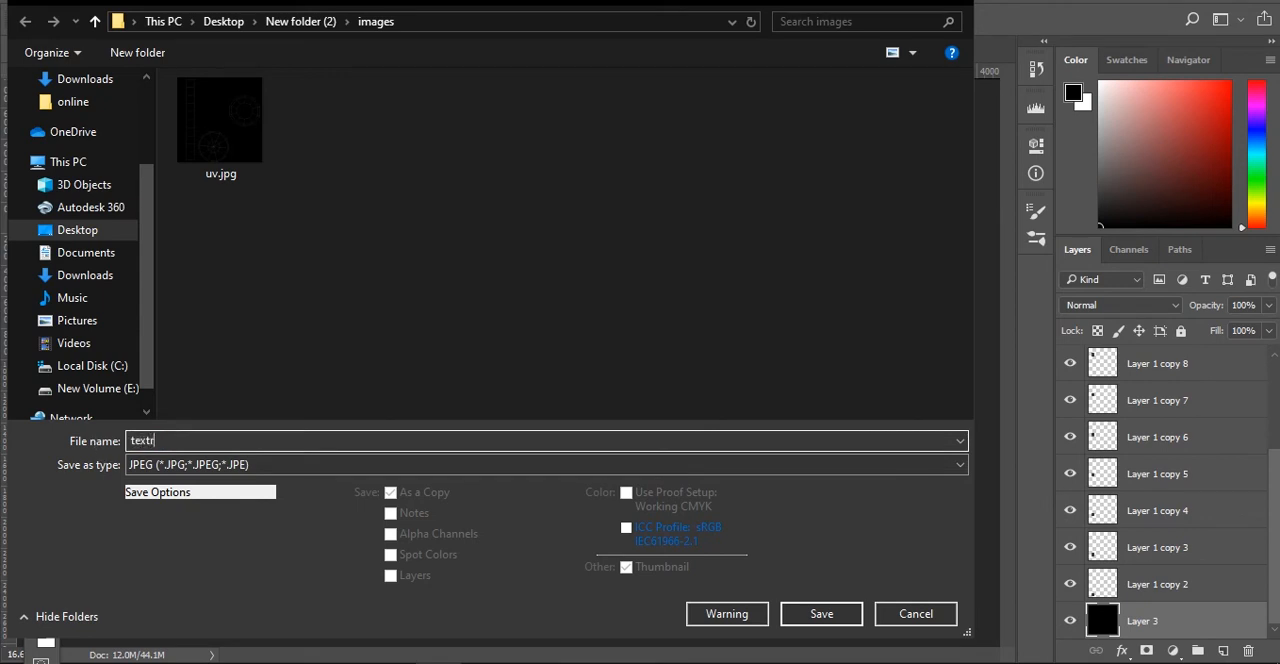
key("Return")
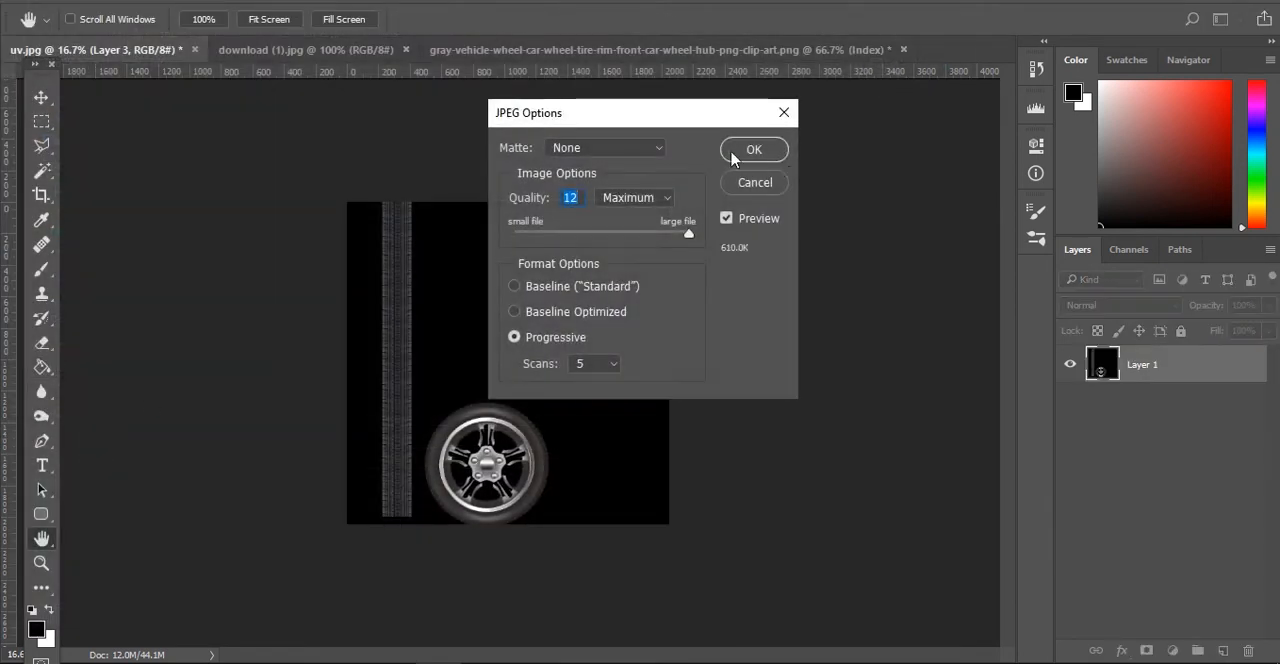
left_click(765, 152)
- Switch to Maya and set the workspace to Maya Classic
left_click(48, 2)
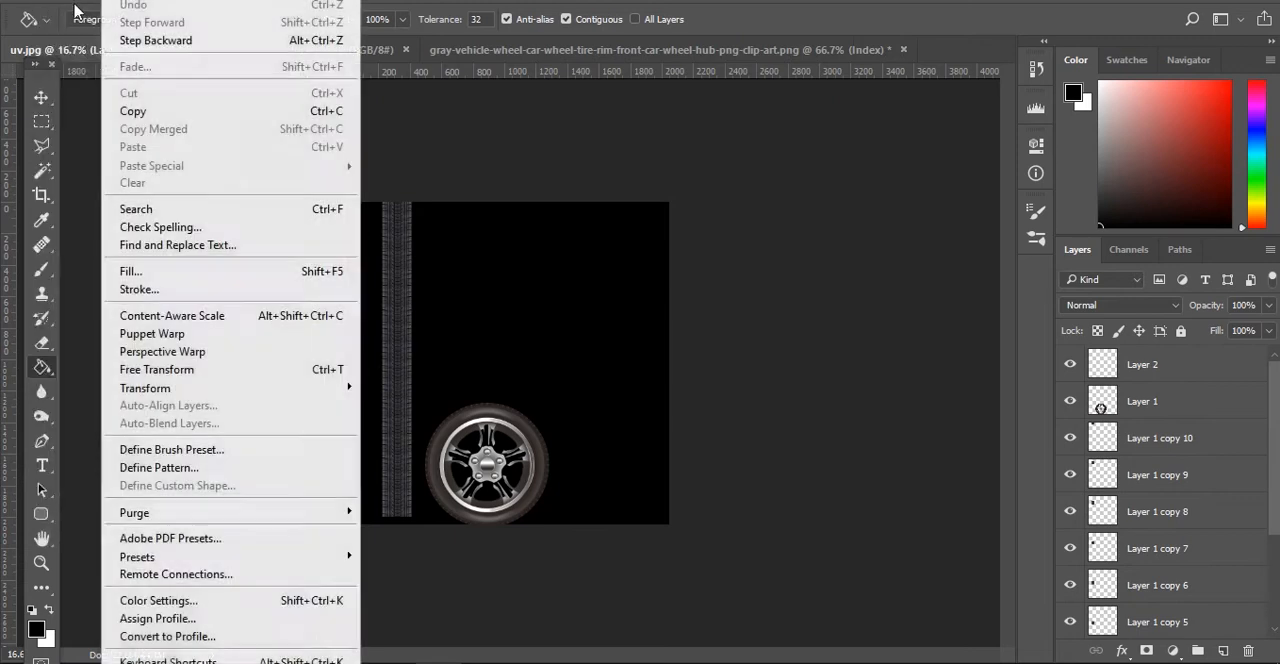
left_click(76, 5)
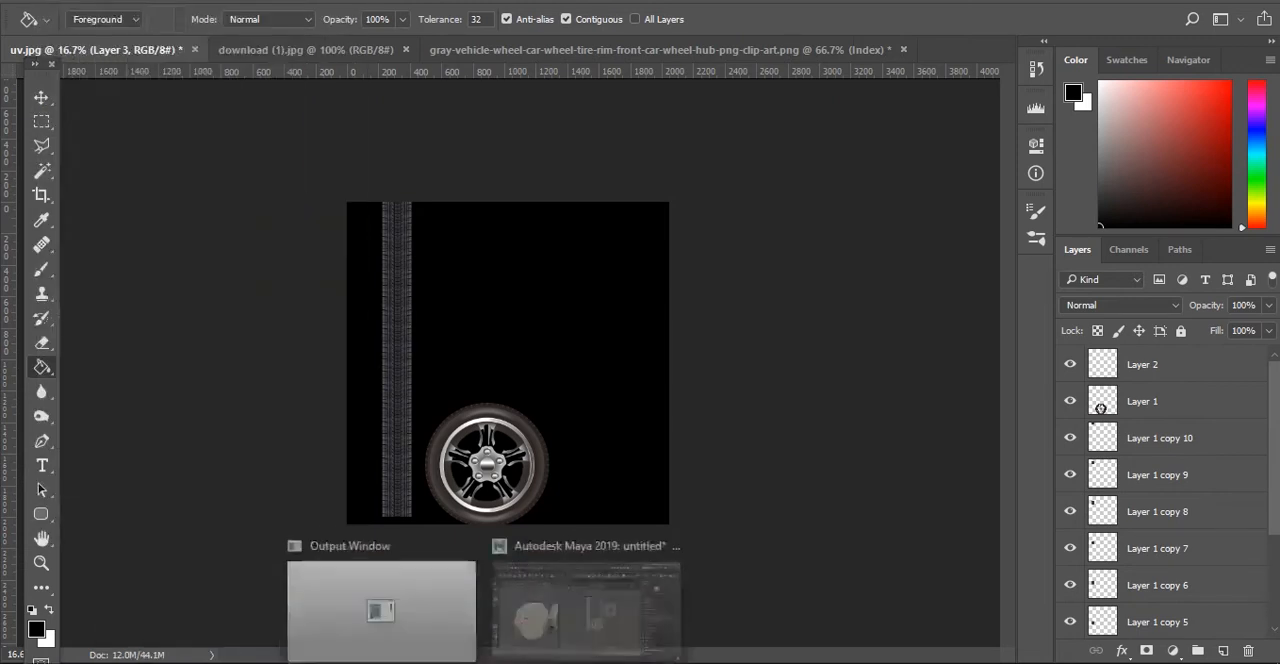
left_click(564, 620)
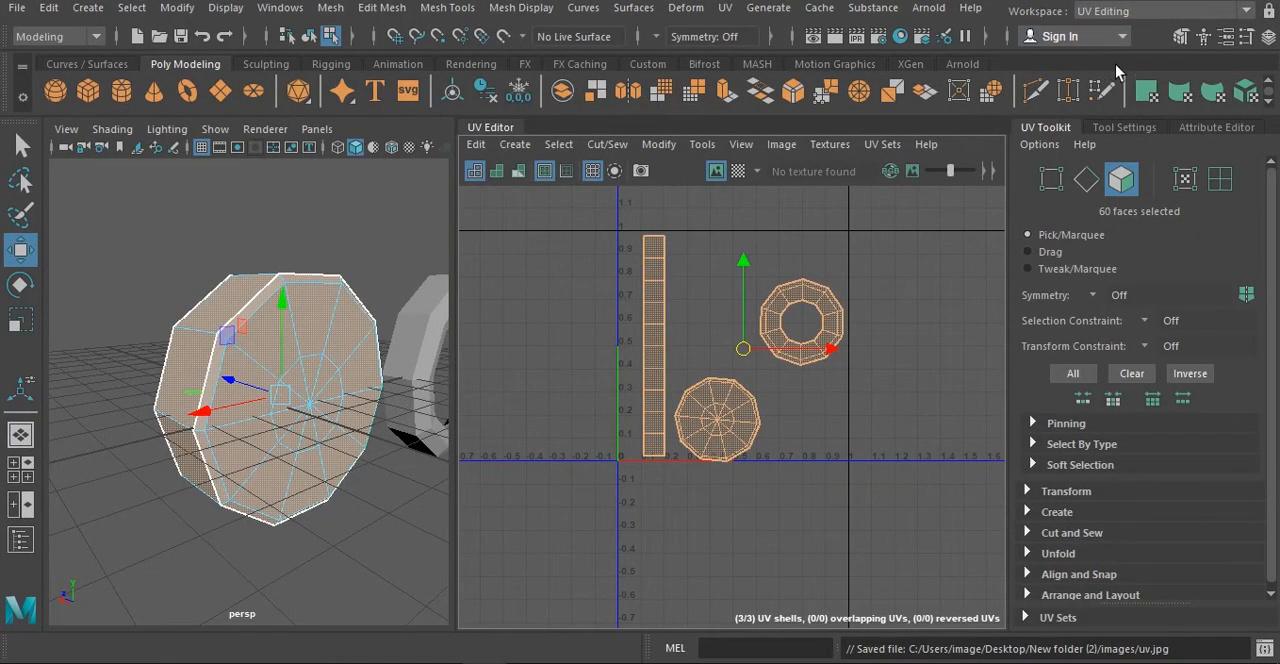
left_click(1125, 11)
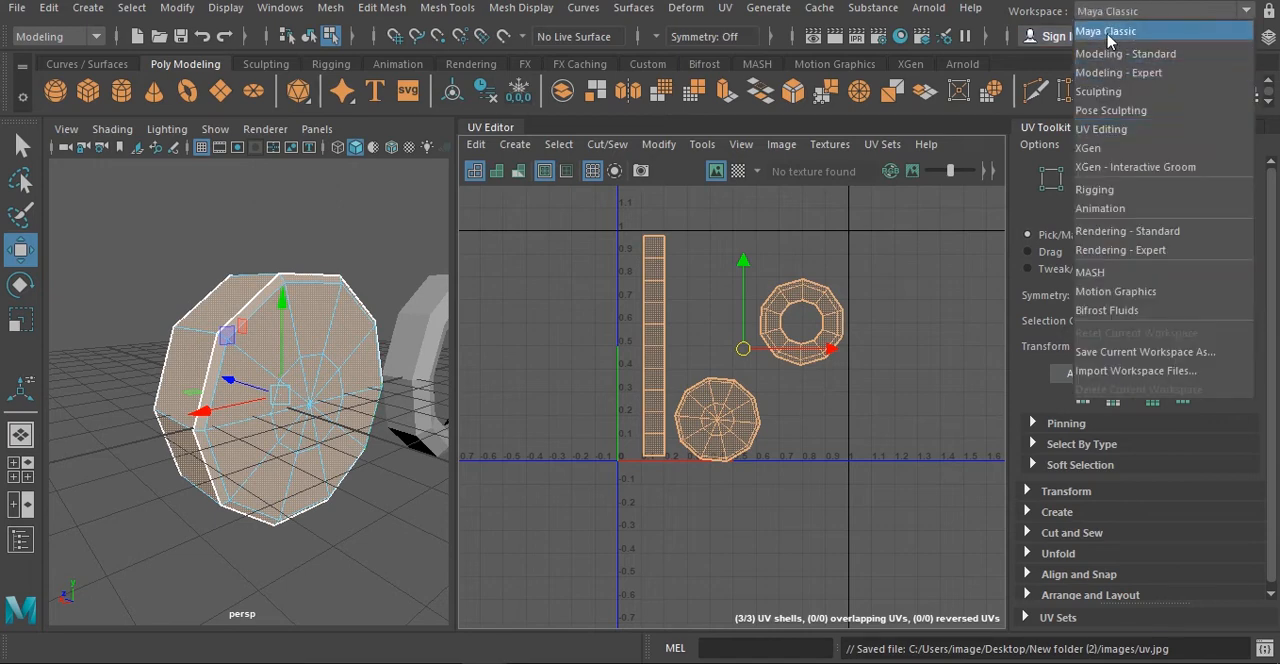
left_click(1107, 31)
- Select the closed wheel in object mode, assign it a new Lambert material, and show the lambert2 attributes
right_click_drag(542, 162, 634, 134)
left_click(154, 269)
left_click(529, 263)
scroll(542, 262, "down", 5)
right_click_drag(577, 248, 634, 645)
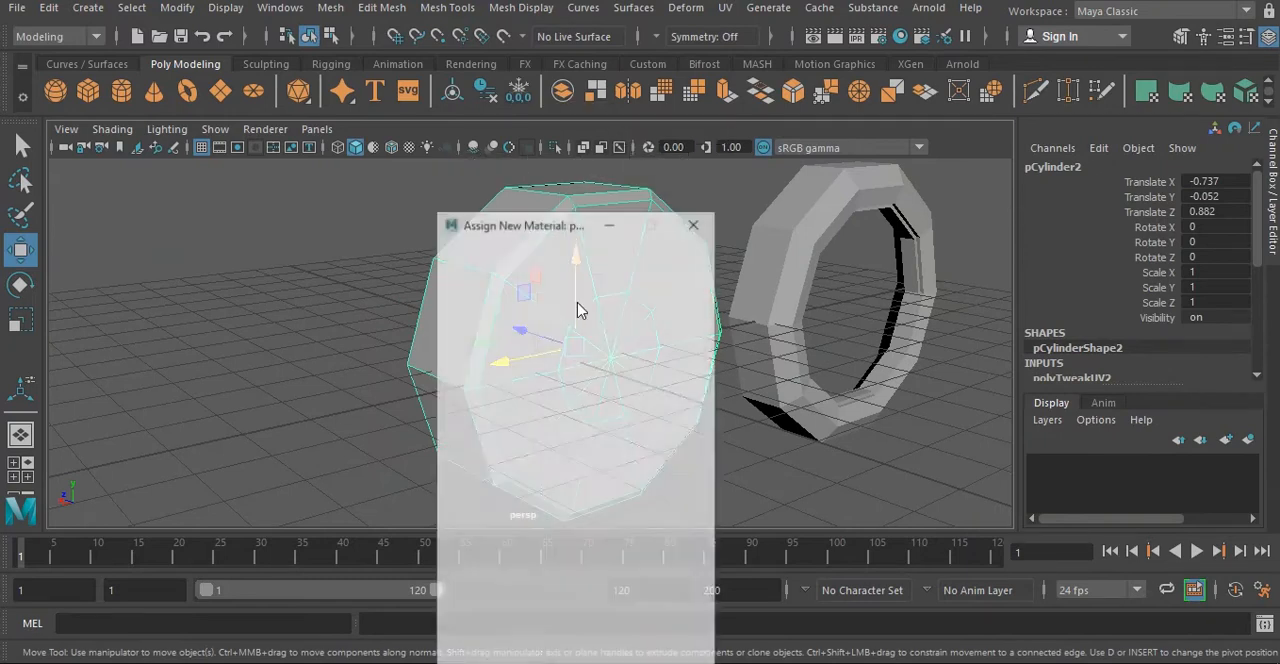
left_click(588, 329)
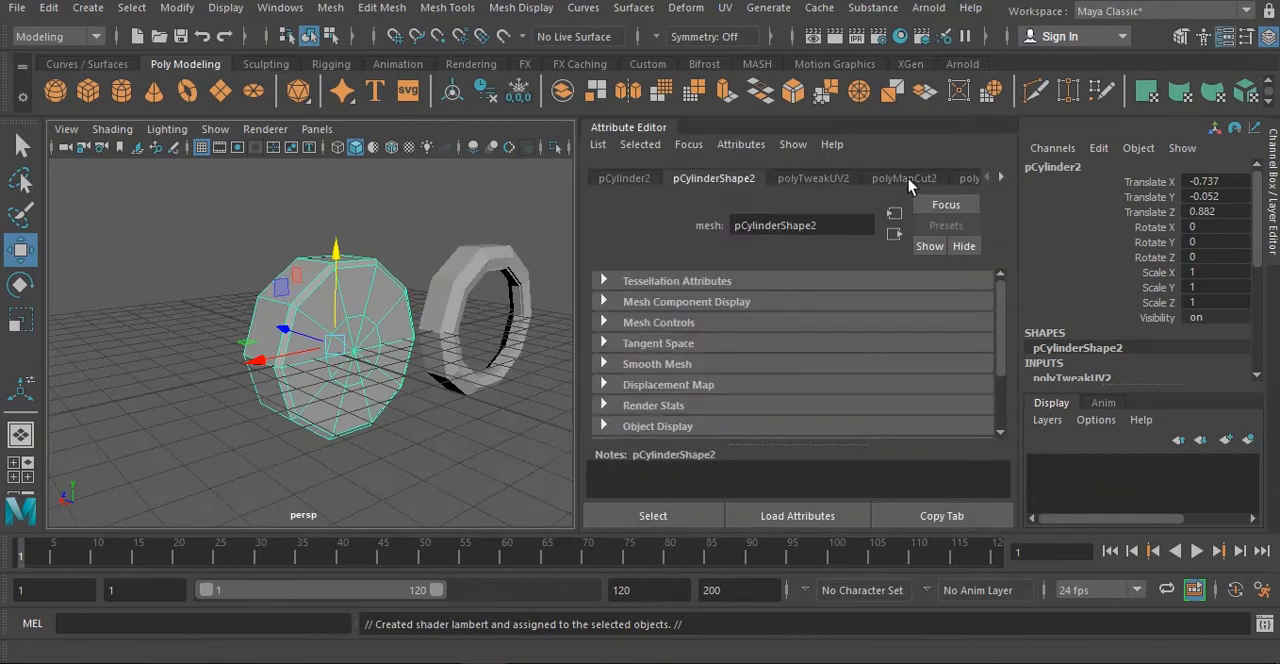
left_click(1001, 180)
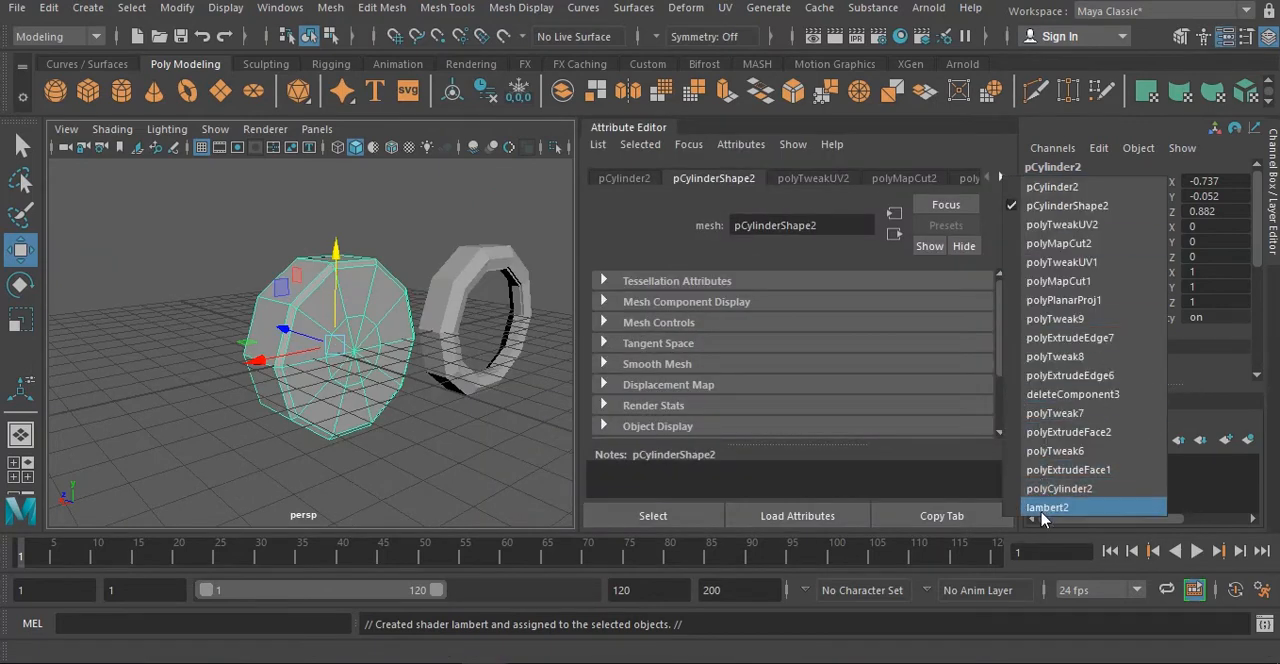
left_click(1132, 506)
- Try to connect a Cloth texture to the lambert2 Color attribute, and undo the connection
left_click(971, 390)
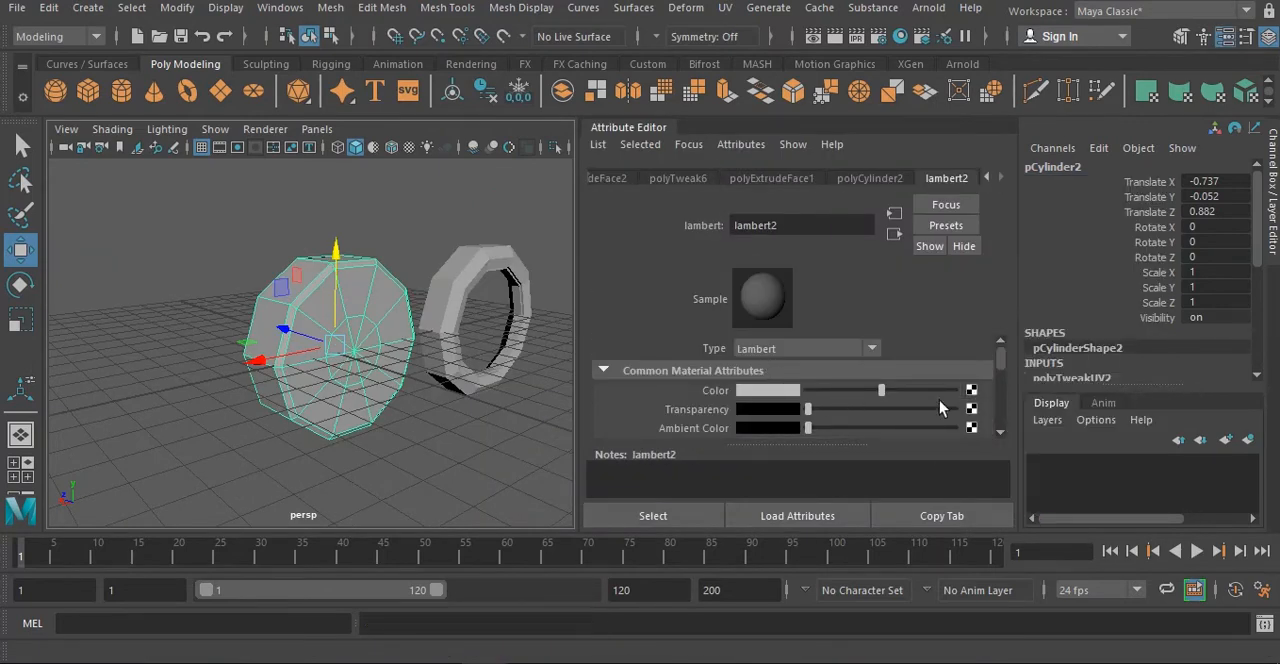
left_click(606, 352)
left_click(606, 350)
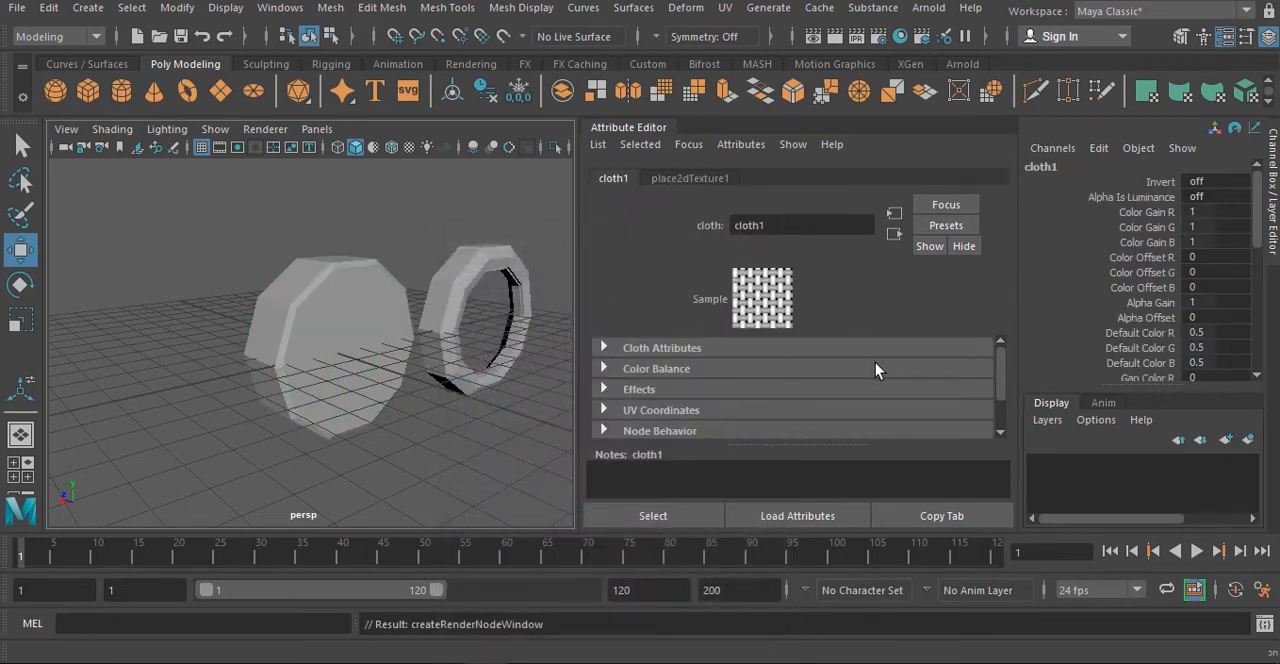
key("ctrl+z")
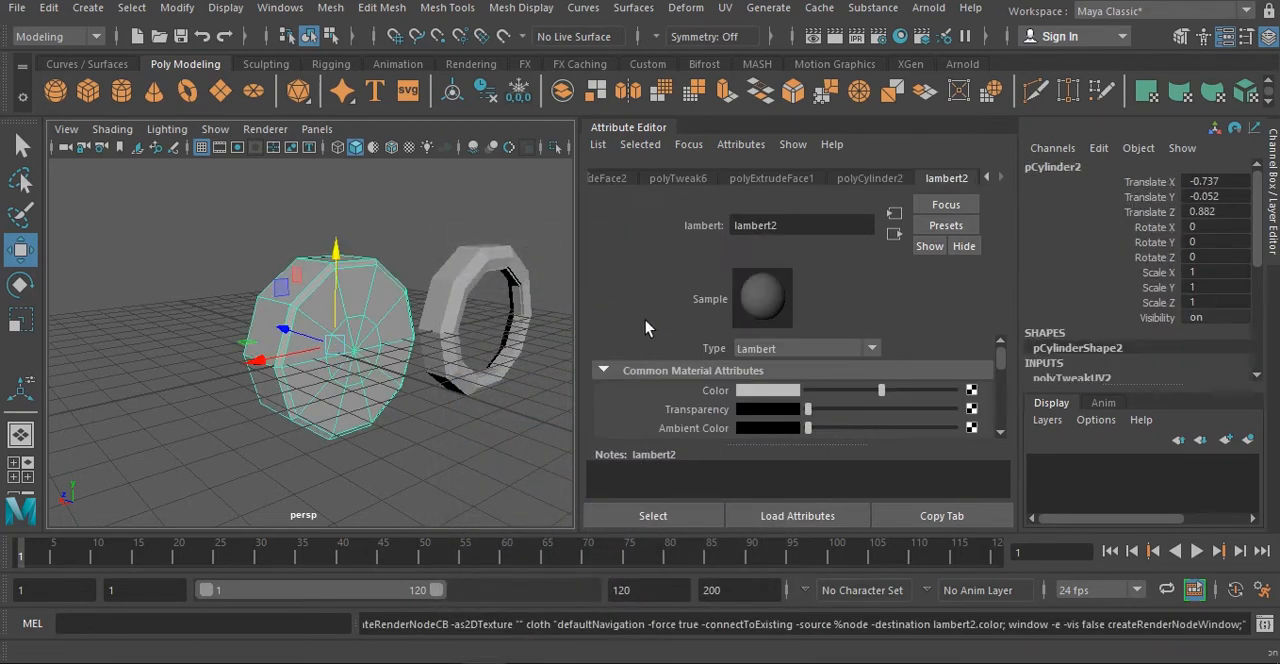
- Connect a File texture to the lambert2 Color attribute and open the browser for its image
left_click(971, 391)
left_click(641, 380)
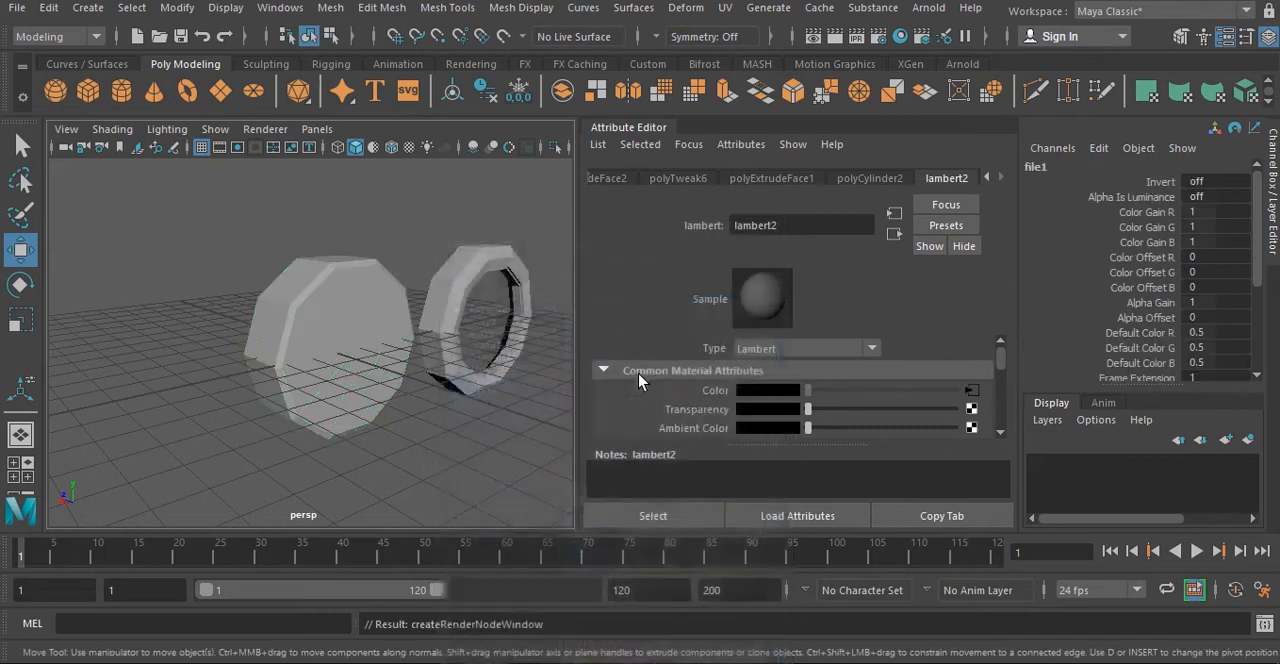
left_click(972, 436)
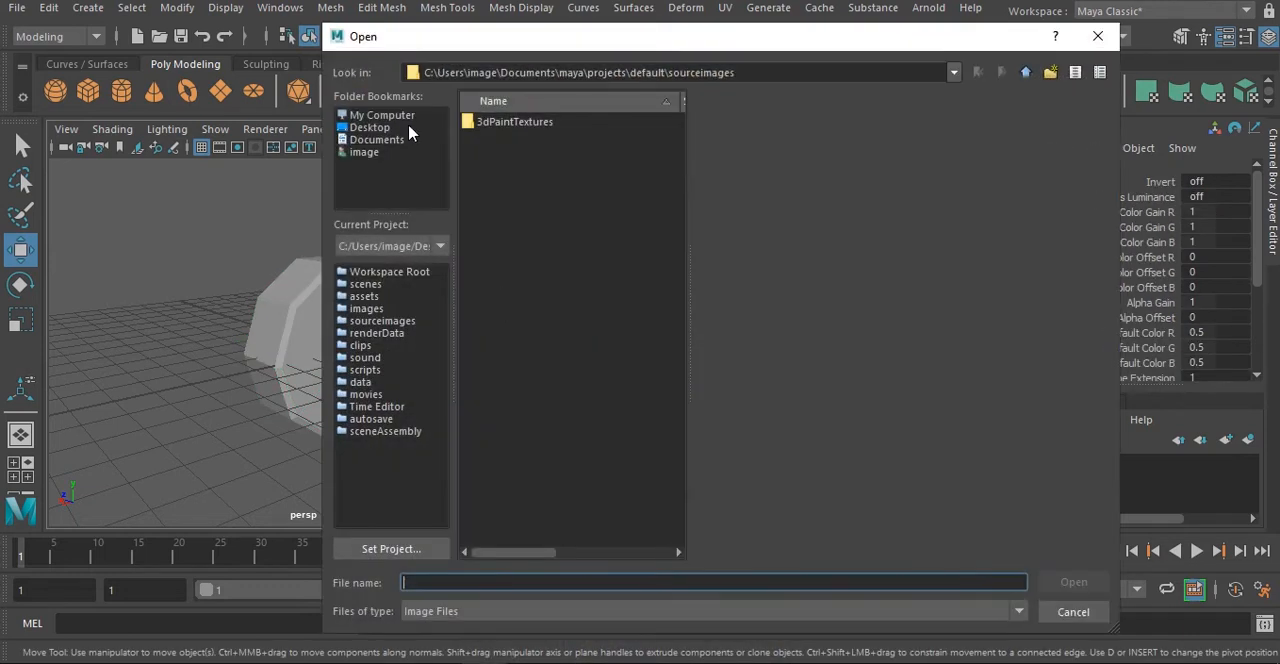
- Load textr.jpg from the images folder inside New folder (2) on the Desktop, and turn on textured display in the viewport
left_click(396, 116)
left_click(494, 138)
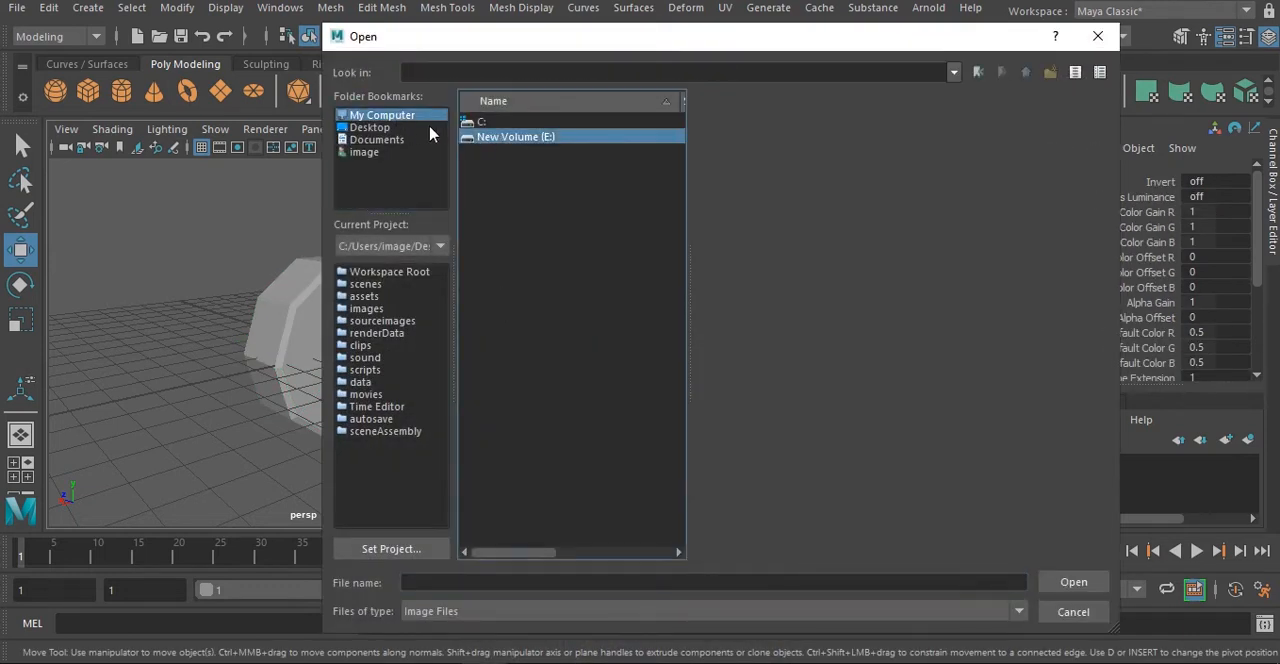
left_click(370, 128)
double_click(517, 215)
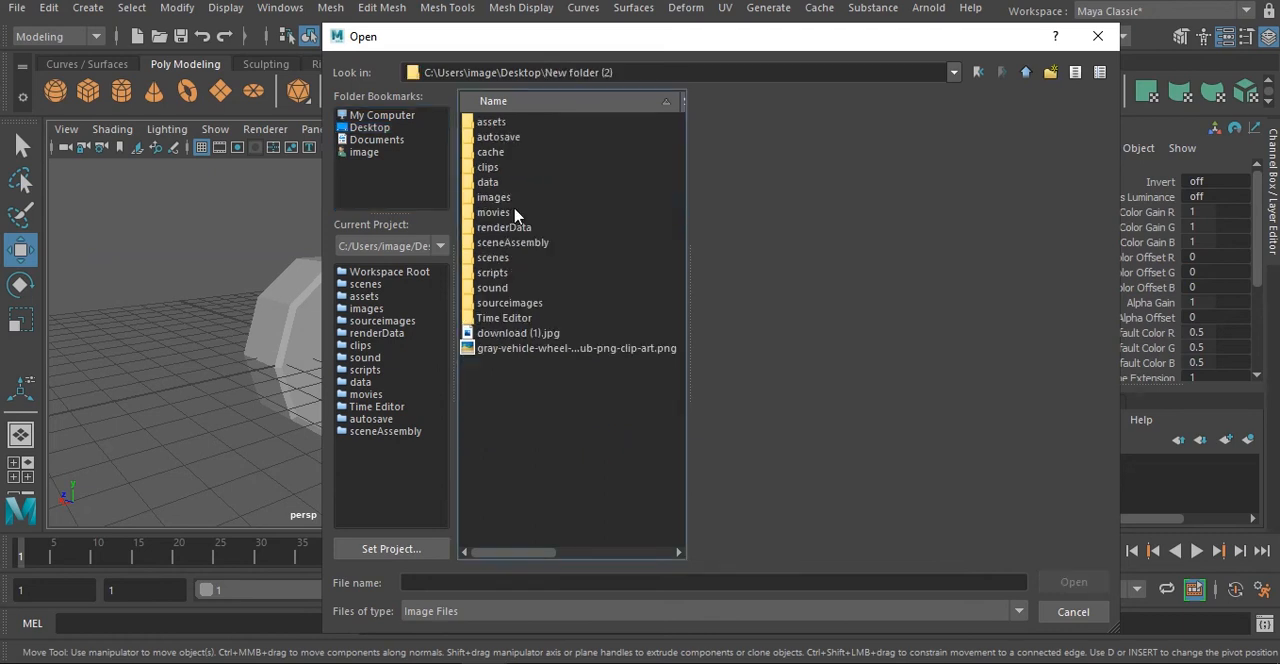
double_click(500, 199)
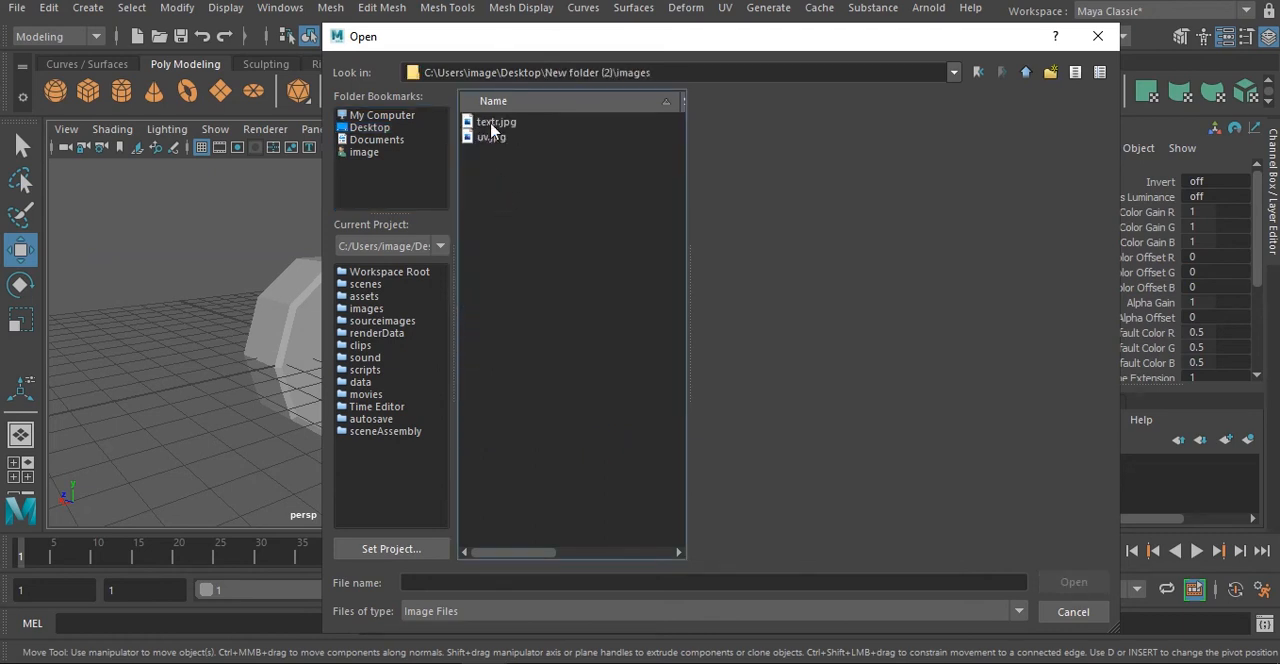
left_click(493, 124)
left_click(1073, 582)
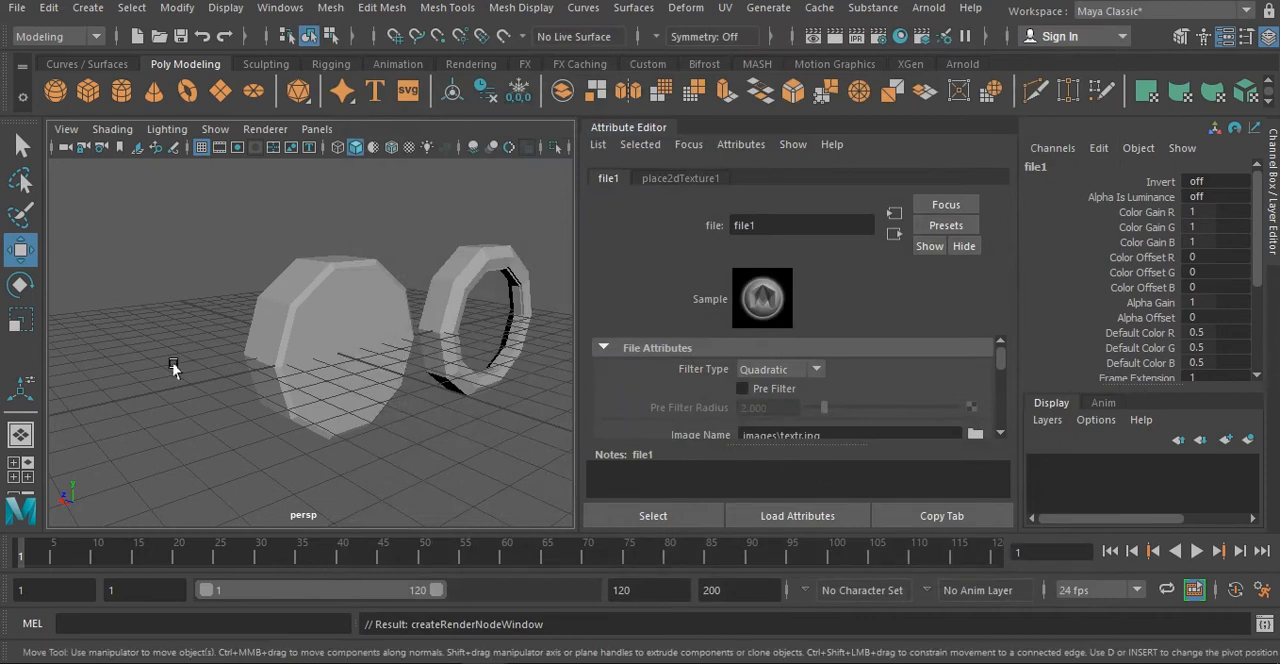
left_click(410, 147)
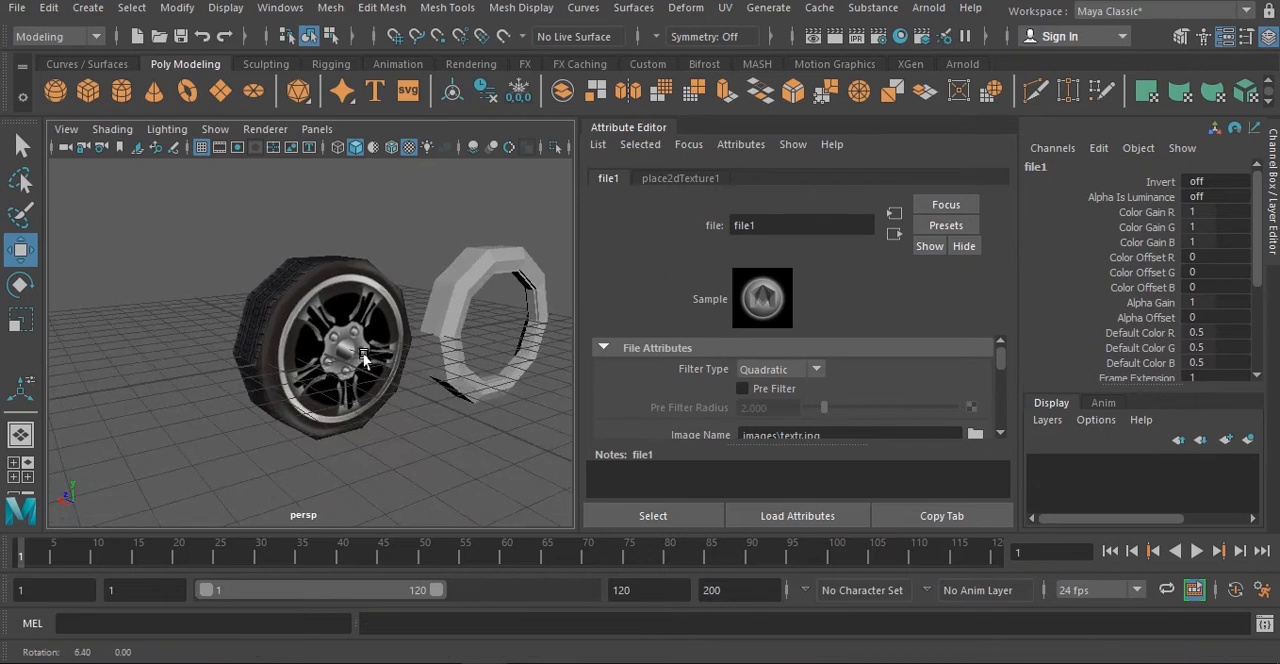
- Hide the Attribute Editor and display the textured wheel in smooth mesh preview, leaving it deselected
left_click(1225, 36)
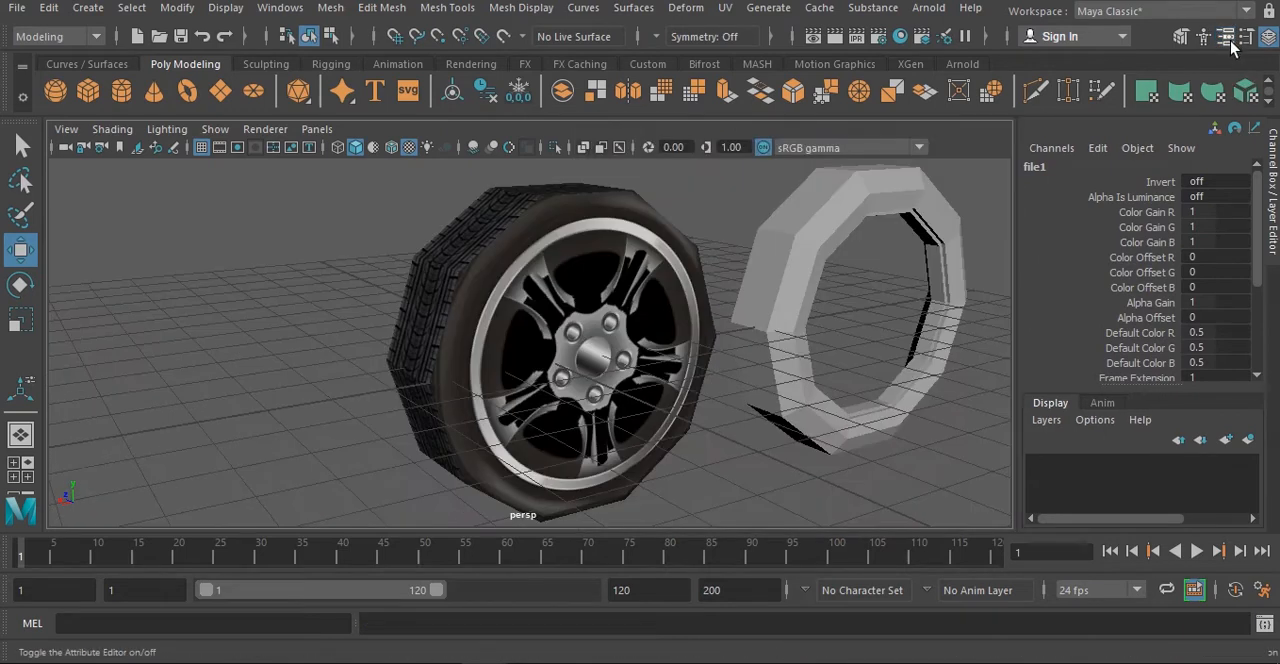
left_click(640, 326)
key("3")
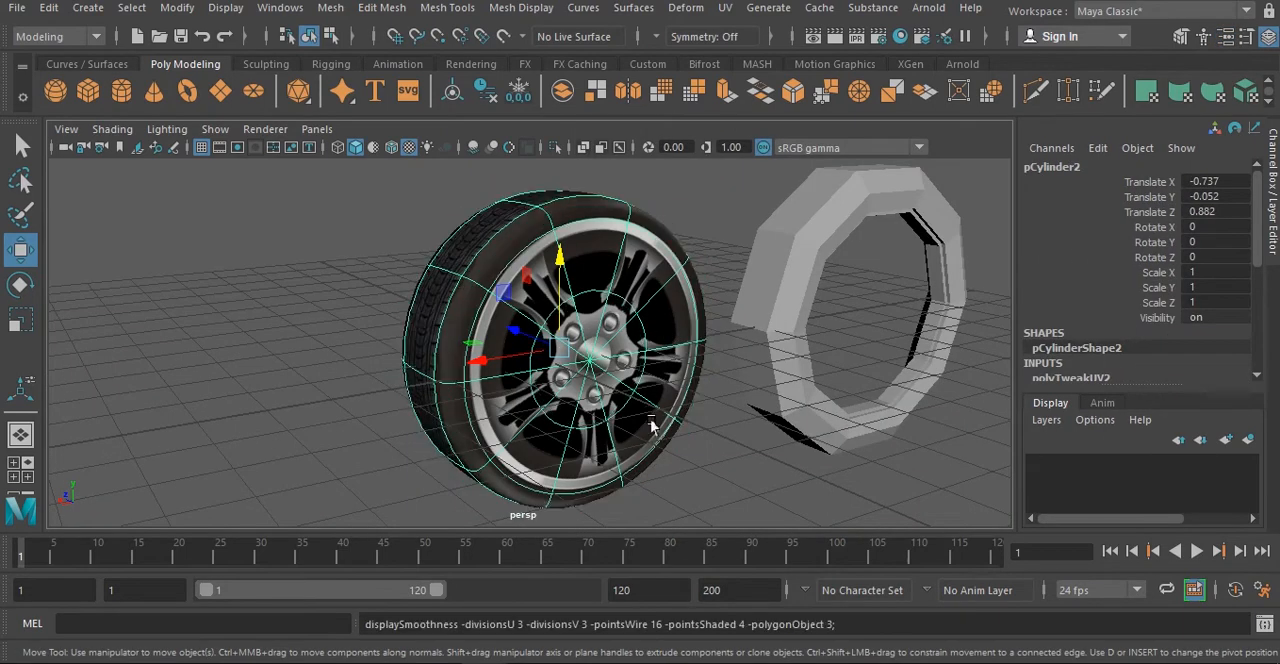
left_click(251, 314)
left_click_drag(251, 314, 313, 357, "alt")
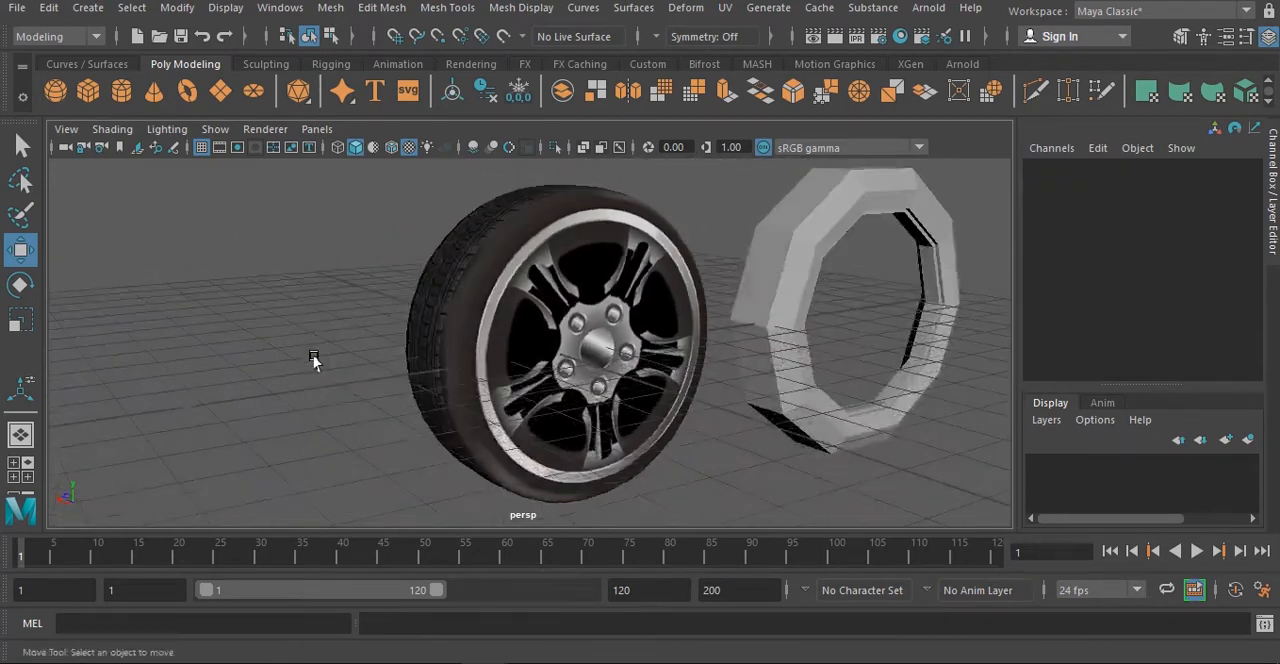
- Examine the smoothed textured wheel and the untextured ring next to it from several angles and distances
middle_click_drag(525, 361, 357, 361, "alt")
scroll(357, 361, "down", 6)
left_click_drag(427, 376, 601, 397, "alt")
scroll(561, 388, "up", 5)
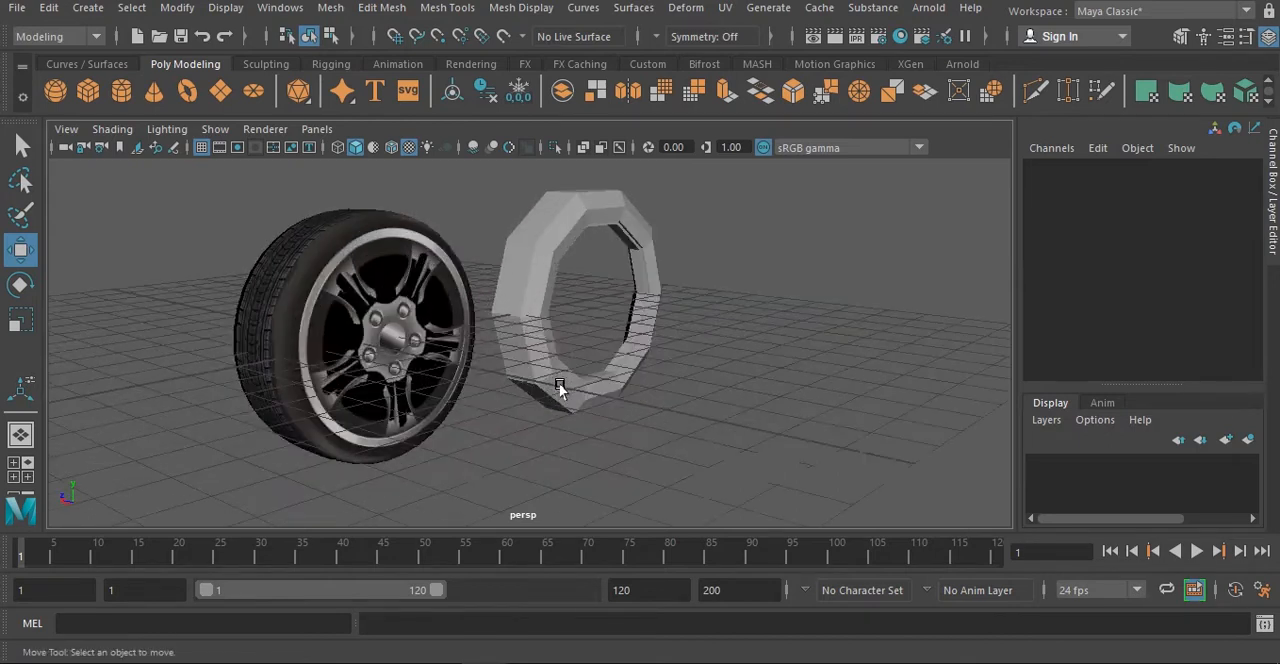
middle_click_drag(448, 383, 533, 350, "alt")
scroll(527, 341, "up", 3)
left_click_drag(527, 380, 456, 390, "alt")
middle_click_drag(610, 328, 419, 358, "alt")
- Select the untextured ring beside the textured wheel and delete it
left_click(419, 360)
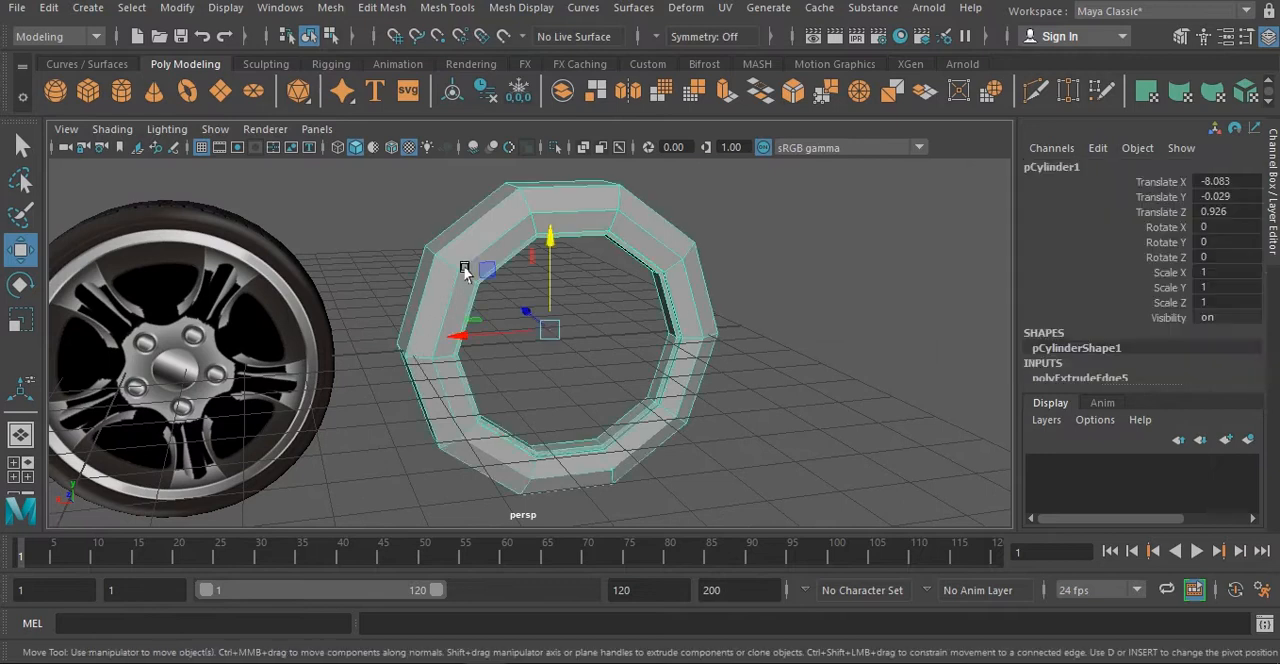
left_click_drag(463, 266, 583, 387, "alt")
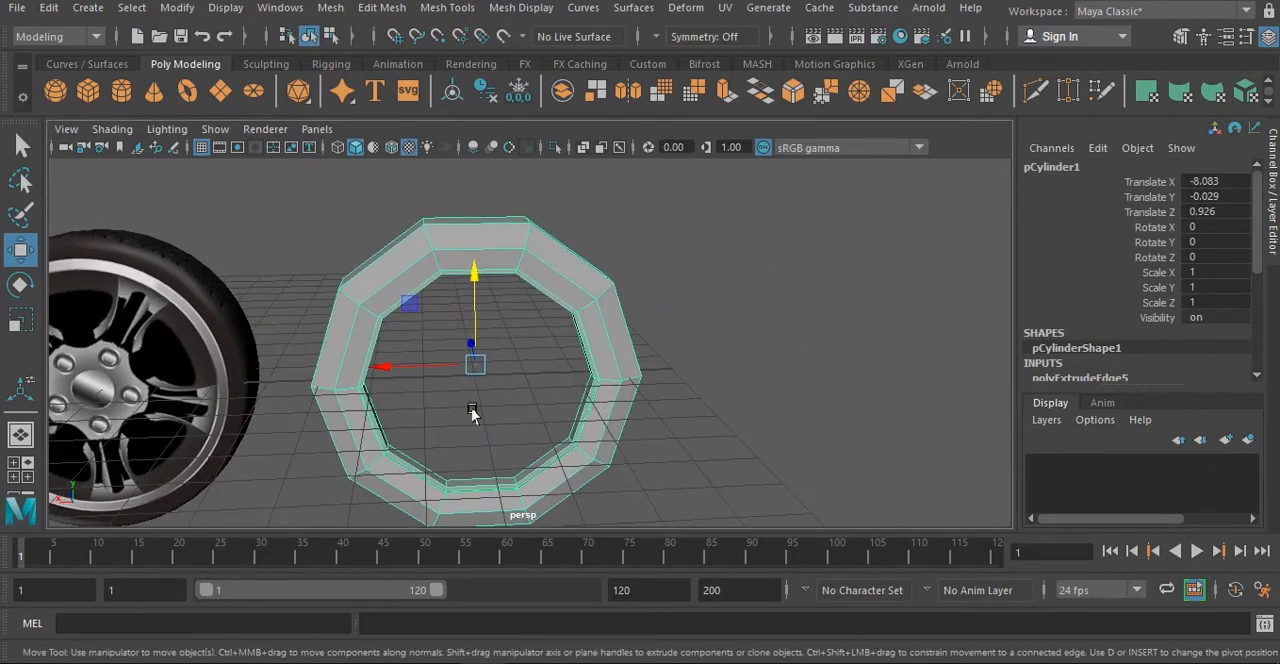
left_click_drag(189, 364, 423, 320, "alt")
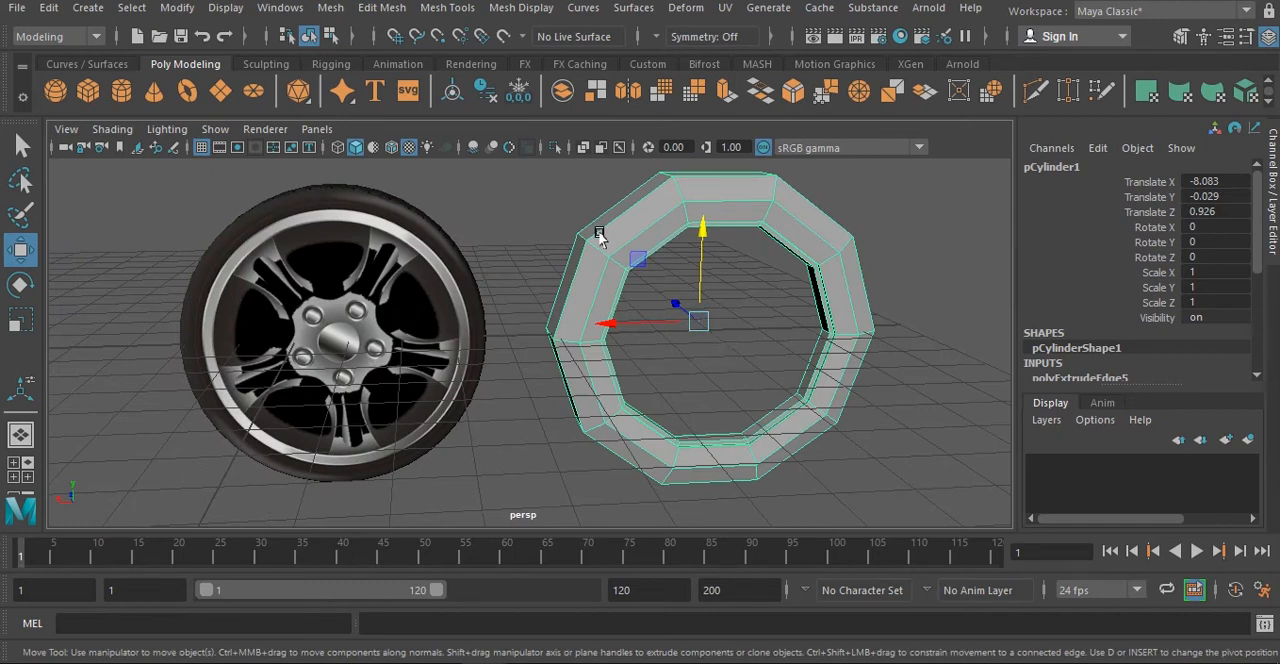
scroll(412, 366, "down", 2)
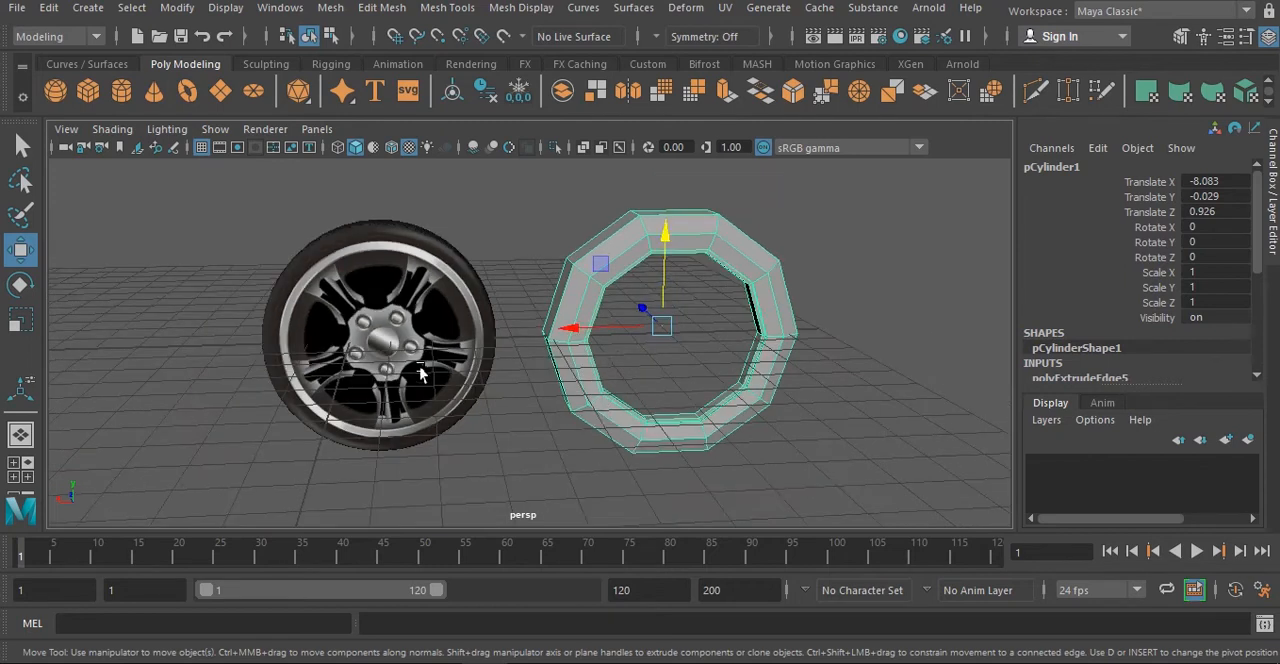
left_click_drag(536, 451, 622, 447, "alt")
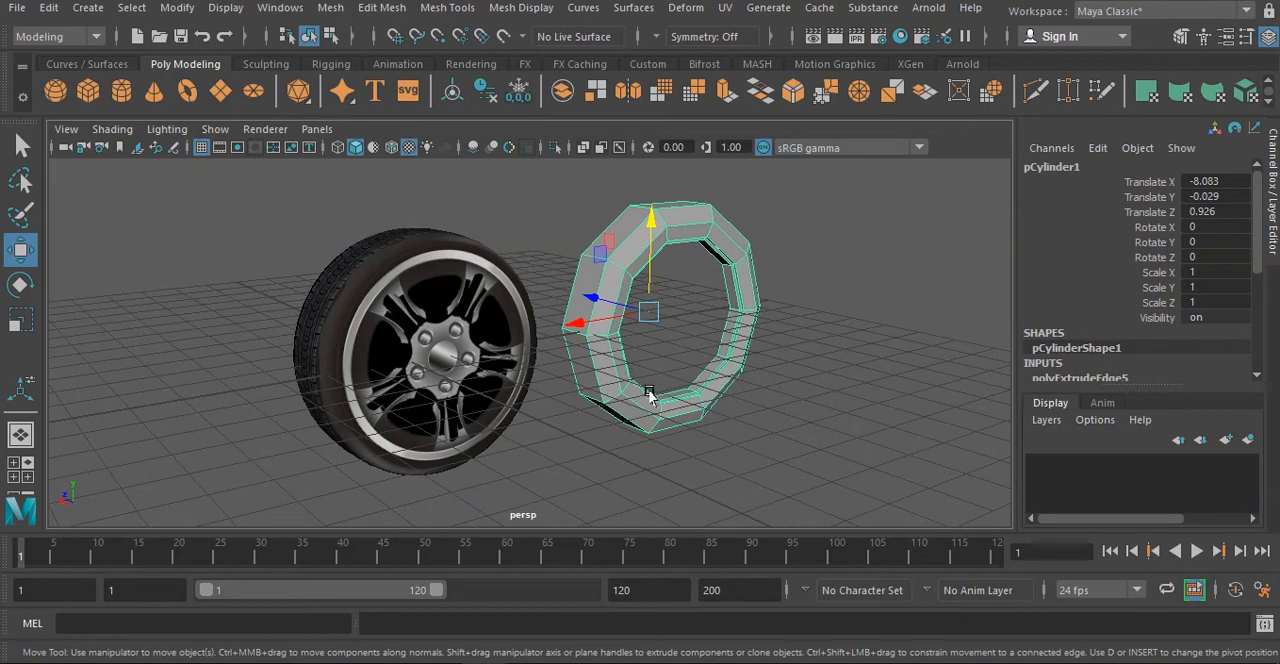
left_click_drag(649, 395, 634, 360, "alt")
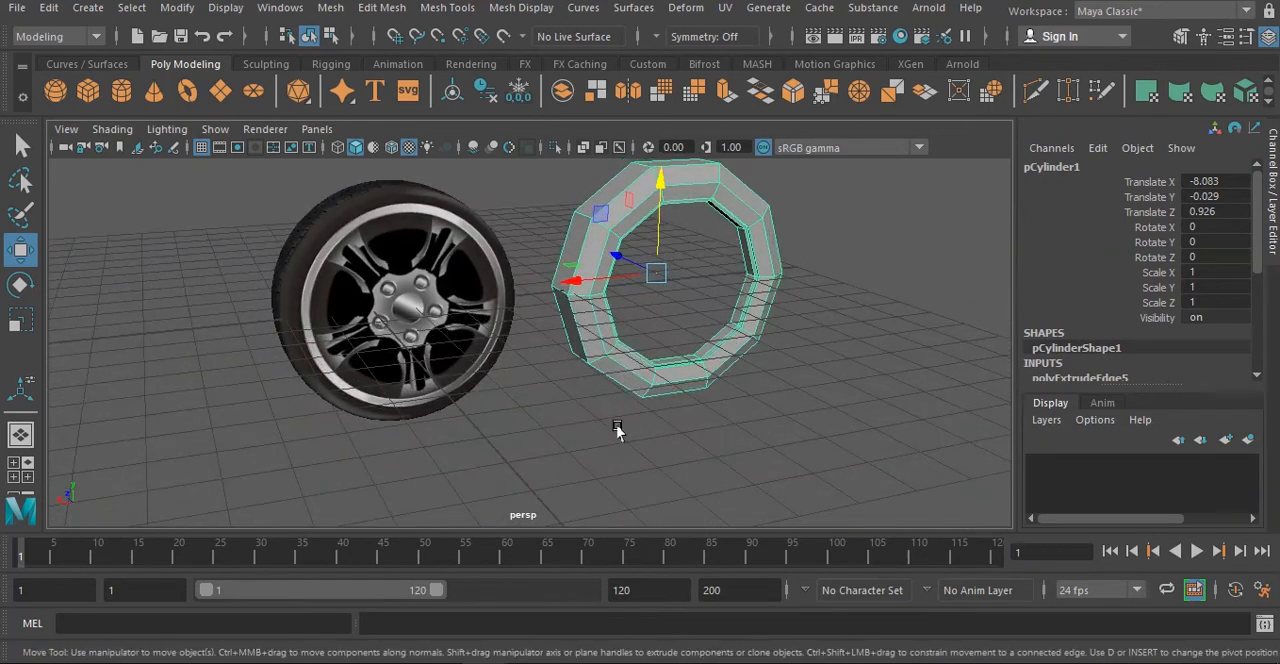
key("Delete")
- Move the textured wheel along X to about -10.285, clear of the grid centre
left_click(333, 272)
left_click_drag(330, 310, 668, 287)
left_click_drag(523, 366, 448, 361, "alt")
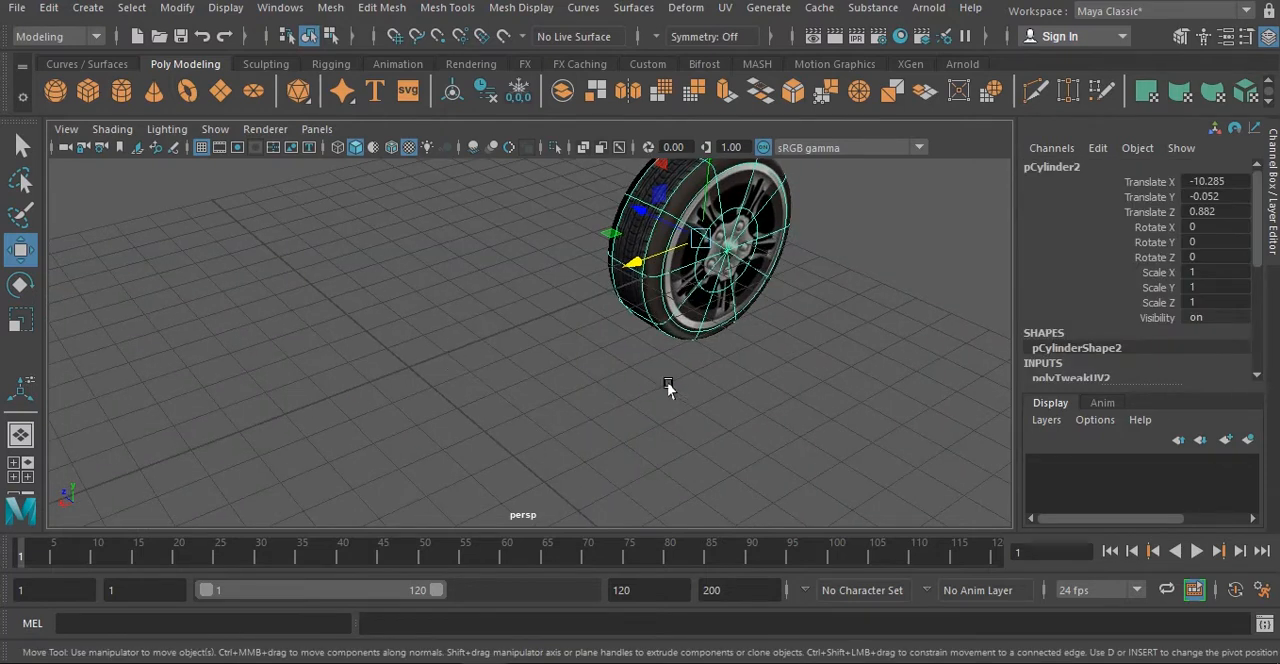
- Import download (1).jpg from New folder (2) as an image plane in the top view
key("space")
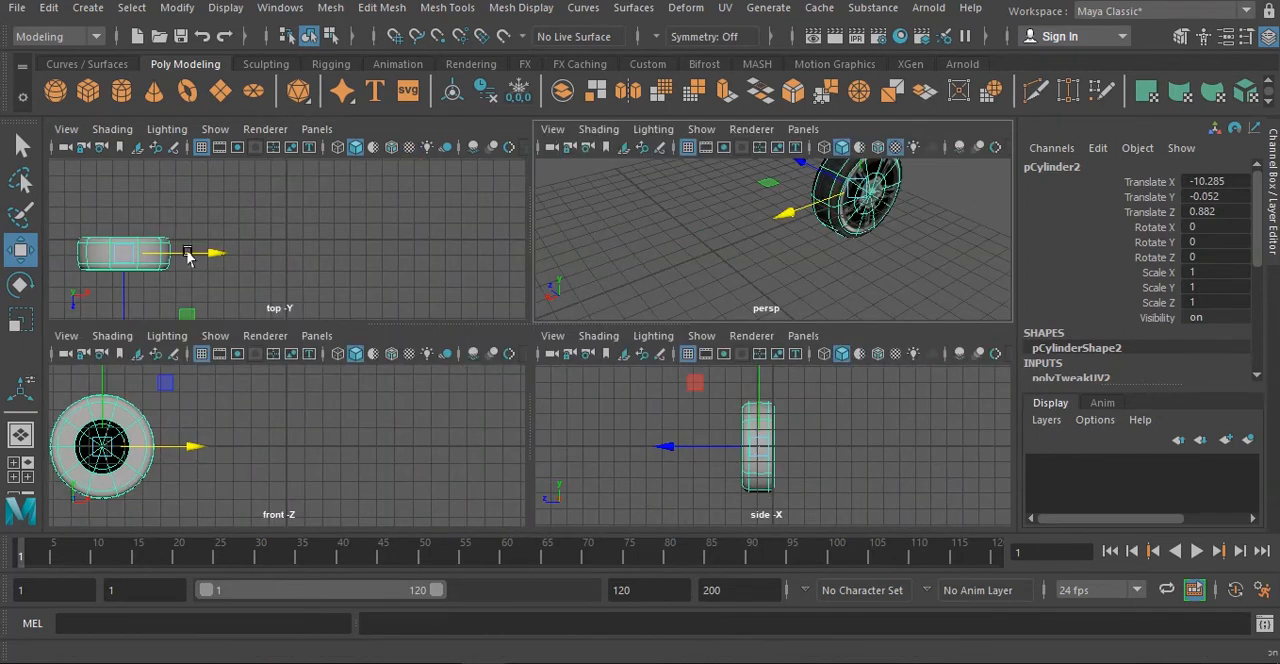
left_click(66, 129)
mouse_move(159, 552)
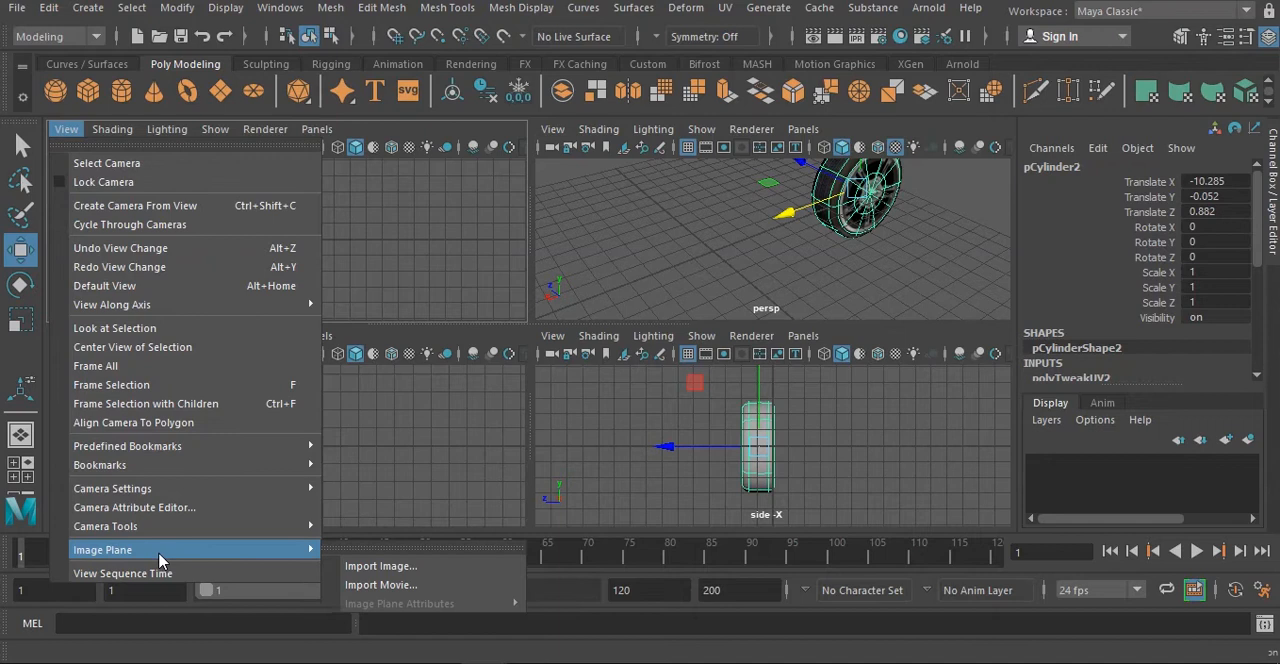
left_click(380, 566)
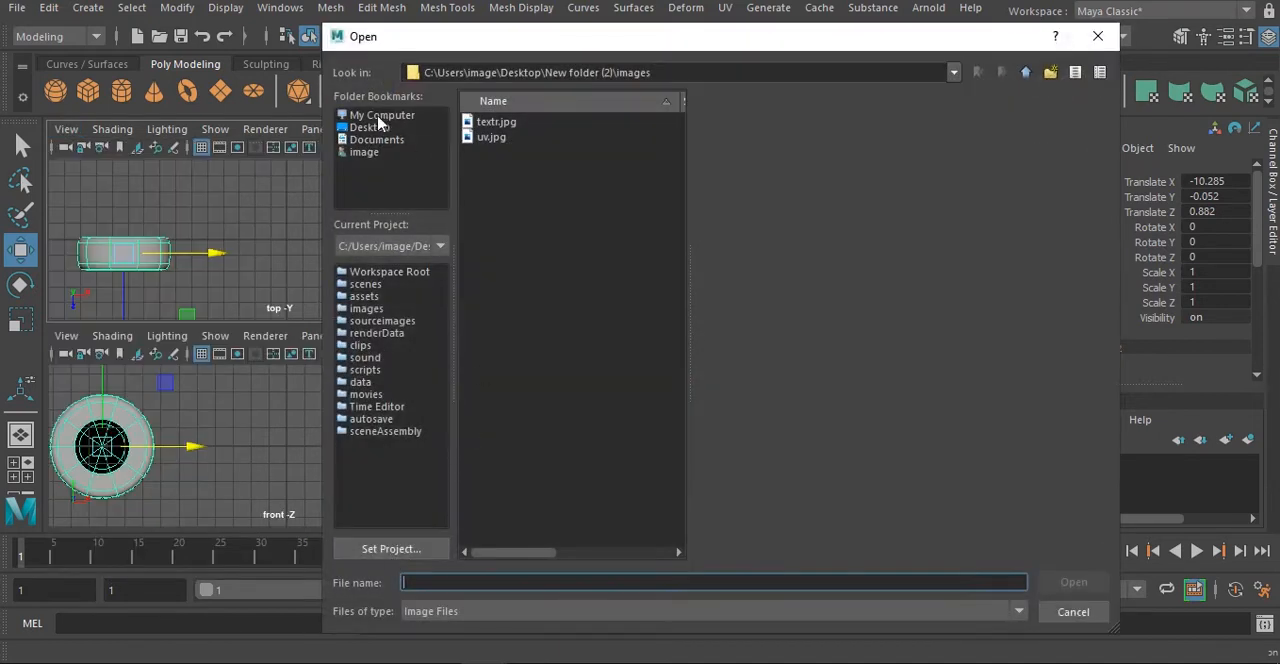
left_click(478, 137)
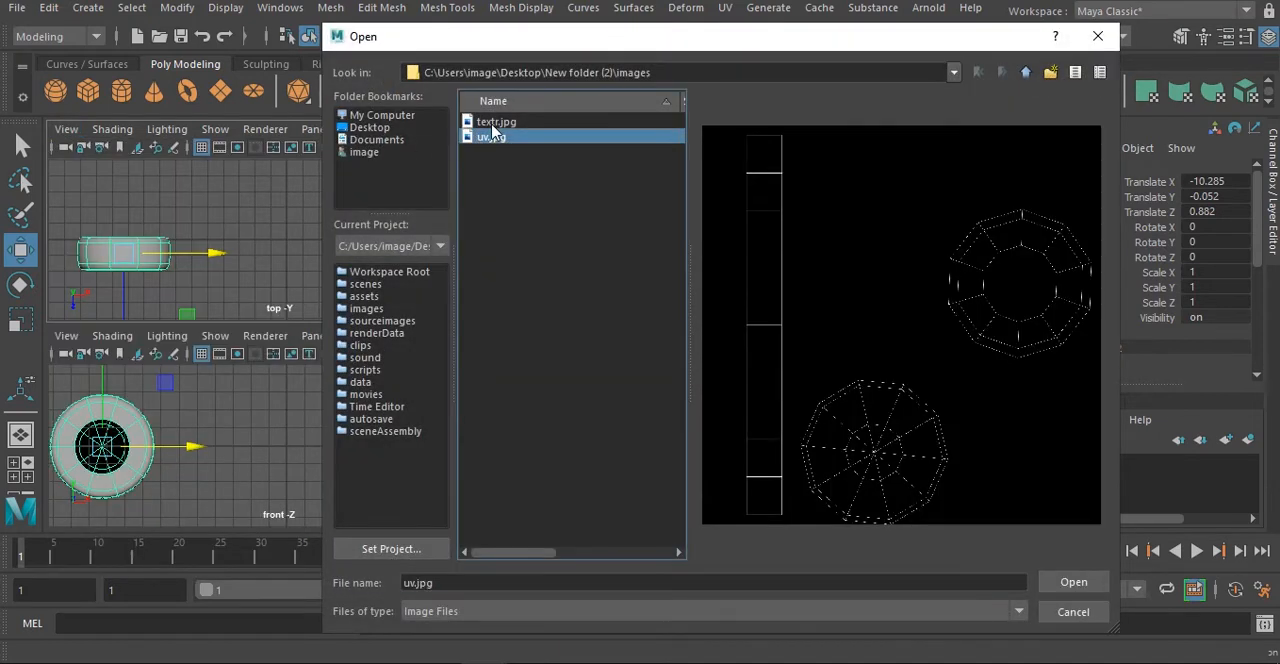
left_click(492, 123)
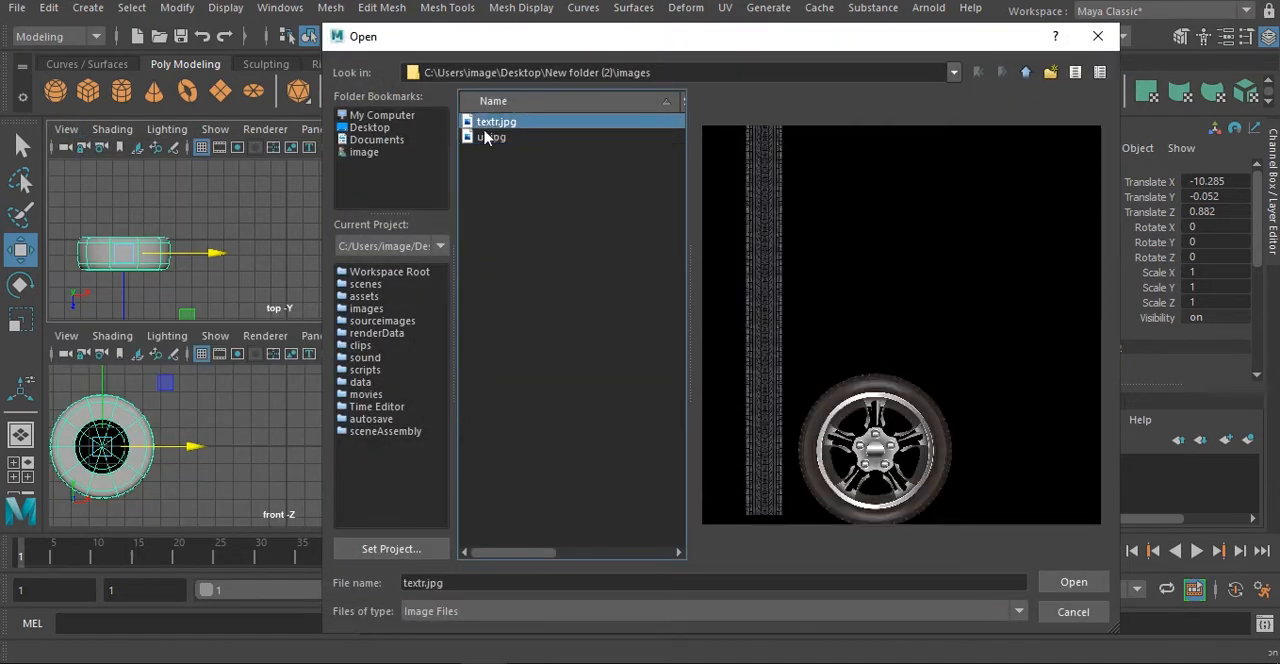
left_click(1027, 73)
left_click(518, 334)
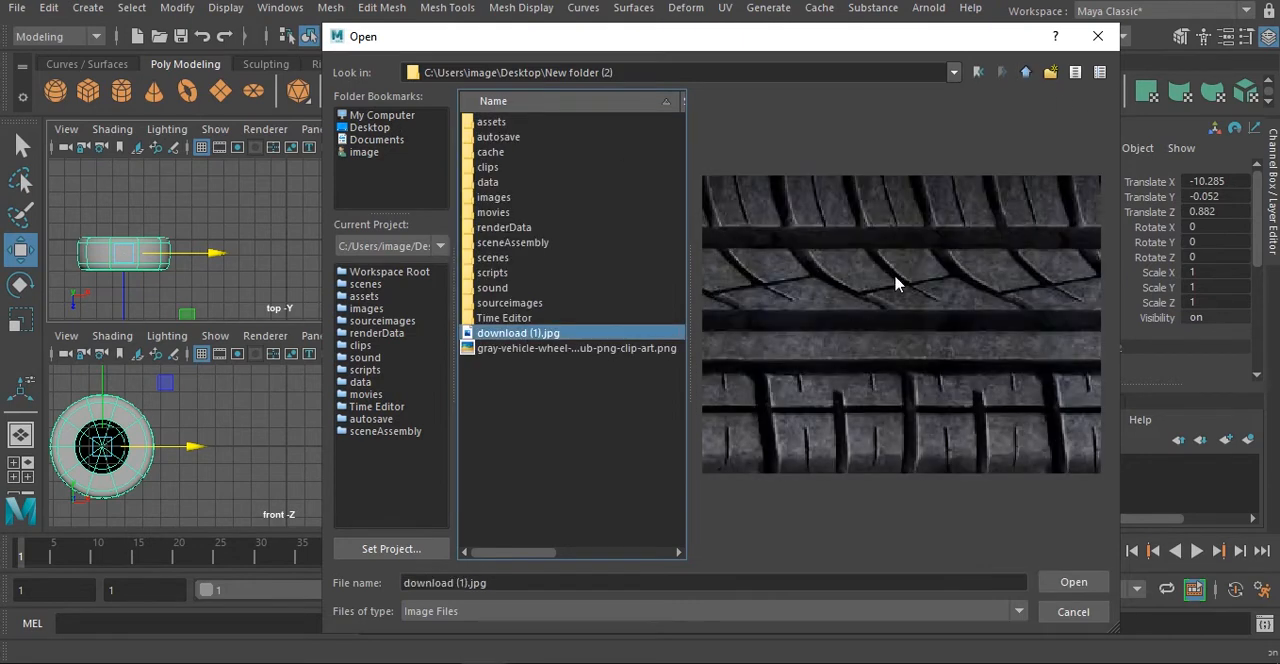
left_click(1072, 583)
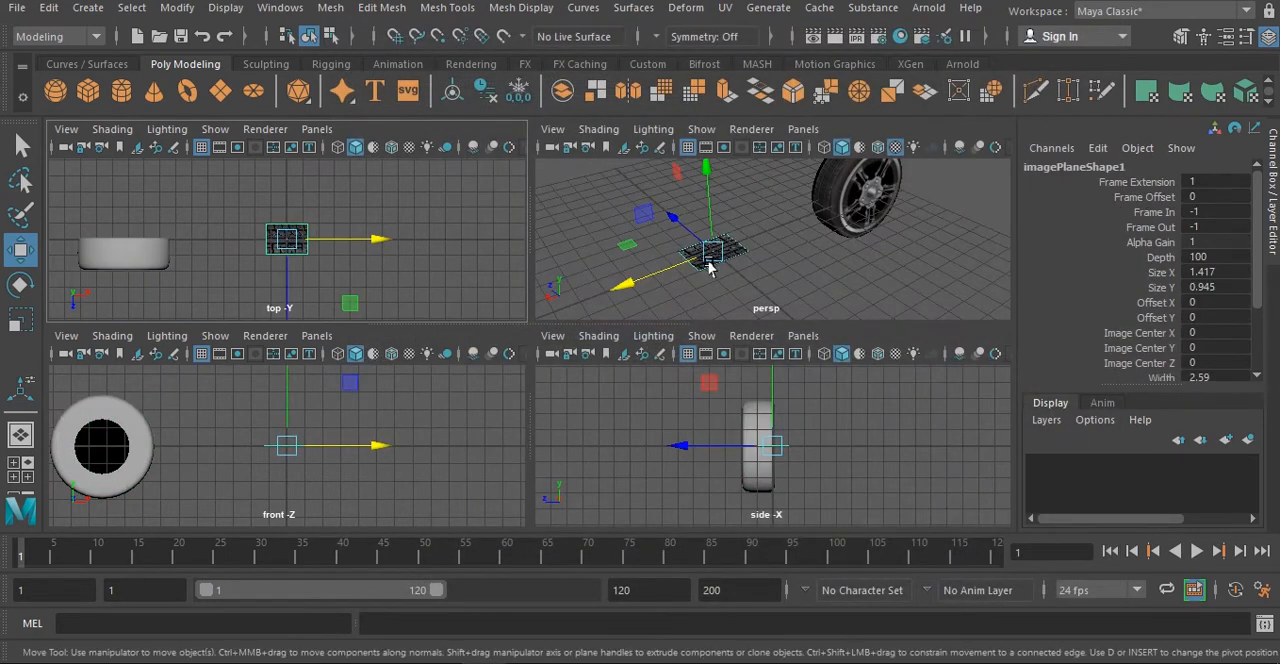
- Create a polygon plane in the top view over one tread block in the middle row of the tire image
key("space")
scroll(688, 296, "up", 6)
middle_click_drag(421, 376, 644, 326, "alt")
left_click_drag(644, 326, 620, 364, "alt")
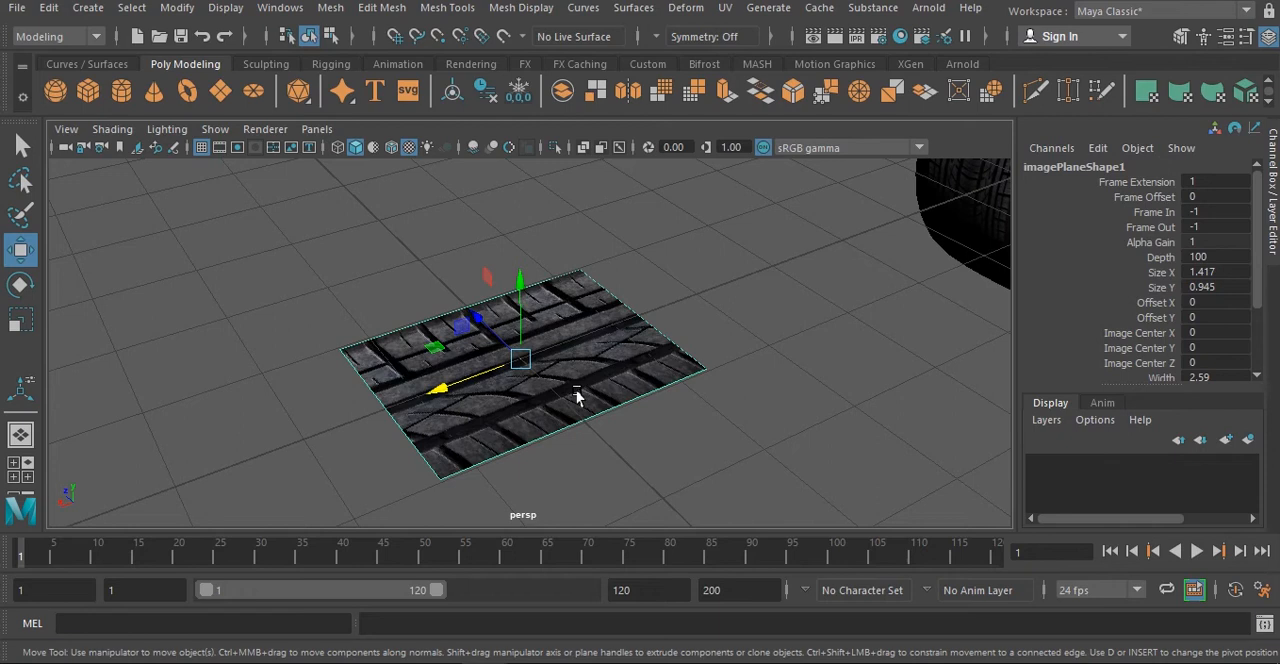
left_click(220, 91)
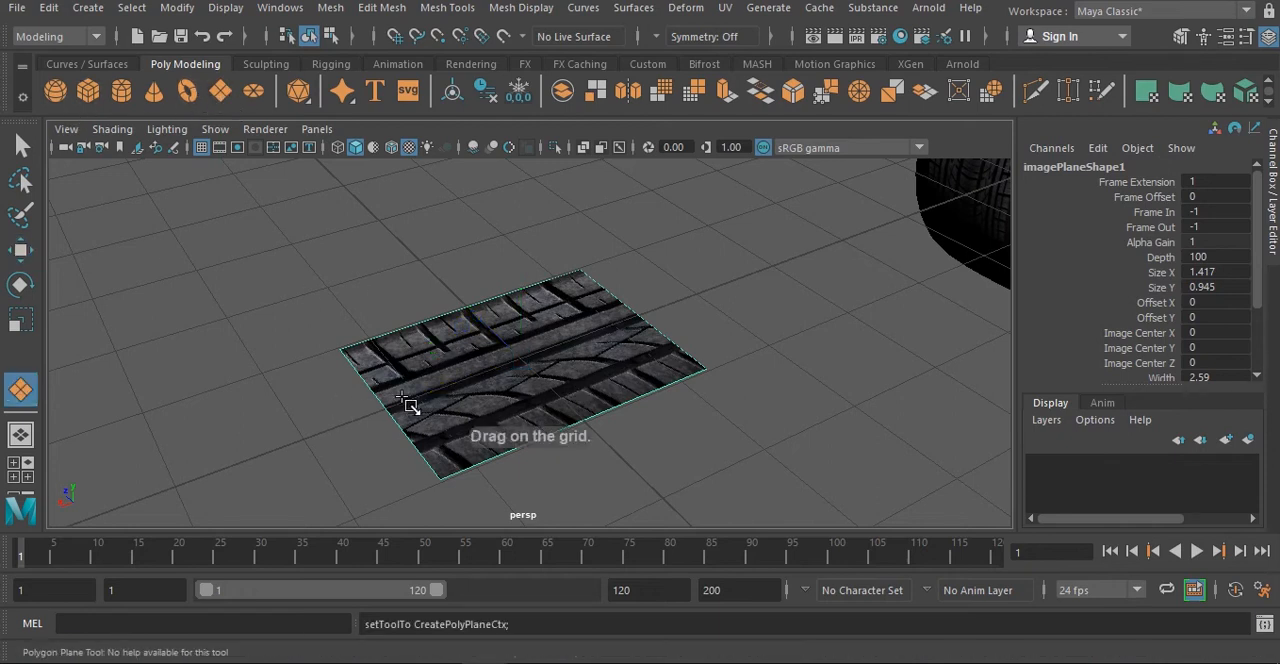
key("space")
key("space")
scroll(491, 377, "up", 8)
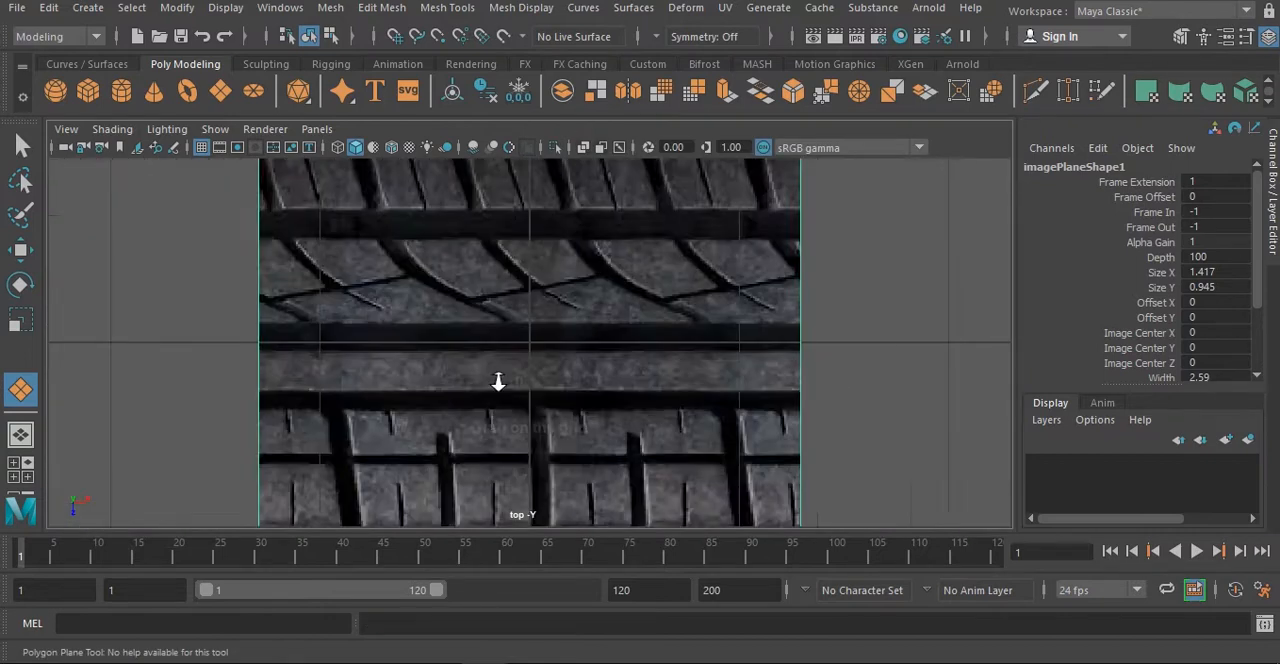
scroll(498, 381, "up", 1)
middle_click_drag(266, 263, 351, 328, "alt")
scroll(340, 312, "up", 1)
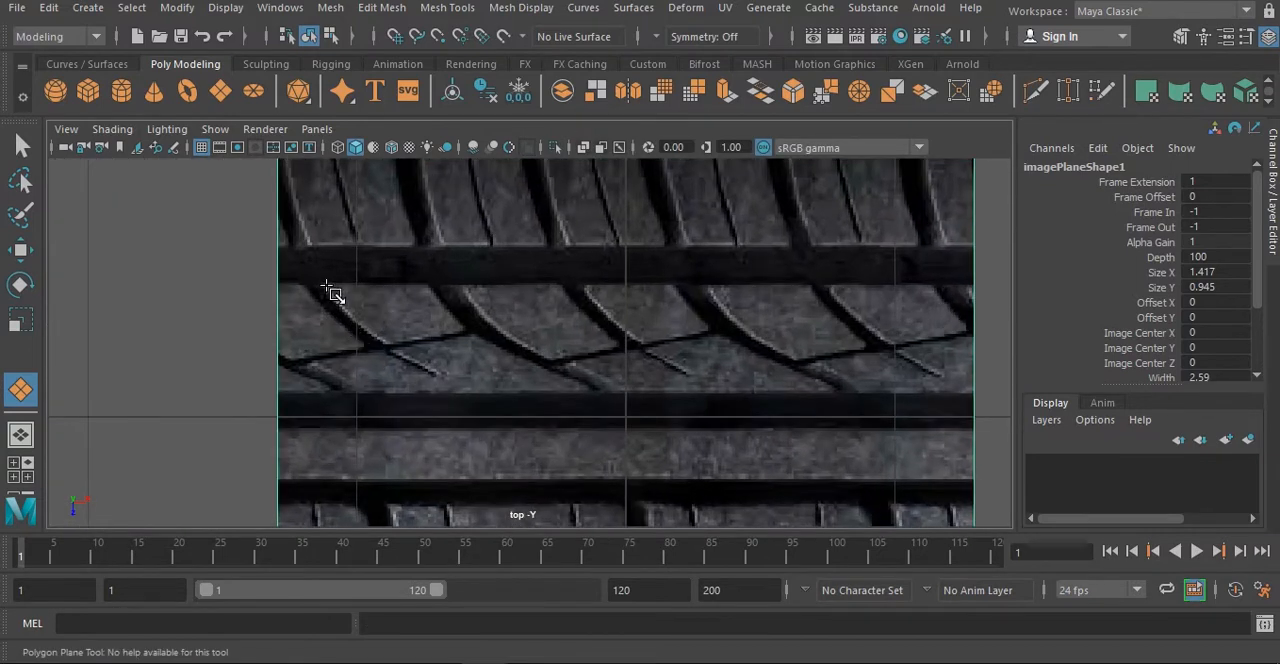
left_click_drag(326, 287, 425, 354)
- Move the corner vertices of the new plane to match the slanted outline of the tread block
right_click_drag(400, 347, 316, 166)
left_click_drag(303, 366, 473, 311)
left_click_drag(430, 353, 482, 354)
left_click_drag(457, 377, 502, 328)
left_click_drag(477, 375, 516, 329)
left_click_drag(364, 388, 438, 355)
left_click_drag(389, 399, 389, 389)
left_click_drag(451, 344, 441, 349)
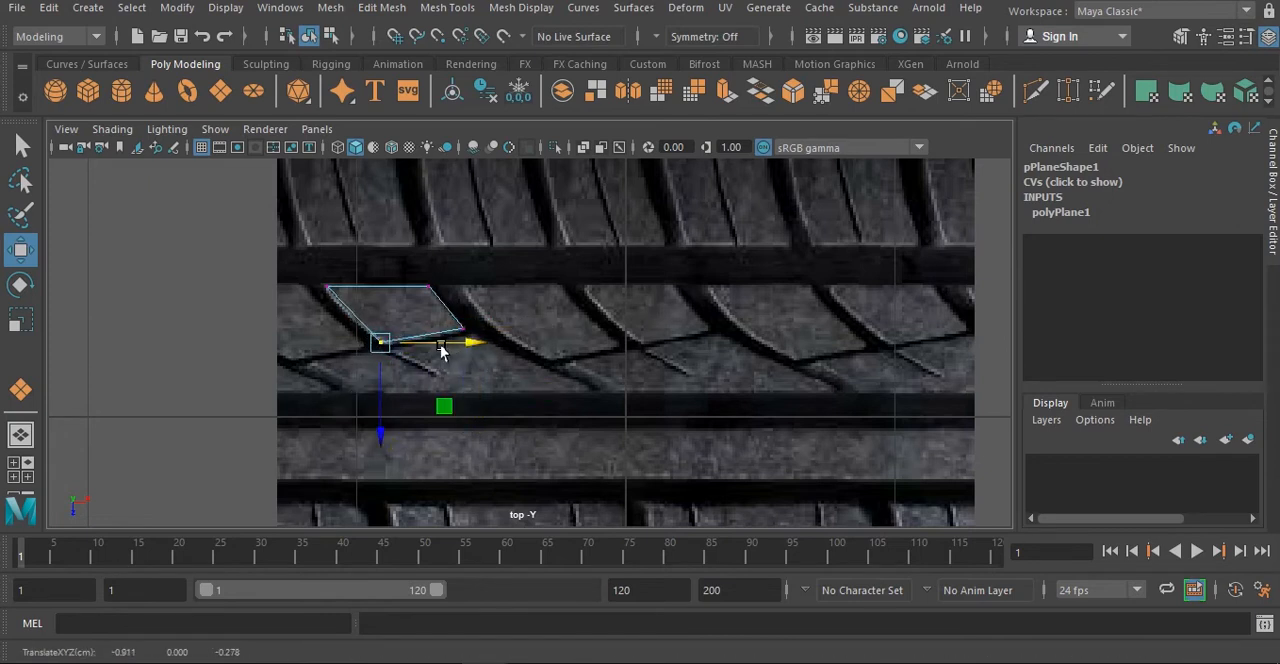
- Insert an edge loop across the middle of the plane's slanted sides, and undo the extra loop added after it
mouse_move(482, 182)
right_mouse_down()
mouse_move(500, 177)
mouse_move(487, 181)
right_mouse_up()
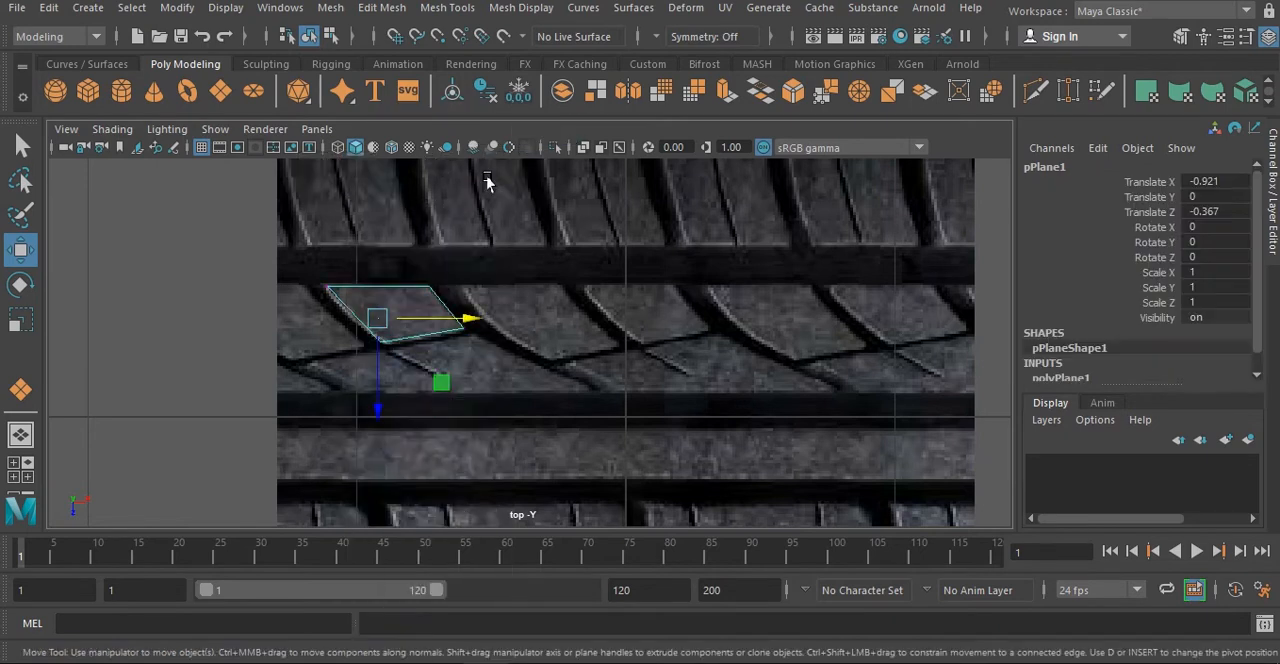
right_click_drag(429, 240, 366, 271, "shift")
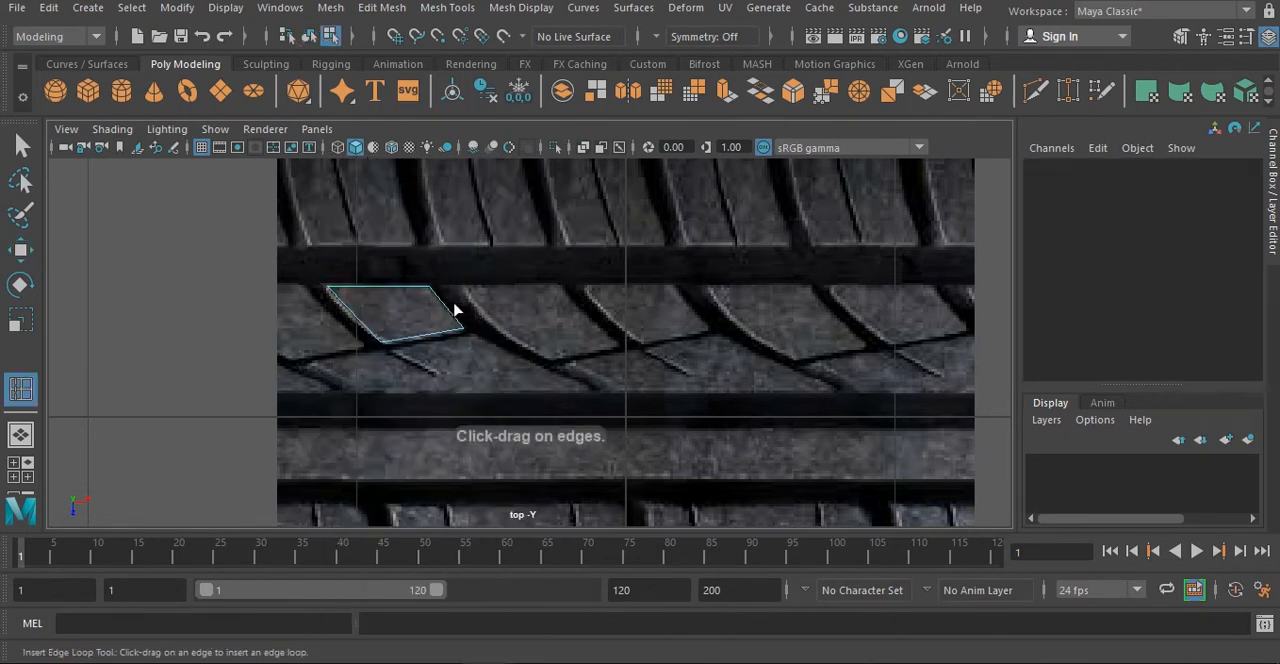
left_click(445, 310)
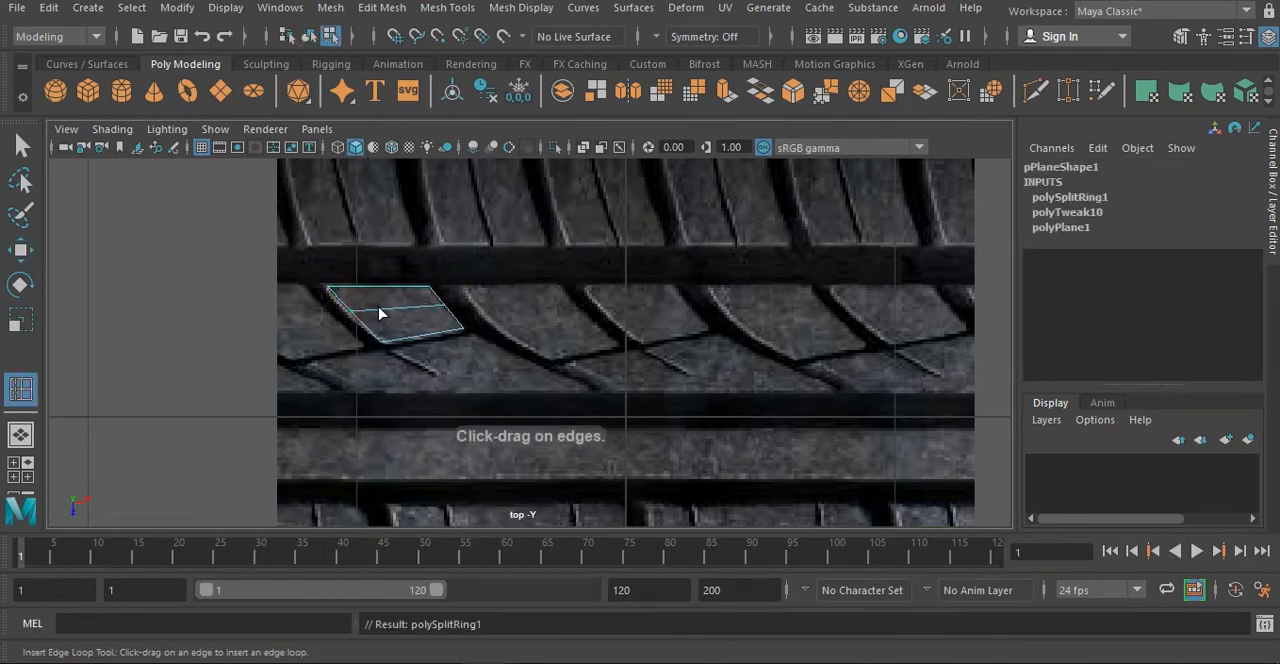
left_click(378, 307)
key("ctrl+z")
- Adjust the plane's left corner and the end vertices of the middle loop to follow the tread block's curved sides
key("w")
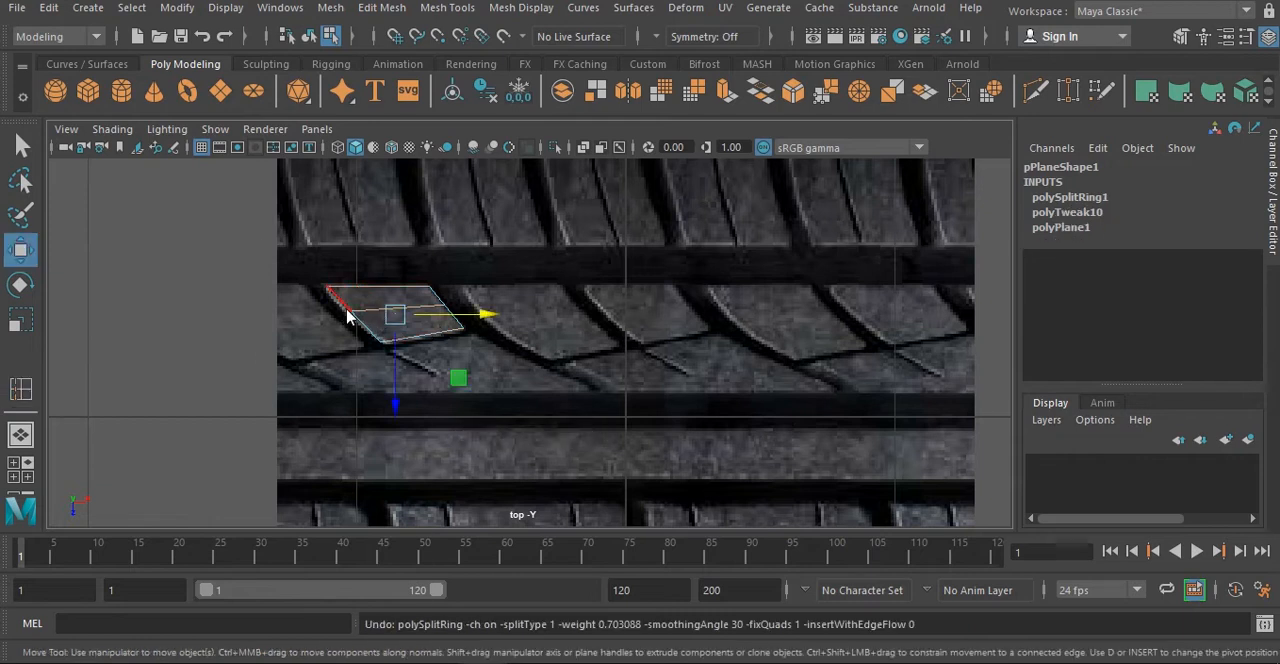
right_click_drag(346, 310, 268, 165)
left_click(352, 313)
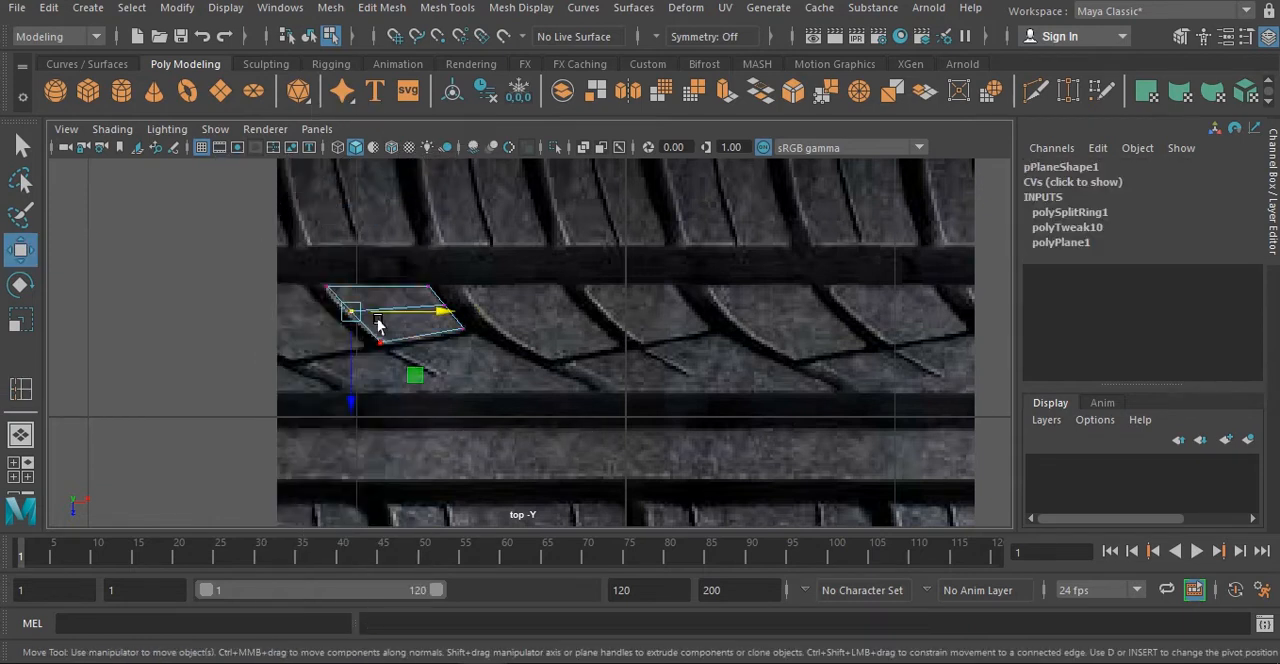
left_click_drag(378, 322, 383, 320)
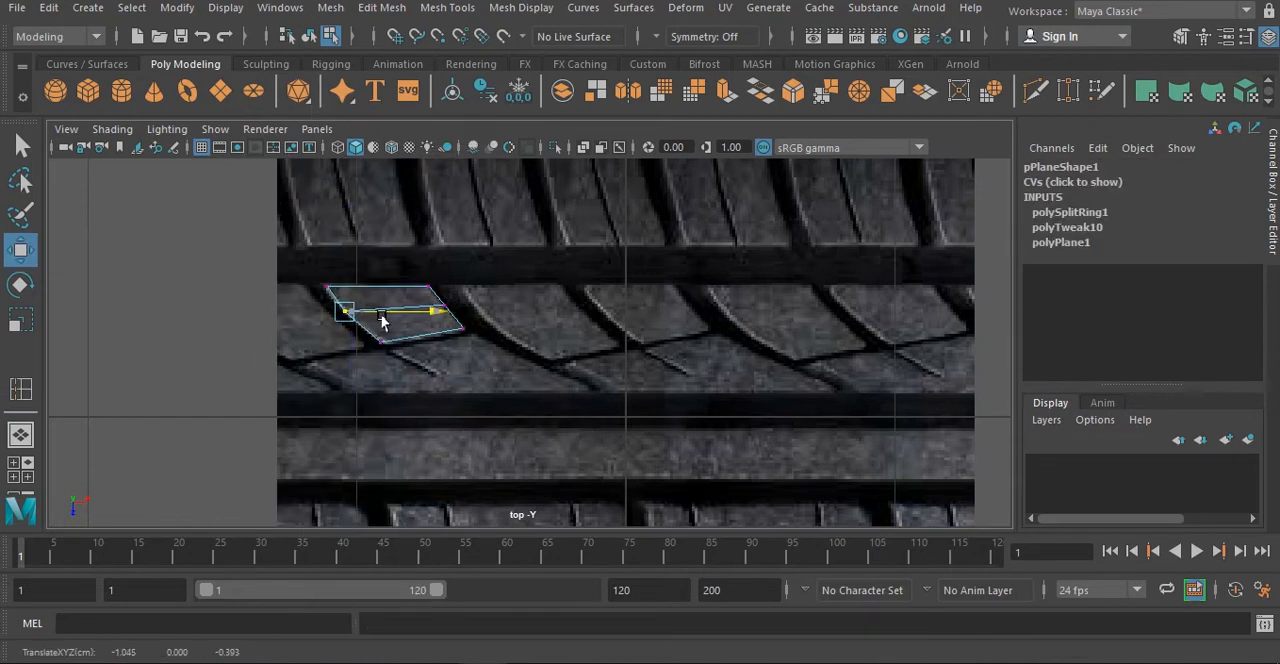
left_click(330, 287)
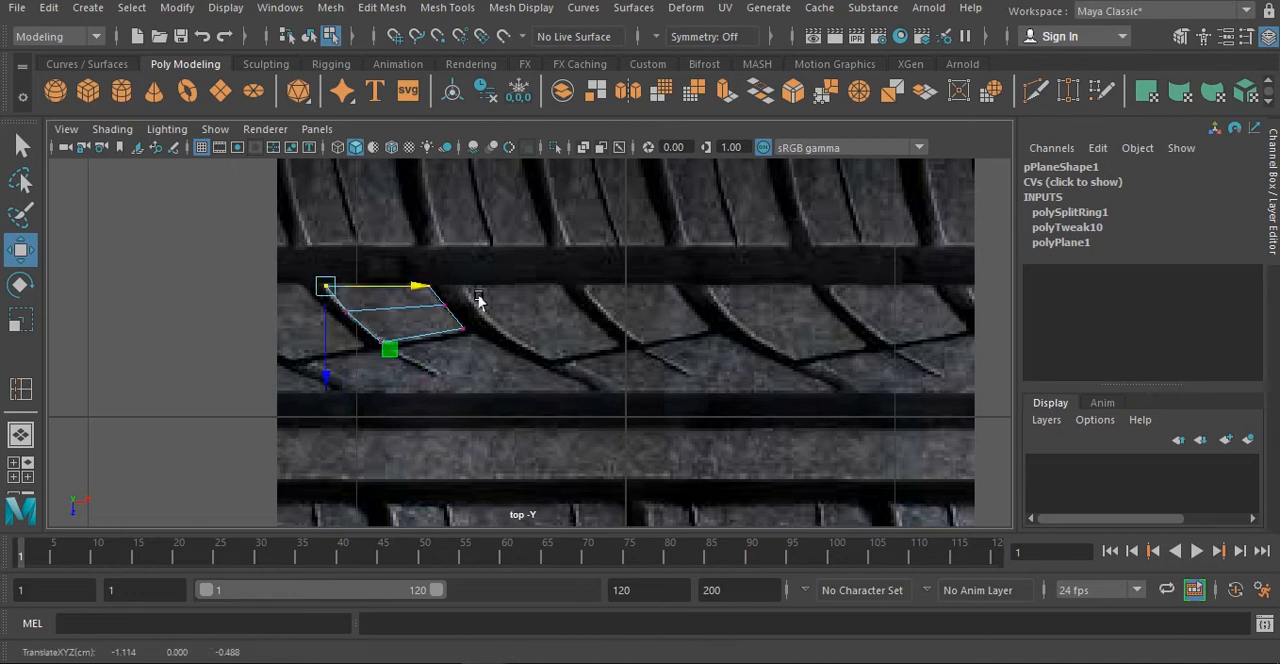
left_click(443, 303)
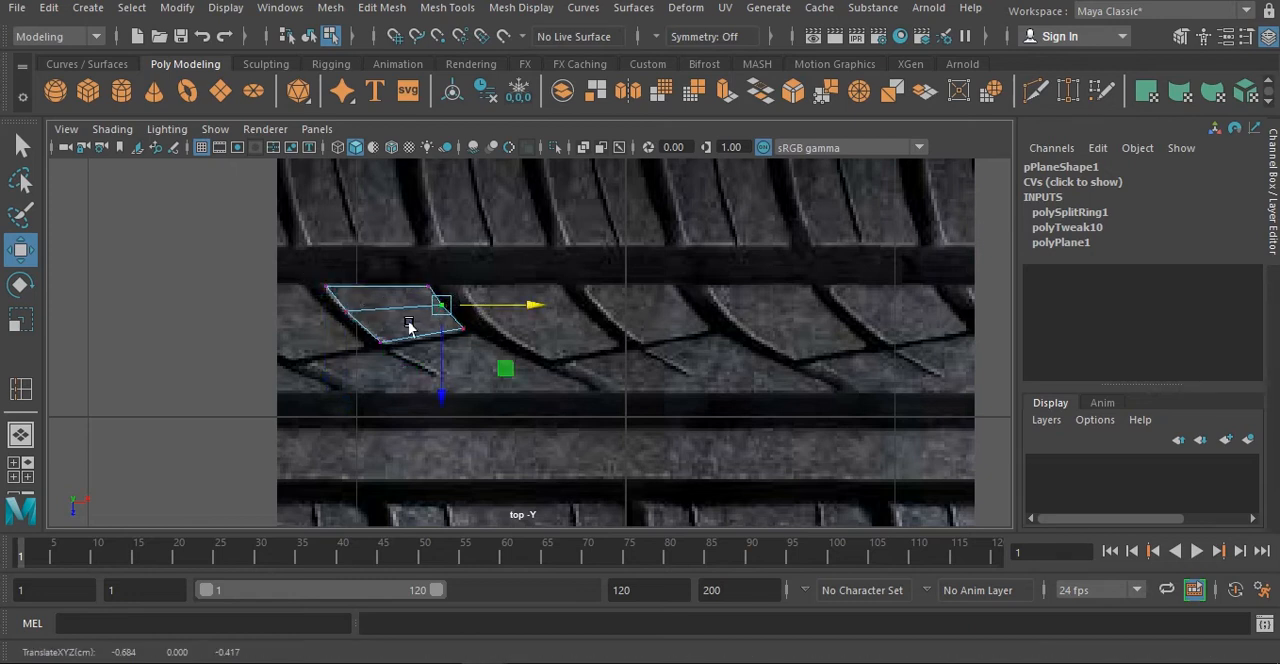
- Insert edge loops close to all four borders of the tread block plane, undoing the first misplaced loop
scroll(408, 326, "up", 4)
right_click(345, 300, "shift")
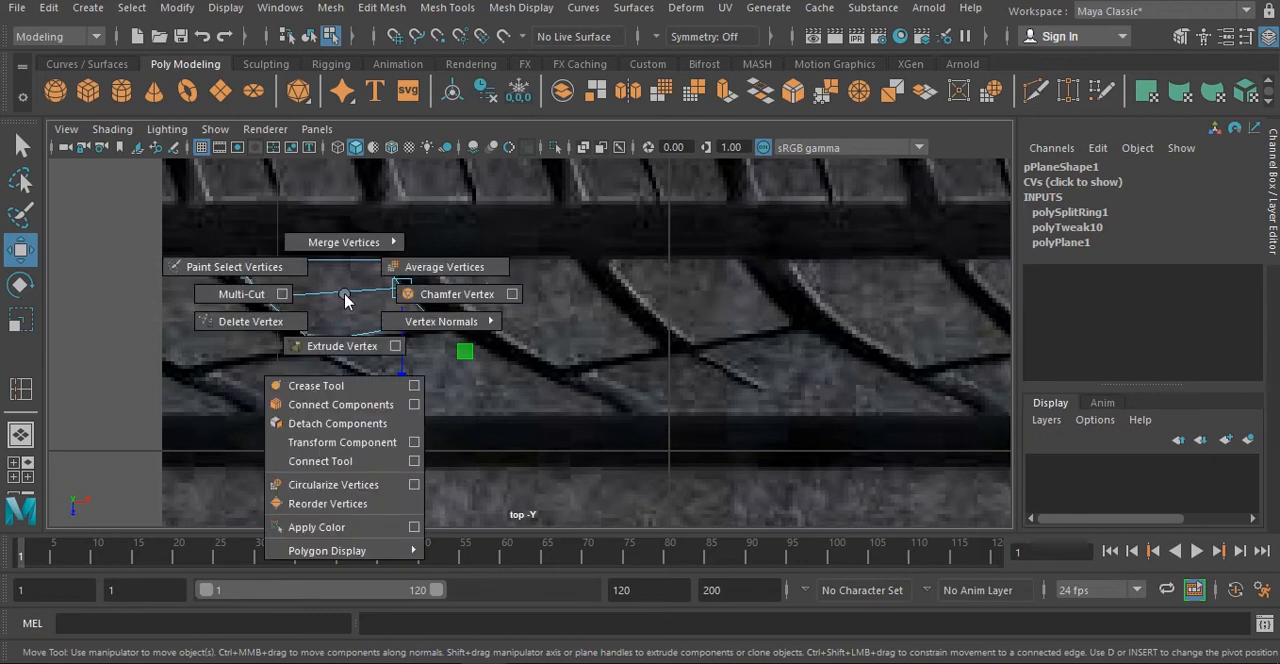
right_click_drag(409, 249, 400, 171)
right_click_drag(365, 218, 243, 260, "shift")
left_click(286, 264)
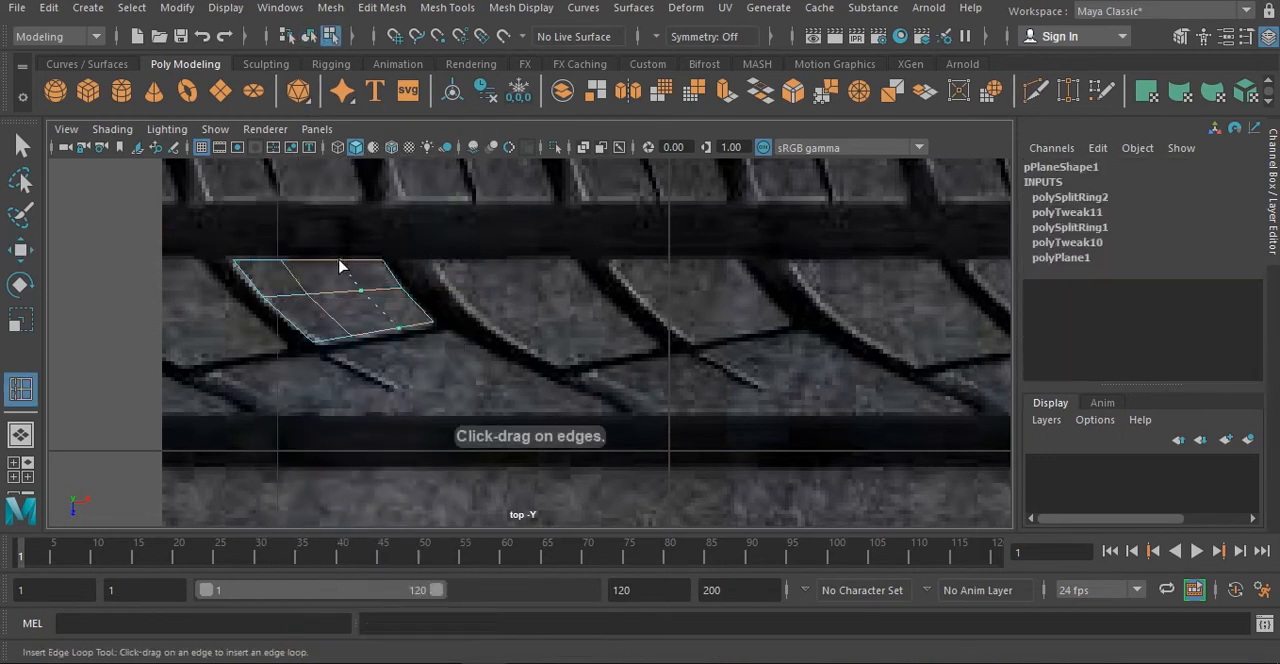
key("ctrl+z")
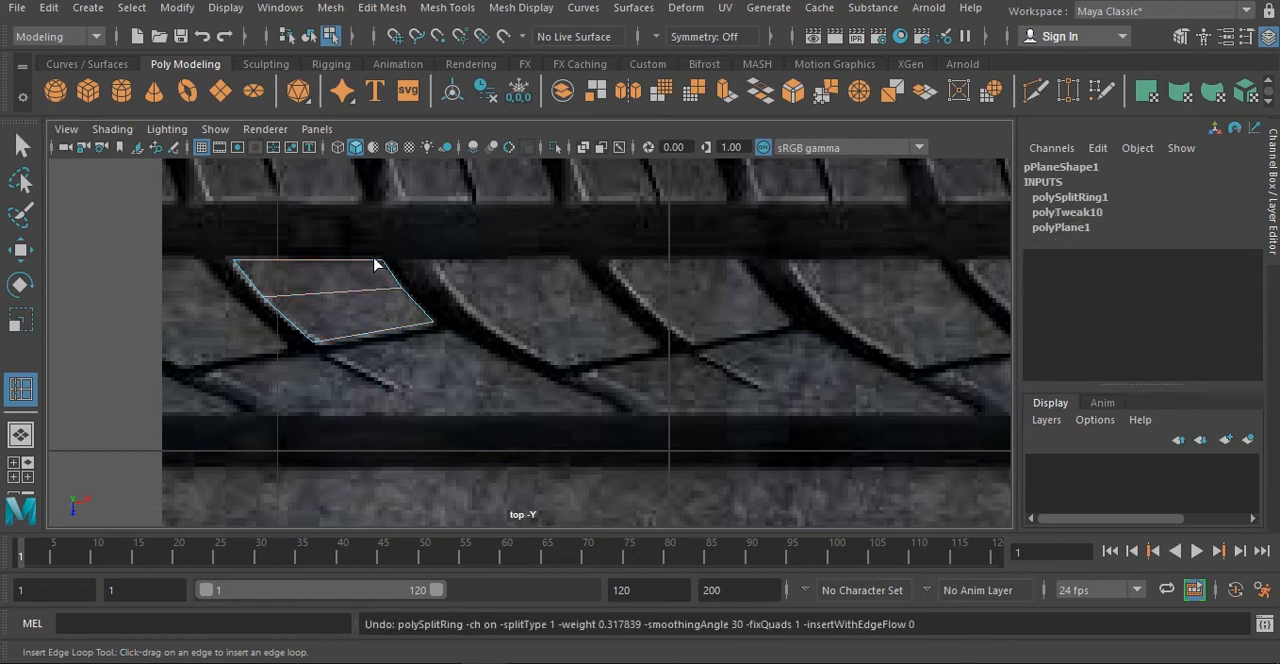
left_click(381, 266)
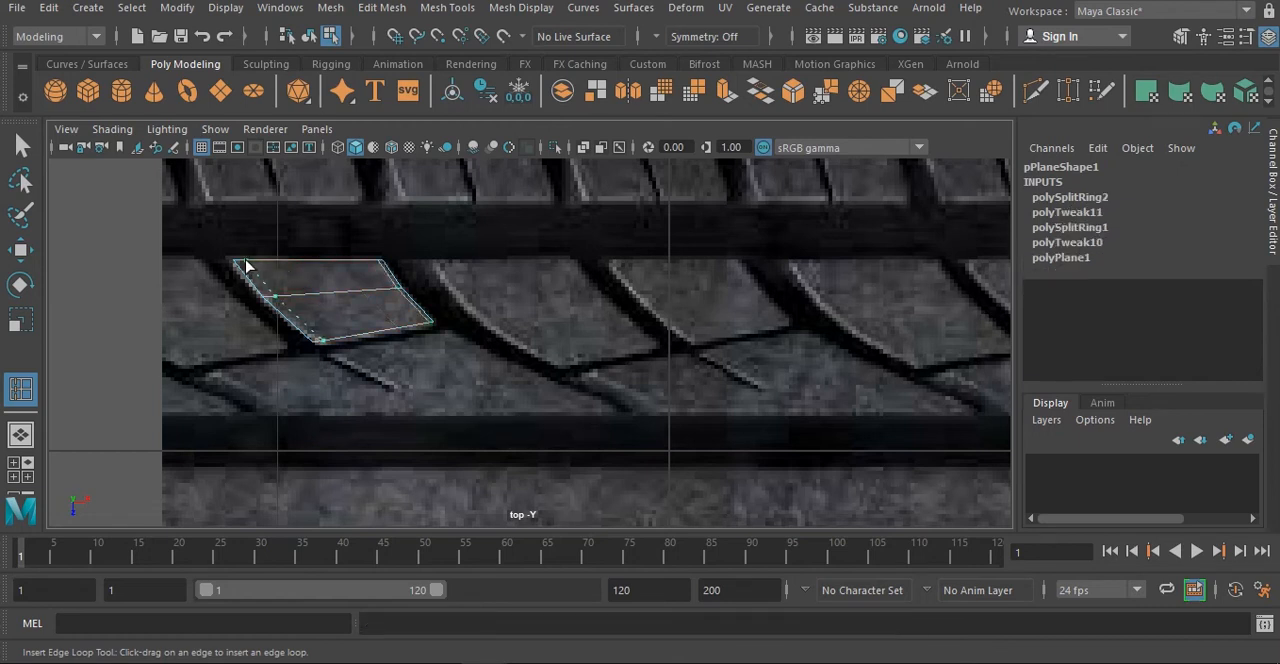
left_click(239, 265)
left_click(240, 266)
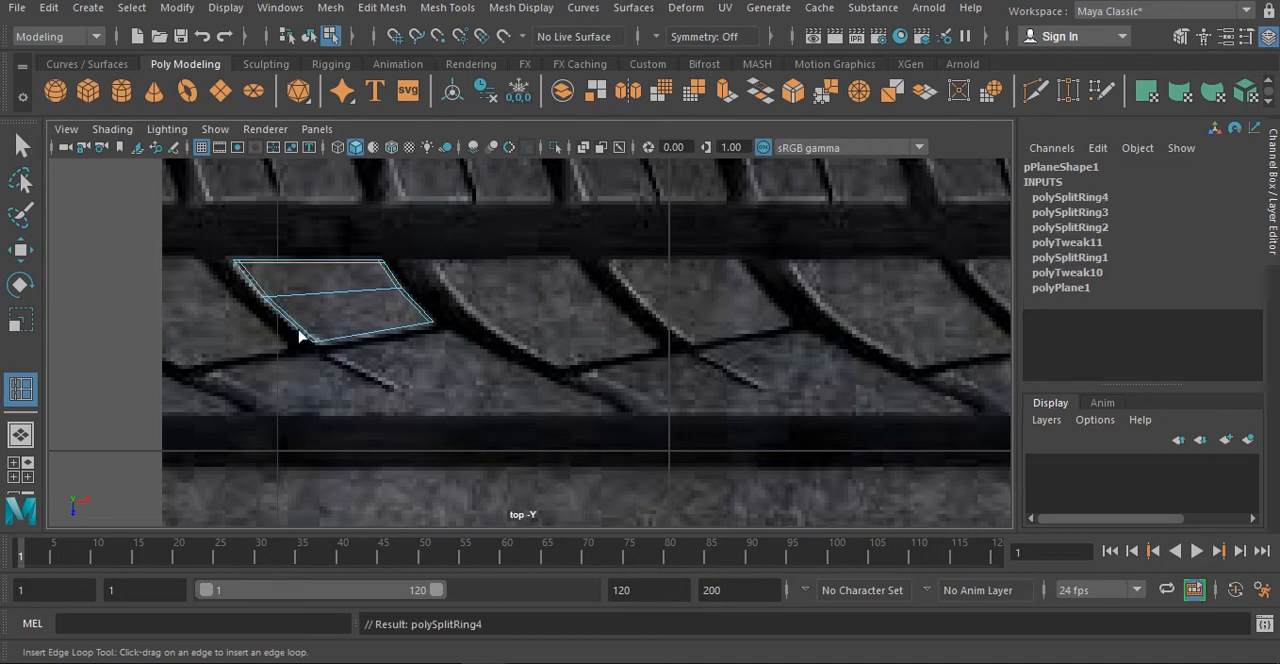
left_click(318, 338)
key("w")
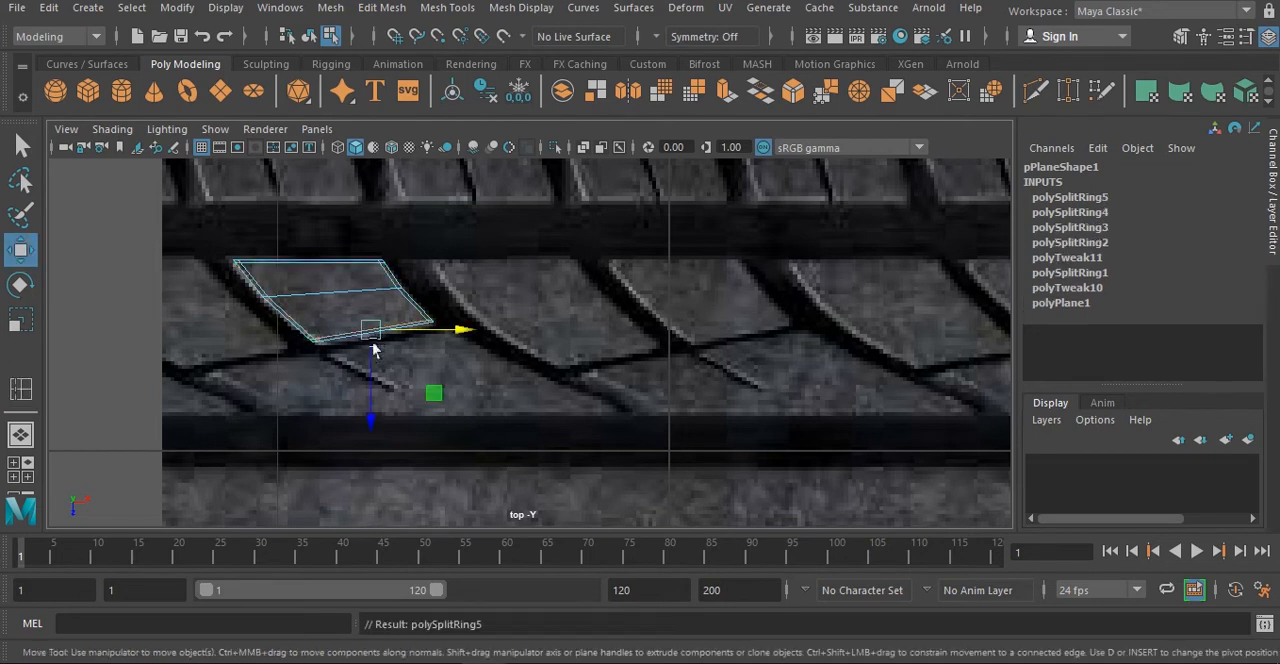
- Raise the tread block plane slightly above the tire image in the perspective view, to Translate Y 0.006
left_click(281, 324)
key("space")
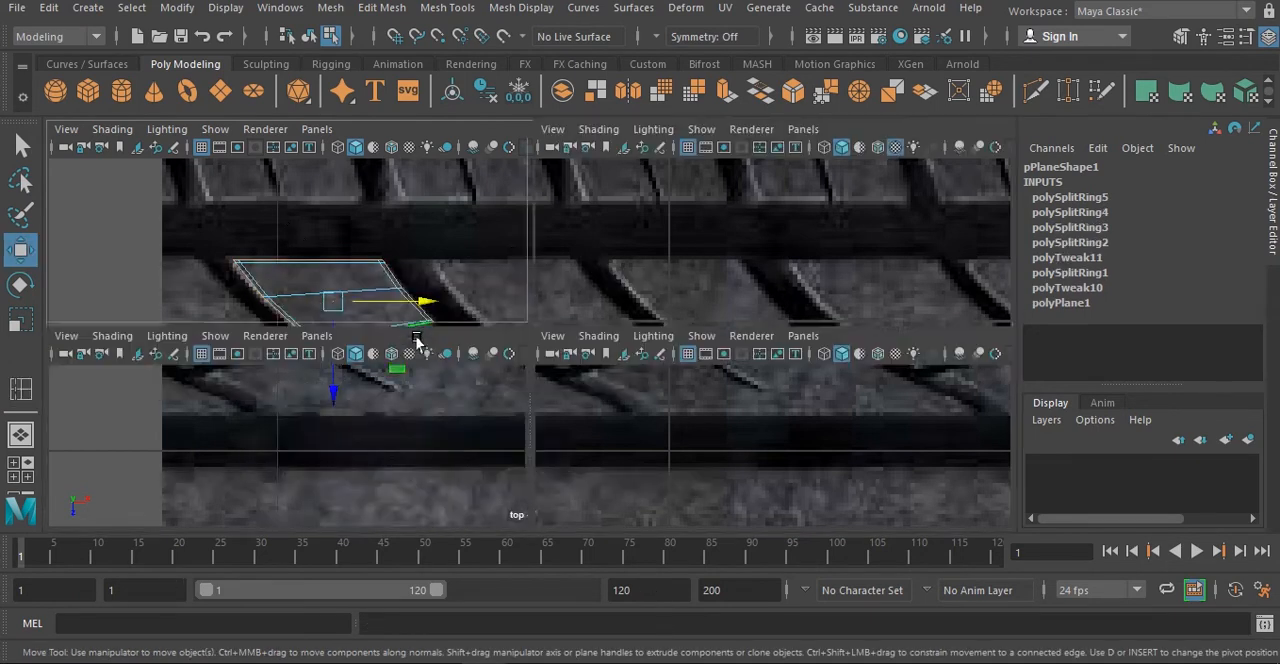
key("space")
scroll(769, 383, "down", 5)
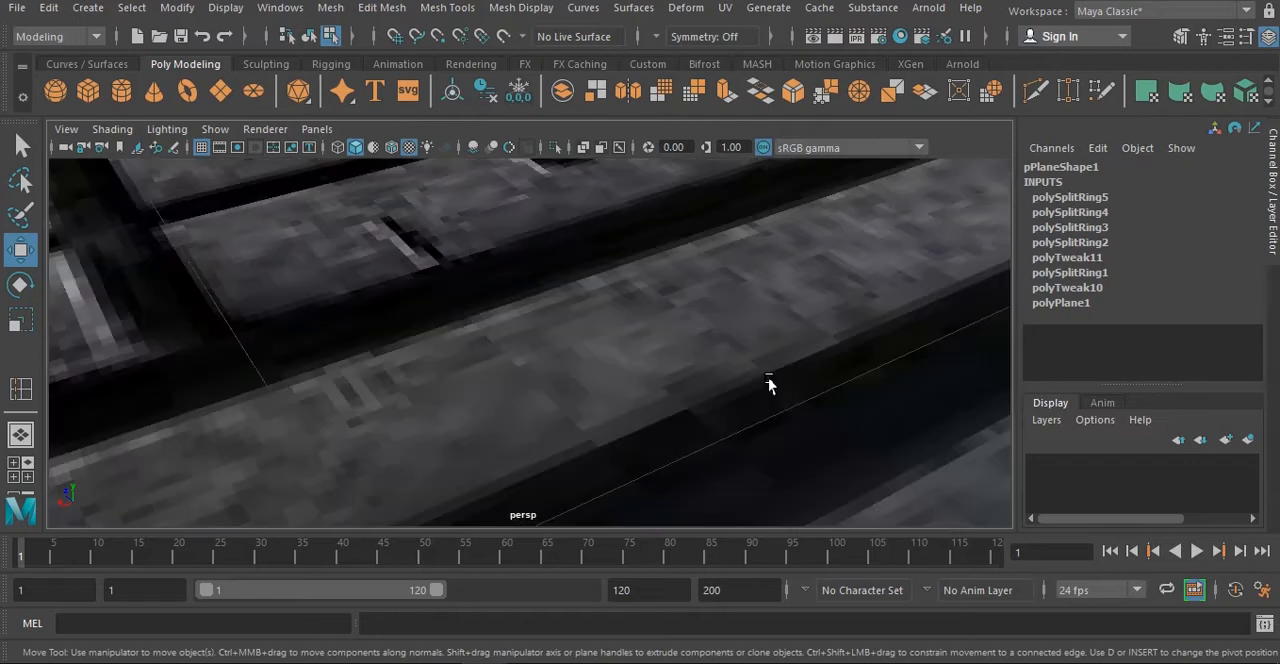
middle_click_drag(837, 363, 732, 345, "alt")
scroll(646, 346, "up", 5)
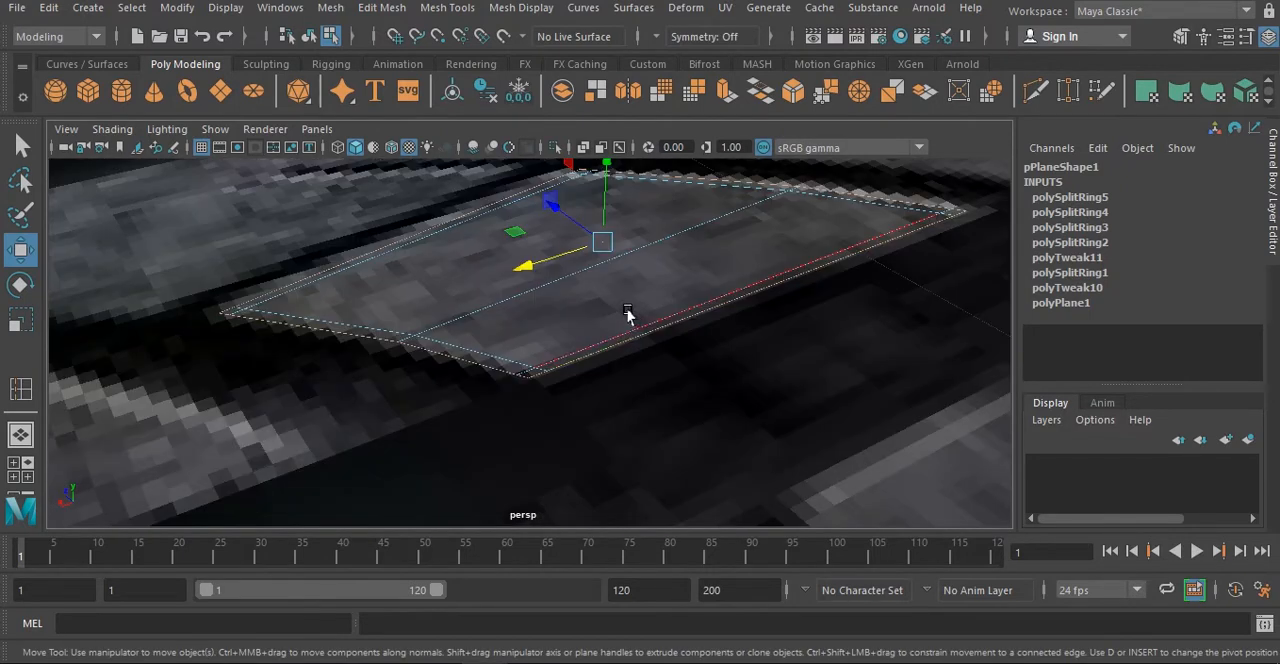
right_click_drag(631, 304, 720, 135)
left_click_drag(660, 193, 659, 187)
left_click_drag(660, 255, 695, 334, "alt")
middle_click_drag(695, 334, 687, 327, "alt")
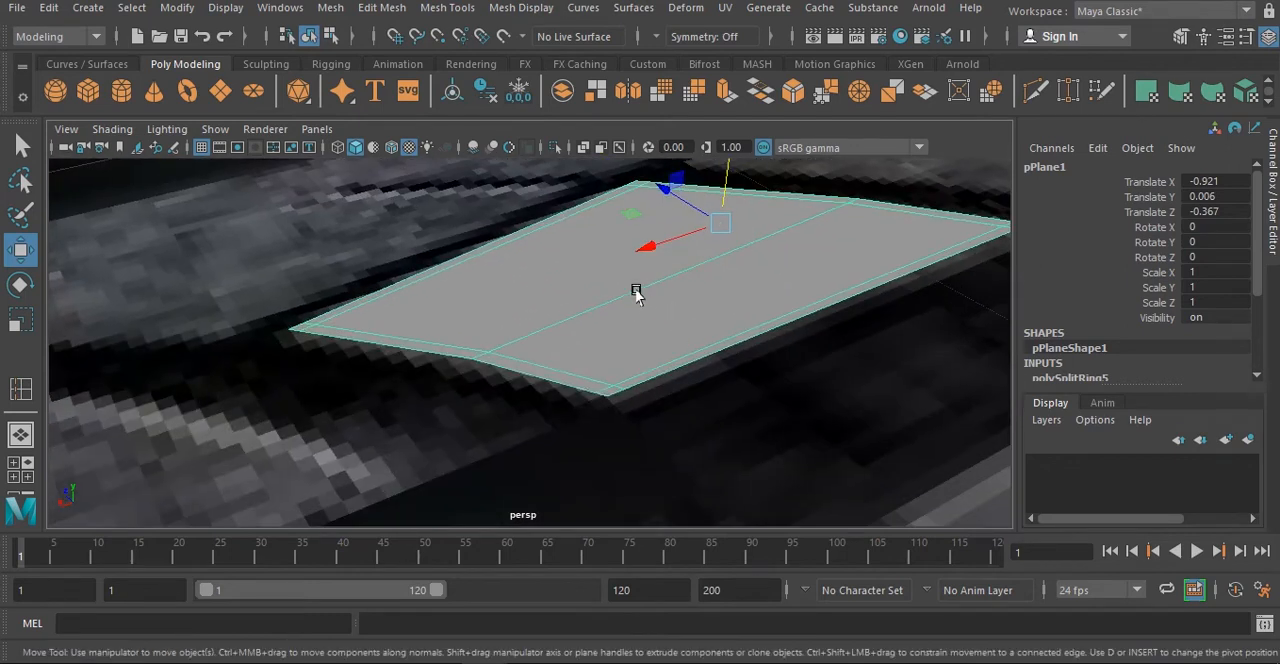
- Extrude the plane's border edges to give the tread block thin side walls, undoing the misplaced move
right_click_drag(638, 291, 648, 104)
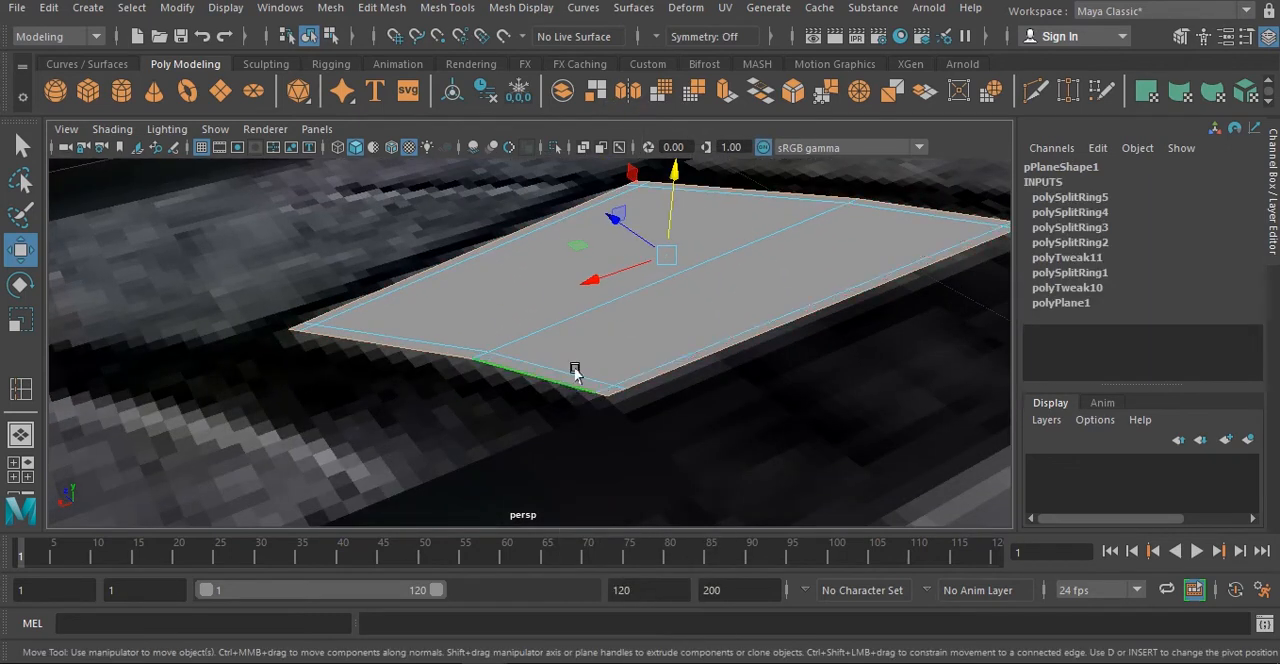
mouse_move(674, 210)
left_mouse_down("shift")
mouse_move(676, 227)
mouse_move(677, 211)
mouse_move(665, 222)
left_mouse_up("shift")
left_click(678, 232, "shift")
key("ctrl+z")
right_click_drag(670, 232, 676, 145)
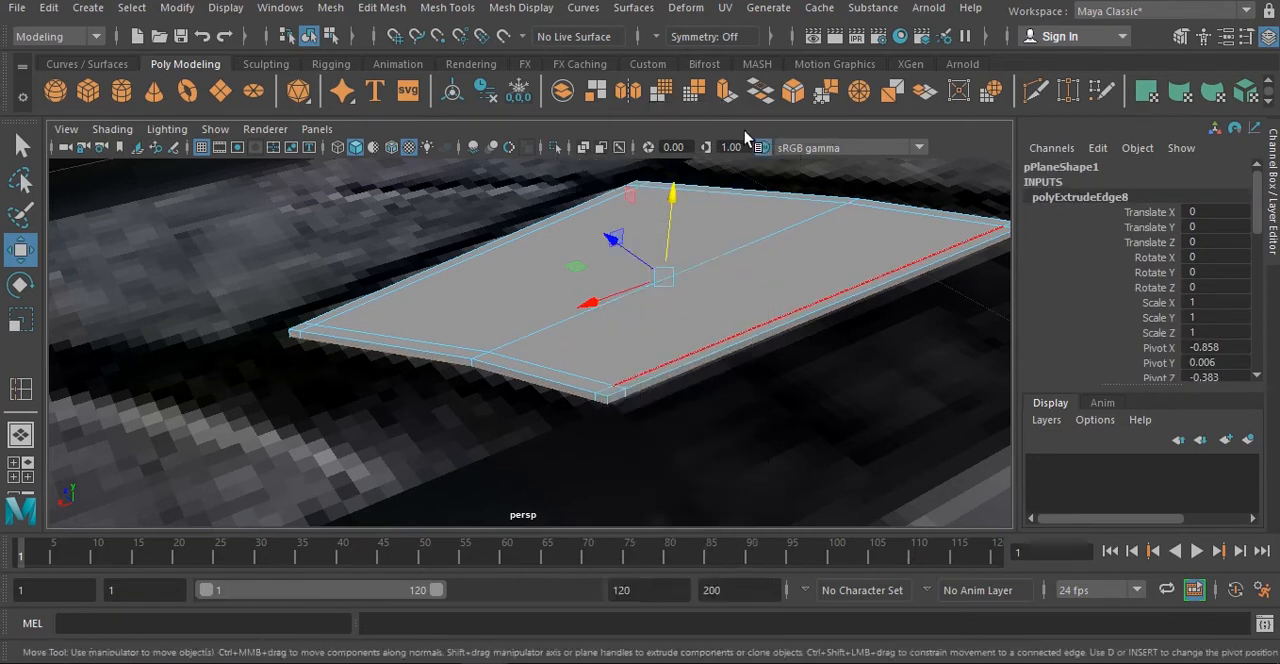
- Raise the block to Translate Y 0.014 and duplicate it twice along its row, placing the last copy at Translate X 0.946
mouse_move(721, 206)
left_mouse_down()
mouse_move(716, 165)
mouse_move(718, 187)
left_mouse_up()
scroll(710, 328, "down", 8)
left_click_drag(711, 335, 637, 426, "alt")
middle_click_drag(637, 426, 850, 244, "alt")
left_click_drag(757, 297, 343, 397, "shift")
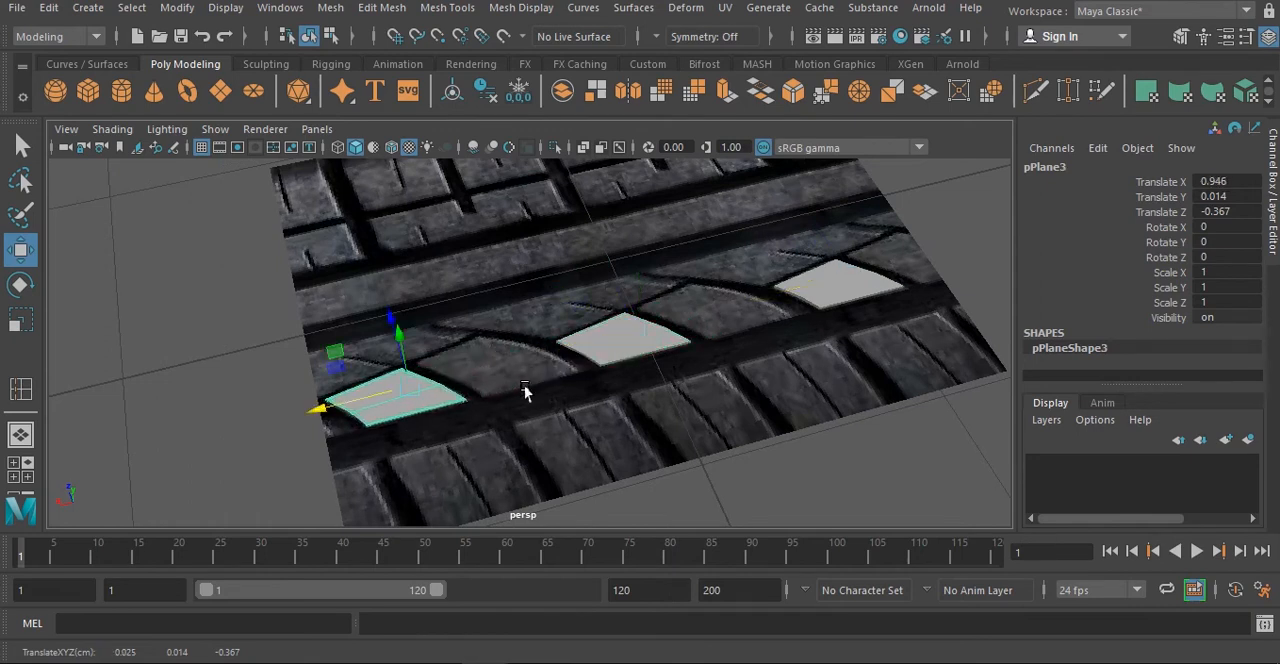
- Duplicate the first block again and move the copy to Translate X -0.413, over the larger tread block beside it
left_click_drag(751, 322, 737, 337, "alt")
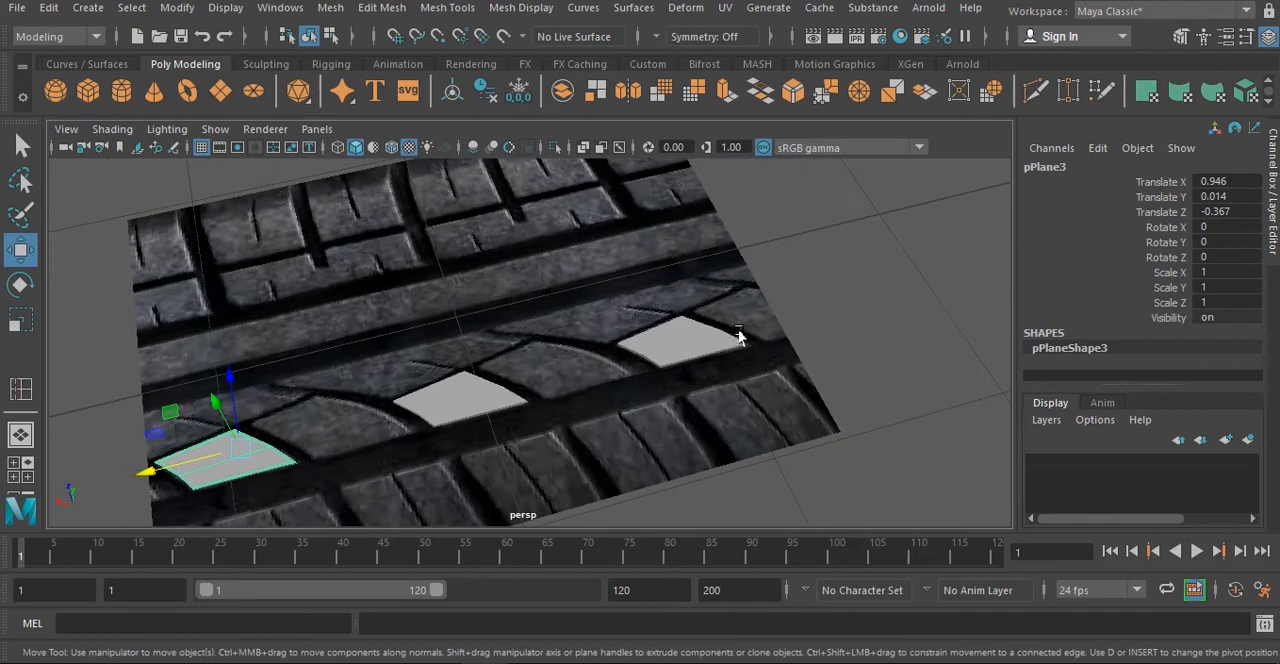
left_click(745, 346)
left_click_drag(650, 343, 520, 372, "shift")
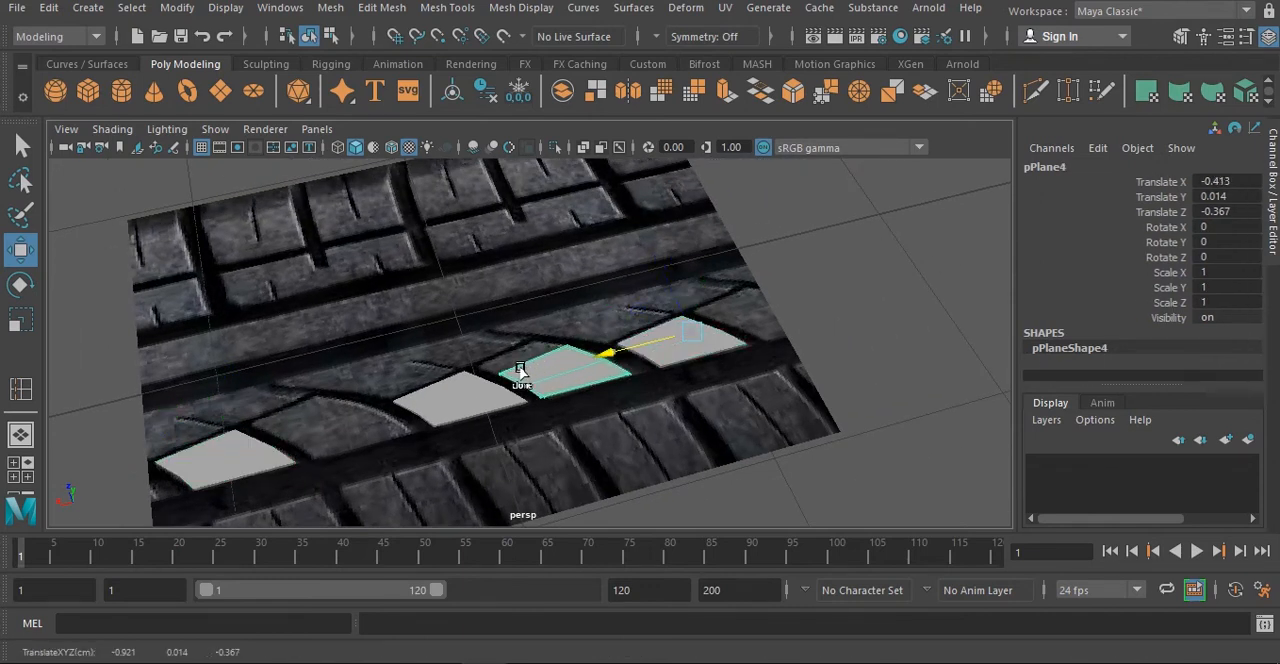
middle_click_drag(606, 380, 712, 395, "alt")
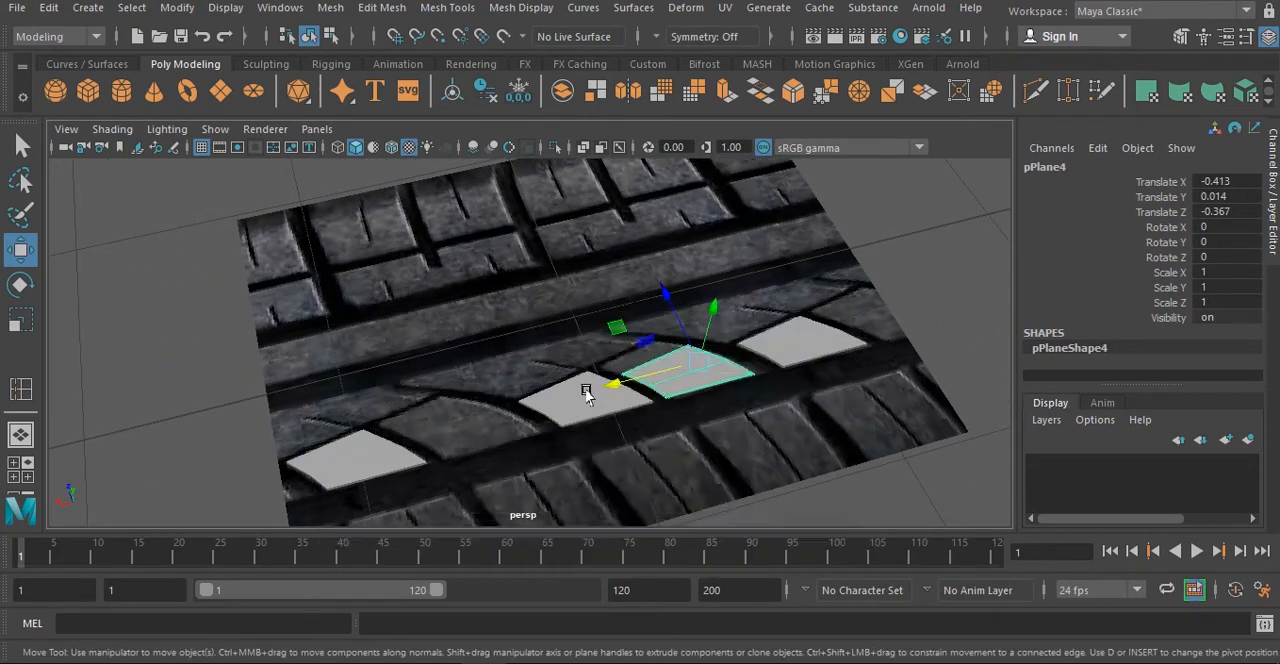
- In the top view, move the copied block's lower corner vertices to the lower edge of the larger tread block
key("space")
key("space")
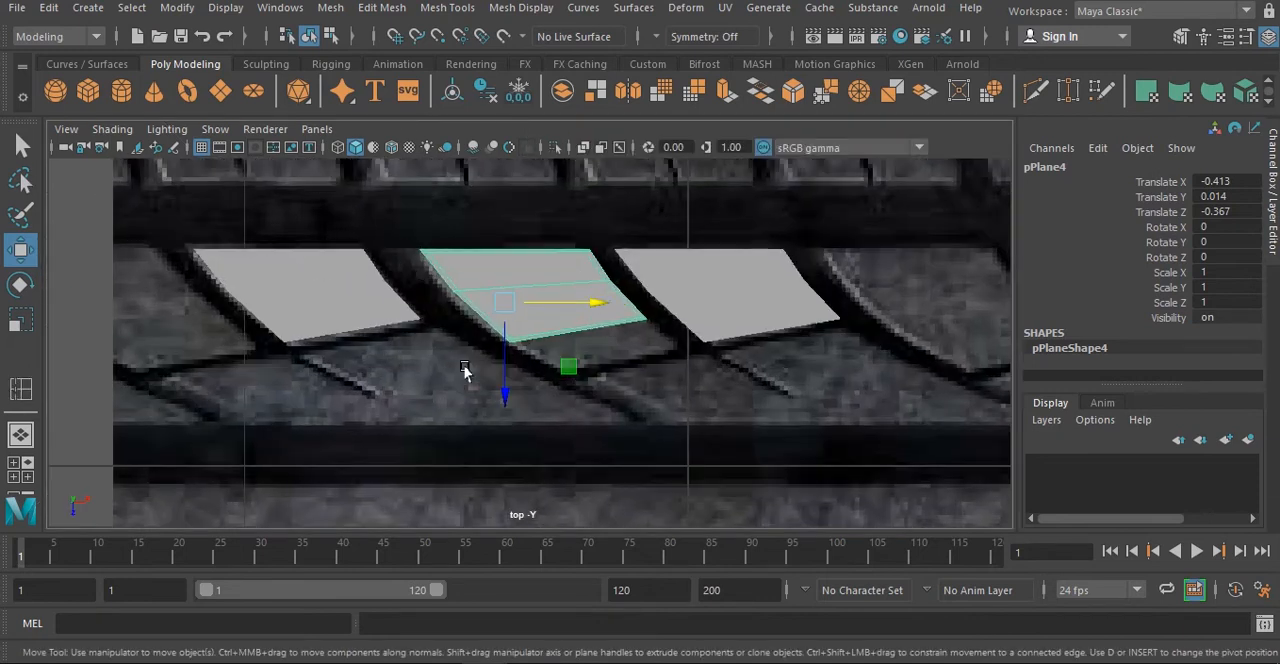
middle_click_drag(523, 308, 423, 320, "alt")
right_click_drag(428, 190, 345, 168)
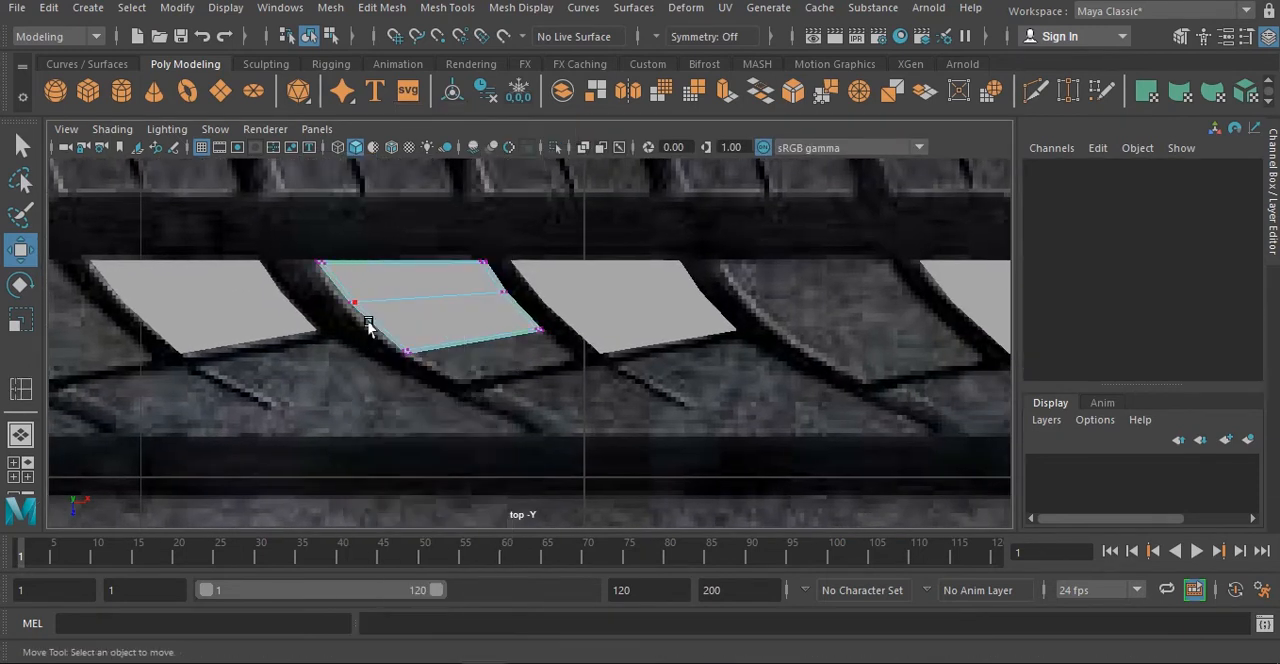
left_click_drag(538, 320, 541, 318)
left_click_drag(473, 381, 474, 415)
left_click_drag(531, 377, 575, 373)
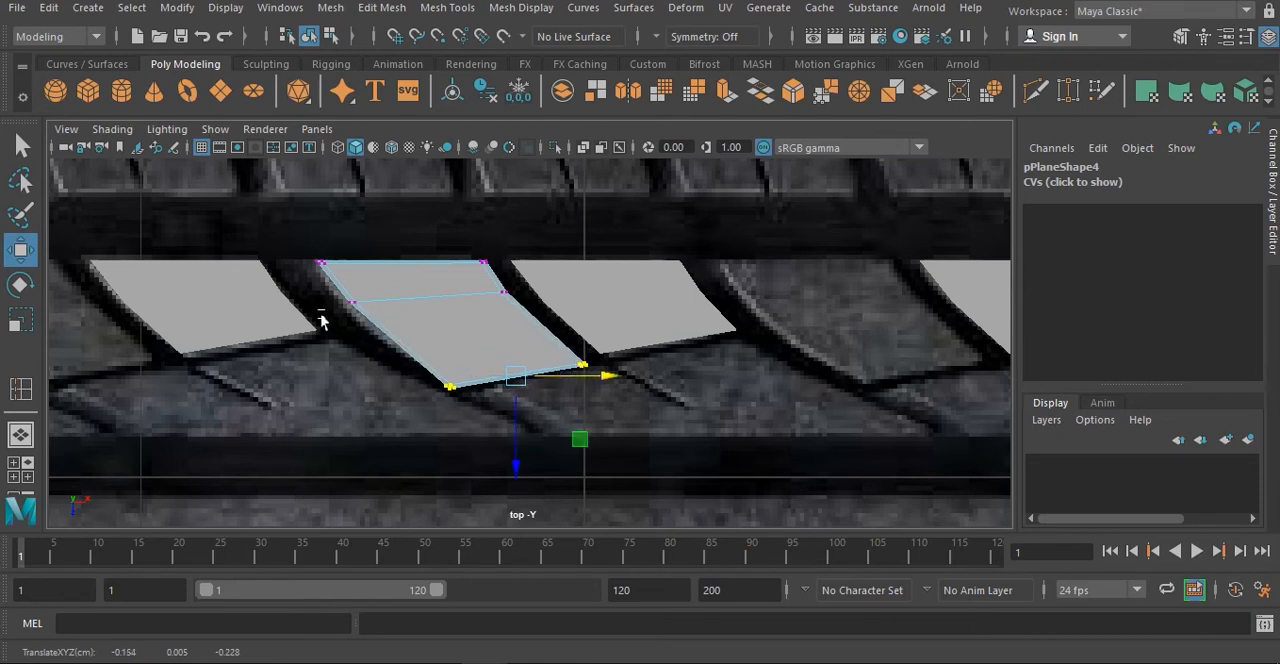
- Adjust the larger block's left-side vertices and both lower corners to follow the tread outline
left_click_drag(322, 320, 381, 305)
left_click(321, 264)
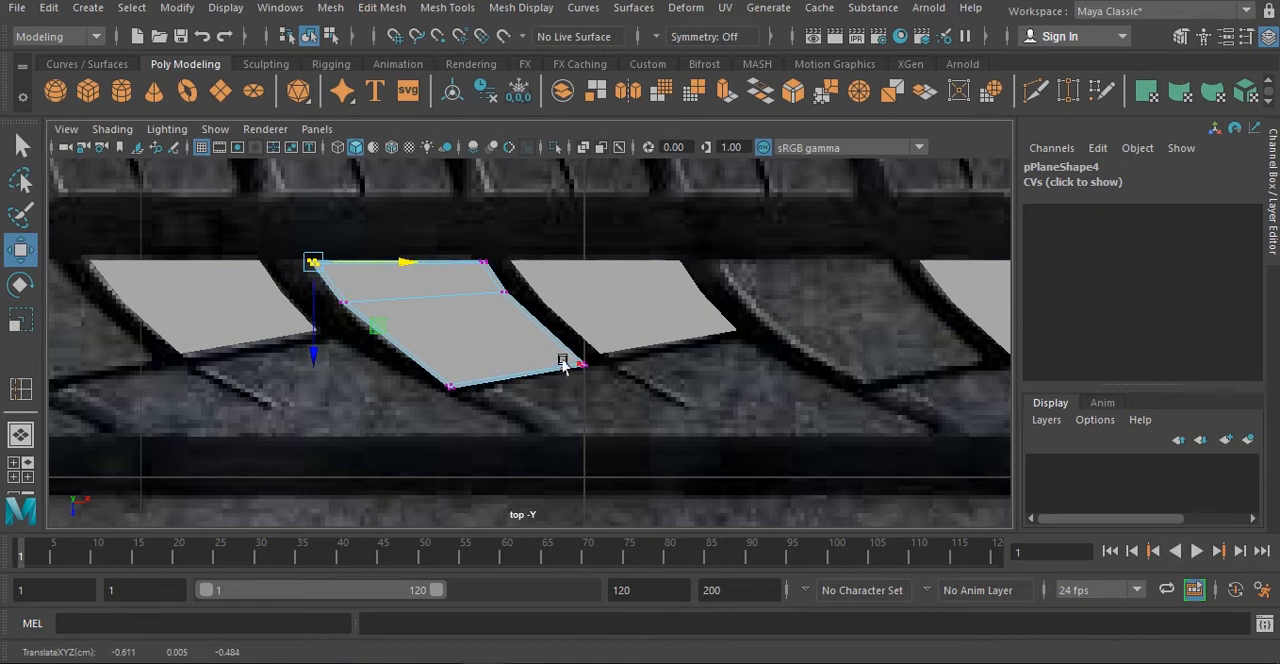
left_click_drag(430, 350, 566, 443)
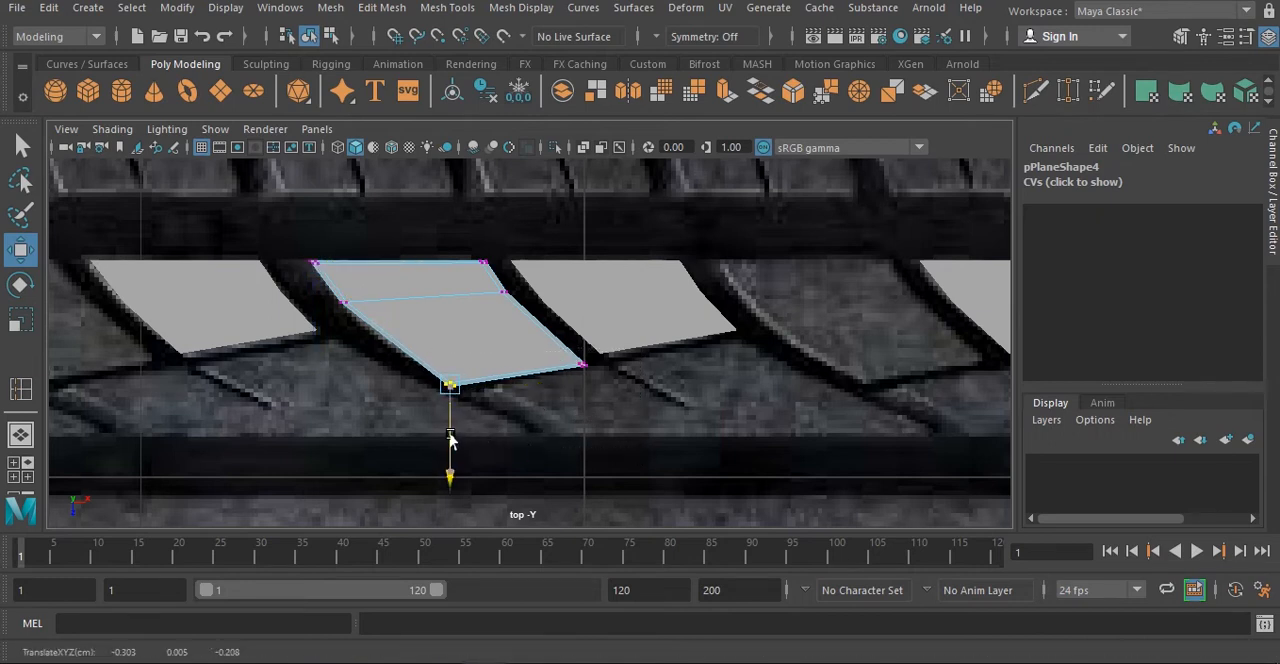
left_click_drag(577, 360, 581, 396)
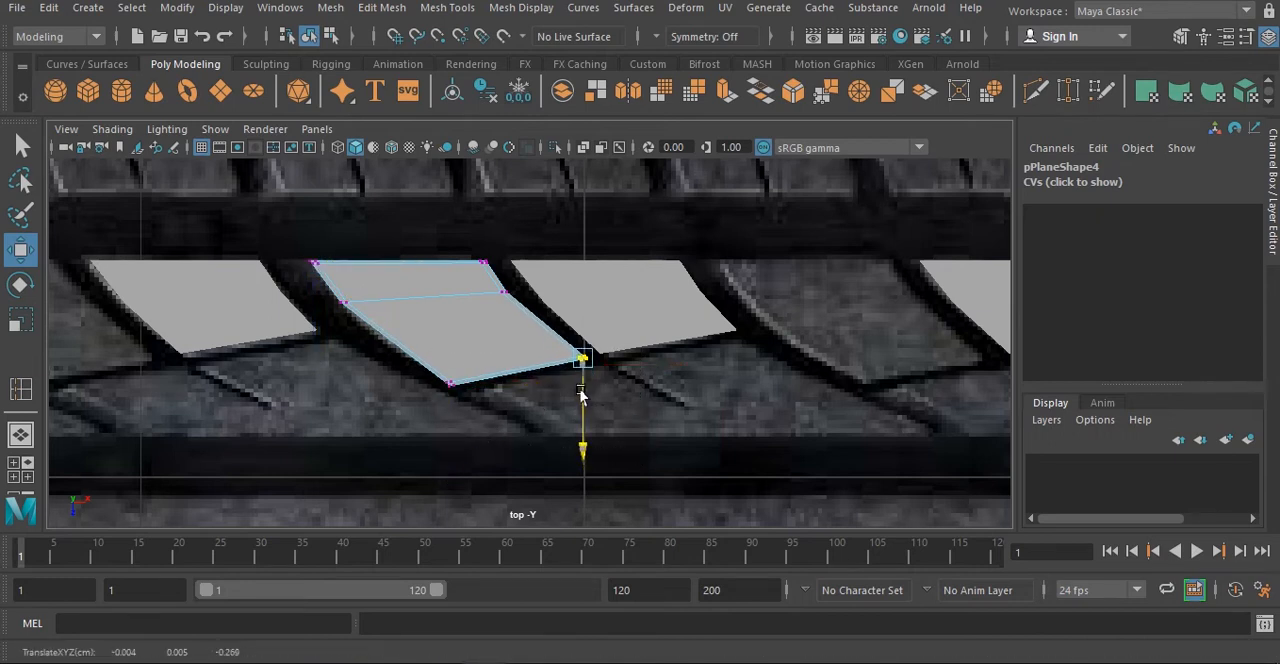
left_click_drag(634, 355, 616, 364)
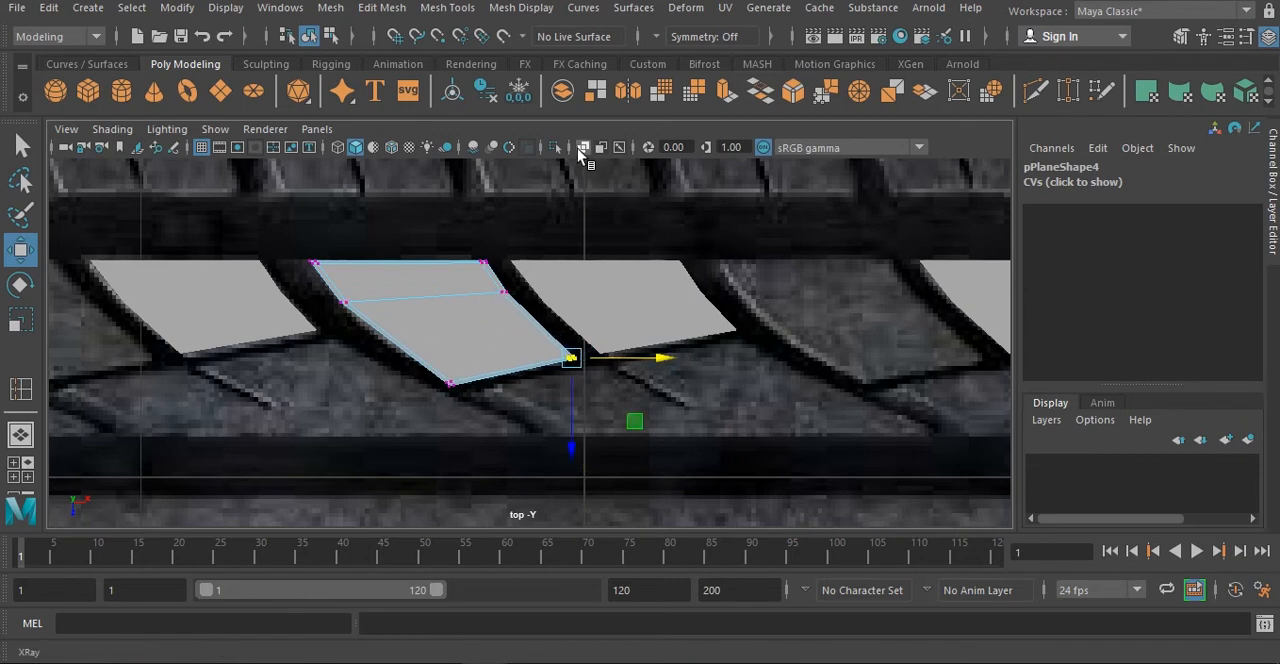
- Turn on X-ray shading in the top view and shift the larger block's upper-right and middle-right vertices slightly inward
left_click(582, 148)
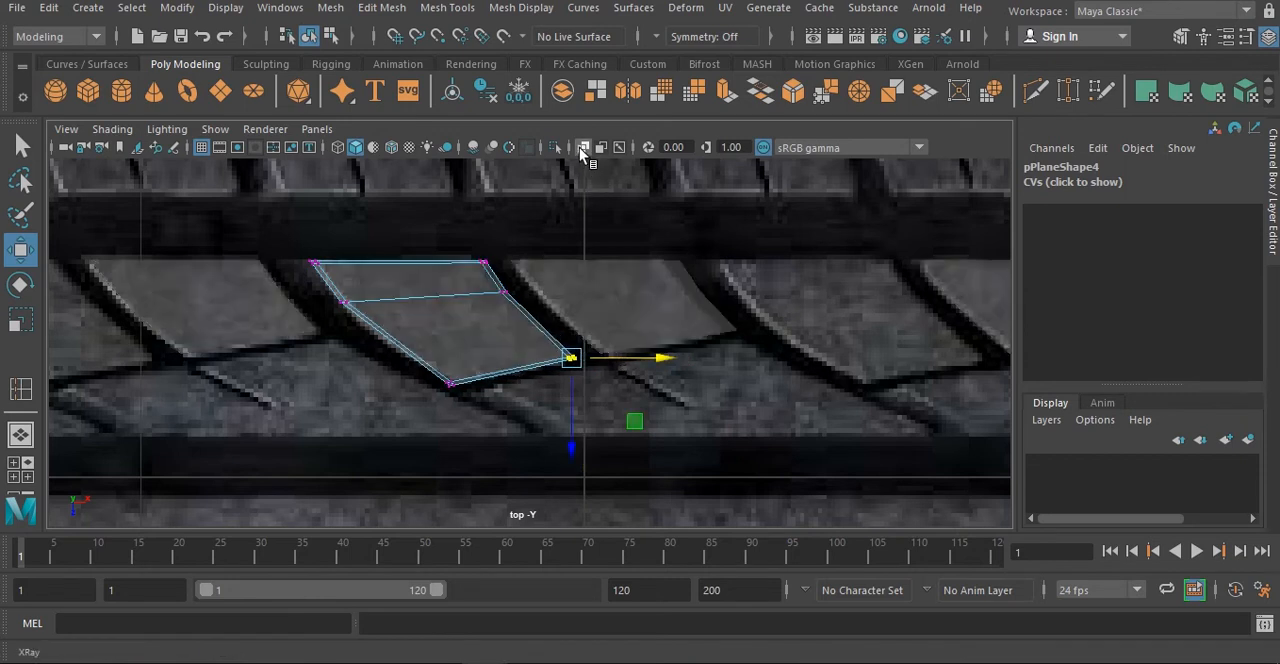
left_click(582, 148)
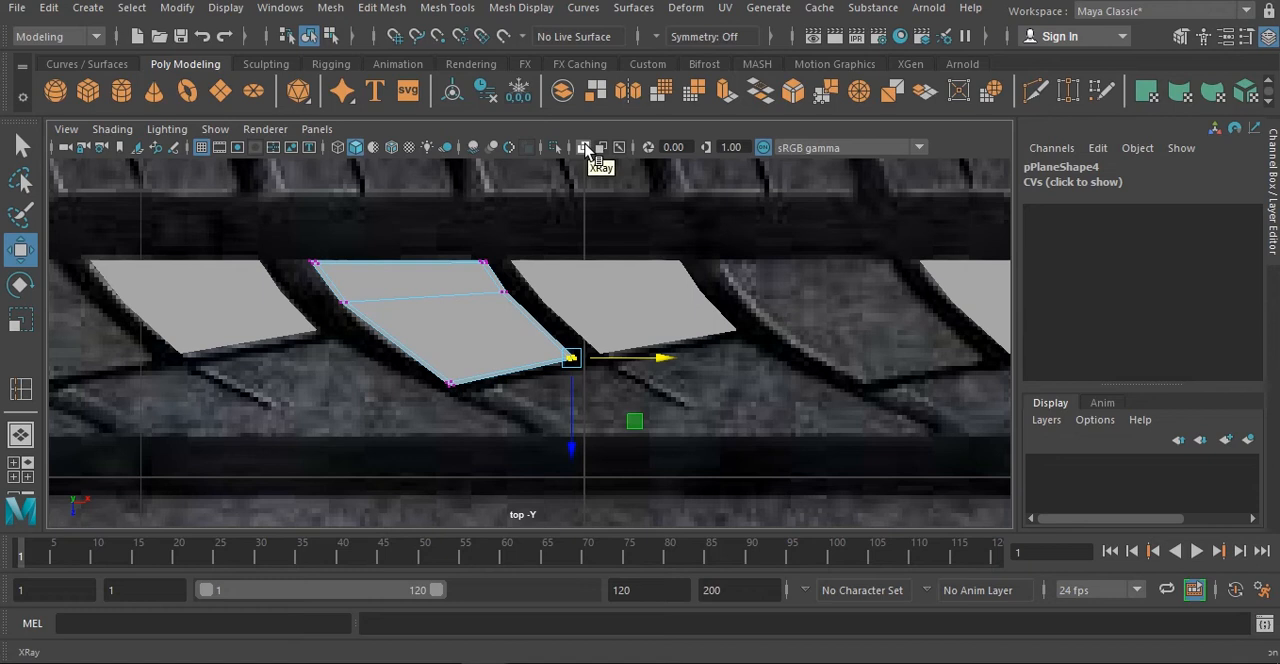
left_click(585, 148)
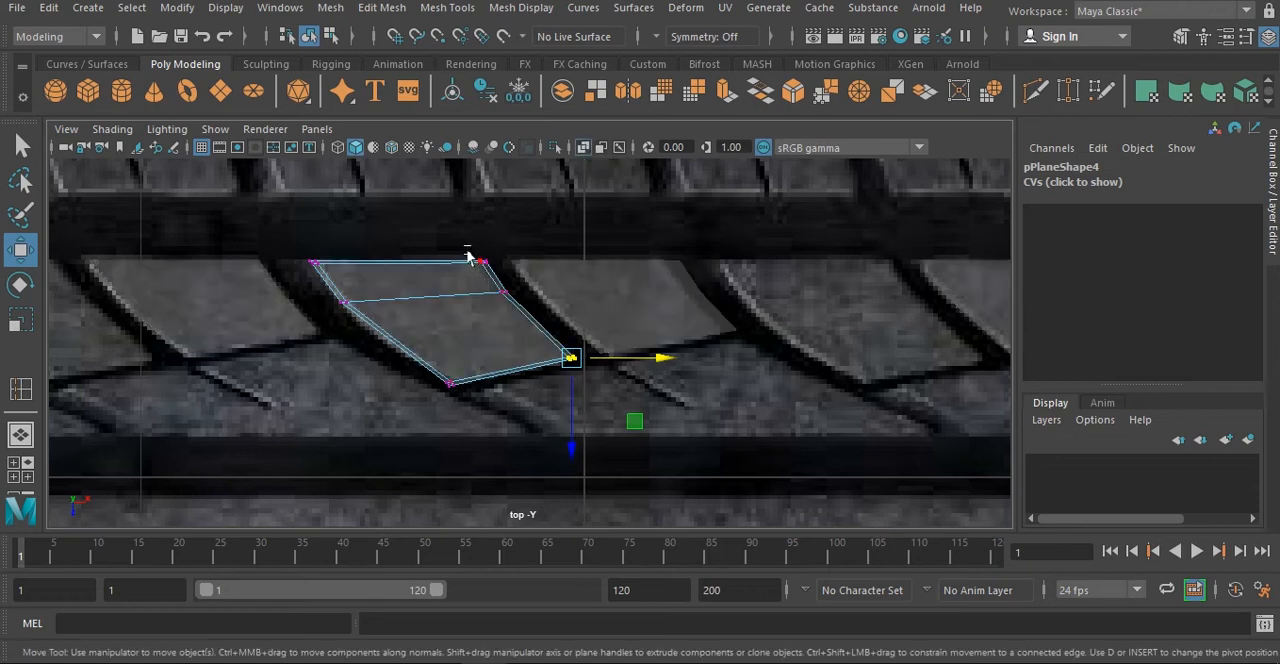
left_click_drag(467, 251, 518, 283)
left_click_drag(531, 291, 526, 290)
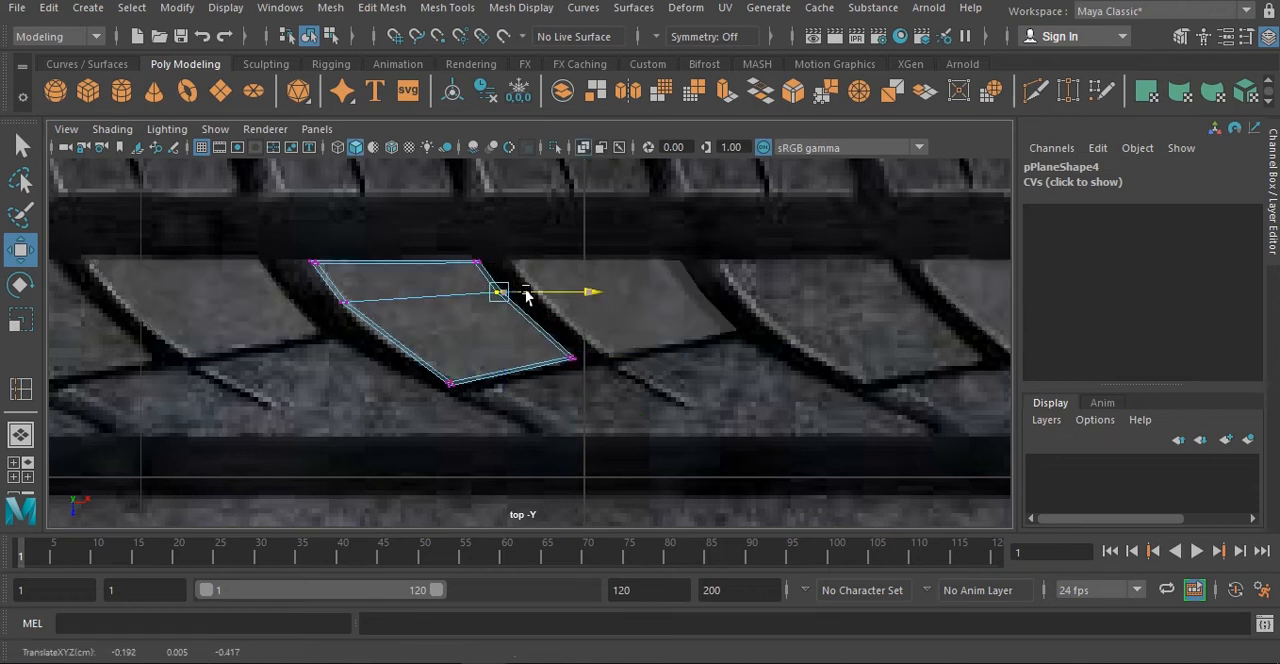
- Duplicate the larger block and move the copy to Translate X 0.49, over the matching tread block in the row
right_click_drag(489, 341, 574, 139)
middle_click_drag(620, 381, 484, 395, "alt")
left_click_drag(355, 332, 745, 382, "shift")
key("space")
key("space")
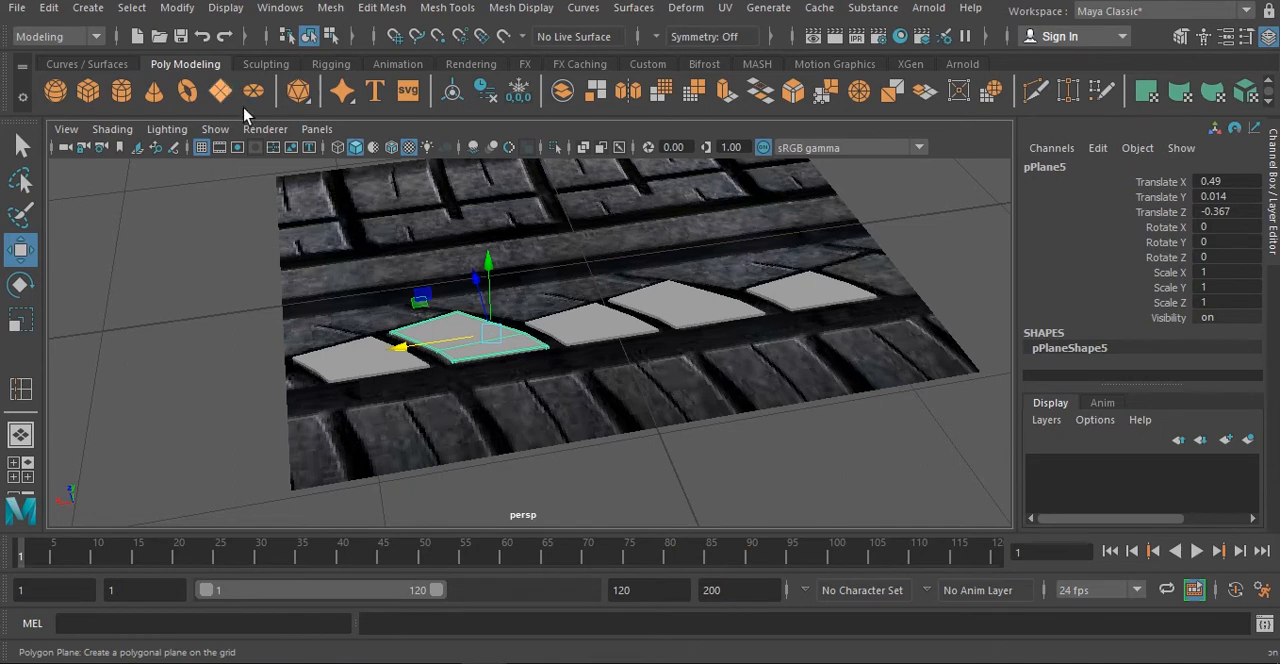
- Create a thin polygon plane in the top view over the tread area directly below the row of blocks
left_click(220, 91)
left_click_drag(771, 375, 814, 380, "alt")
key("space")
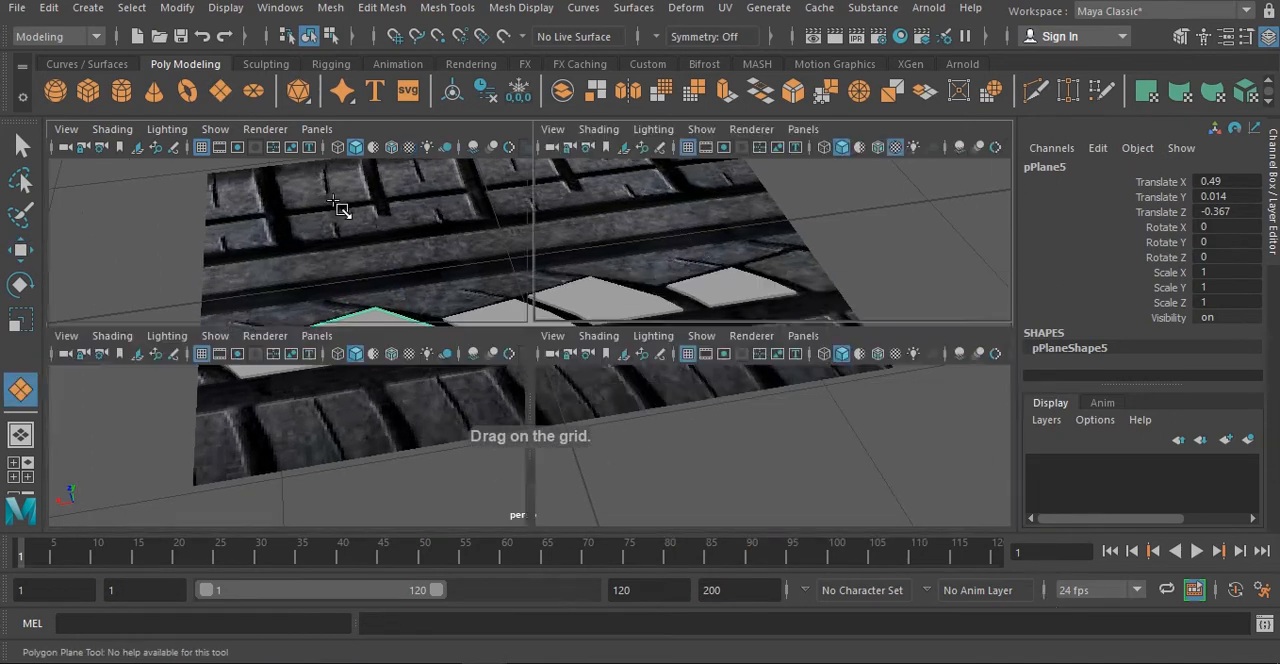
key("space")
scroll(594, 383, "up", 2)
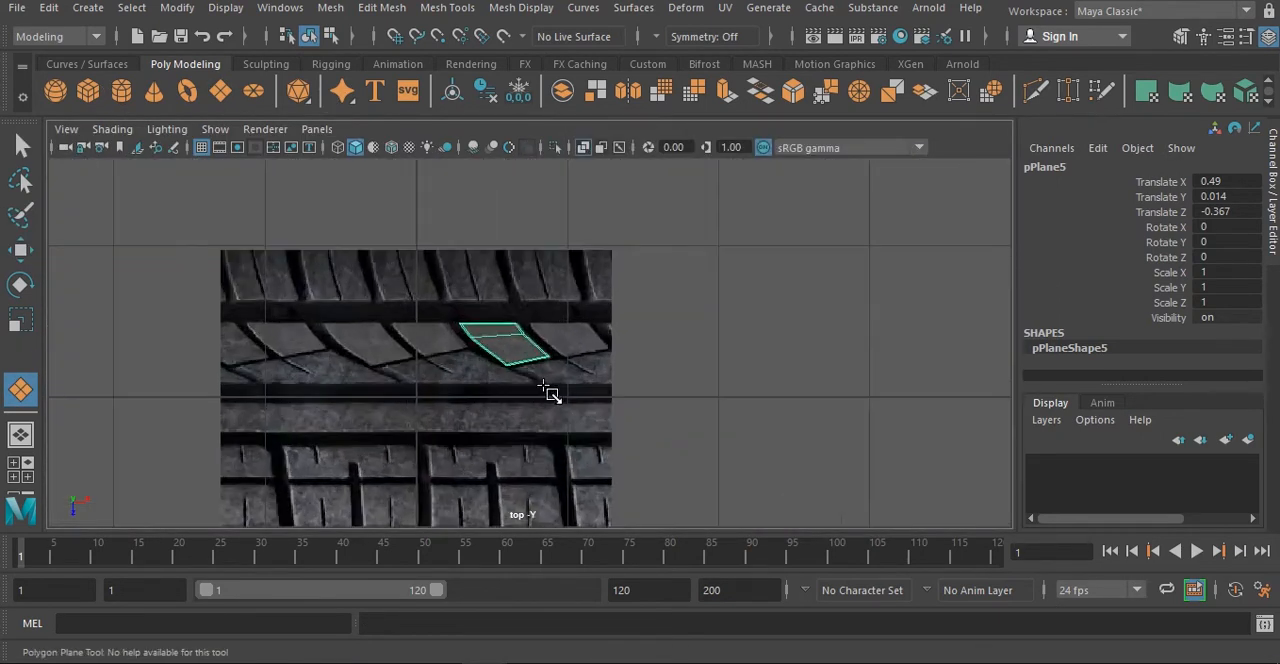
scroll(548, 392, "up", 2)
middle_click_drag(690, 422, 614, 421, "alt")
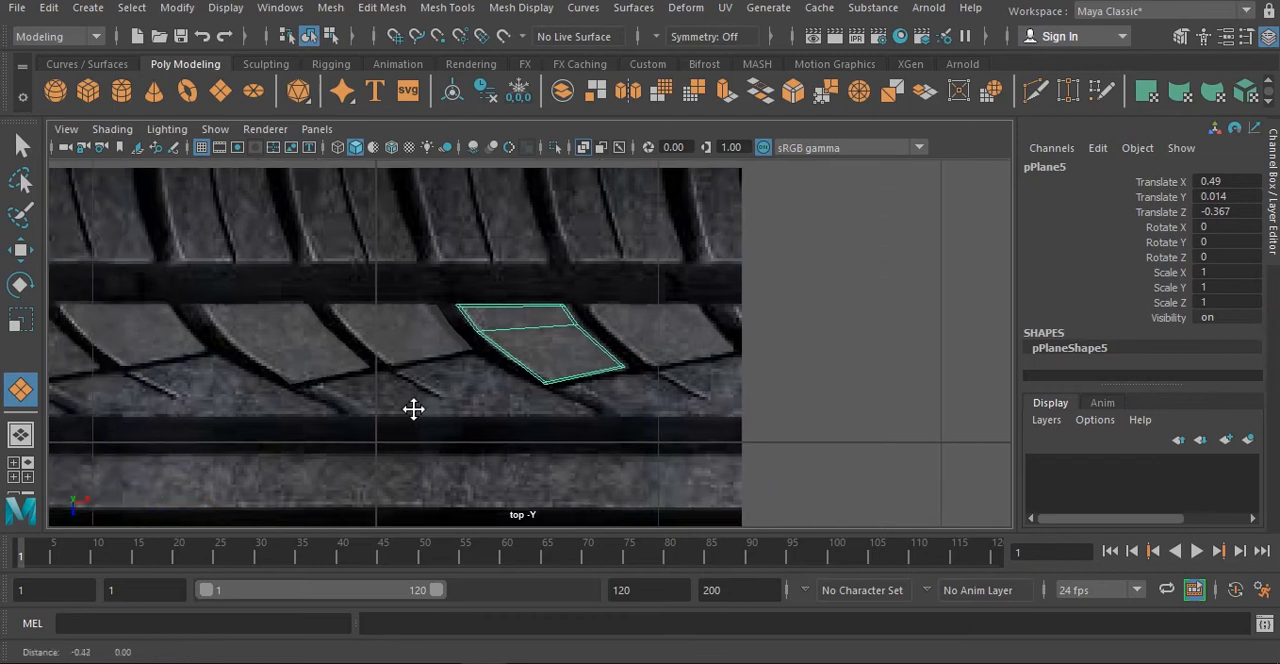
left_click_drag(352, 410, 512, 410)
- Move the new plane's upper corner vertex to the groove junction above it, undoing a move and readjusting the vertex
left_click_drag(597, 404, 521, 398)
right_click(601, 403)
left_click(498, 172)
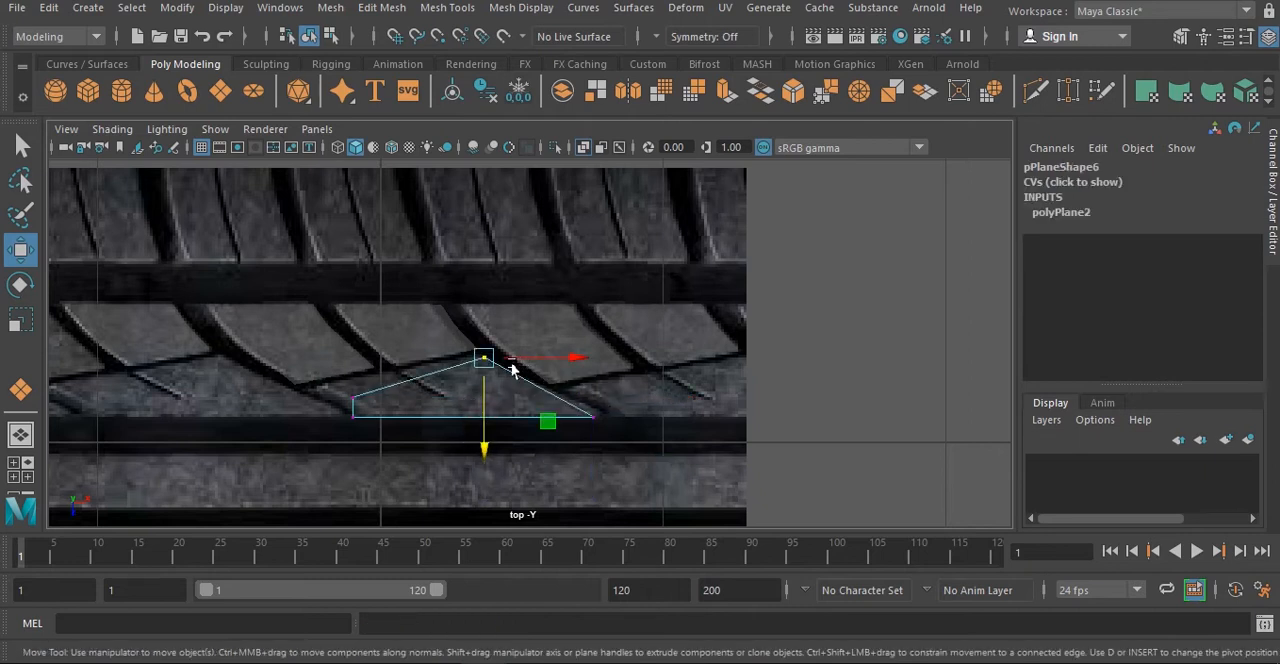
key("ctrl+z")
left_click_drag(503, 362, 511, 364)
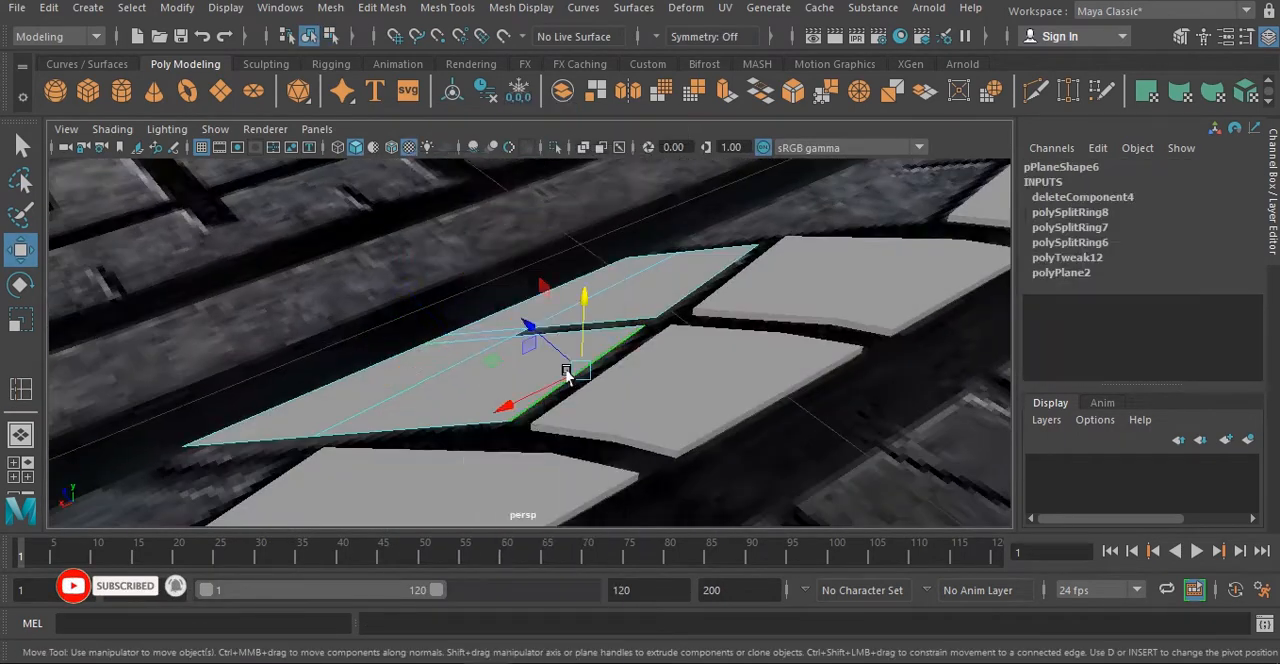
- Extrude the border edges of the lower tread shape and insert supporting edge loops along its borders
right_click_drag(613, 162, 672, 137)
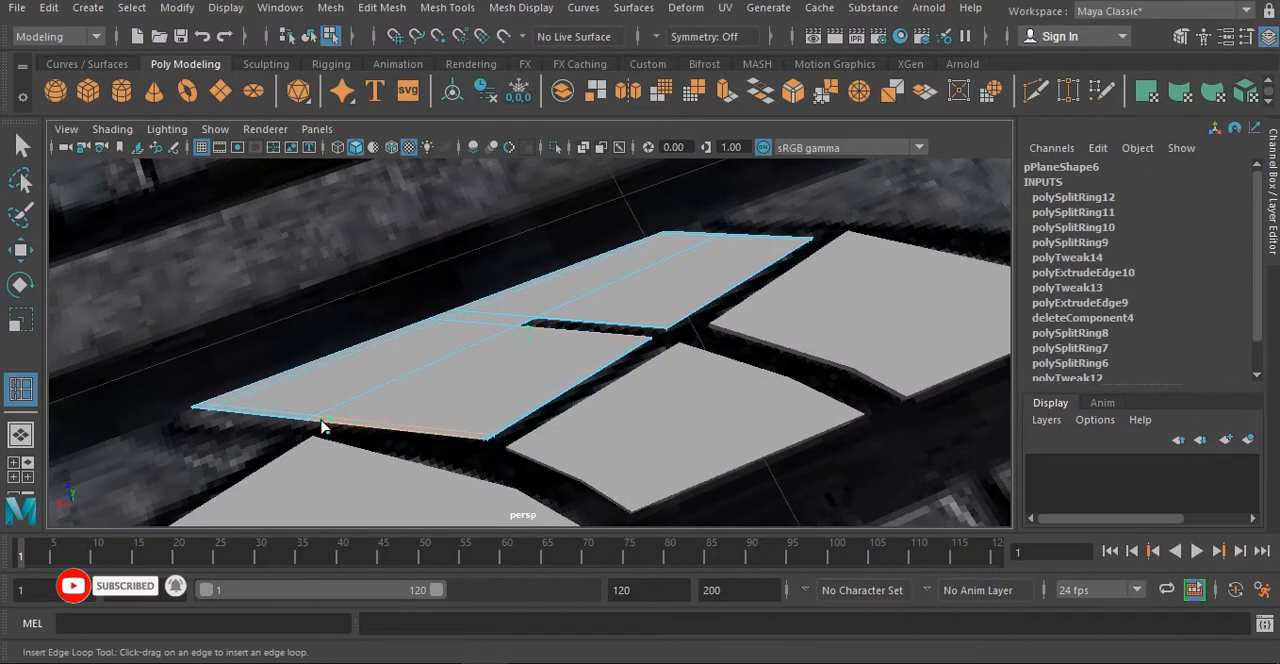
right_click(654, 163)
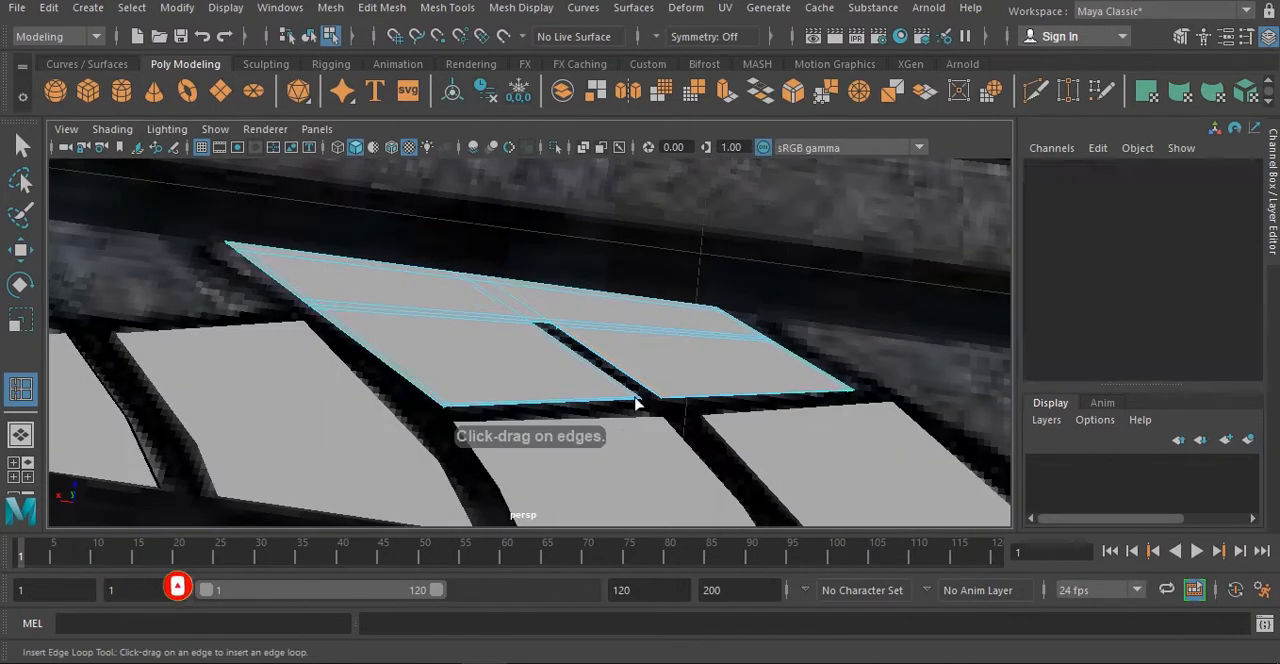
right_click(460, 170)
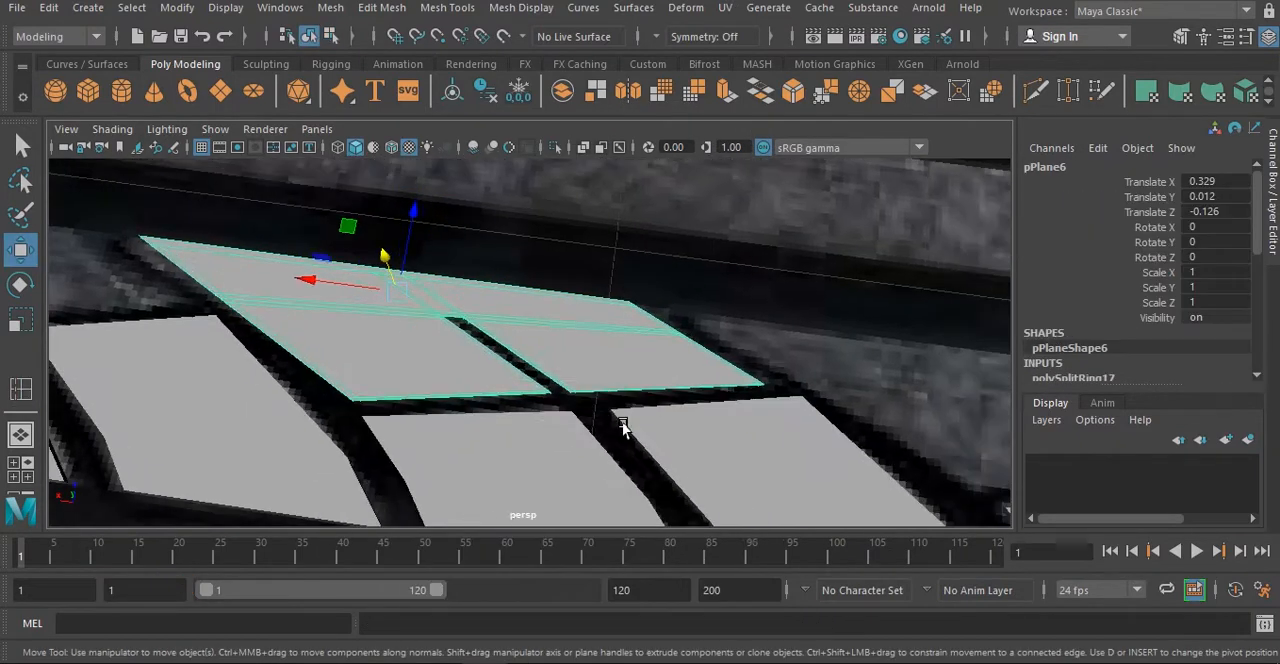
- Thicken the lower tread block by setting its vertical scale to 2.471
right_click_drag(697, 218, 580, 255, "shift")
right_click(651, 177)
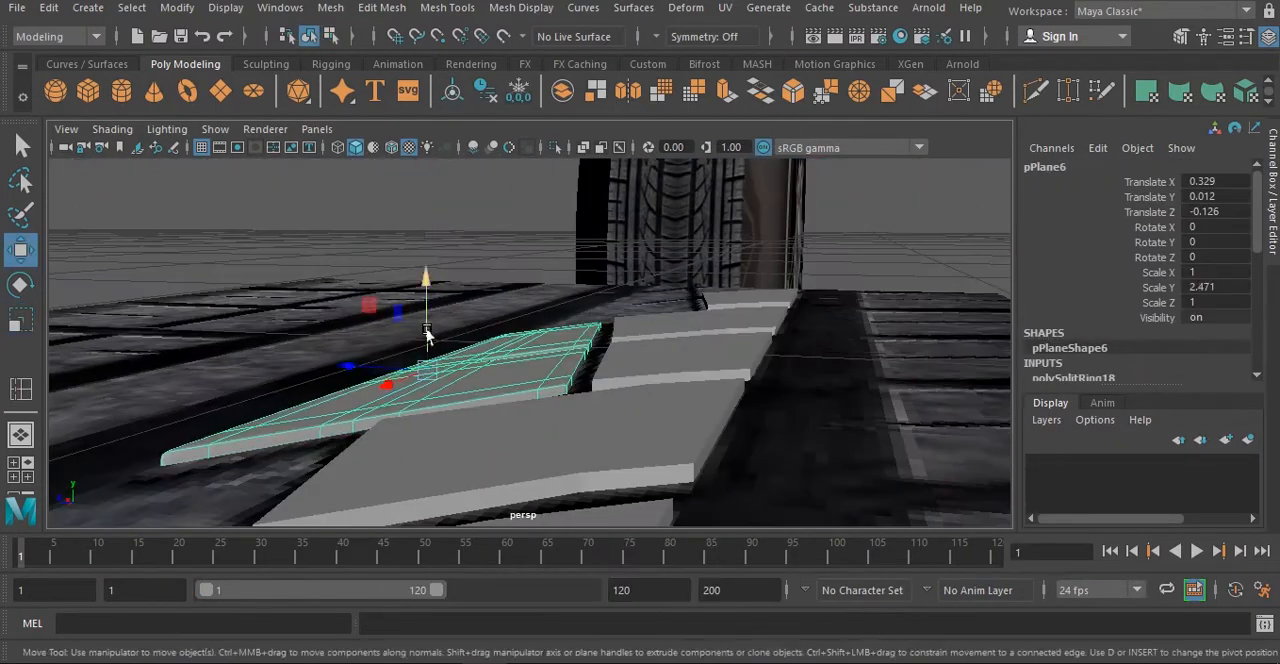
left_click_drag(439, 322, 444, 355)
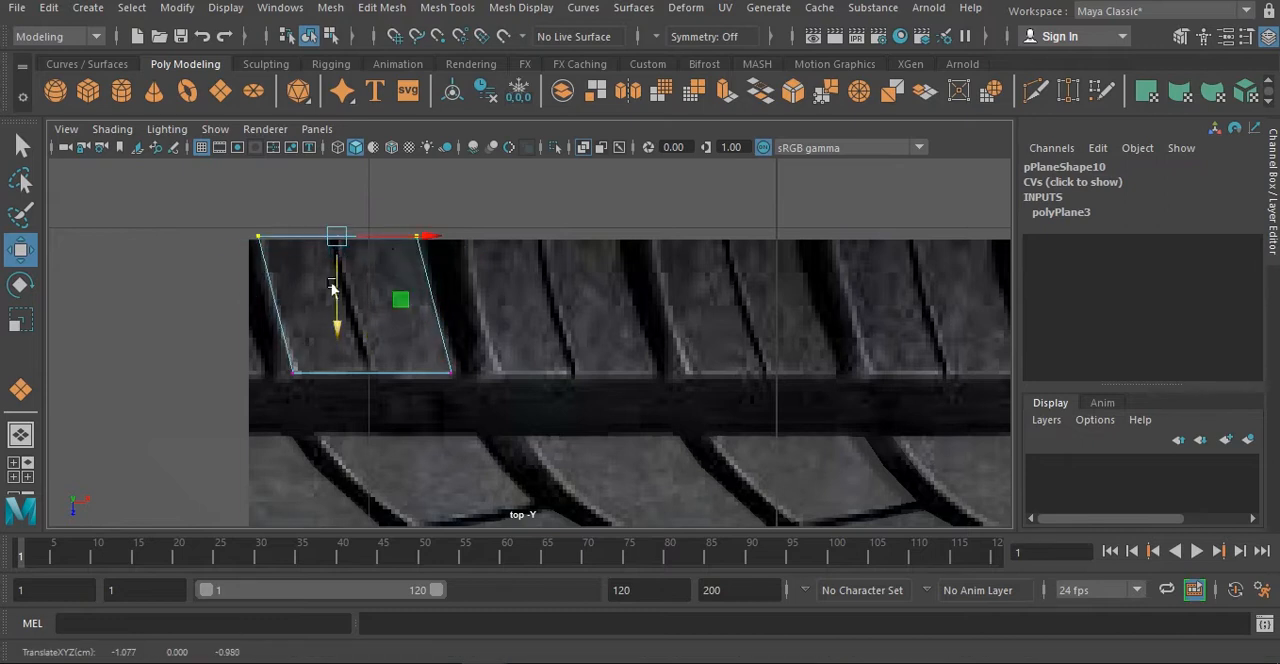
- Fit the new plane to the first outer-row tread block, divide it around the central groove, and extrude its border edges
right_click_drag(422, 218, 296, 253, "shift")
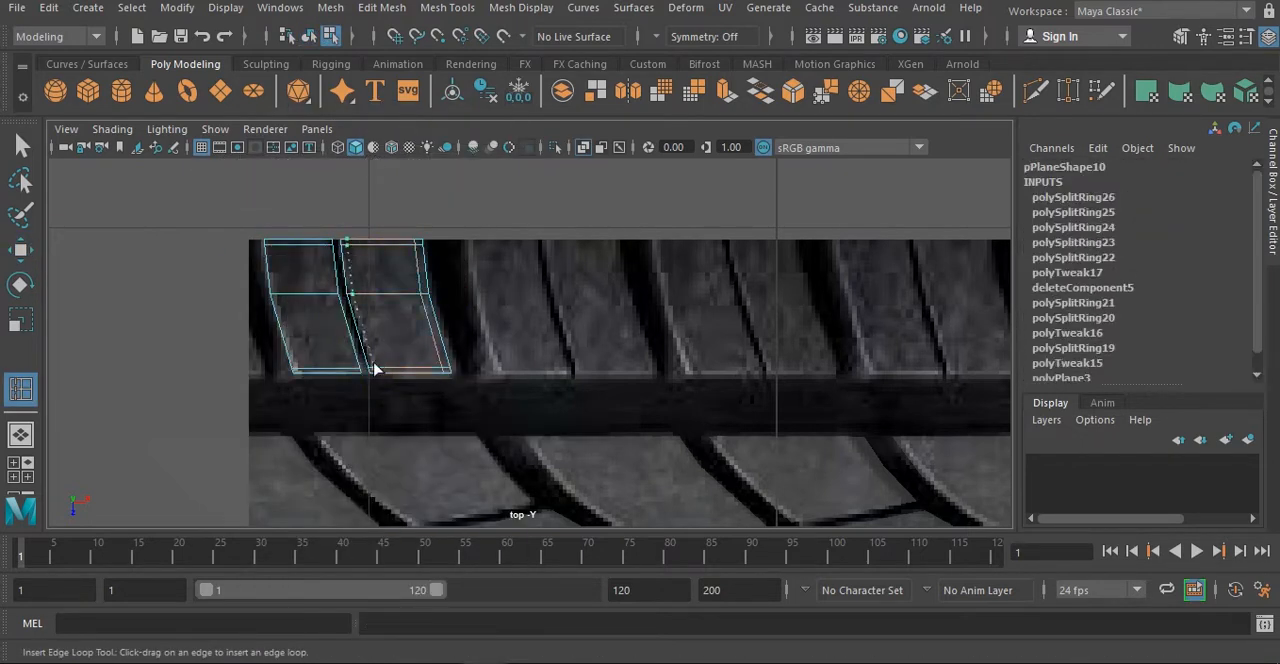
right_click_drag(365, 160, 370, 112)
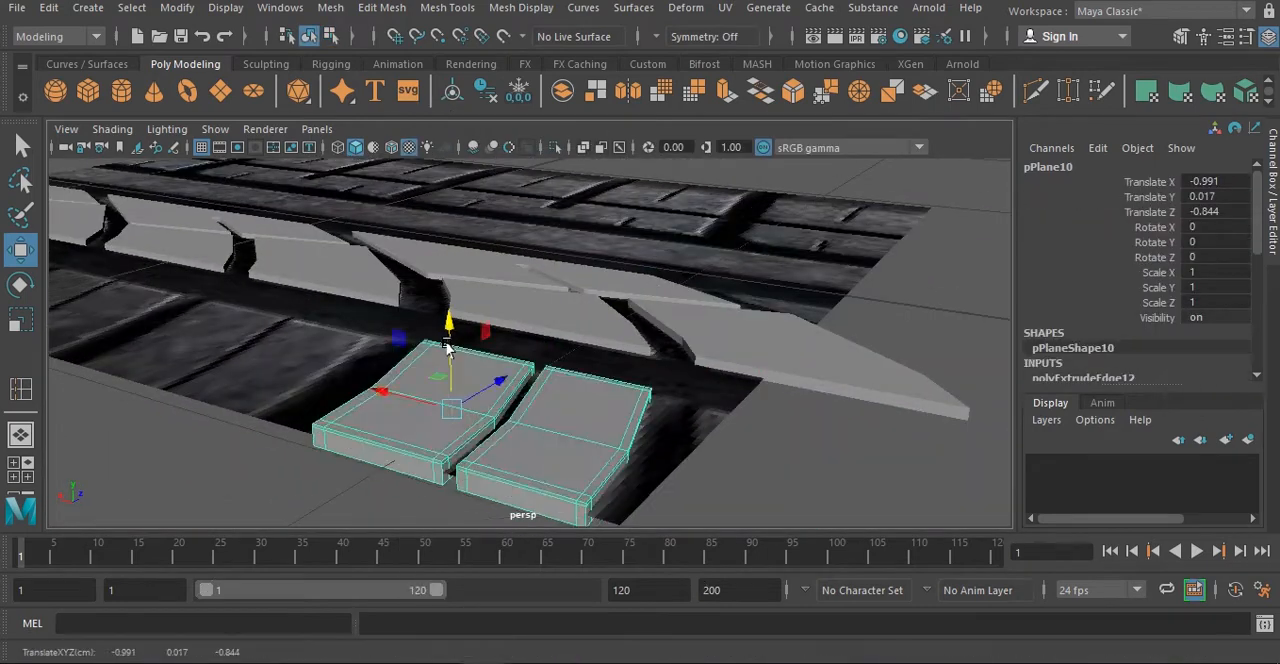
- Duplicate the grooved block along the outer tread row, placing the last copy at Translate X 1.369
left_click_drag(600, 470, 660, 493, "alt")
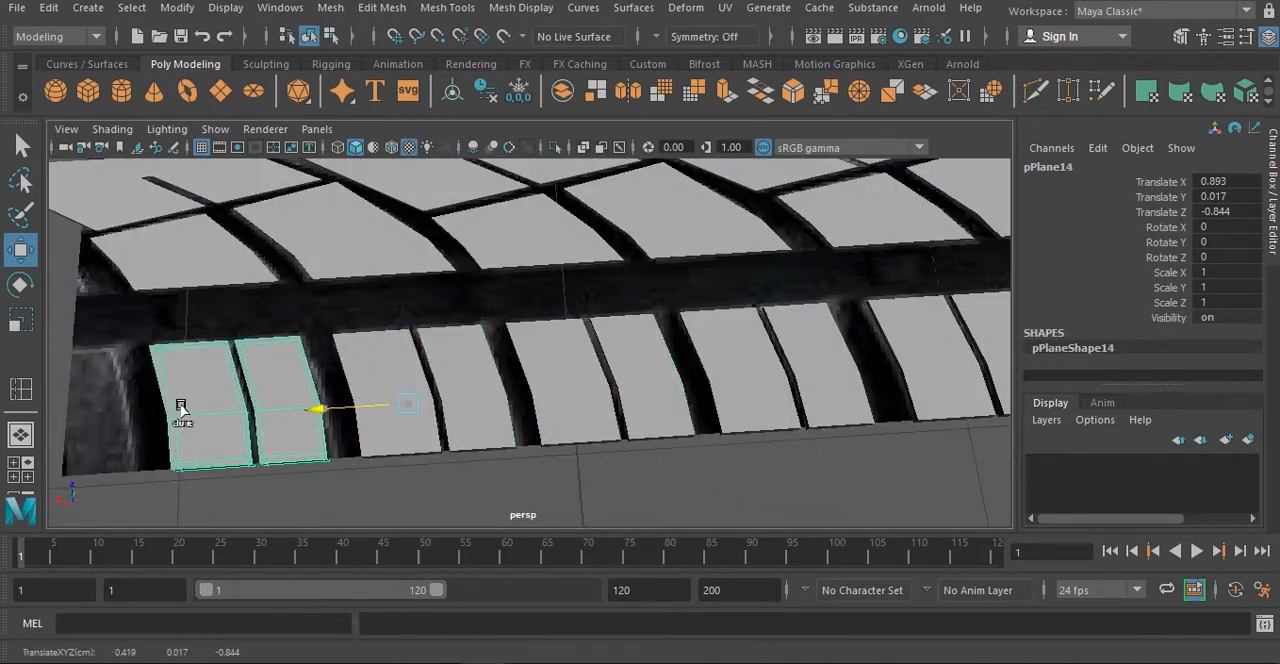
left_click_drag(592, 355, 517, 406, "alt")
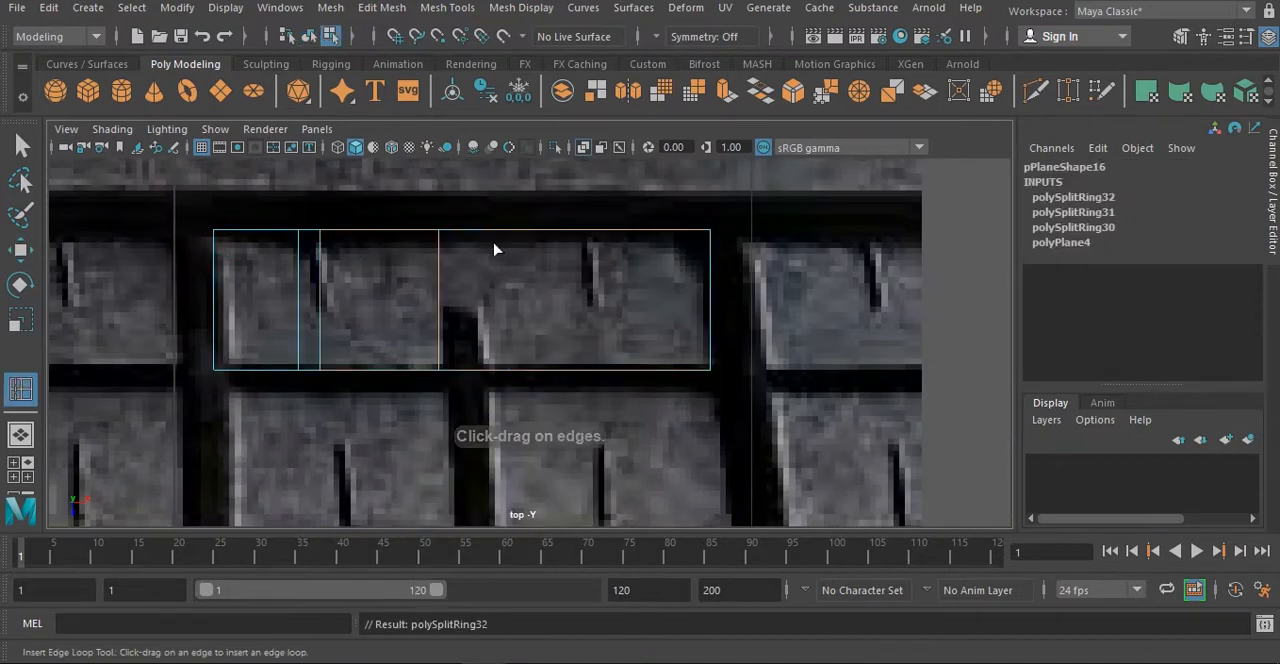
- Create a plane over the short, wide tread block in the top view, divide it with edge loops, and delete the slot faces
left_click(317, 277)
right_click(371, 258, "shift")
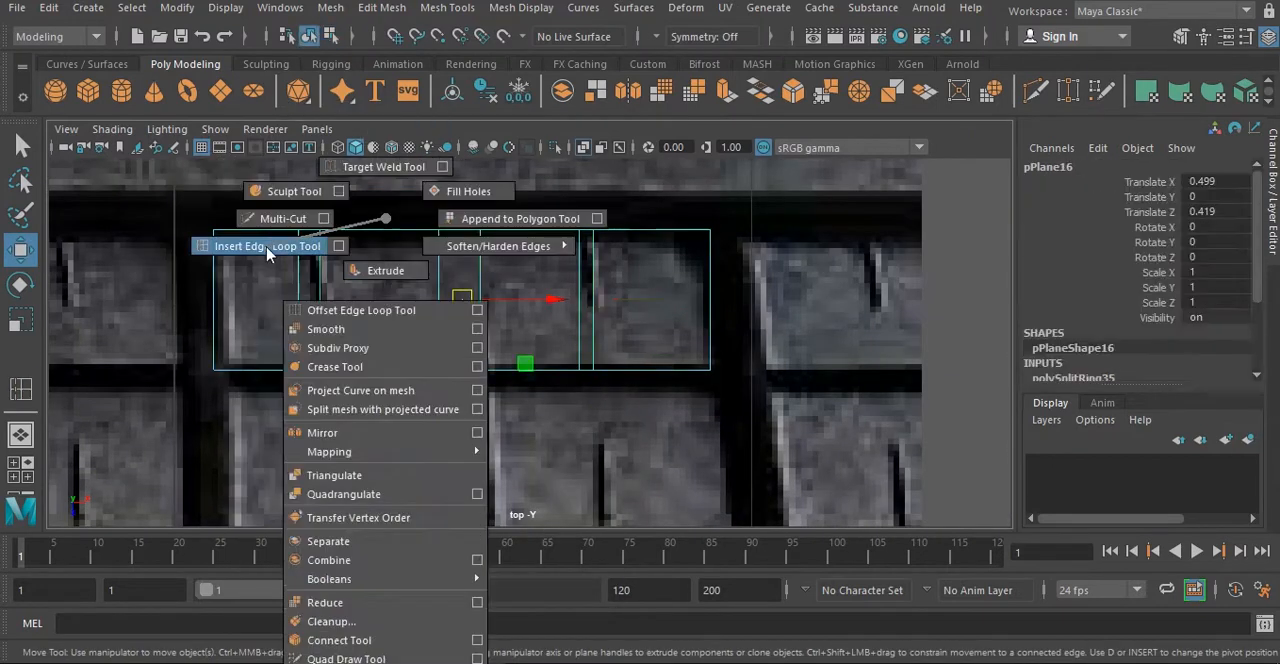
left_click(581, 302)
left_click(581, 302, "shift")
left_click(461, 337, "shift")
key("Delete")
- Move the outer vertices of the slotted plane inward to match the block's borders in the reference image
left_click_drag(206, 166, 735, 260)
left_click_drag(462, 318, 462, 335)
left_click_drag(690, 215, 740, 395)
left_click_drag(760, 312, 754, 314)
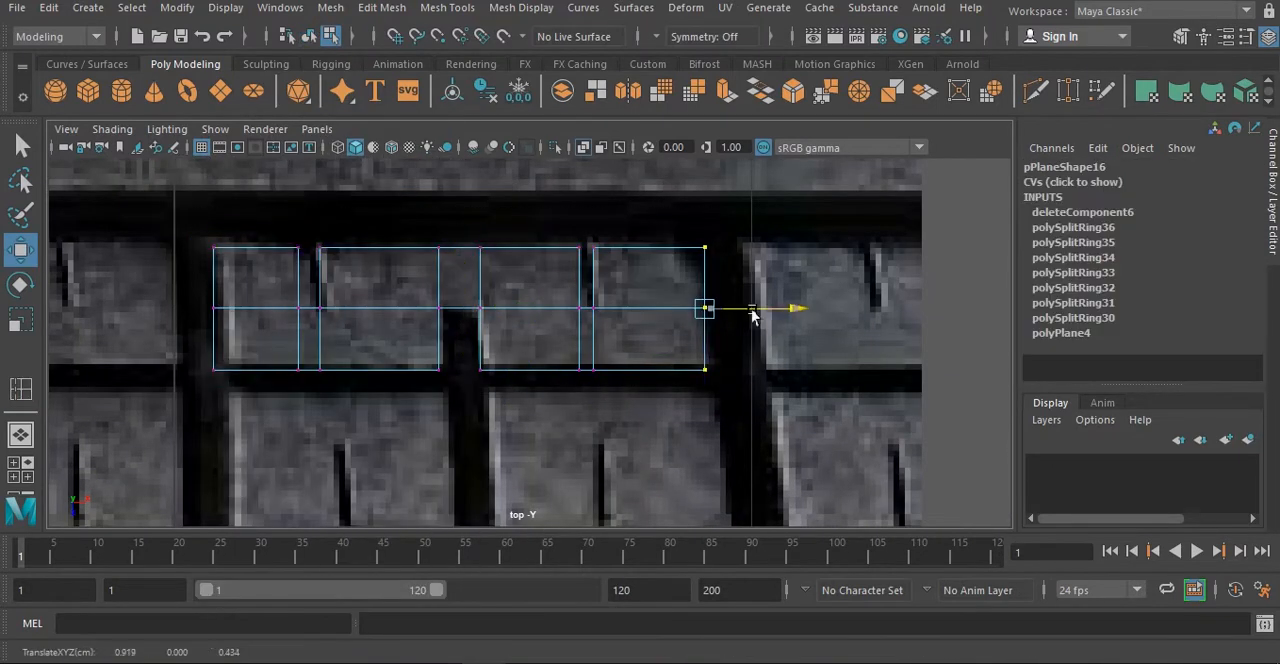
left_click_drag(459, 462, 459, 452)
left_click_drag(180, 215, 250, 400)
left_click_drag(298, 306, 312, 308)
- Insert supporting edge loops along the outer borders and slots of the slotted tread shape
right_click_drag(523, 163, 590, 135)
right_click(526, 190, "shift")
left_click_drag(480, 262, 480, 254)
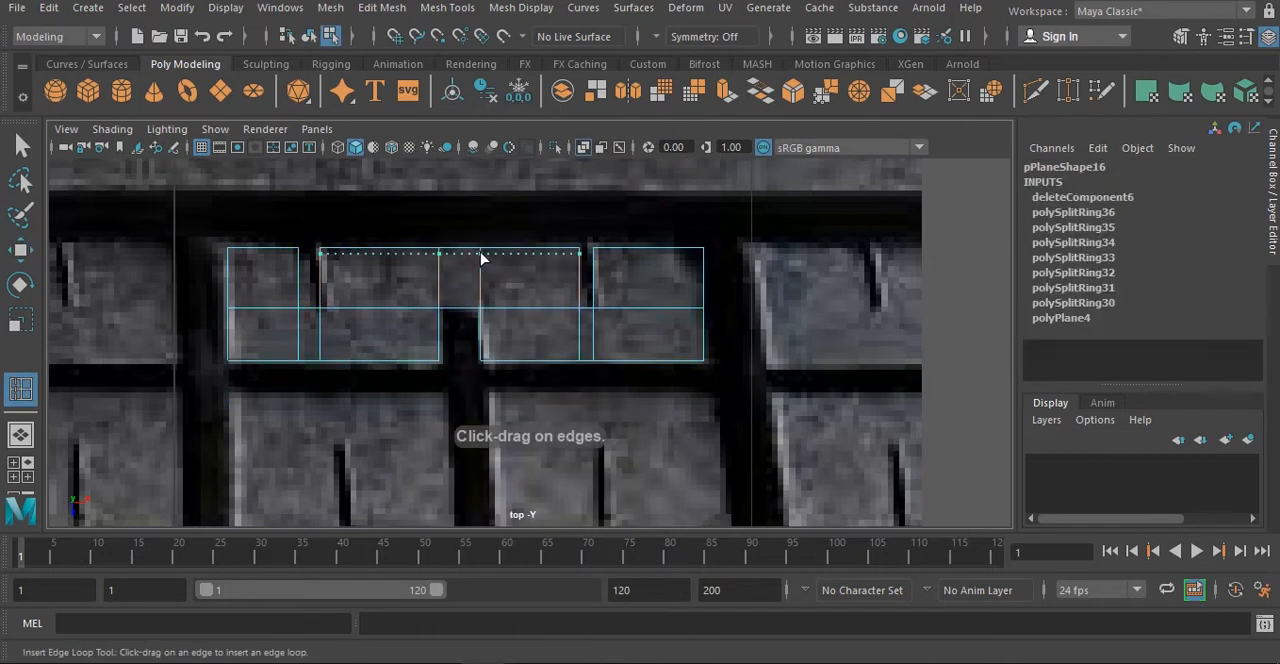
left_click(594, 254)
left_click_drag(690, 250, 698, 254)
left_click(598, 308)
left_click(594, 302)
left_click(594, 314)
left_click(480, 304)
left_click(438, 314)
left_click(298, 303)
left_click(298, 253)
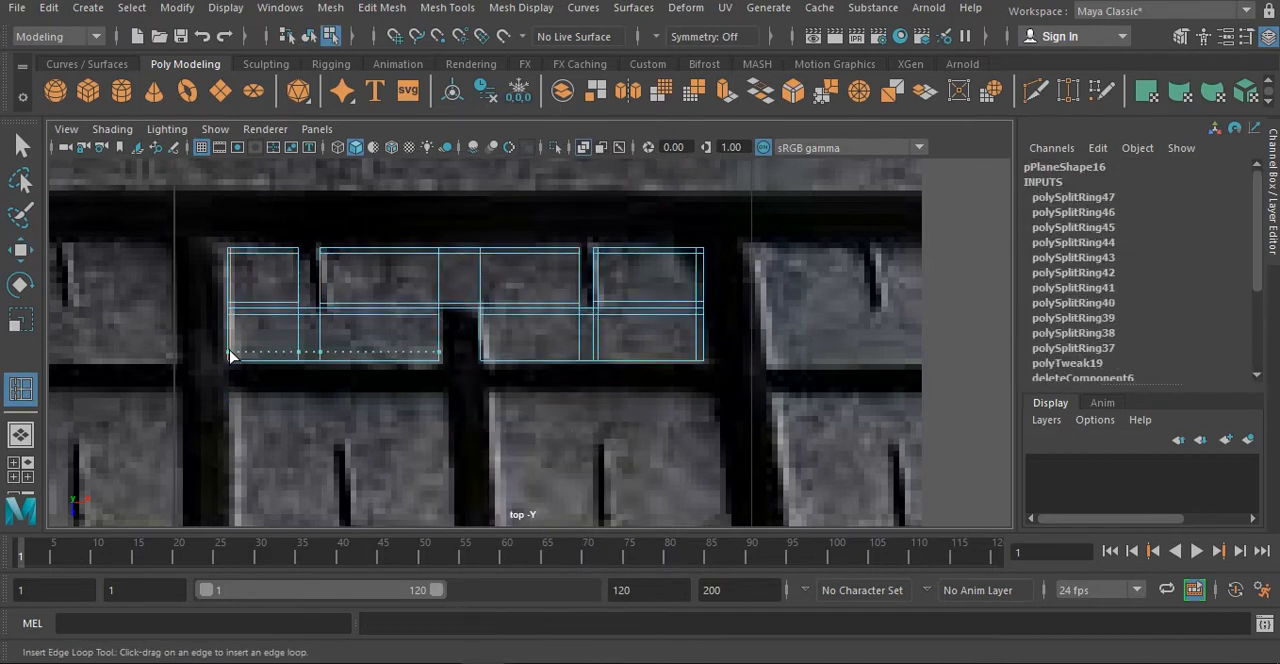
left_click(572, 308)
- Raise the slotted tread shape to Translate Y 0.025 and extrude its border edges into a thick block
key("space")
key("space")
key("w")
left_click_drag(386, 301, 386, 288)
right_click_drag(516, 162, 516, 112)
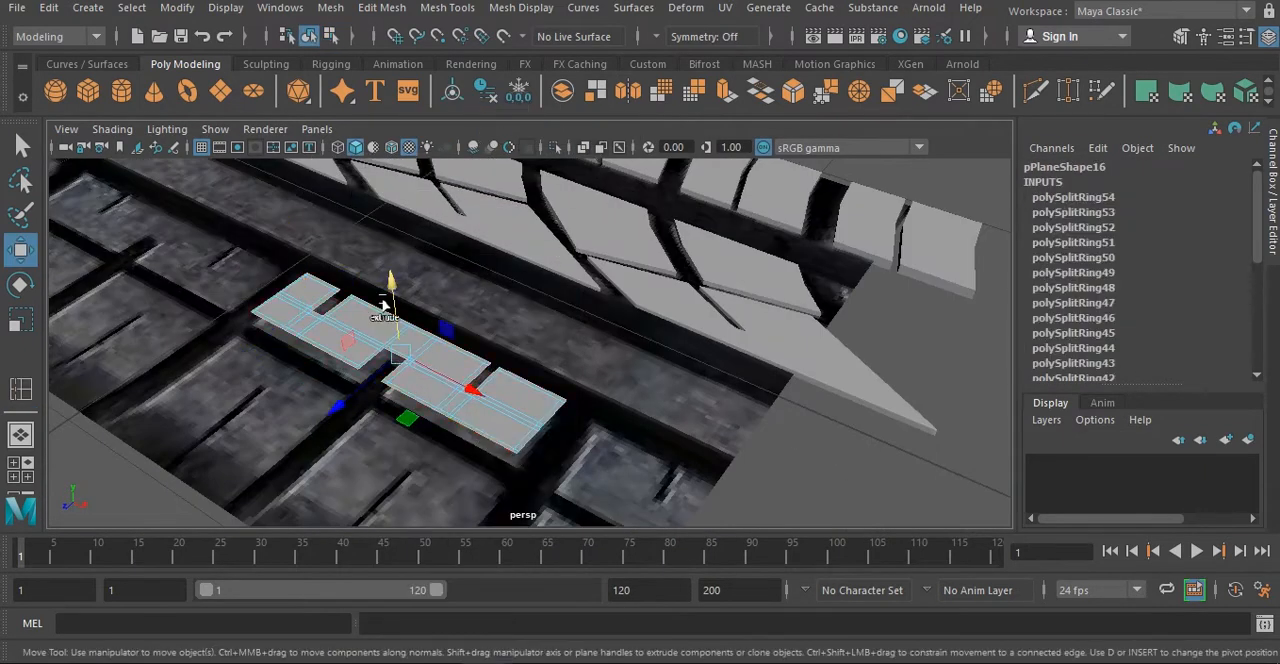
left_click_drag(386, 303, 386, 318, "shift")
left_click_drag(400, 310, 459, 240, "alt")
right_click_drag(459, 162, 540, 138)
mouse_move(500, 330)
left_mouse_down("alt")
mouse_move(571, 417)
mouse_move(560, 430)
left_mouse_up("alt")
- Duplicate the slotted block along its tread row, placing the last copy at Translate X -1.385
left_click_drag(712, 448, 443, 440, "shift")
mouse_move(443, 440)
left_mouse_down("shift")
mouse_move(991, 457)
mouse_move(970, 457)
left_mouse_up("shift")
left_click_drag(970, 457, 194, 430, "shift")
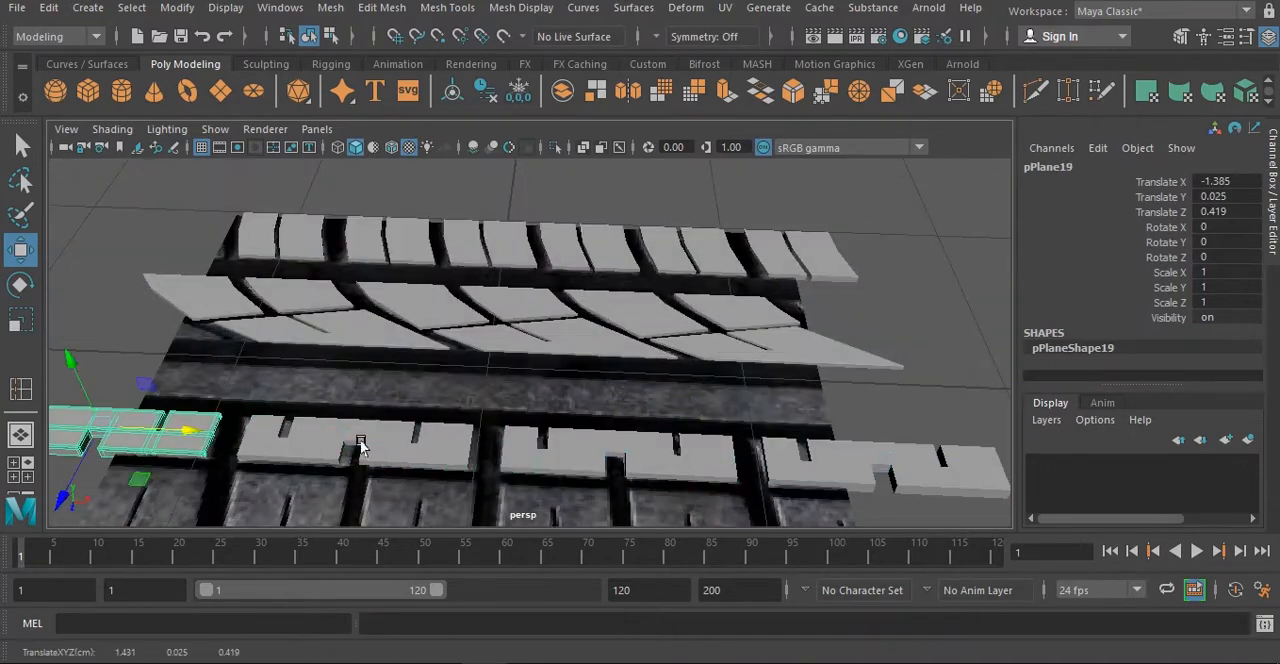
- Create a polygon plane in the top view over the tread block directly below the slotted row
mouse_move(357, 446)
left_mouse_down("alt")
mouse_move(545, 390)
mouse_move(430, 400)
left_mouse_up("alt")
left_click(220, 91)
key("space")
key("space")
middle_click_drag(209, 423, 325, 155, "alt")
left_click_drag(223, 231, 446, 391)
key("w")
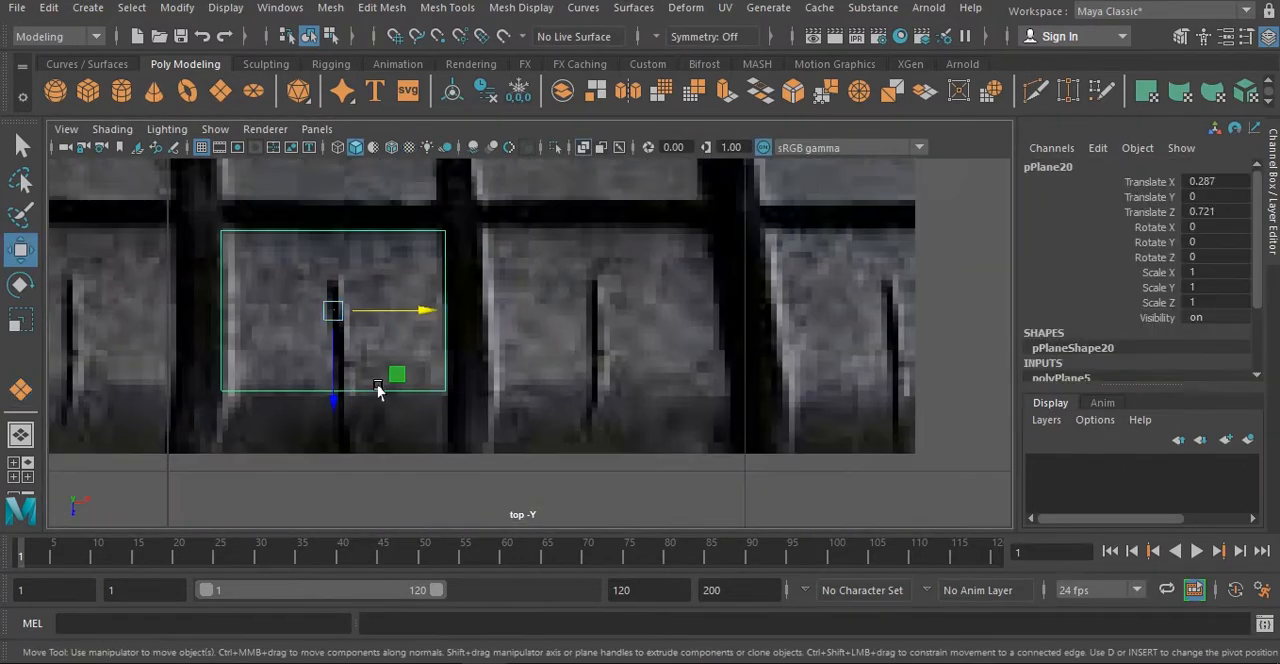
- Raise the new plane slightly above the reference and extrude its outer edge to the tread border
key("space")
key("space")
left_click_drag(446, 300, 446, 288)
right_click_drag(463, 366, 463, 318)
left_click_drag(392, 446, 358, 500, "shift")
left_click_drag(440, 400, 526, 346, "alt")
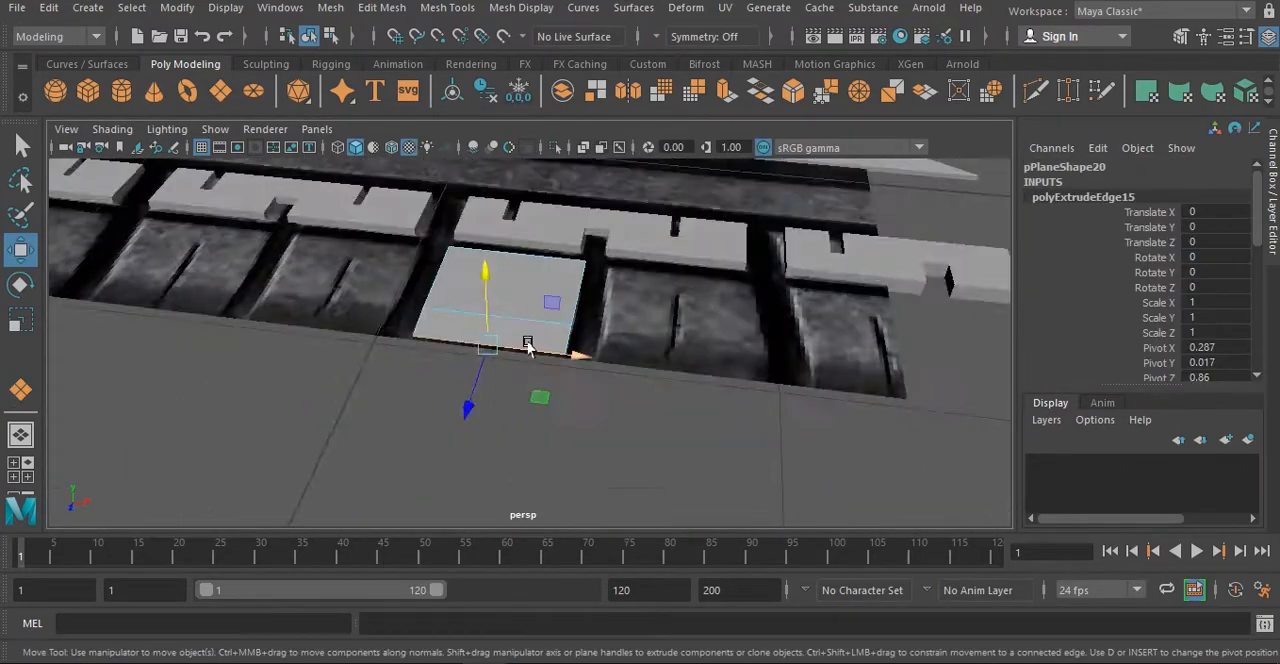
- Insert edge loops around the narrow slit in the lower tread plane and delete the faces over the slit
key("space")
key("space")
right_click_drag(398, 218, 278, 243, "shift")
left_click_drag(318, 397, 326, 397)
right_click_drag(390, 190, 390, 240)
left_click_drag(318, 330, 314, 430)
key("Delete")
- Insert supporting edge loops along the slit and outer borders of the lower tread shape and turn on its smooth preview
right_click_drag(386, 163, 479, 122)
right_click_drag(386, 200, 270, 226, "shift")
left_click_drag(326, 245, 326, 223)
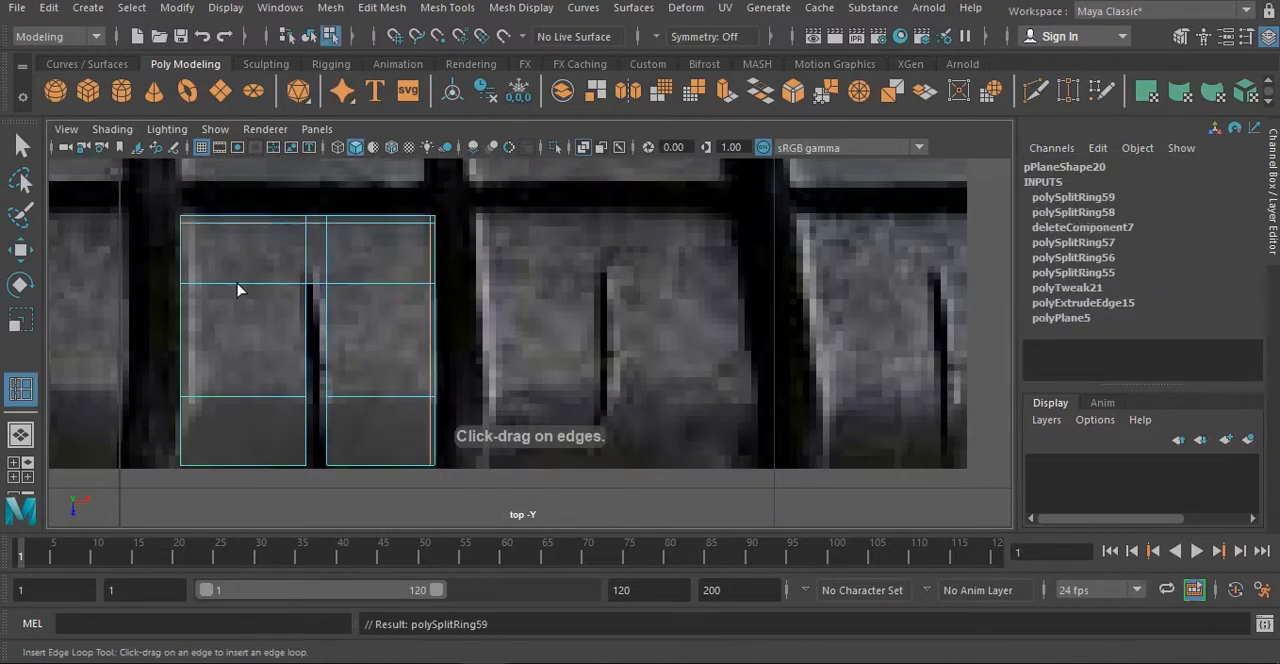
left_click_drag(326, 440, 325, 462)
key("w")
right_click_drag(354, 294, 240, 320, "shift")
key("w")
right_click_drag(330, 430, 420, 390)
key("3")
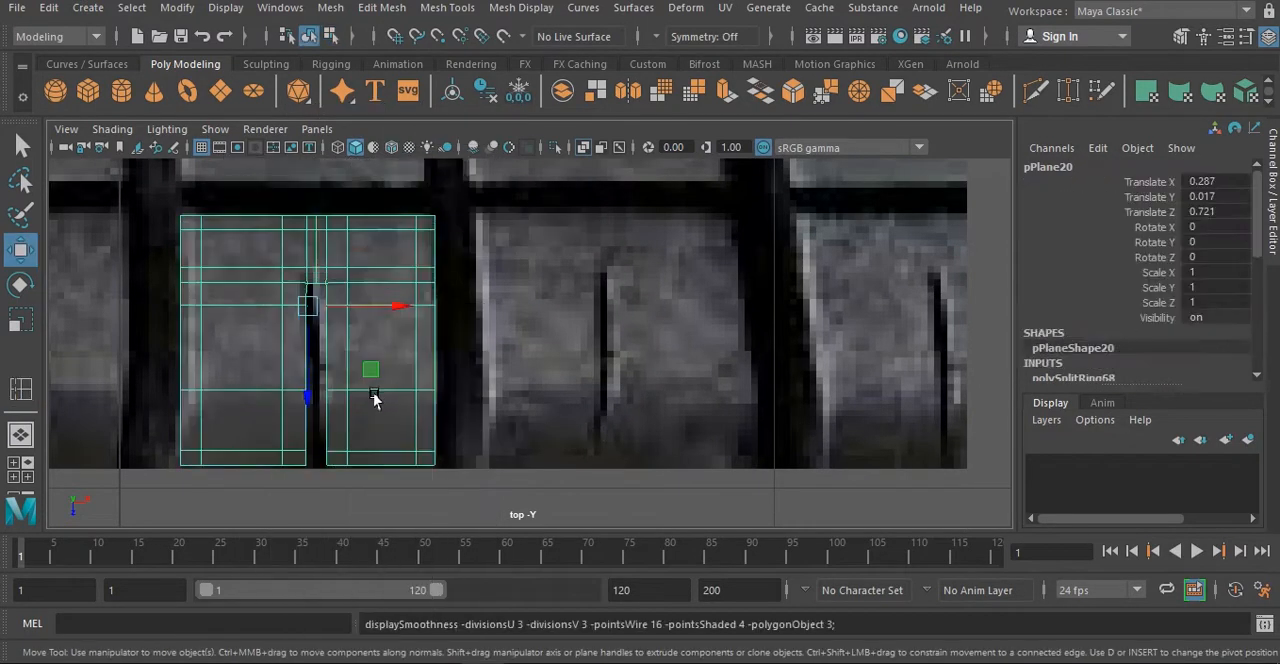
- Extrude the border edges of the slit tread shape for thickness and raise it to Translate Y 0.045
key("space")
key("space")
left_click_drag(550, 390, 560, 300, "alt")
double_click(603, 266)
left_click_drag(480, 206, 480, 234, "shift")
right_click_drag(500, 250, 592, 208)
left_click_drag(603, 240, 603, 228)
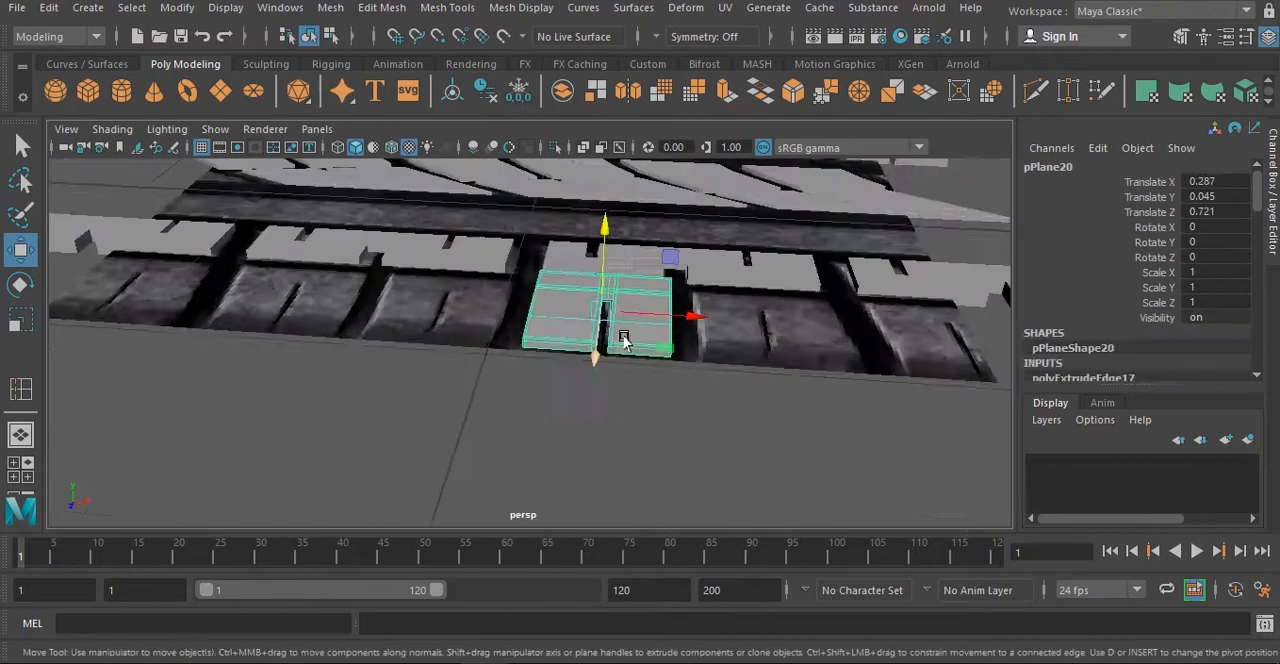
- Duplicate the slit block across the outermost tread row, placing the last copy at Translate X -1.126
key("ctrl+d")
left_click_drag(656, 415, 774, 428)
left_click_drag(800, 470, 745, 430, "alt")
left_click_drag(742, 380, 868, 394, "shift")
left_click_drag(866, 394, 368, 346, "shift")
left_click_drag(366, 344, 244, 337, "shift")
- Remove the tread reference image plane from beneath the modeled blocks
scroll(817, 380, "down", 8)
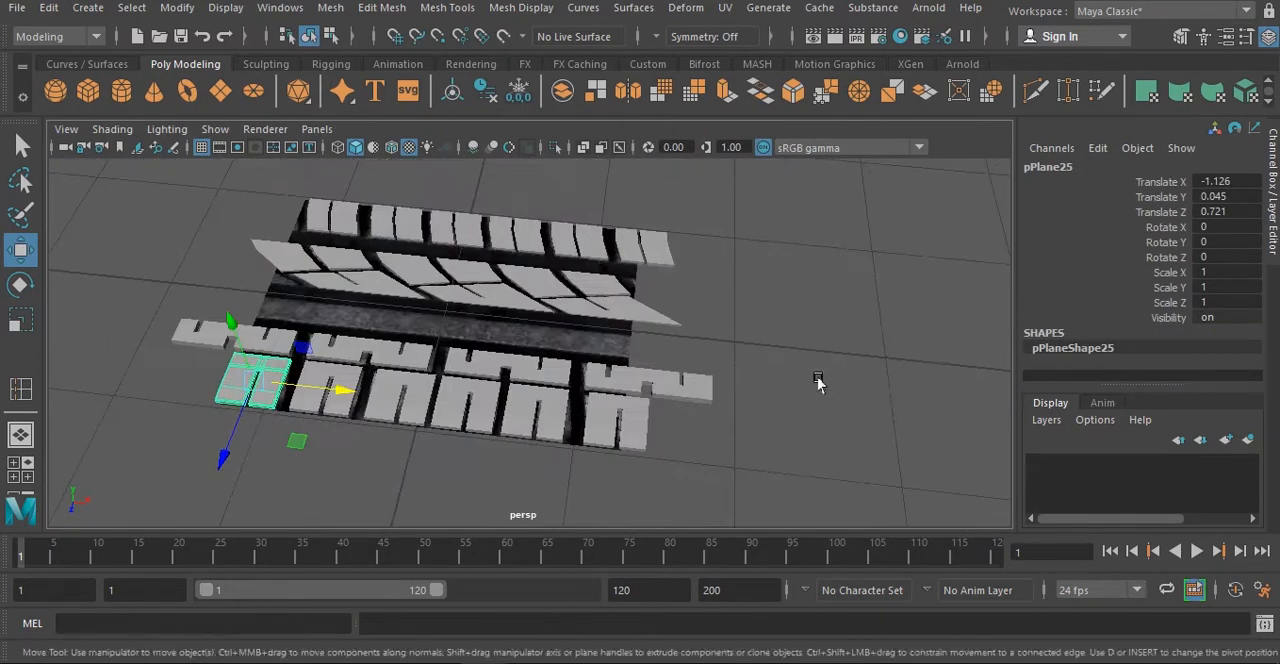
left_click_drag(430, 340, 452, 357, "alt")
left_click(312, 340)
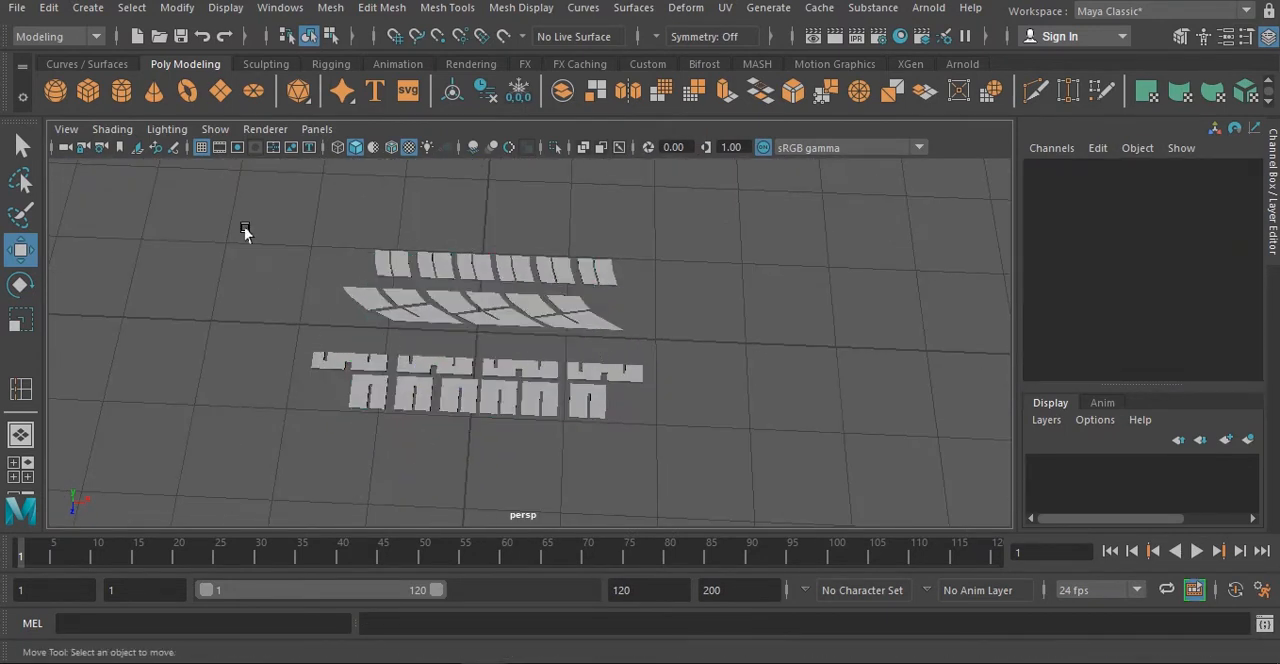
- Combine all the tread blocks into a single mesh
left_click_drag(245, 232, 709, 471)
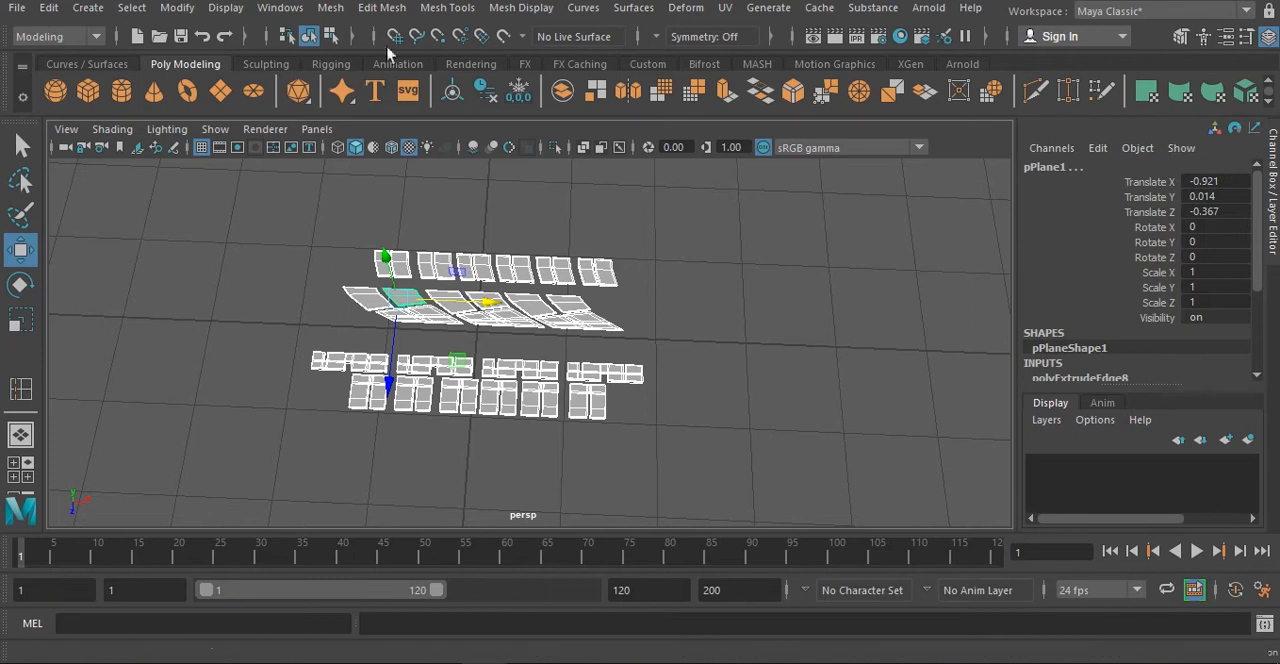
left_click(330, 7)
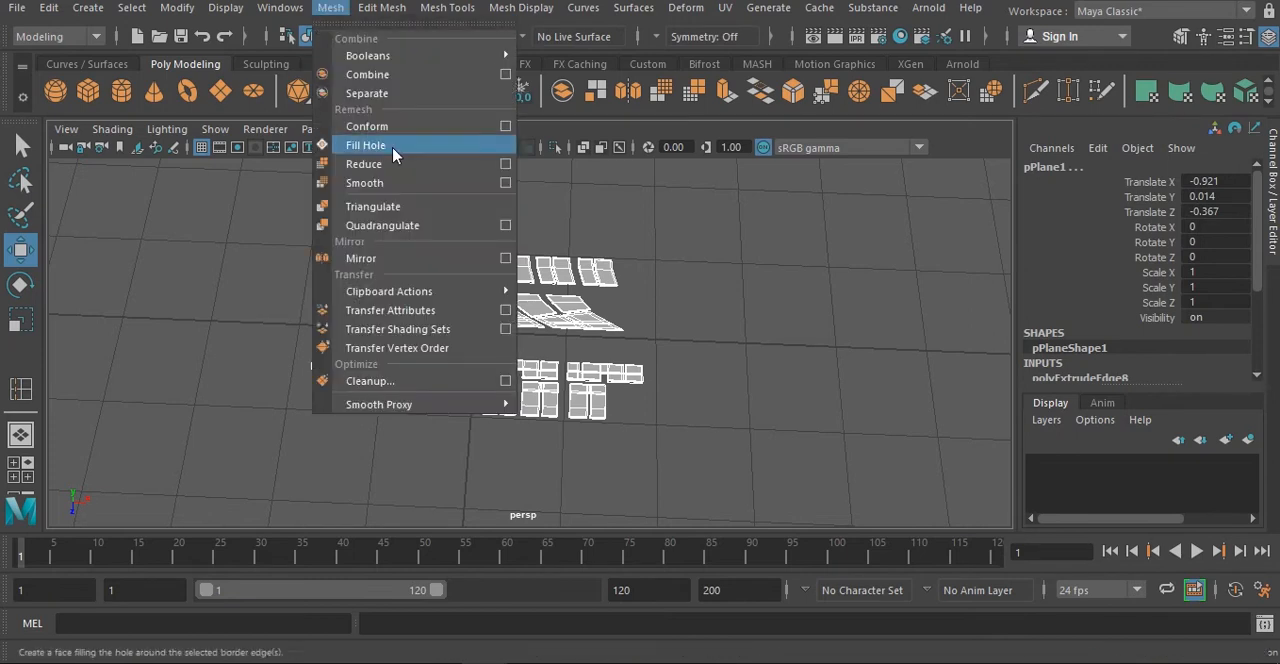
left_click(380, 80)
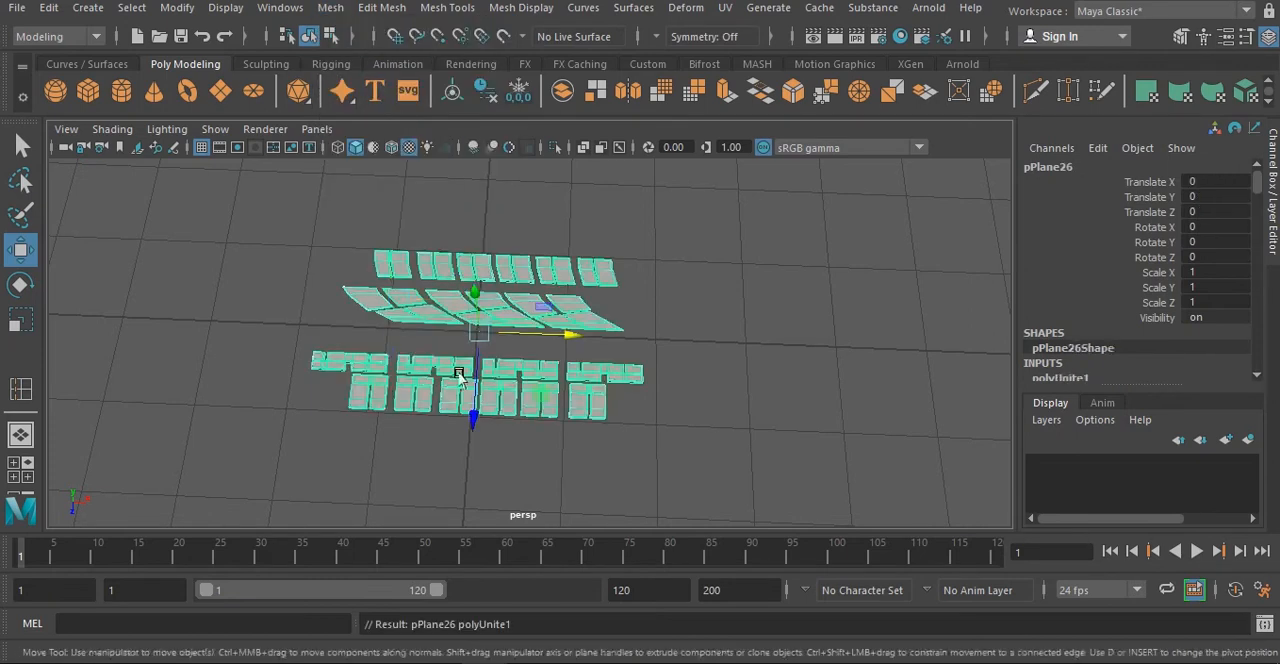
- Move the combined tread's pivot to the outer side of the grooved block row and start setting up Duplicate Special
left_click_drag(540, 355, 734, 346, "alt")
key("d")
scroll(649, 411, "up", 4)
left_click(48, 7)
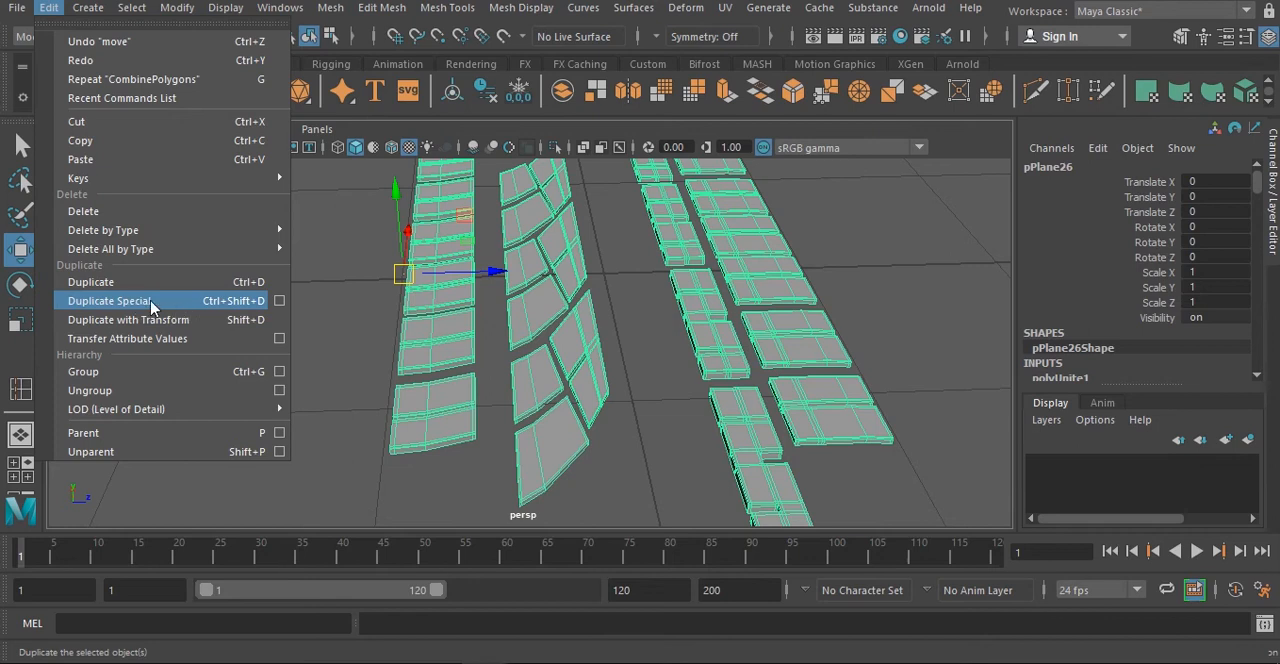
- Mirror-copy the combined tread across Z using Duplicate Special with geometry type Copy and Scale 1, 1, -1
left_click(281, 302)
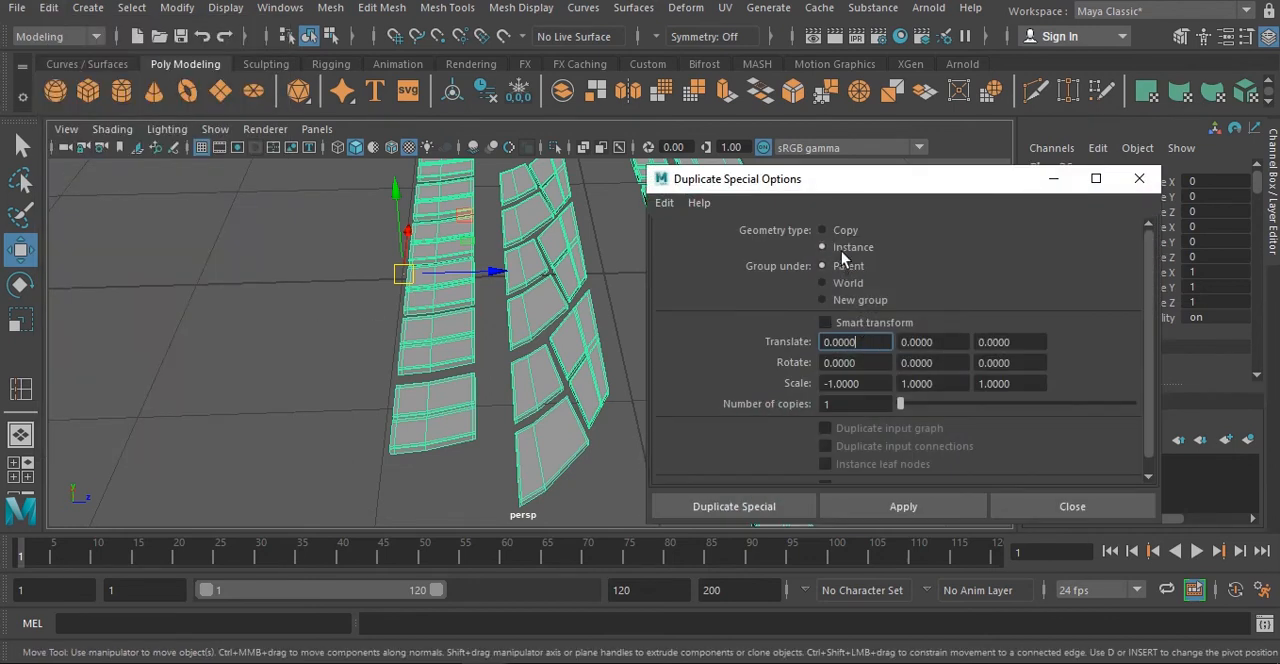
left_click(846, 231)
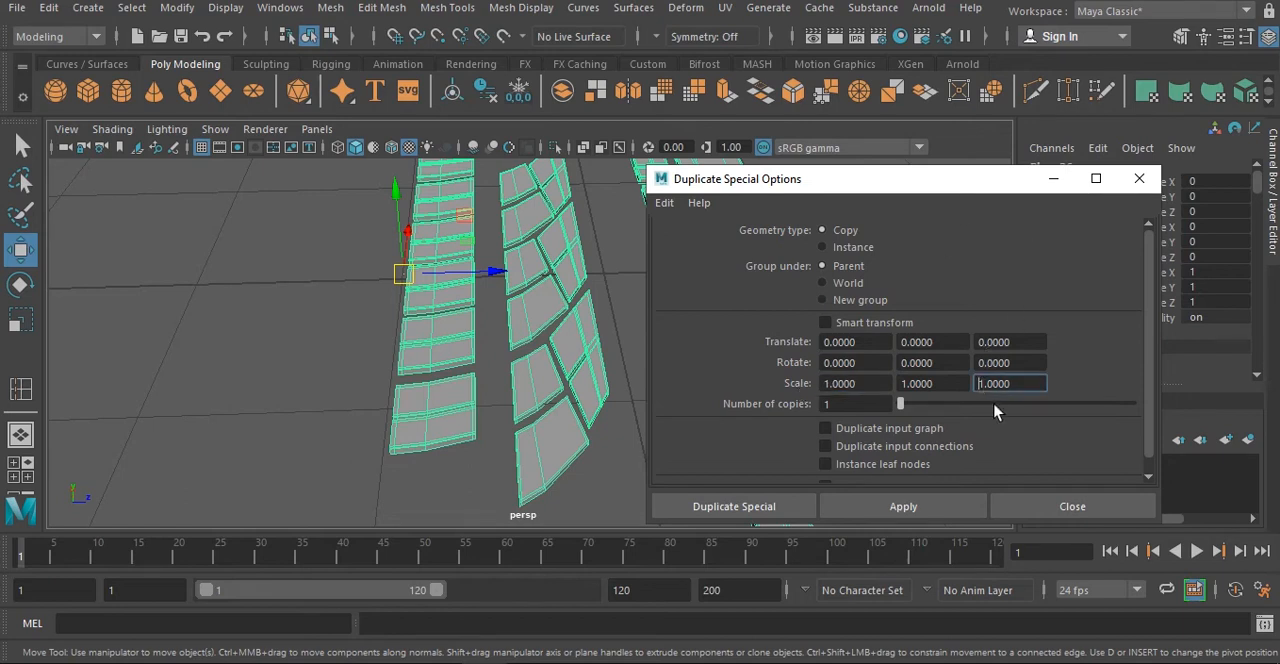
left_click(866, 506)
scroll(362, 343, "down", 5)
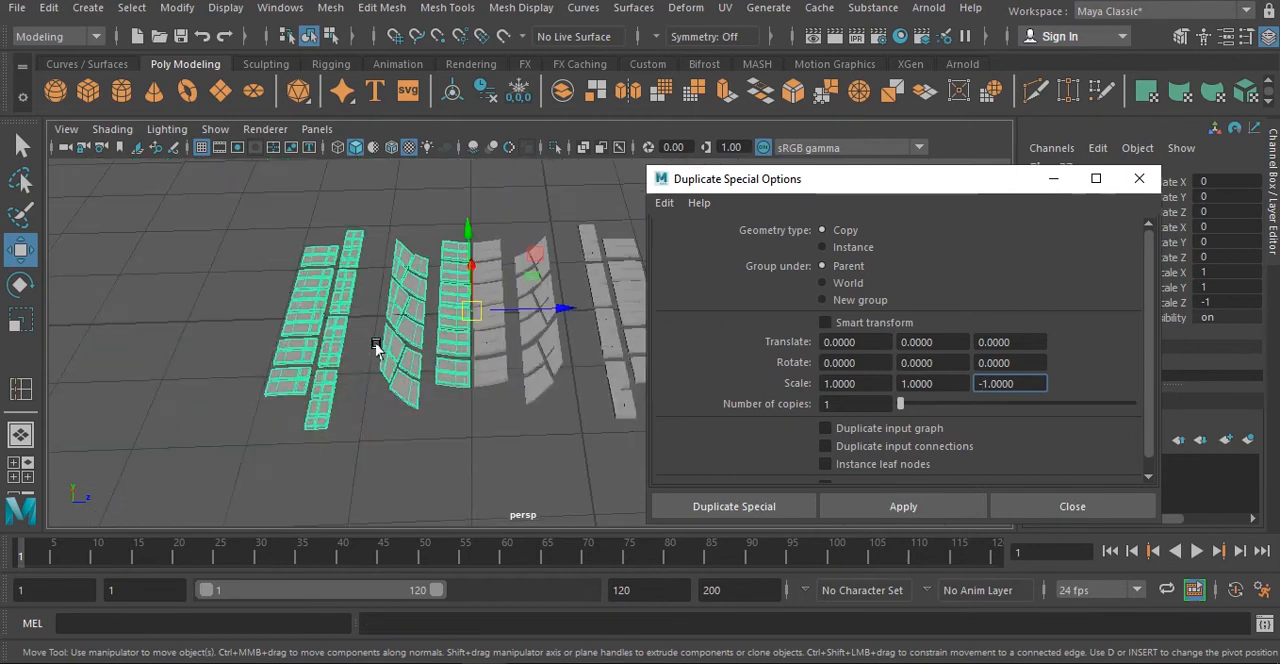
left_click(1110, 184)
left_click_drag(600, 330, 594, 366, "alt")
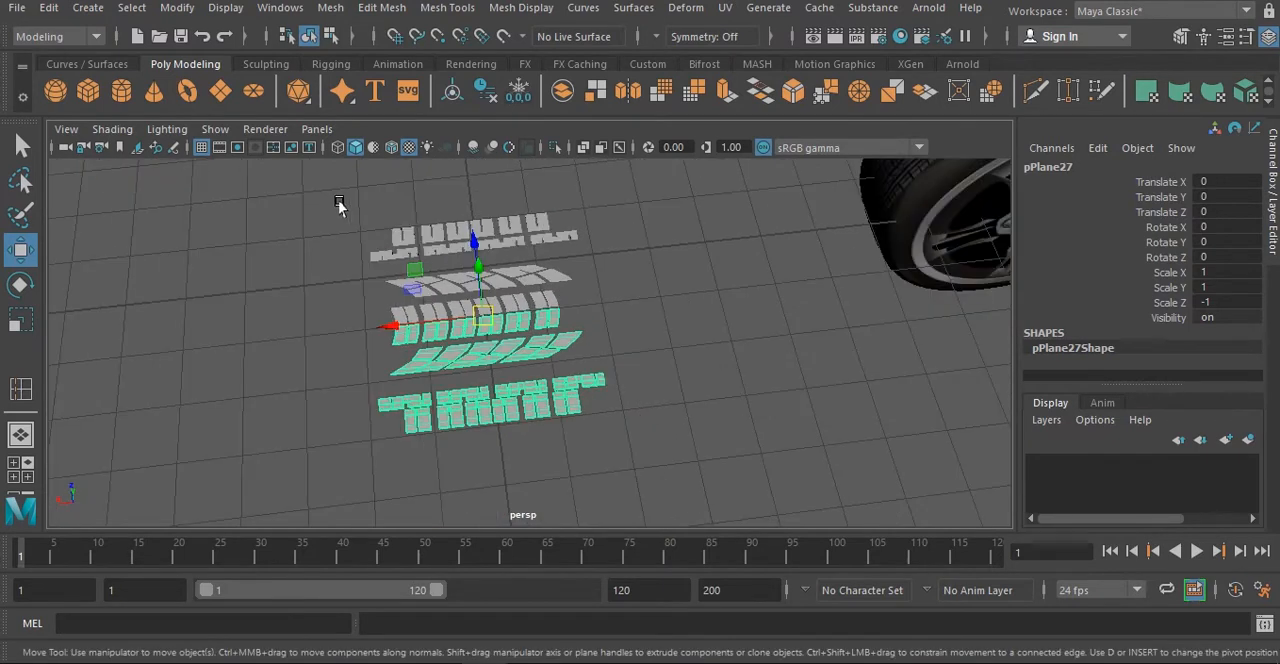
- Move both mirrored tread halves together along X to Translate X 5.318
left_click_drag(345, 207, 662, 512)
left_click_drag(391, 326, 76, 361)
left_click(175, 340)
scroll(321, 325, "down", 4)
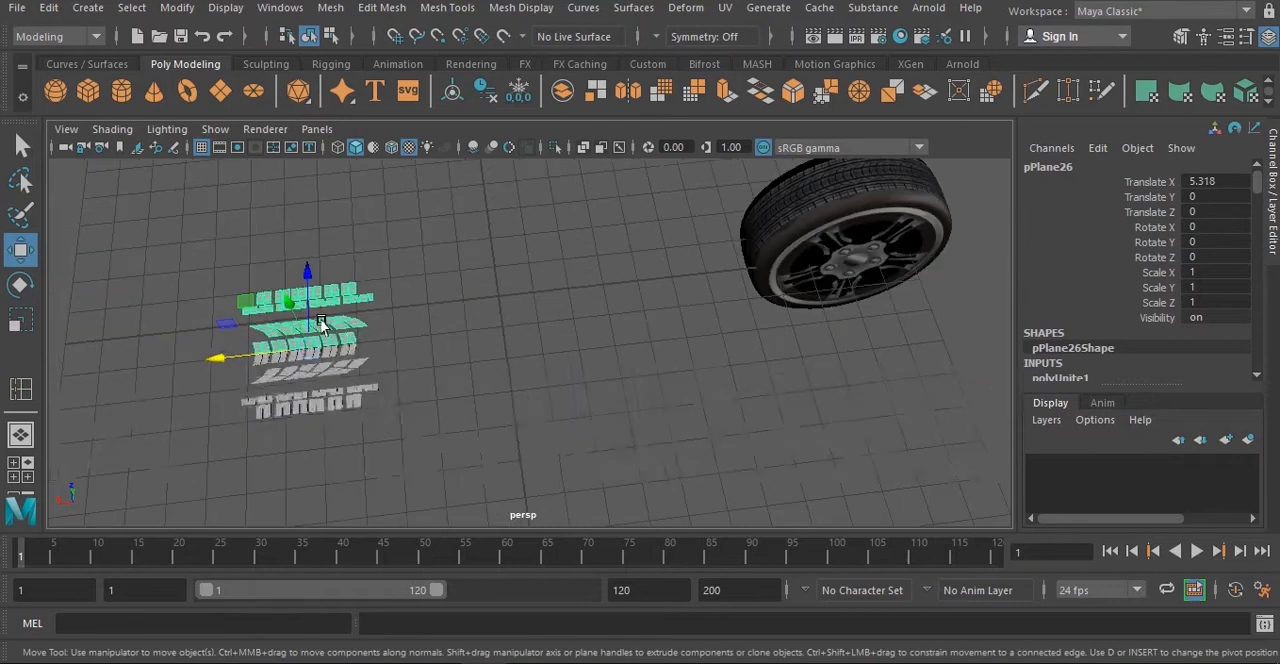
middle_click_drag(336, 331, 551, 307, "alt")
left_click_drag(481, 310, 392, 307)
key("ctrl+z")
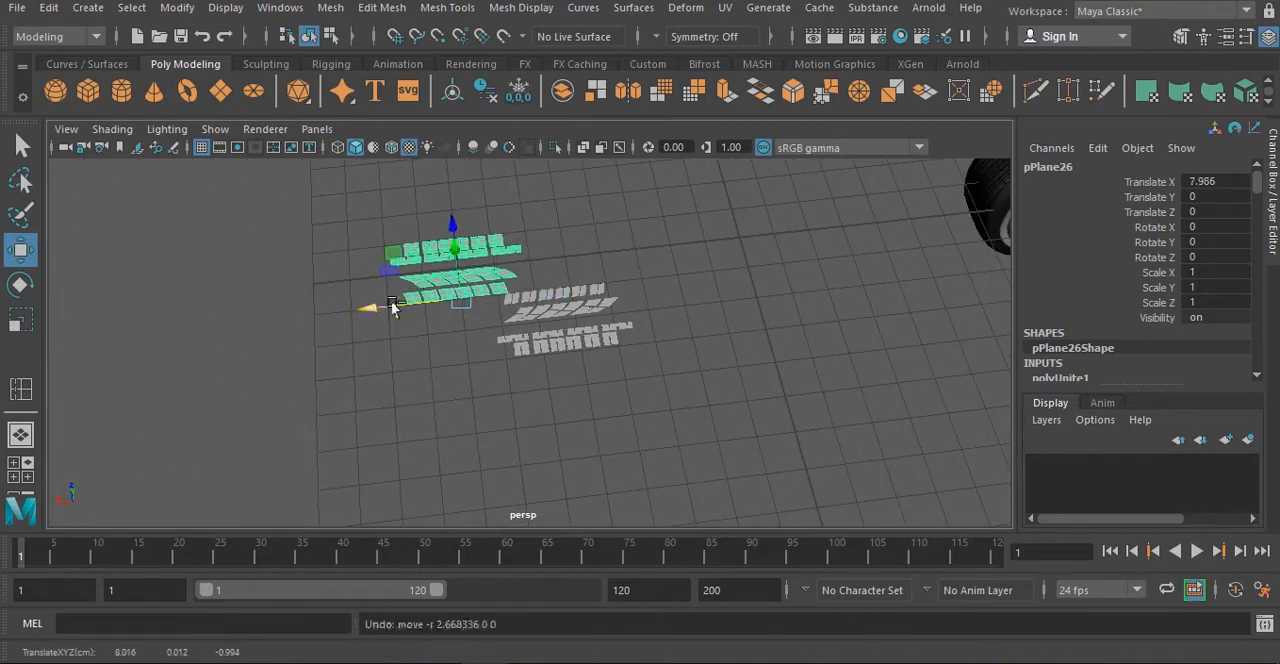
- Combine the two tread halves into one mesh and move it to Translate X 4.845, Translate Z -4.334
left_click_drag(343, 200, 556, 318)
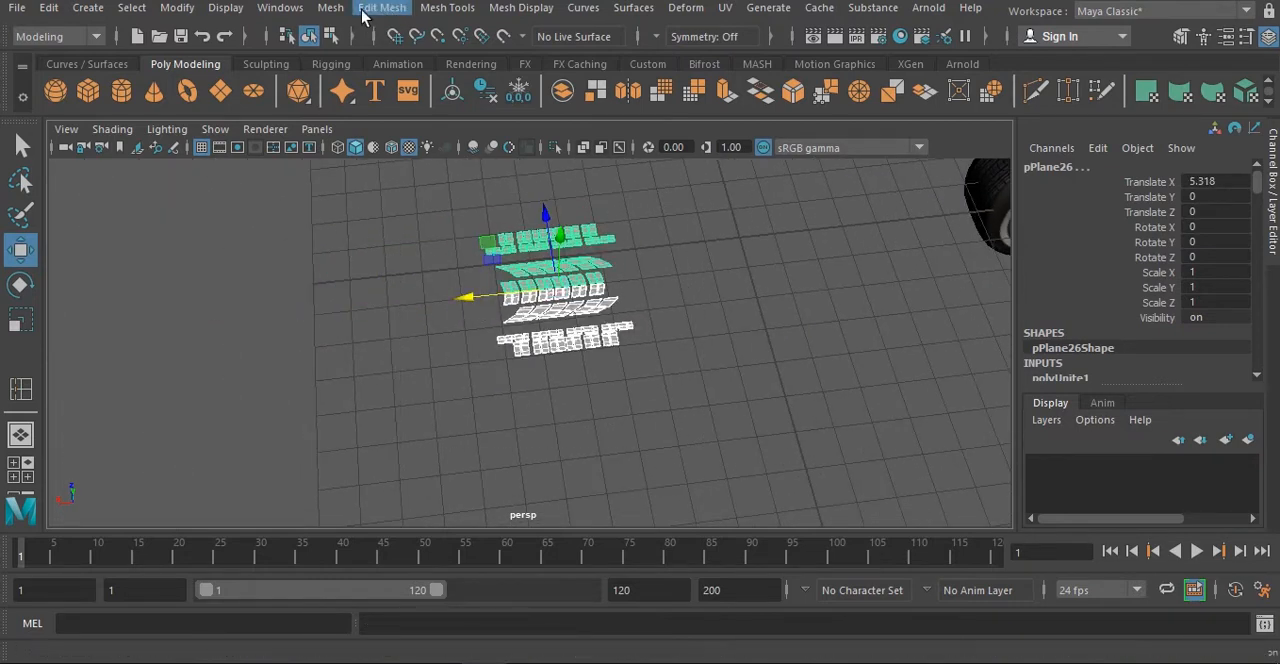
left_click(330, 8)
left_click(350, 74)
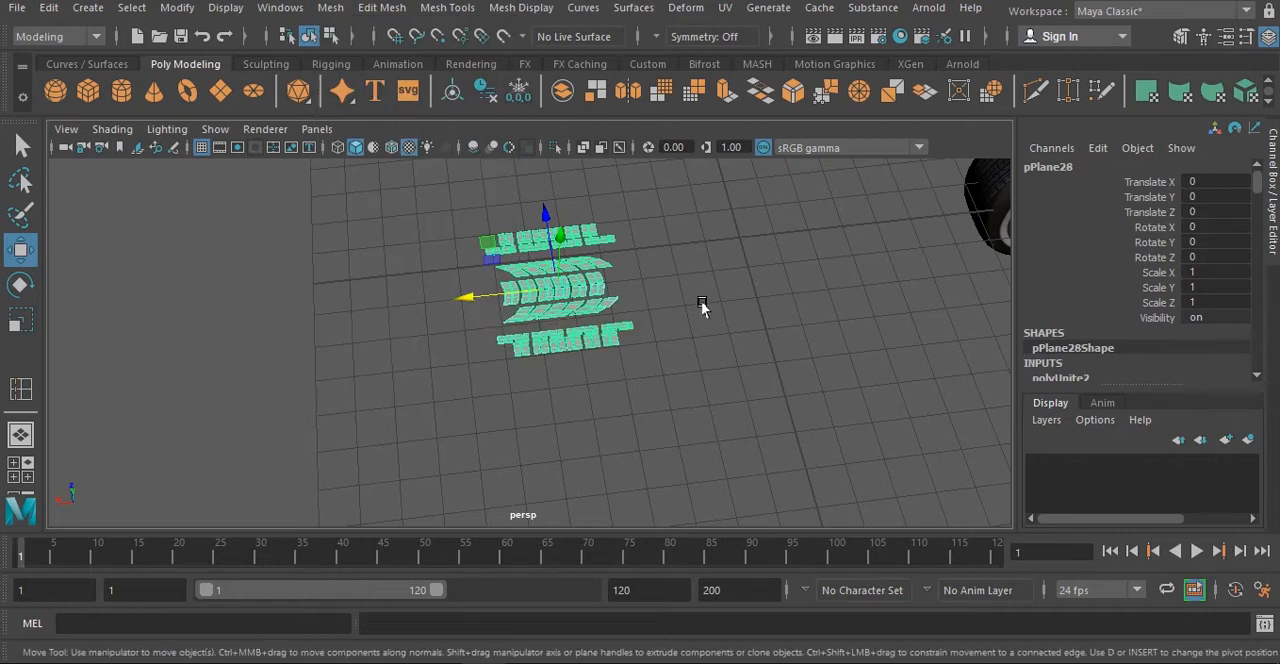
left_click_drag(495, 299, 318, 320)
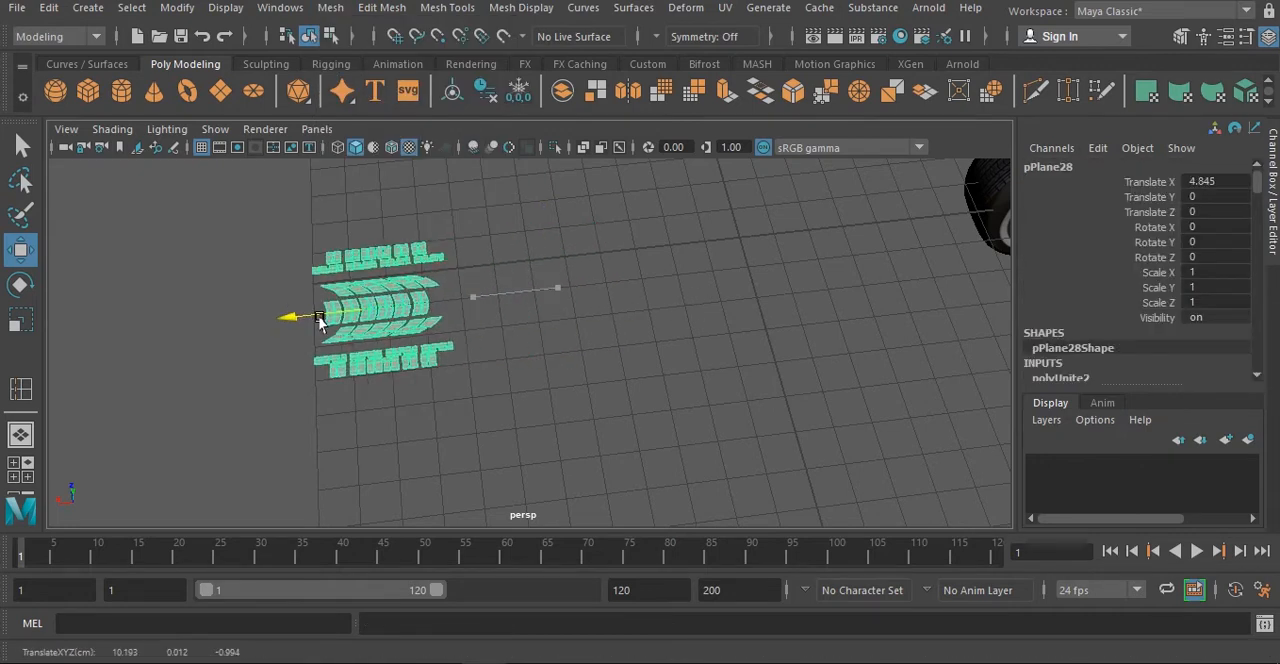
left_click_drag(391, 368, 502, 333, "alt")
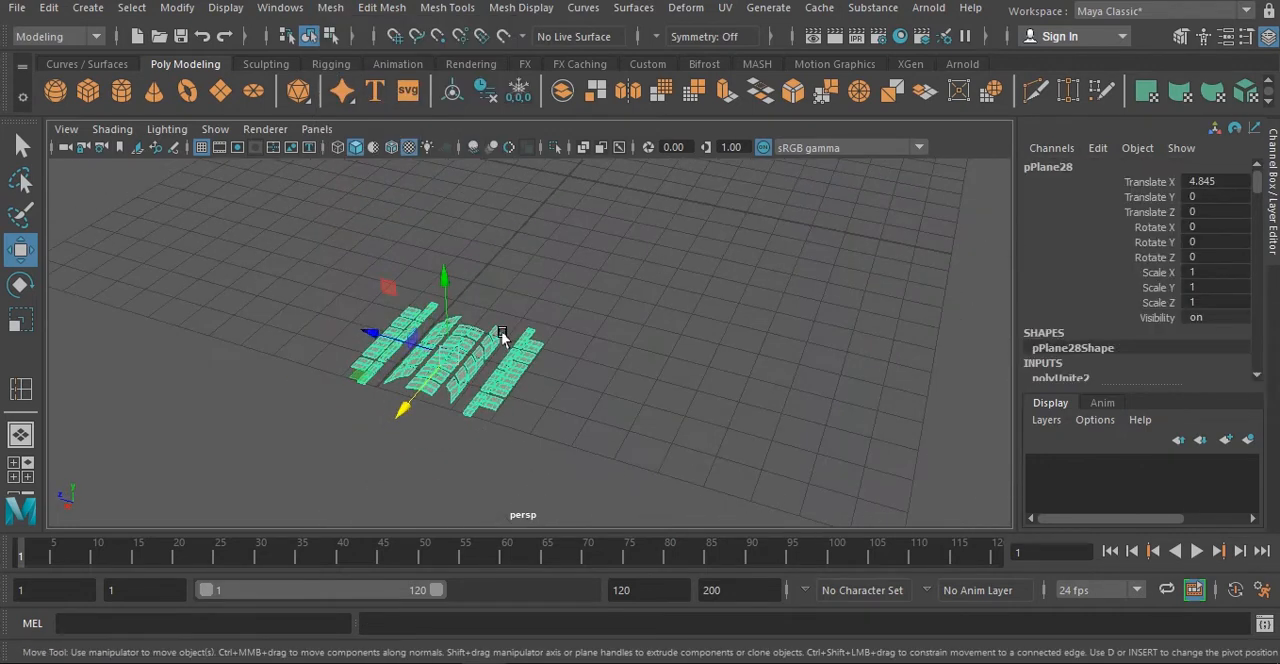
left_click_drag(382, 340, 597, 421)
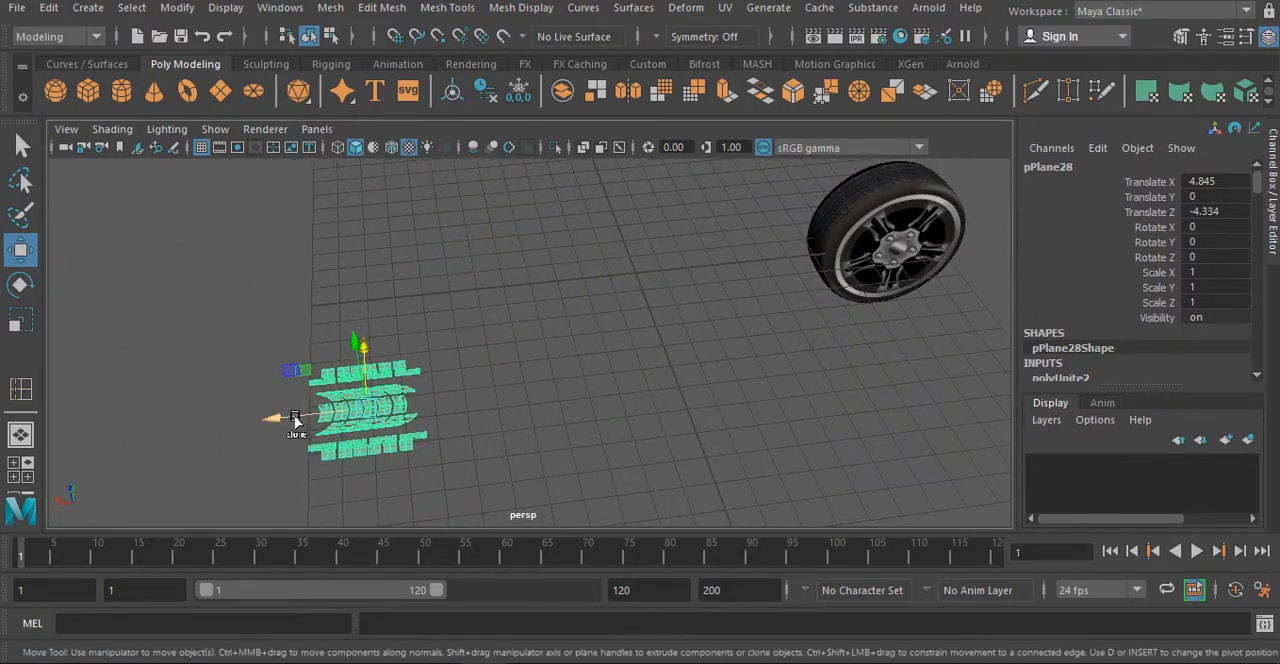
- Try to duplicate the combined tread along X, and undo back to the two uncombined halves
left_click_drag(295, 420, 411, 406, "shift")
scroll(411, 406, "up", 3)
middle_click_drag(411, 406, 543, 420, "alt")
left_click_drag(543, 420, 577, 470, "alt")
key("ctrl+z")
key("ctrl+z")
key("ctrl+z")
middle_click_drag(460, 368, 330, 510, "alt")
key("ctrl+z")
key("ctrl+z")
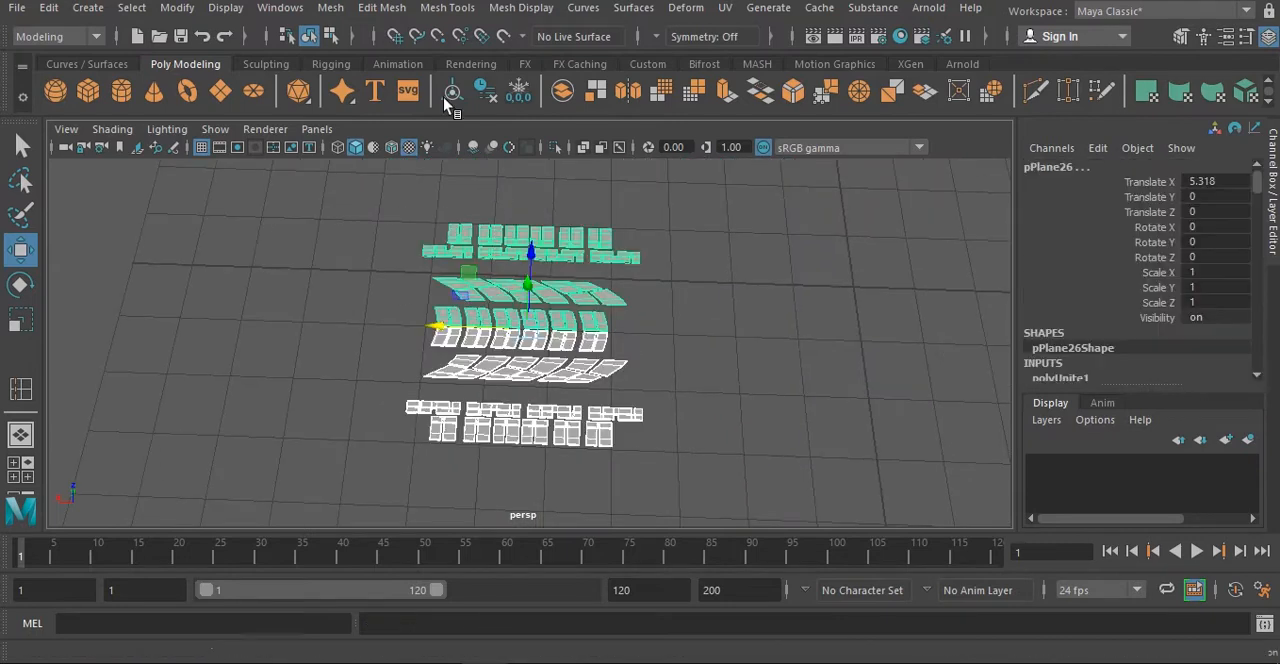
- Separate both tread halves into individual blocks and extend the shorter rows along X with duplicated blocks
left_click(330, 8)
left_click(352, 79)
left_click(650, 312)
left_click_drag(650, 312, 592, 345)
left_click_drag(445, 383, 494, 388, "shift")
left_click(615, 302)
scroll(615, 320, "up", 3)
mouse_move(470, 258)
left_mouse_down("shift")
mouse_move(557, 268)
mouse_move(566, 257)
left_mouse_up("shift")
left_click(622, 464)
left_click(617, 206, "shift")
- Combine all the tread blocks into one section and duplicate it along X, end to end with the original
left_click_drag(842, 515, 431, 206)
left_click(330, 8)
left_click(352, 65)
left_click_drag(482, 323, 791, 338, "shift")
right_click_drag(733, 320, 733, 380)
left_click(746, 350)
key("q")
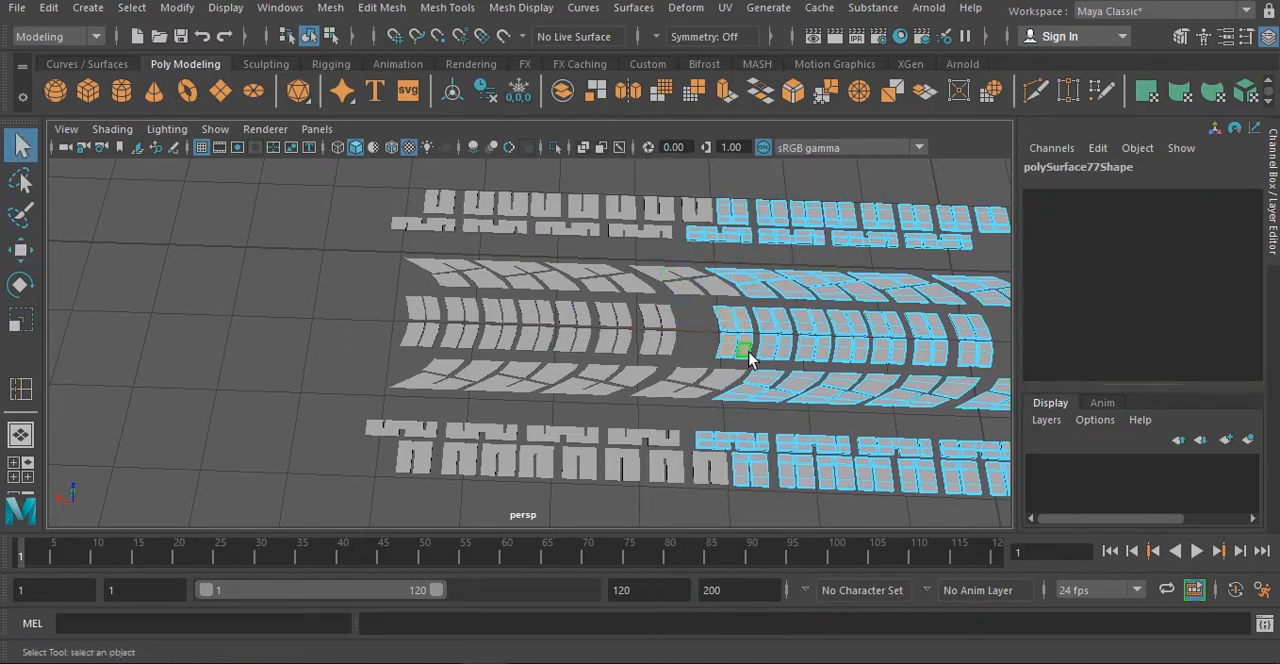
- Separate the tread into blocks again and fill the gap in the centre row at the joint between sections
key("w")
scroll(640, 330, "up", 4)
left_click(330, 8)
left_click(352, 79)
left_click(664, 320)
left_click(690, 357, "shift")
scroll(600, 350, "down", 5)
mouse_move(395, 345)
left_mouse_down("shift")
mouse_move(366, 346)
mouse_move(612, 350)
left_mouse_up("shift")
- Combine the tread blocks again and duplicate the section repeatedly along X to form one long tread strip
left_click_drag(753, 487, 160, 195)
left_click(330, 8)
left_click(352, 65)
left_click_drag(378, 331, 851, 349, "shift")
scroll(780, 332, "down", 5)
left_click_drag(450, 329, 710, 333, "shift")
- Move the reference wheel along Z, clear of the long tread strip
left_click(575, 316)
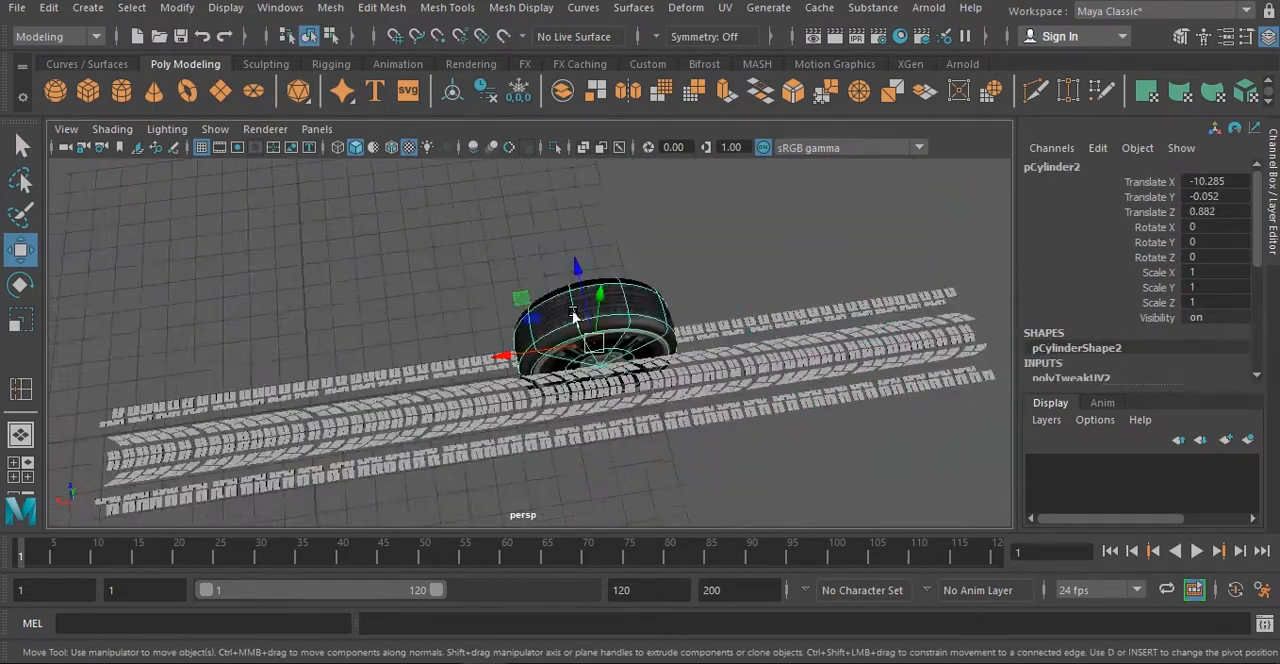
left_click_drag(577, 268, 556, 172)
left_click_drag(610, 300, 694, 400, "alt")
- Create a plane about 31.3 by 0.29 along one outer tread groove, placed at Translate X -8.56, Y 0.063, Z -2.15
left_click(220, 91)
key("space")
key("space")
scroll(197, 249, "down", 5)
left_click_drag(156, 301, 795, 312)
key("w")
key("space")
key("space")
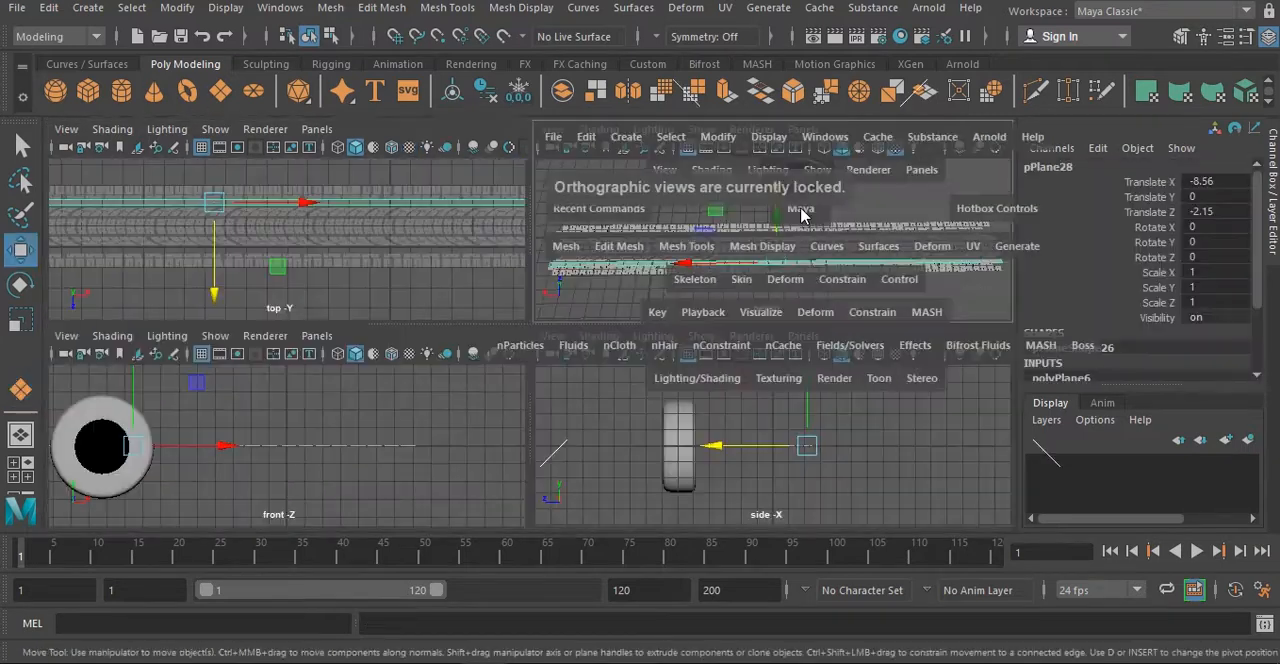
left_click_drag(800, 215, 700, 300, "alt")
left_click_drag(650, 226, 650, 220)
- Extrude the groove plane's border edges downward and delete the face closing its end
left_click_drag(620, 300, 600, 330, "alt")
left_click_drag(651, 212, 629, 250, "shift")
right_click_drag(629, 163, 629, 215)
left_click_drag(640, 280, 560, 360, "alt")
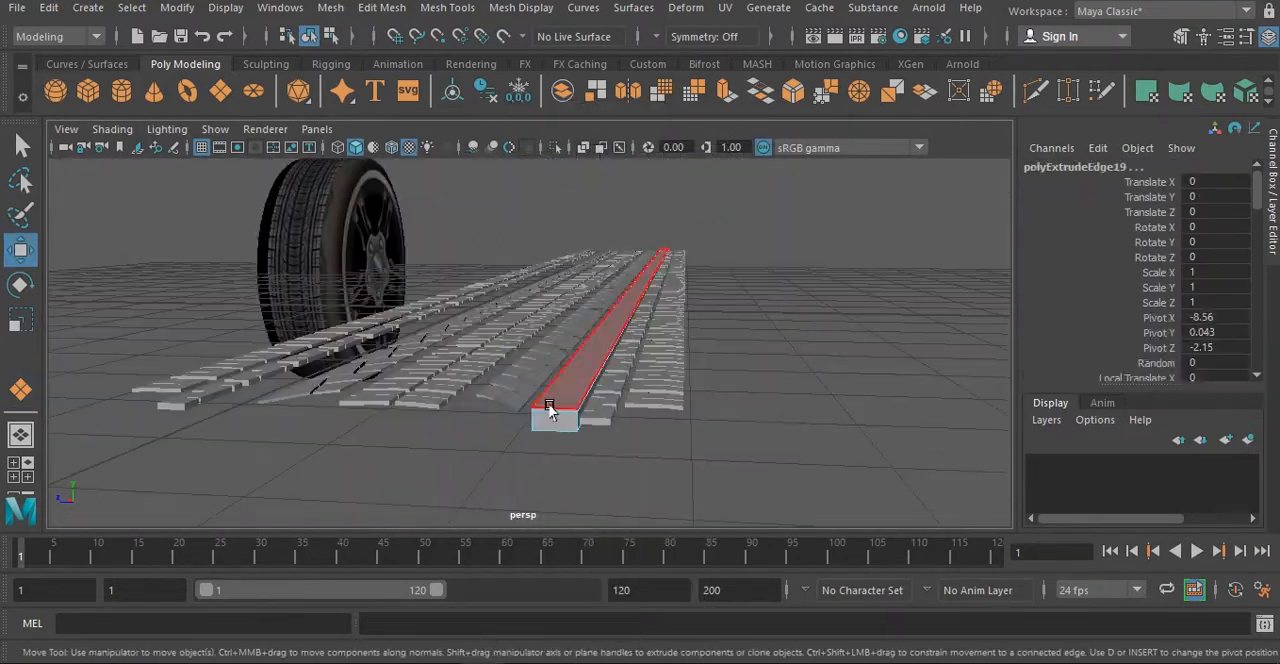
left_click_drag(549, 408, 491, 433, "alt")
middle_click_drag(491, 433, 511, 366, "alt")
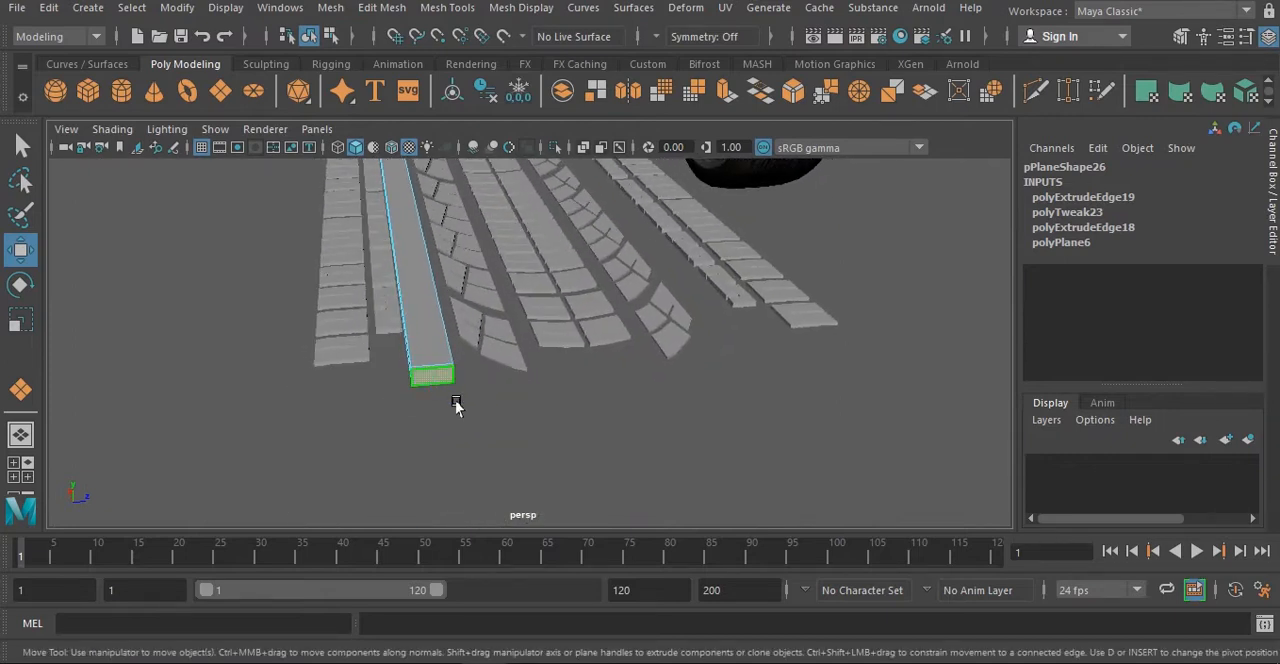
key("Delete")
right_click_drag(455, 355, 530, 131)
left_click_drag(412, 322, 594, 360, "alt")
key("f")
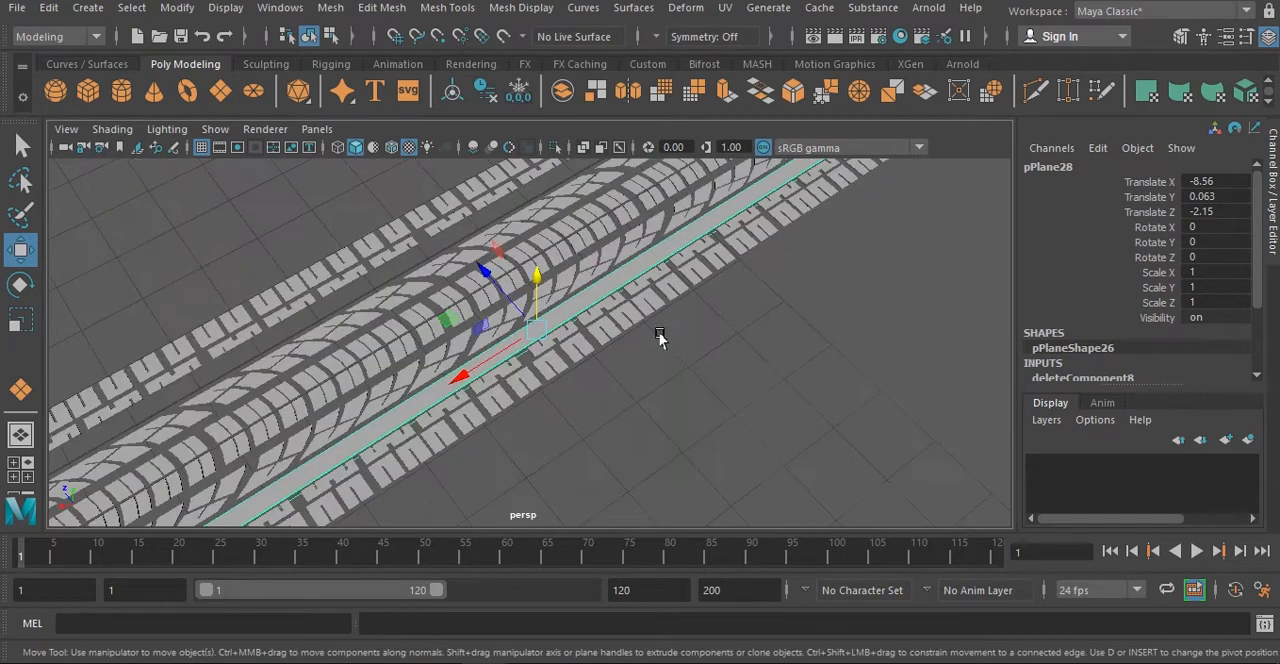
scroll(640, 360, "down", 4)
left_click_drag(614, 416, 583, 346, "alt")
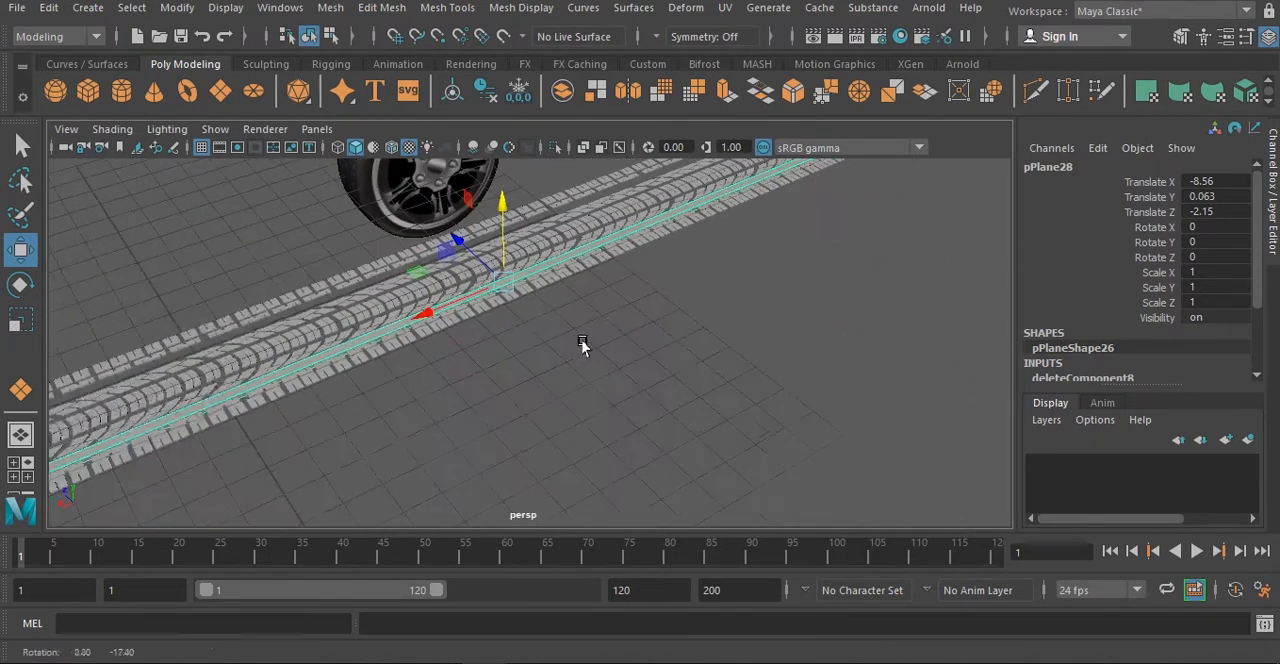
- Undo the groove plane's face deletion and edge extrusions, and set its Subdivisions Width to 50
key("ctrl+z")
key("ctrl+z")
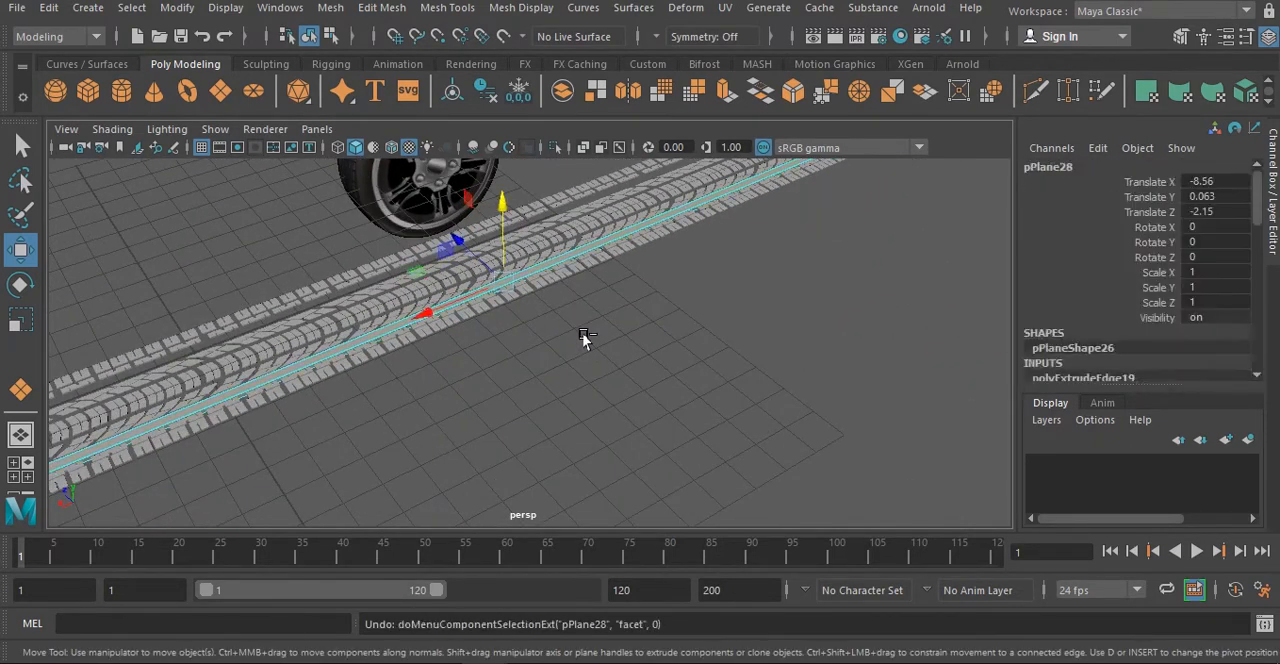
key("ctrl+z")
left_click_drag(583, 337, 634, 335, "alt")
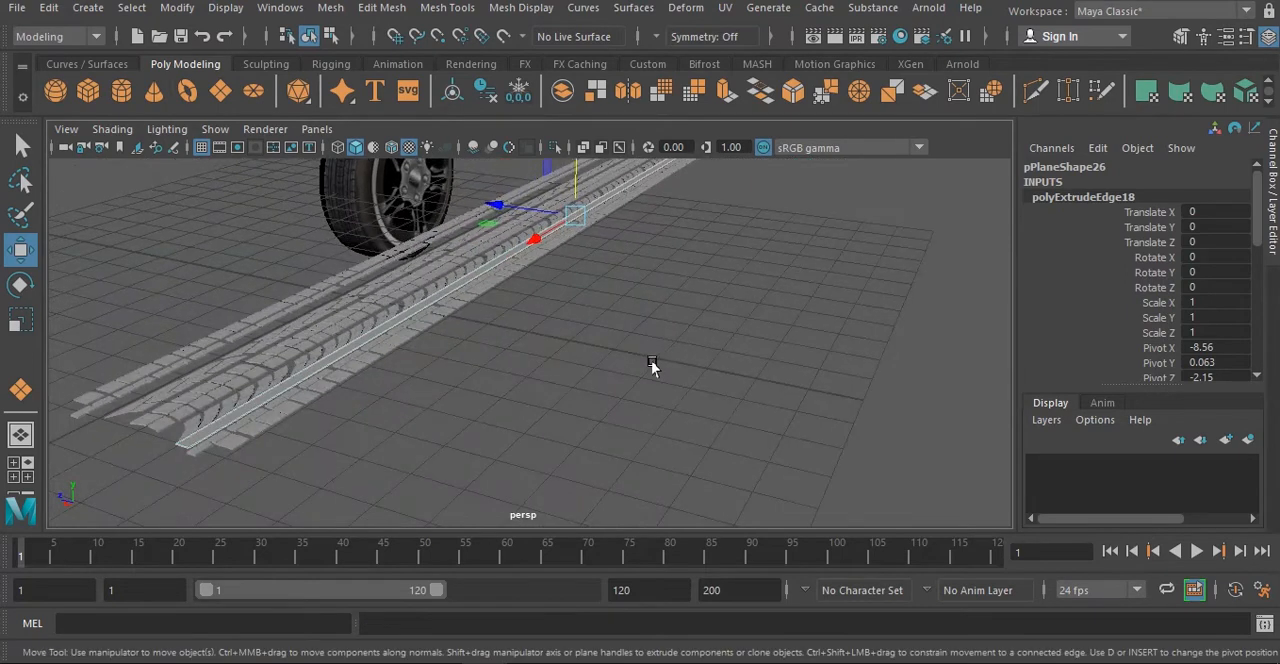
scroll(650, 362, "up", 3)
middle_click_drag(636, 360, 760, 333, "alt")
key("ctrl+z")
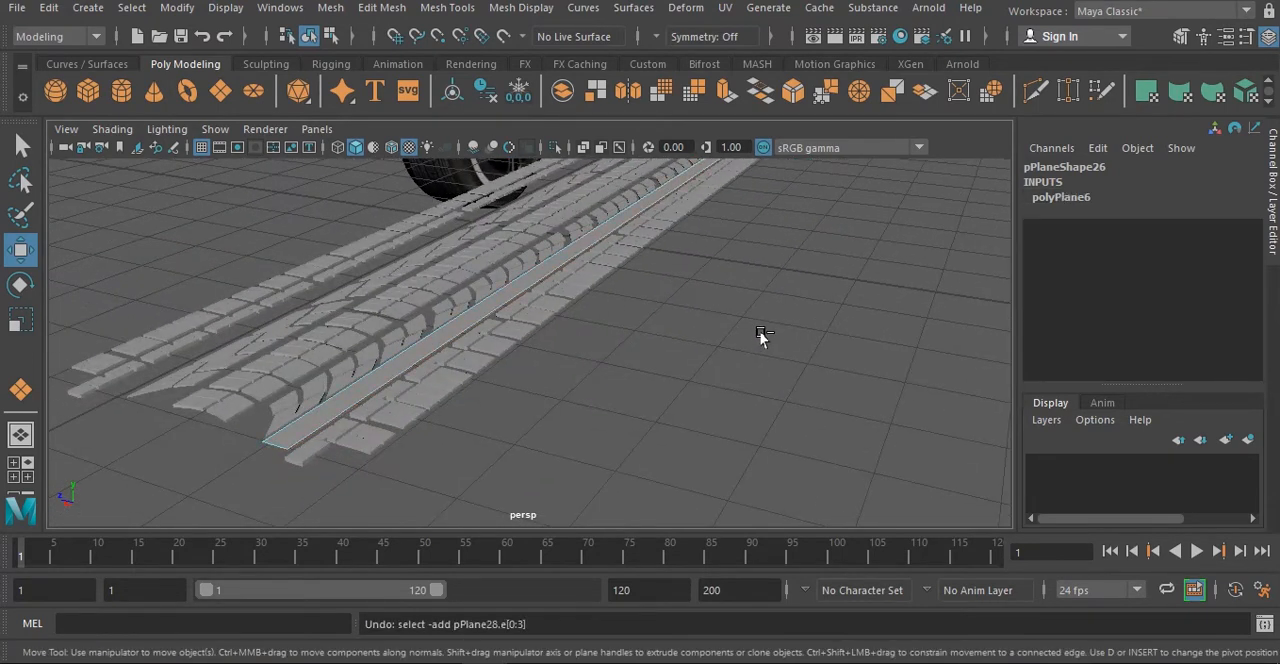
key("ctrl+z")
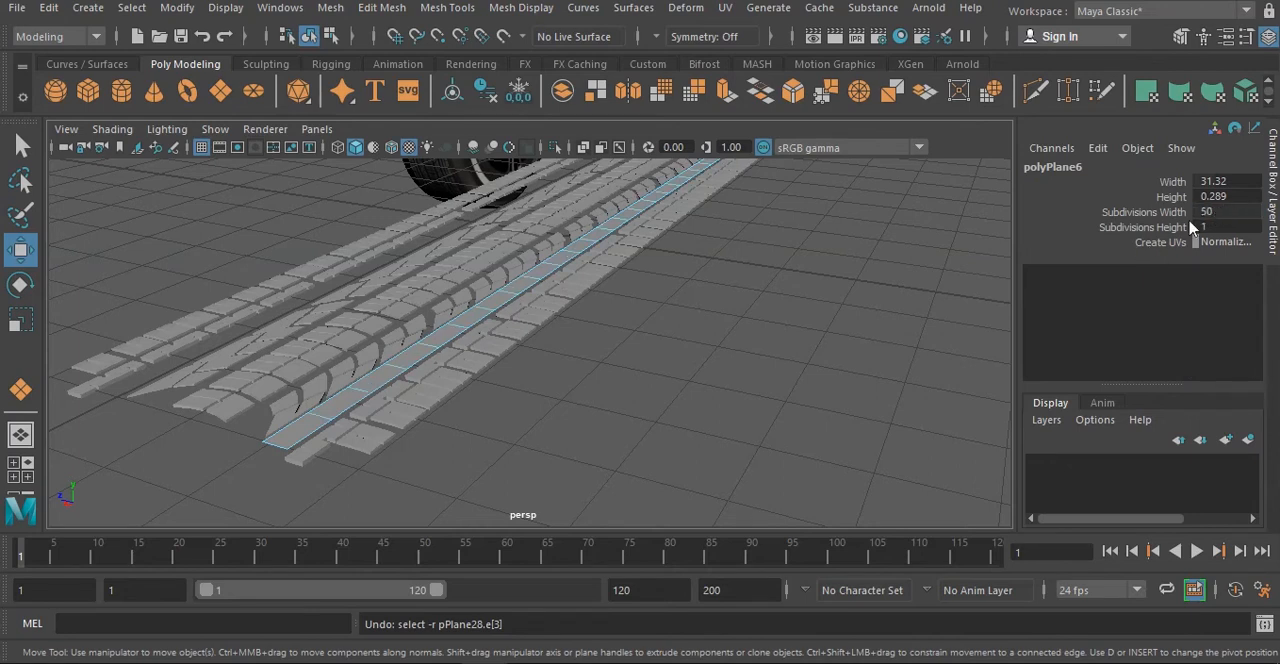
- Extrude the border edges of the subdivided groove plane downward to give it side walls
left_click_drag(720, 270, 764, 372, "alt")
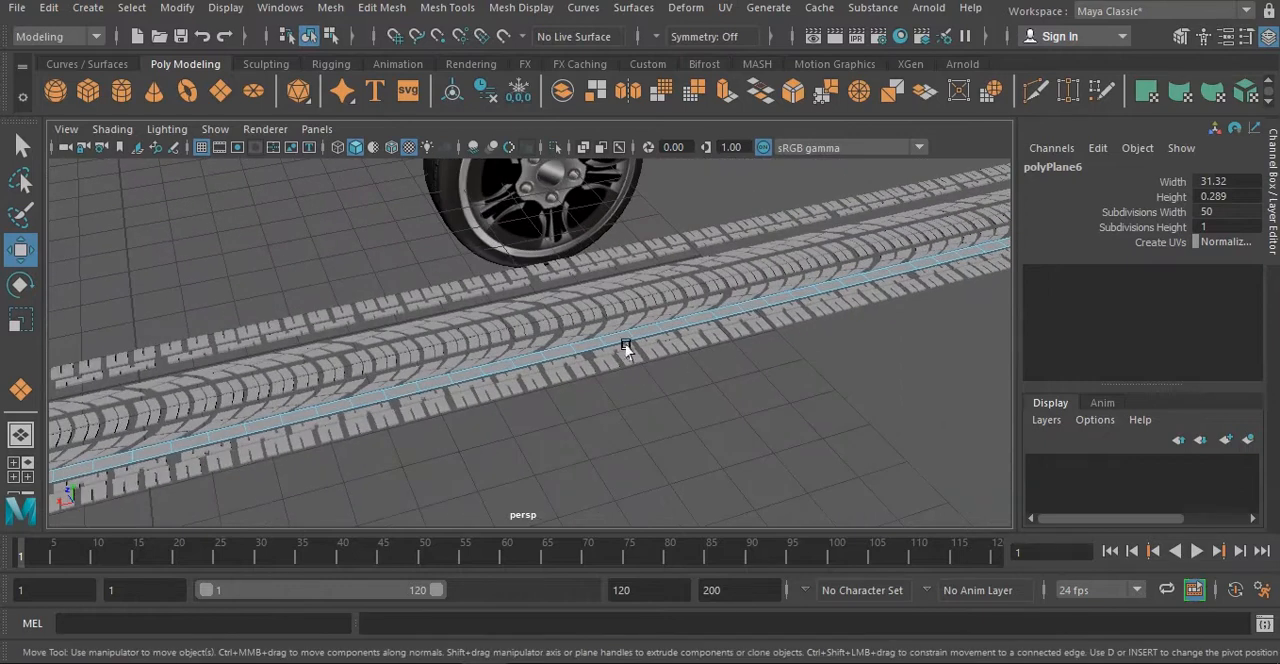
left_click_drag(623, 346, 597, 316, "alt")
right_click_drag(589, 307, 592, 107)
double_click(503, 378)
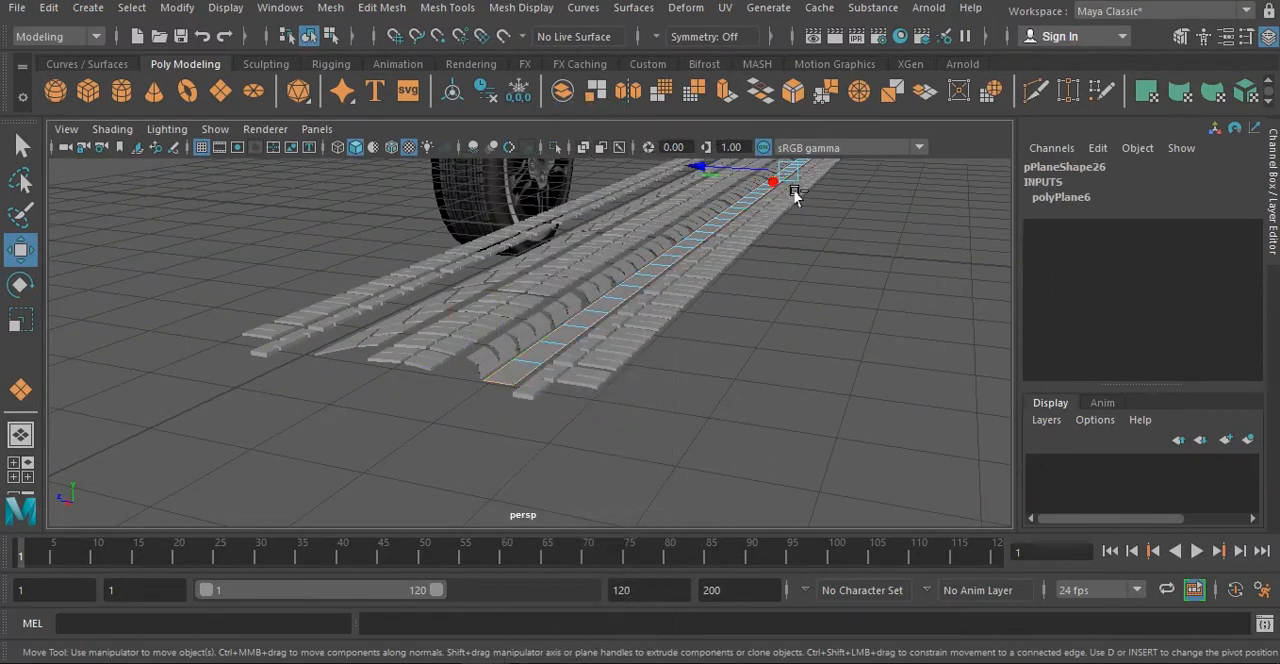
middle_click_drag(795, 195, 783, 255, "alt")
left_click_drag(775, 185, 776, 190, "shift")
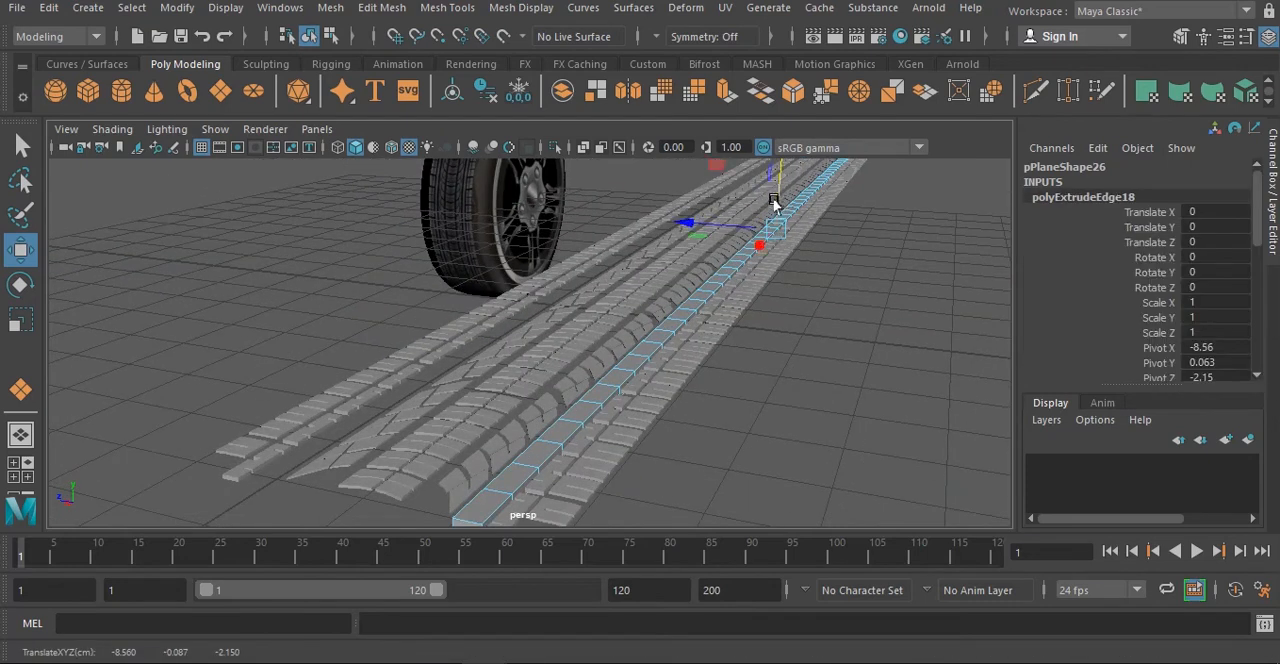
right_click_drag(652, 338, 722, 136)
left_click(851, 356)
- Duplicate the groove strip along Z into the matching groove on the opposite side of the tread
scroll(843, 363, "down", 5)
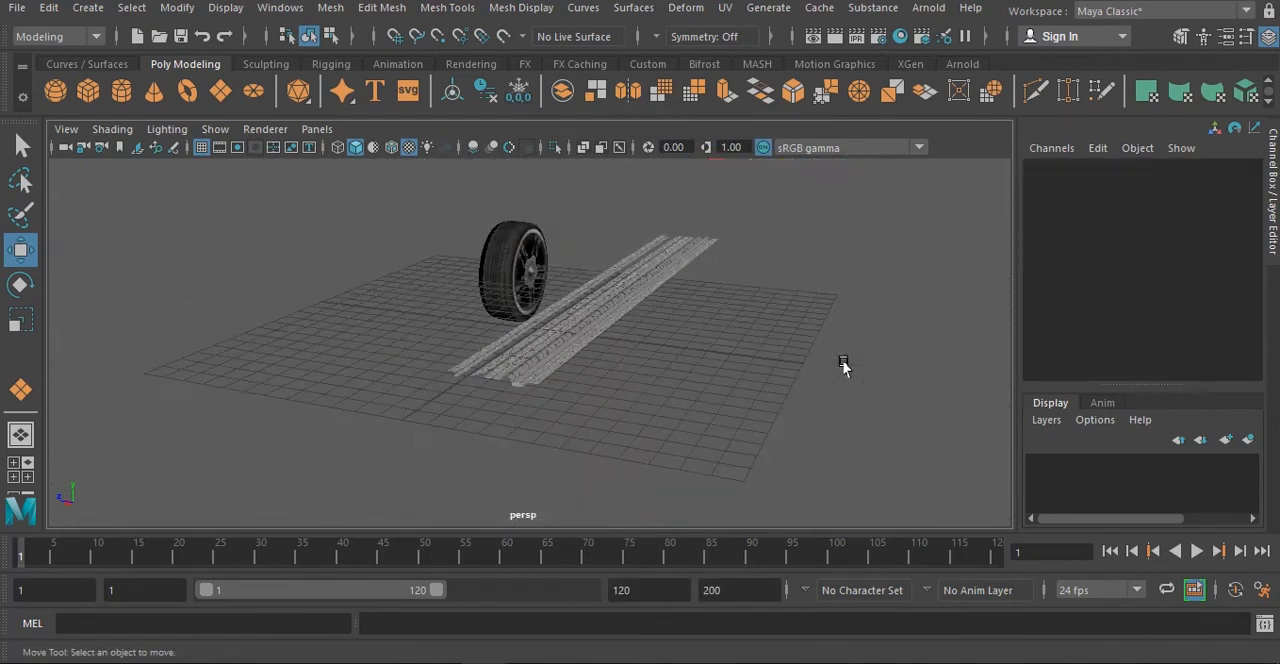
left_click_drag(560, 380, 583, 228, "alt")
left_click_drag(722, 413, 579, 240)
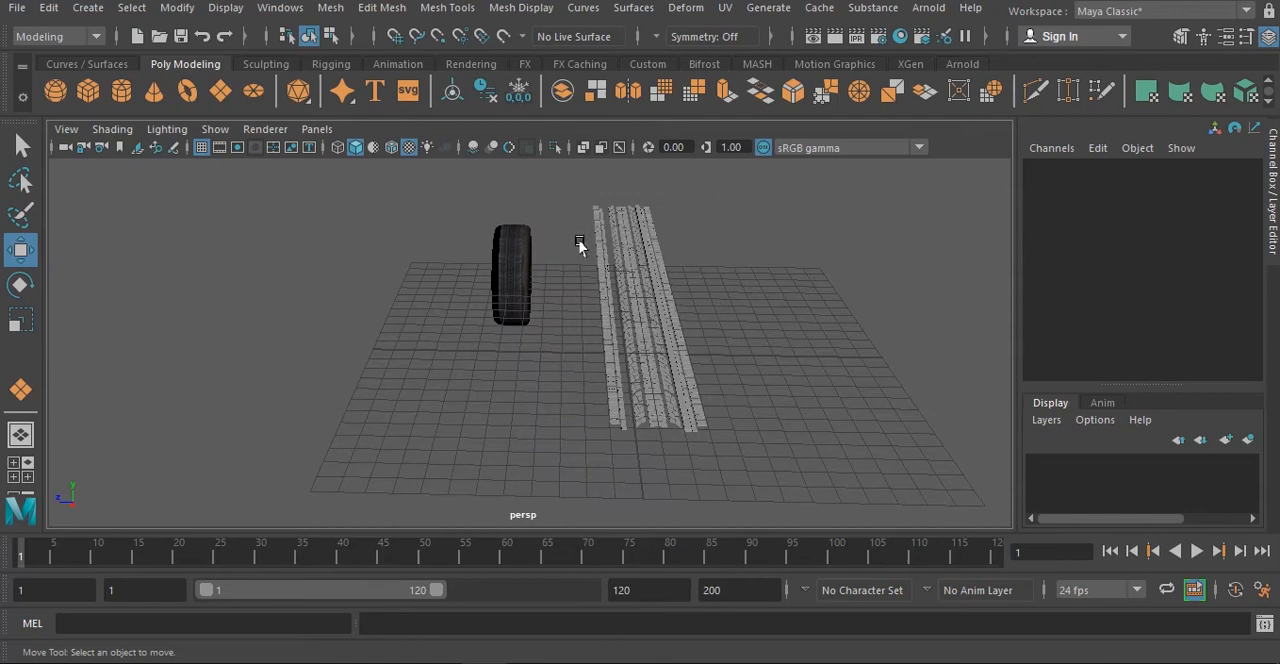
scroll(693, 420, "up", 5)
left_click_drag(766, 410, 580, 358, "alt")
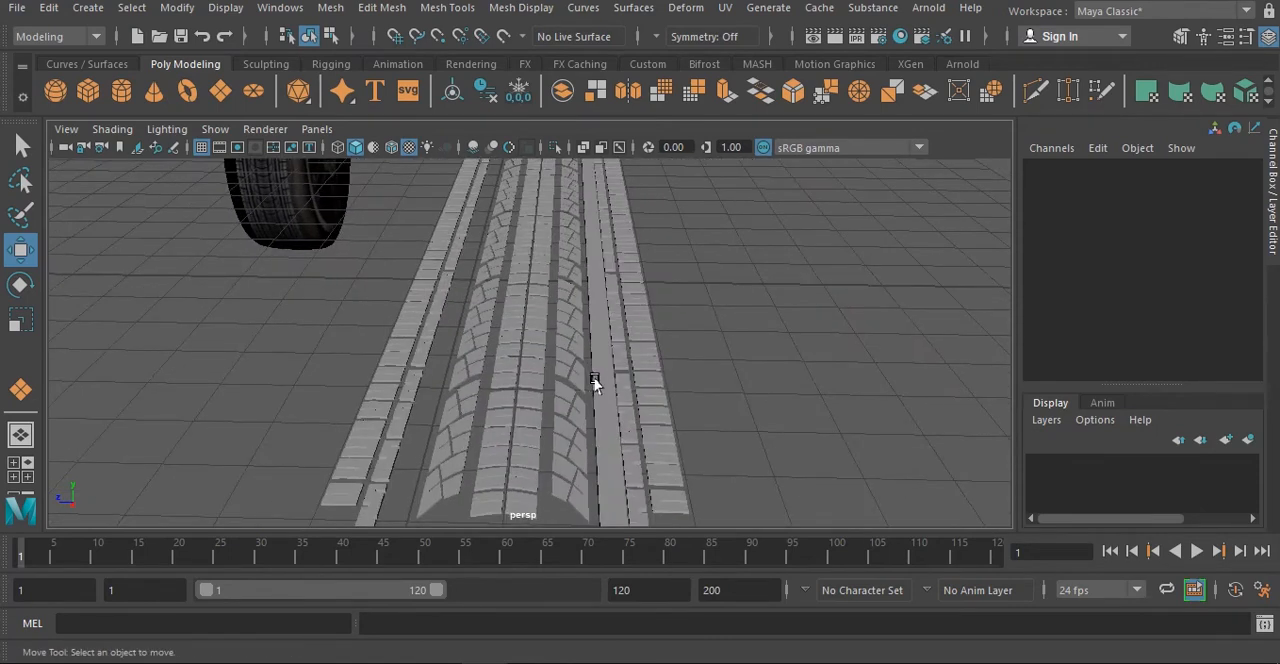
left_click(608, 391)
left_click_drag(559, 181, 592, 260, "alt")
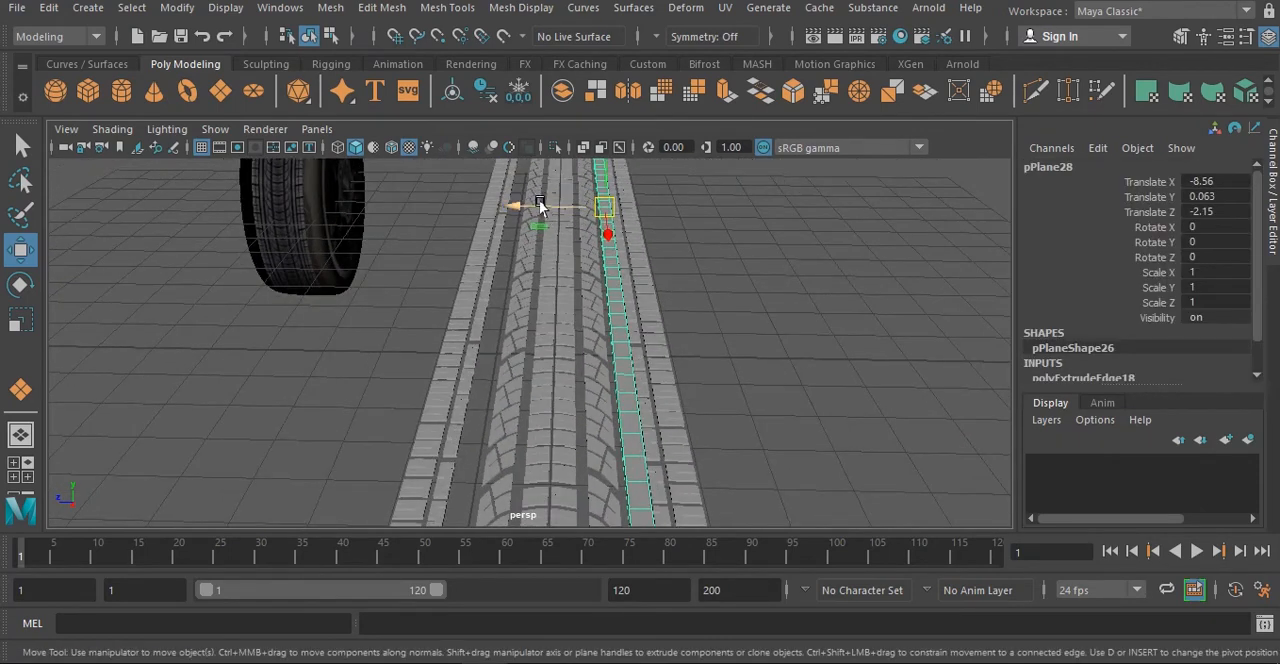
left_click_drag(540, 205, 655, 495)
- Combine all the tread sections and both groove strips into a single mesh
scroll(590, 345, "down", 5)
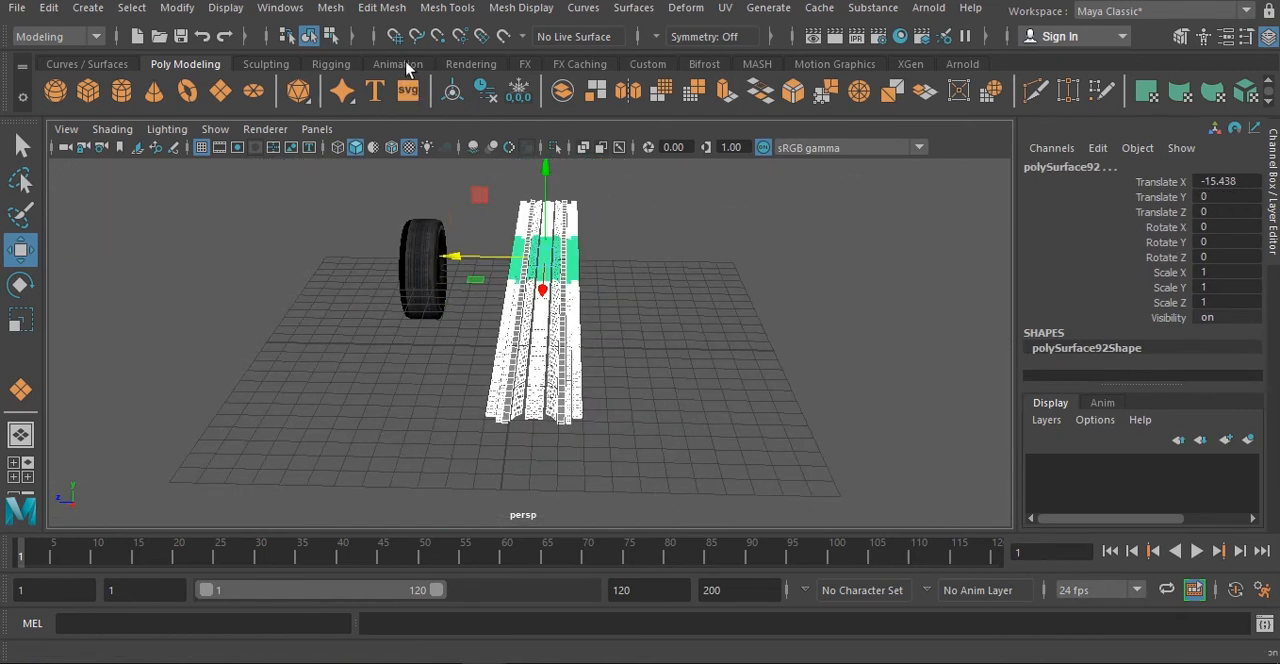
left_click(330, 7)
left_click(393, 73)
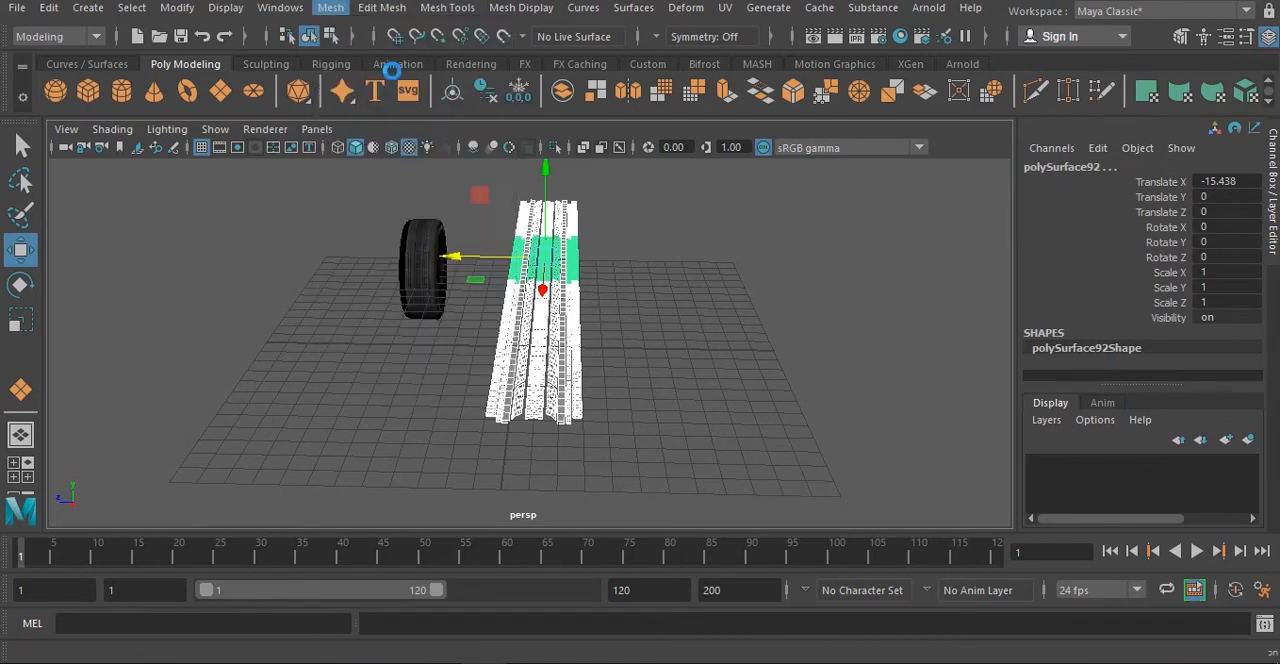
- Add a nonlinear Bend deformer to the combined tread strip and set its handle's Rotate Z to 90
left_click_drag(680, 400, 620, 420, "alt")
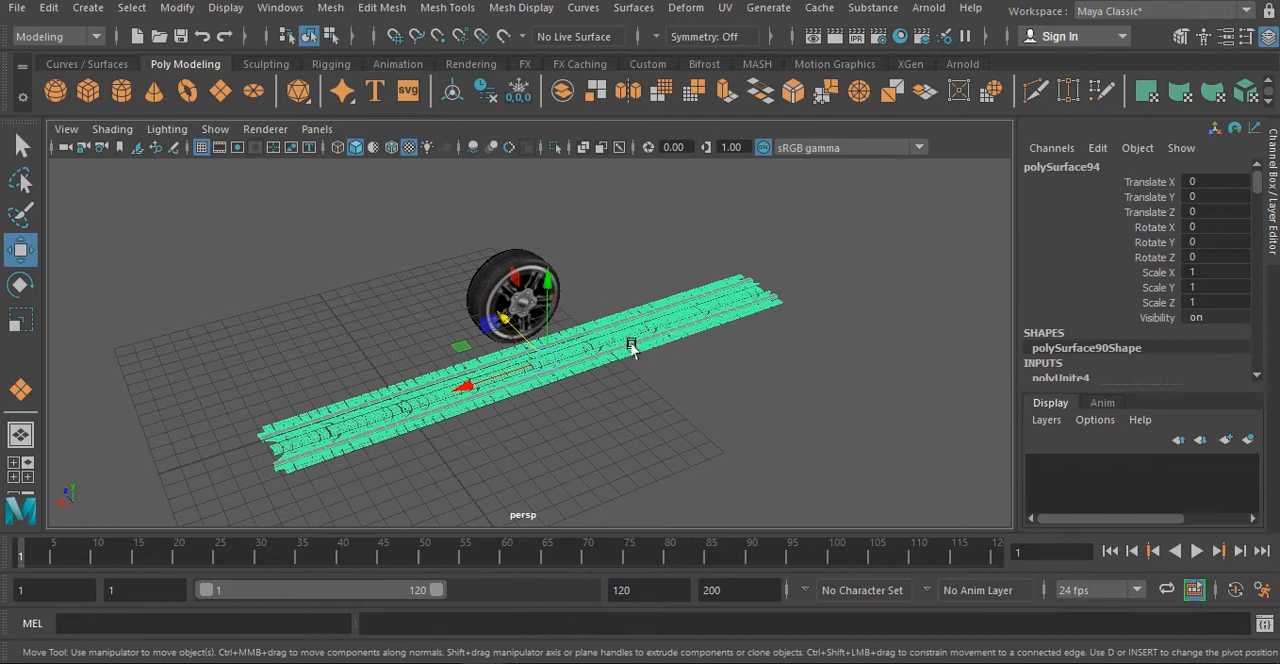
left_click_drag(631, 346, 598, 339, "alt")
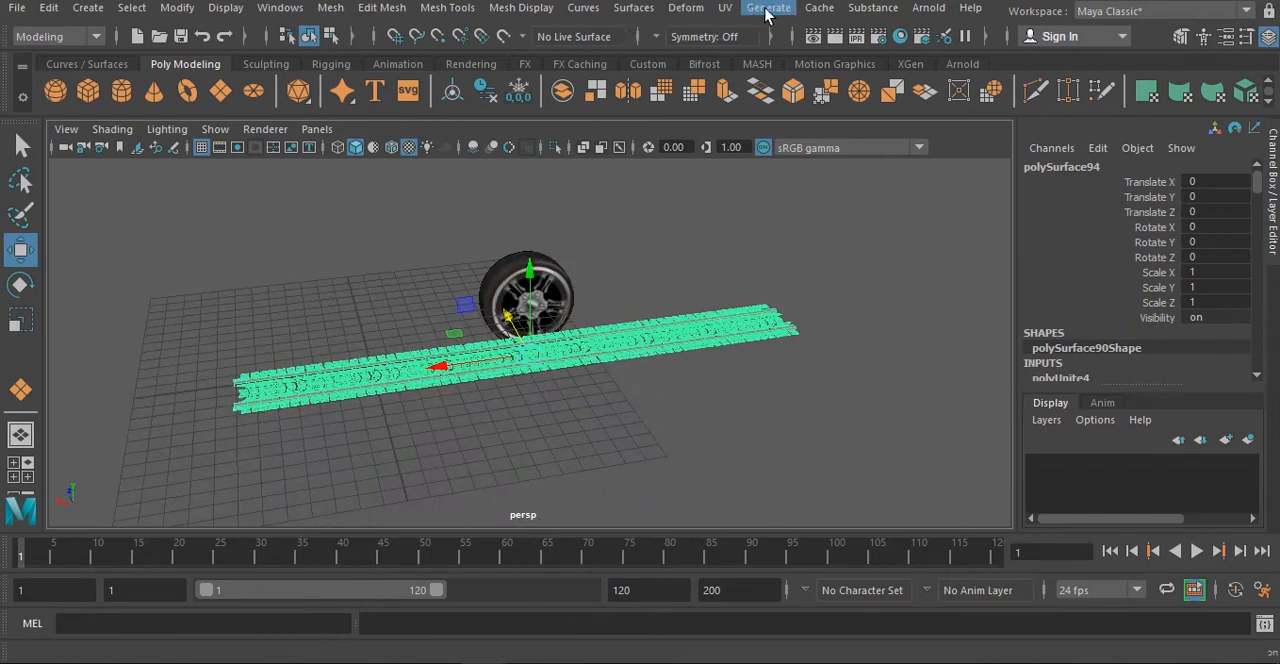
left_click(686, 8)
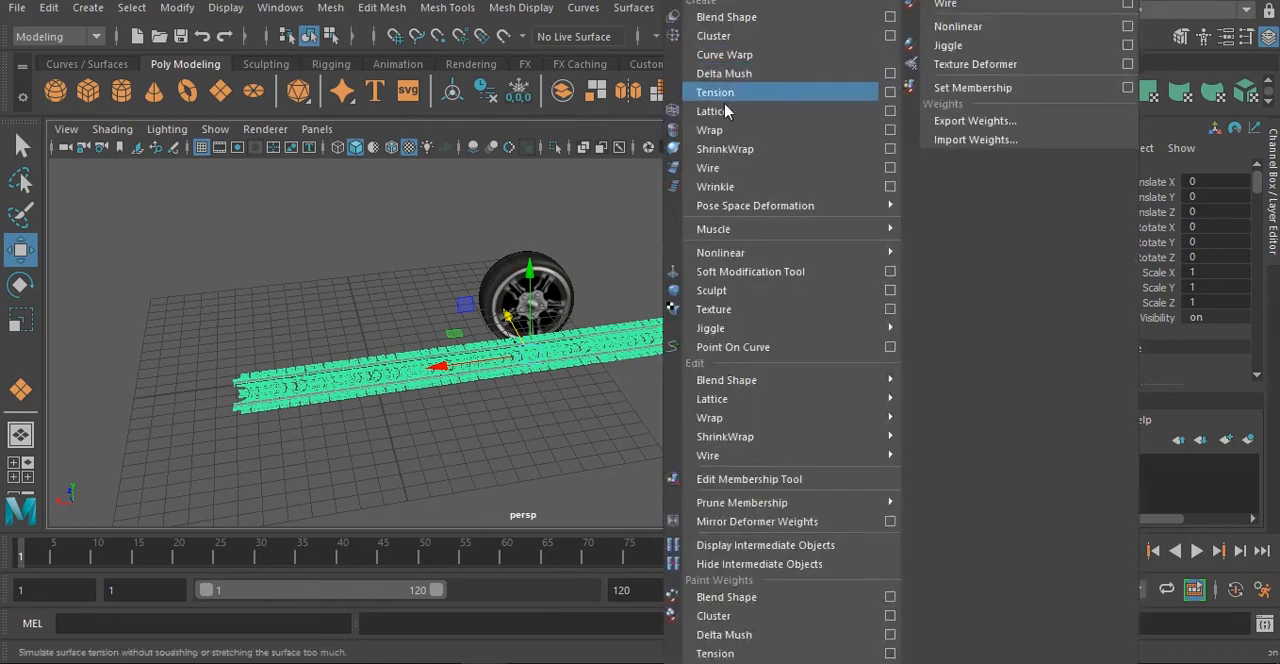
mouse_move(745, 253)
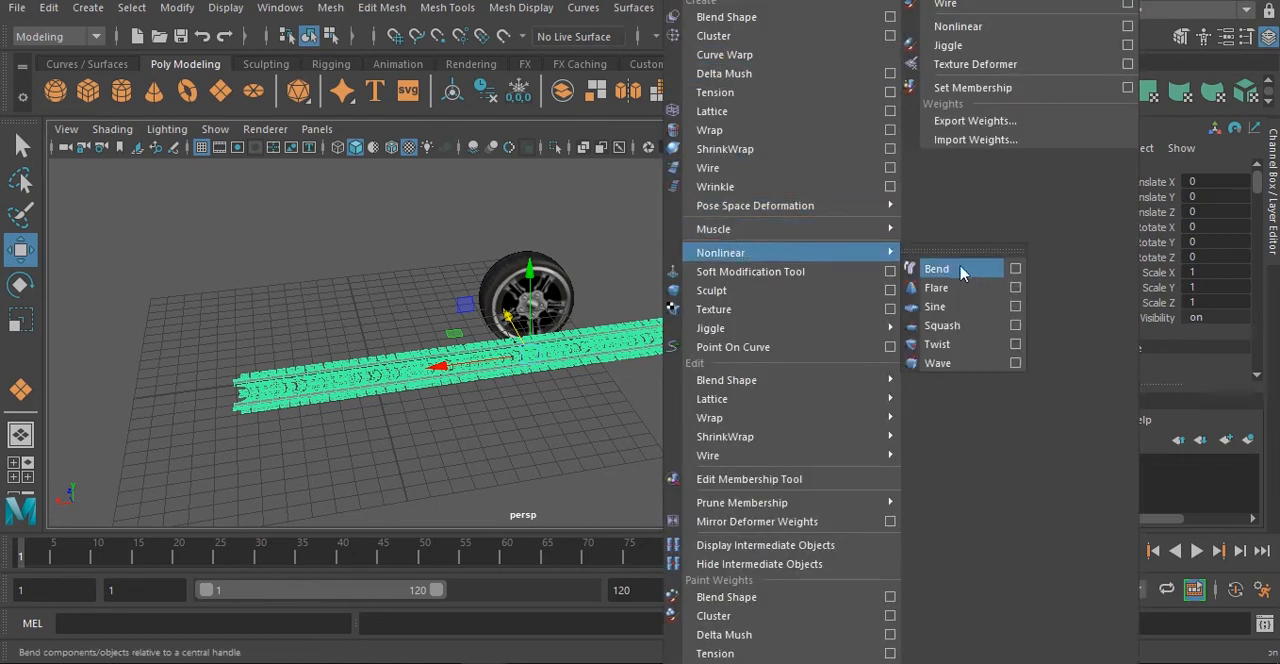
left_click(958, 272)
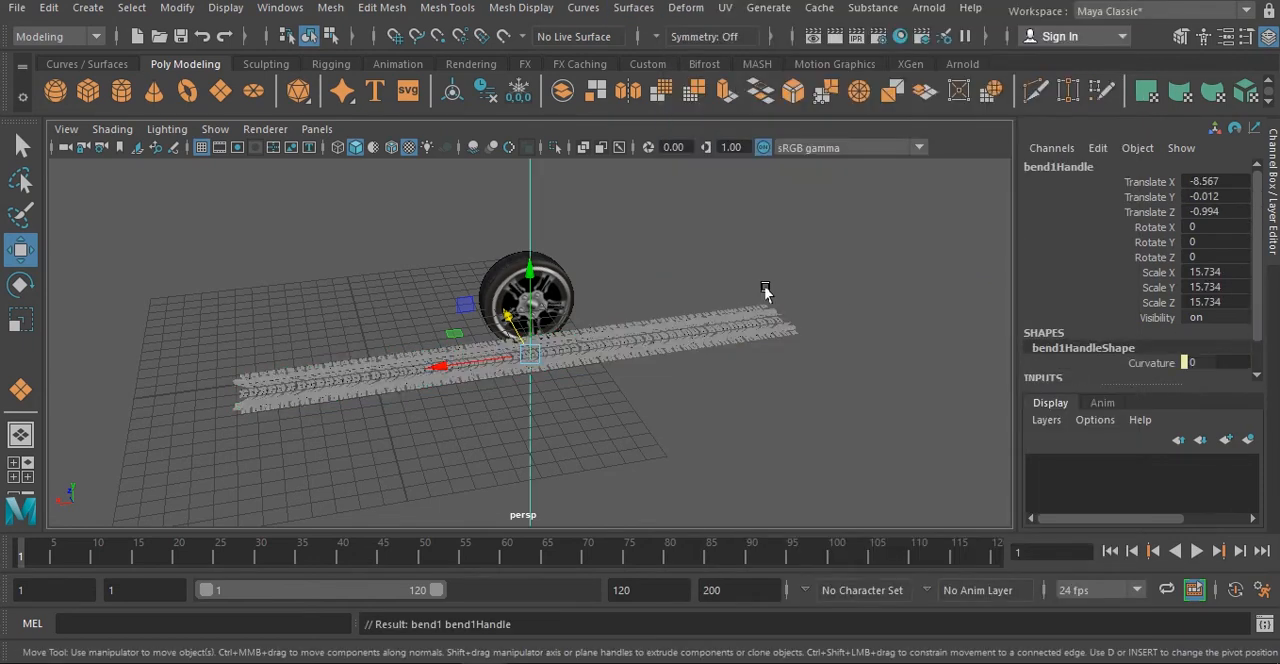
key("e")
left_click_drag(505, 300, 635, 295)
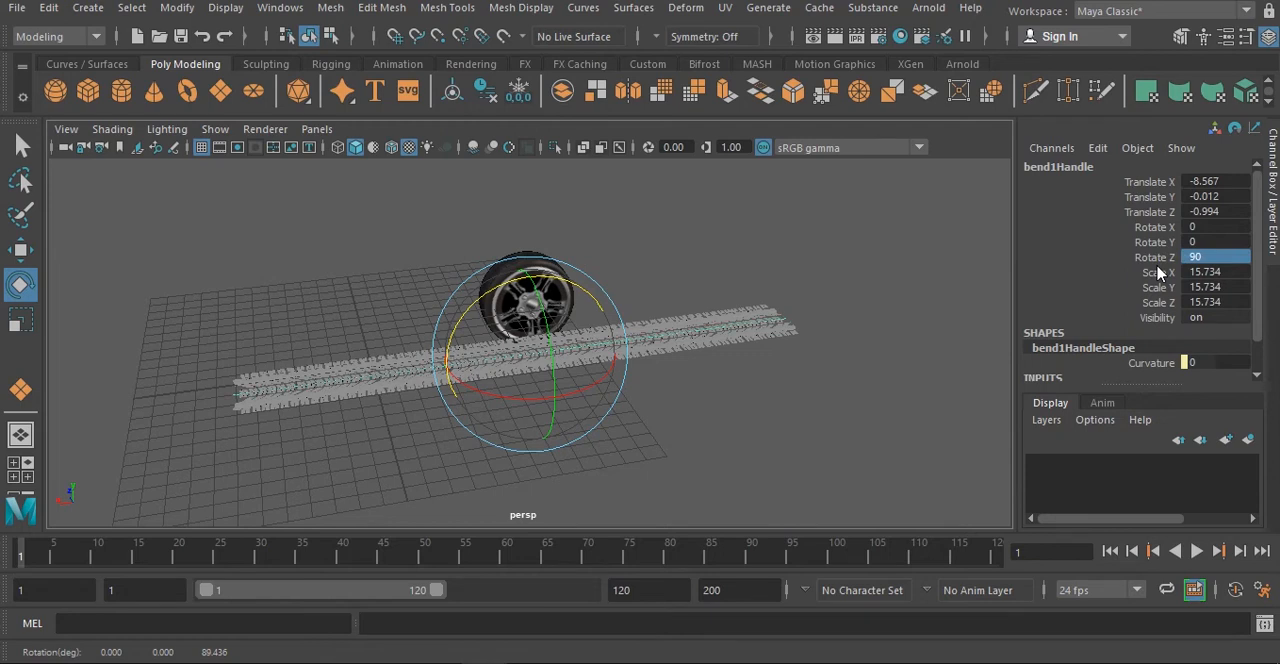
- Set the bend deformer's Curvature to -180 to curl the tread strip into a ring
left_click(1225, 36)
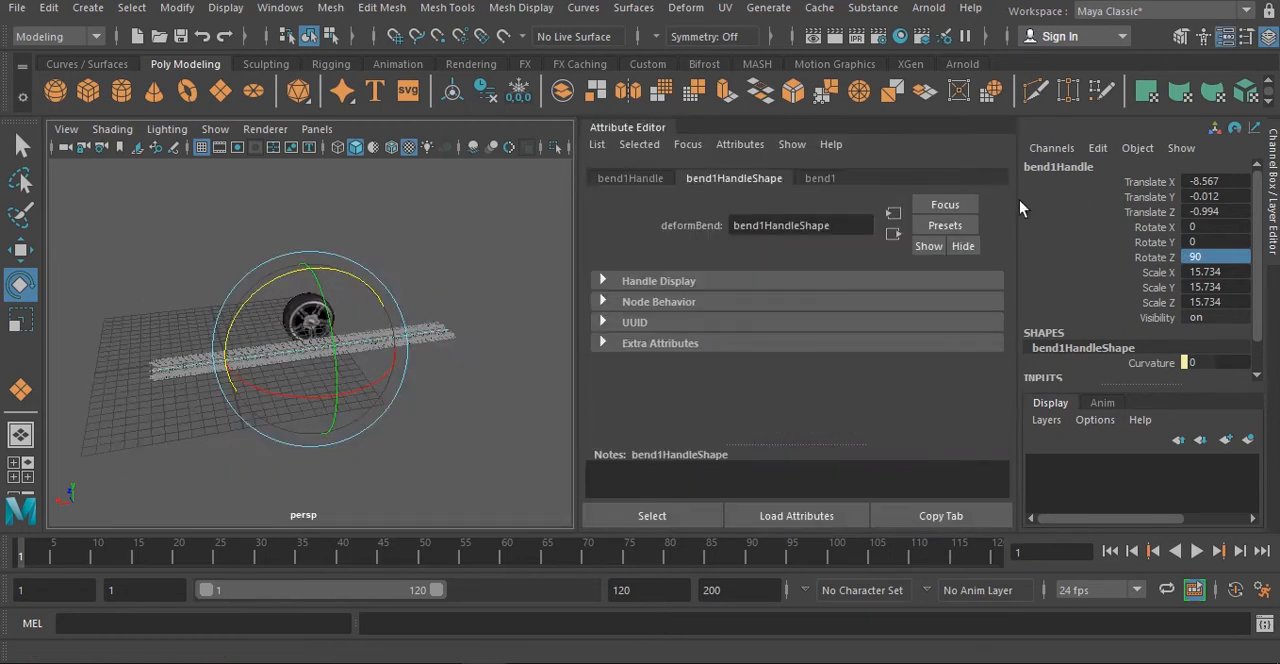
left_click(822, 178)
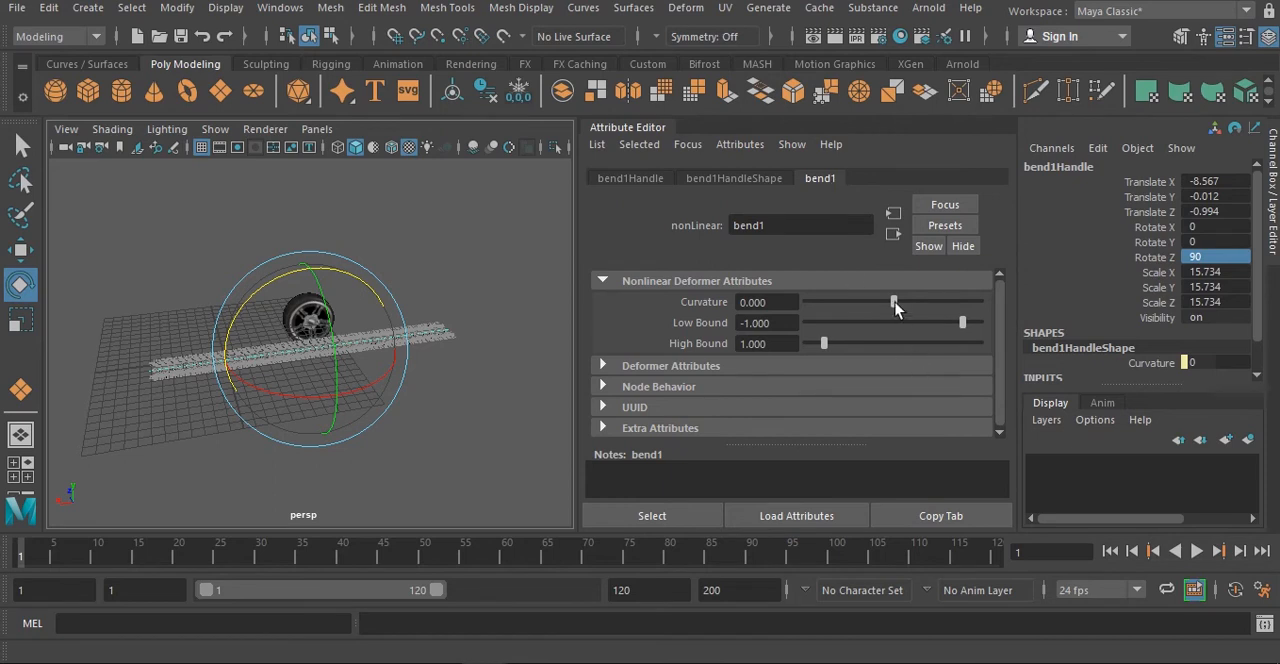
left_click_drag(895, 309, 806, 329)
right_click_drag(326, 428, 488, 367, "alt")
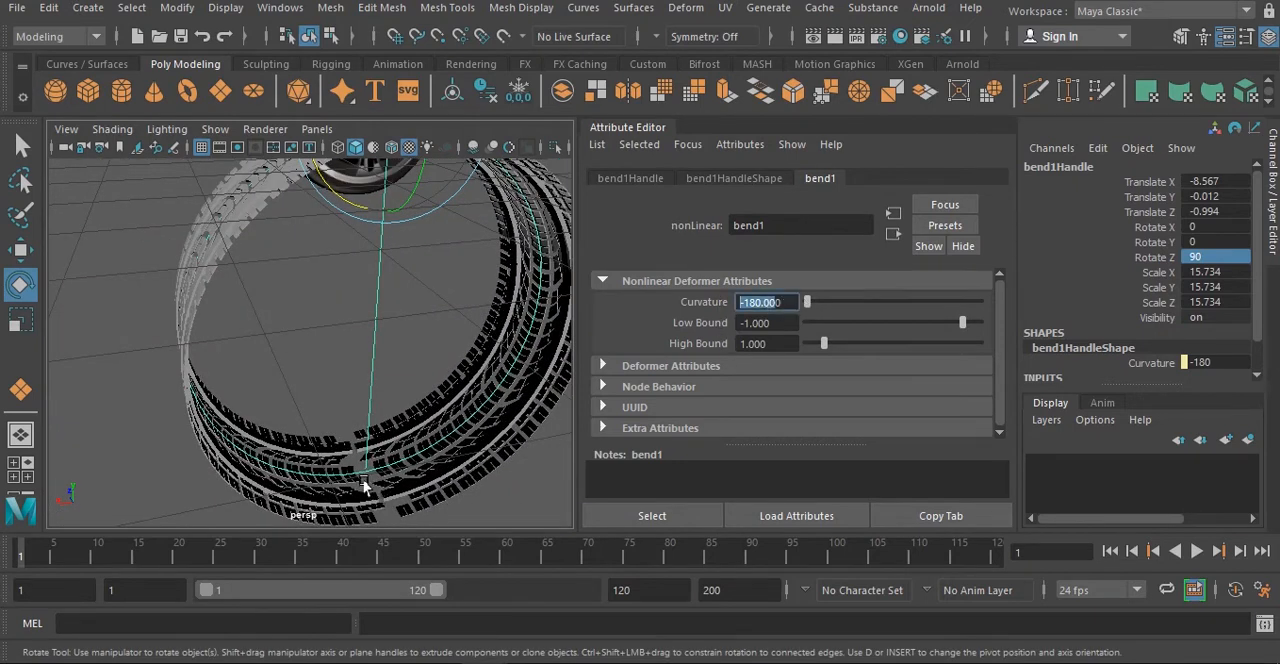
scroll(365, 487, "down", 5)
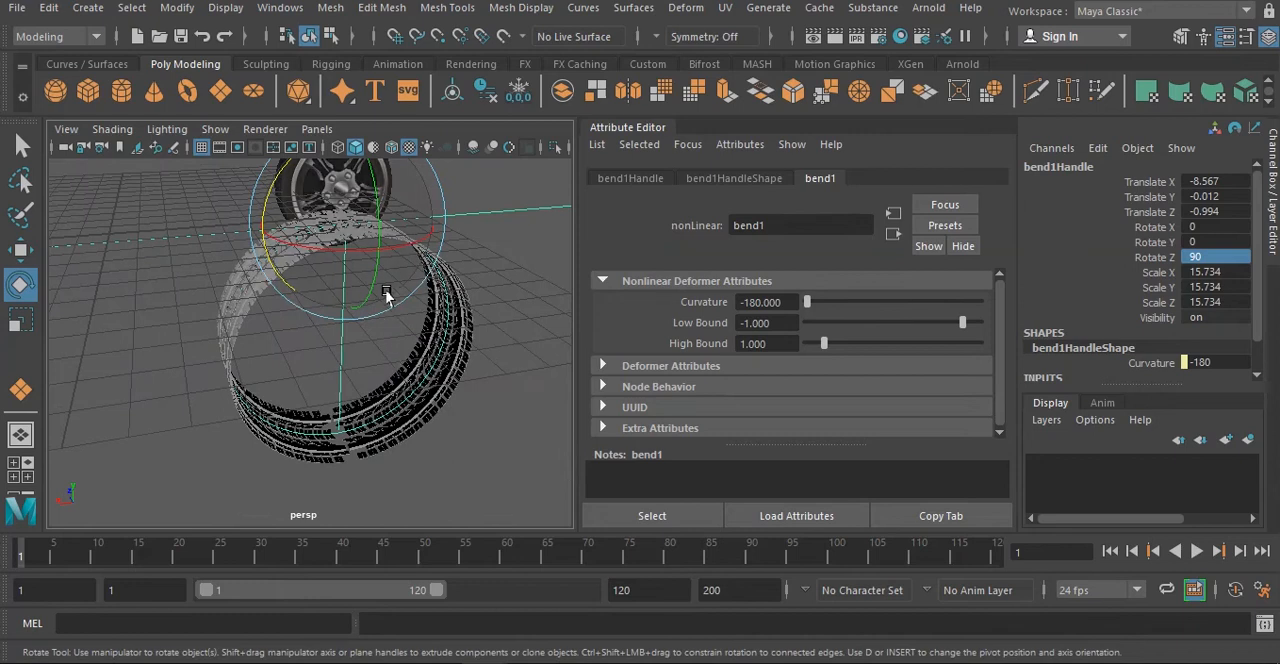
- Scale the bend handle to about 15.09 in X and 15.55 in Y to close the ring, and hide the Attribute Editor
key("r")
left_click_drag(416, 226, 417, 226)
middle_click_drag(356, 208, 331, 276, "alt")
left_click_drag(322, 219, 322, 223)
left_click_drag(390, 290, 390, 291)
left_click_drag(432, 350, 474, 323, "alt")
key("w")
left_click(258, 322)
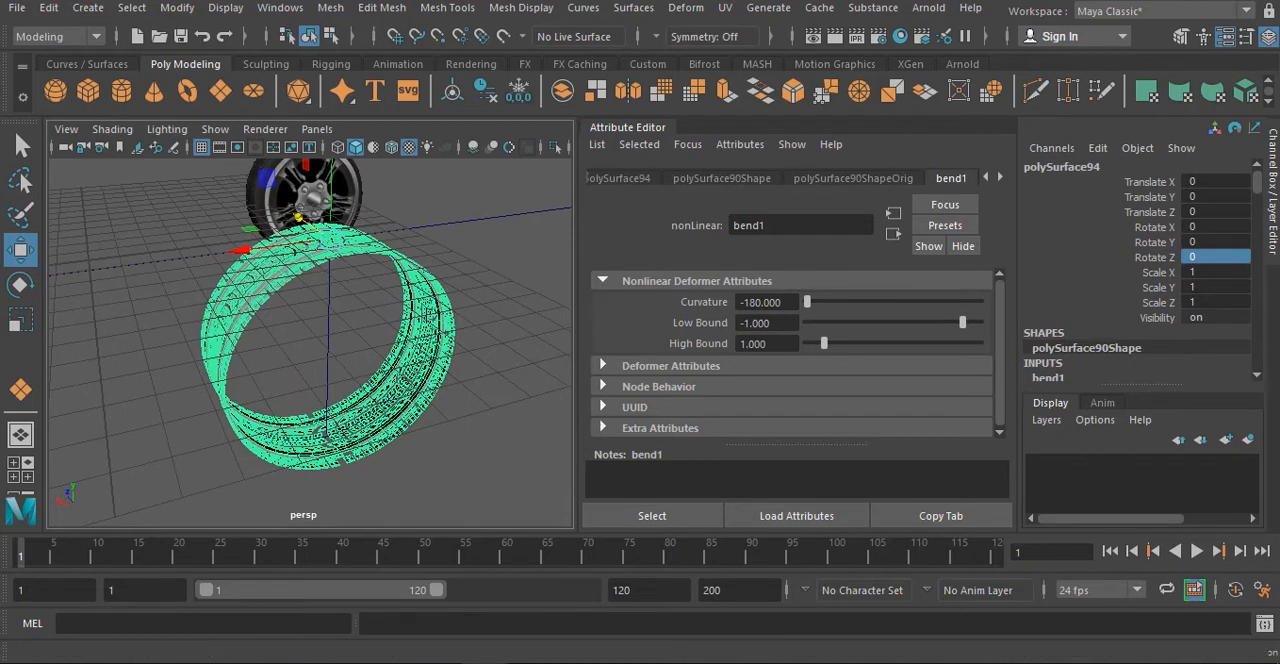
left_click(1224, 36)
- Try to delete the history with the bend handle selected
scroll(600, 287, "down", 5)
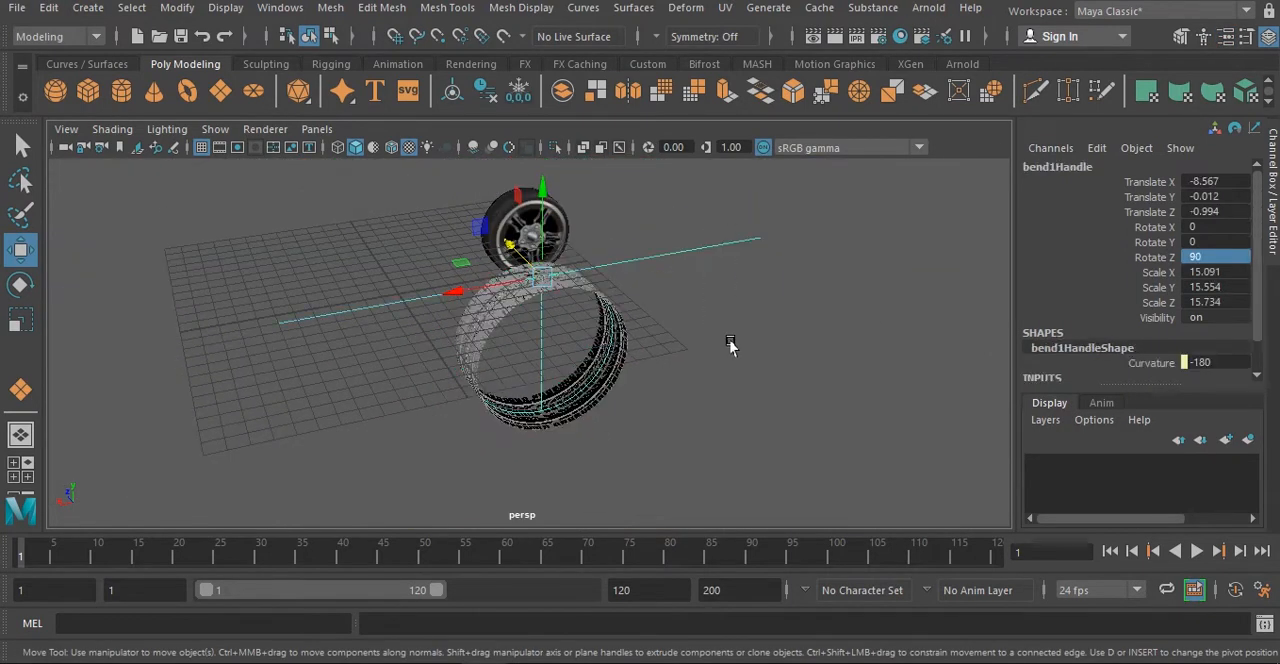
left_click_drag(731, 346, 690, 265, "alt")
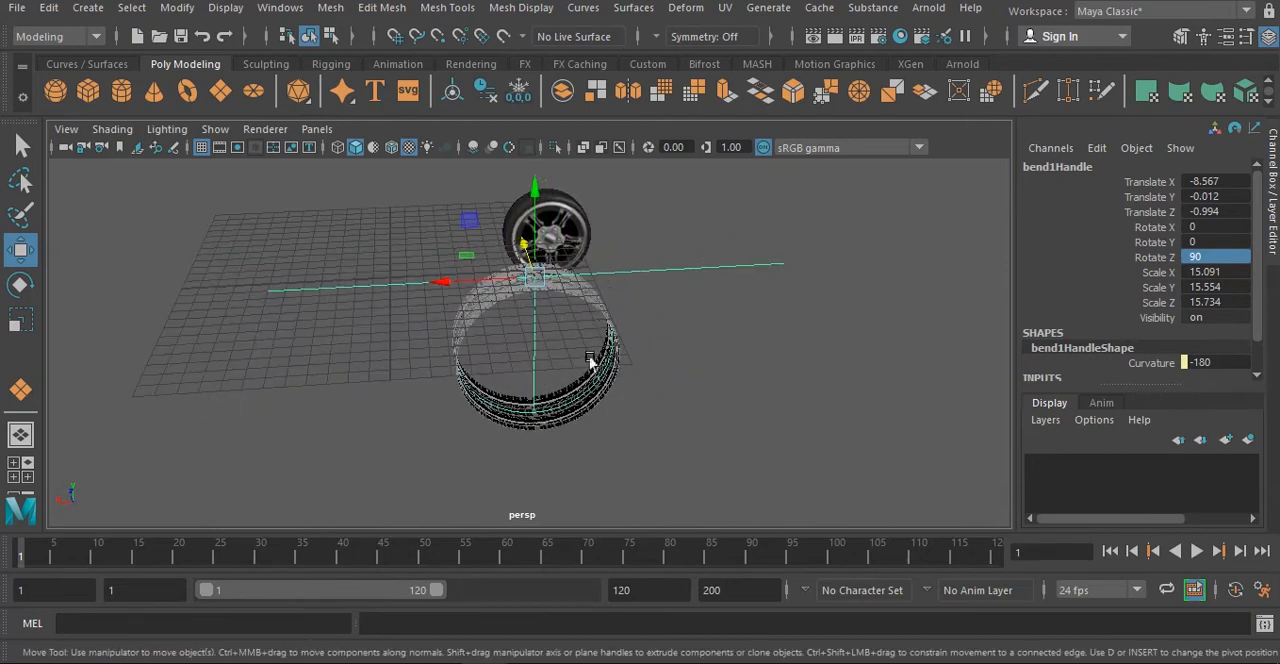
left_click(48, 8)
mouse_move(131, 231)
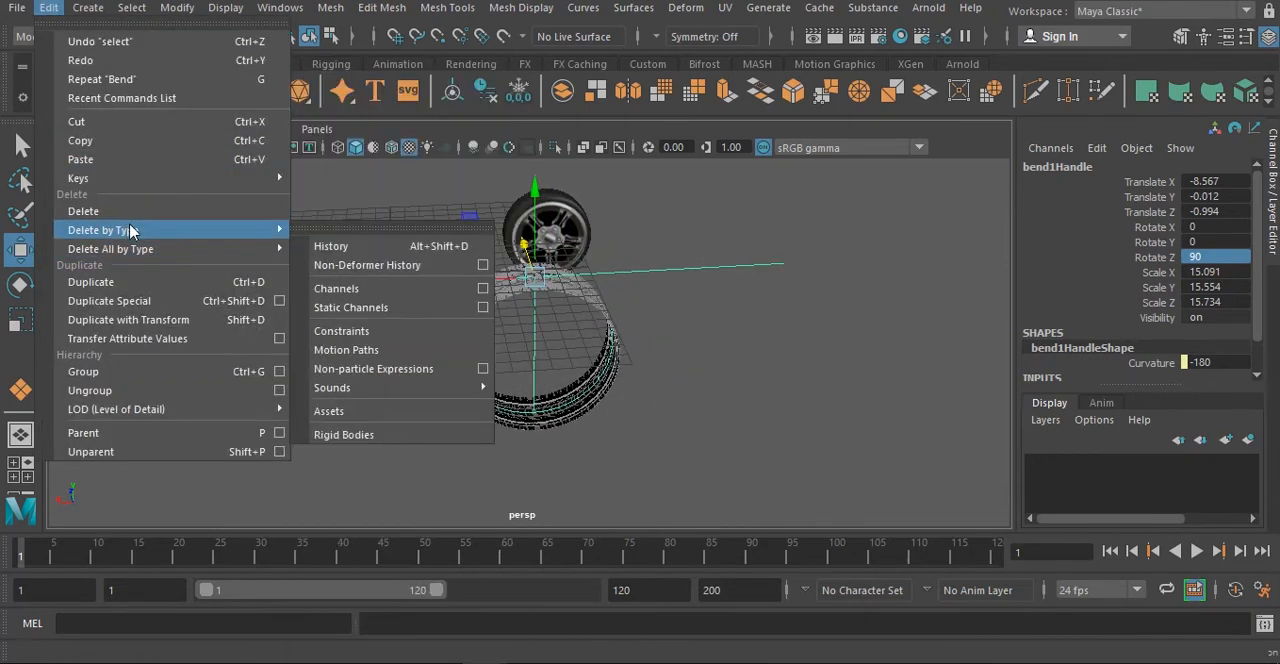
mouse_move(280, 249)
left_click(365, 239)
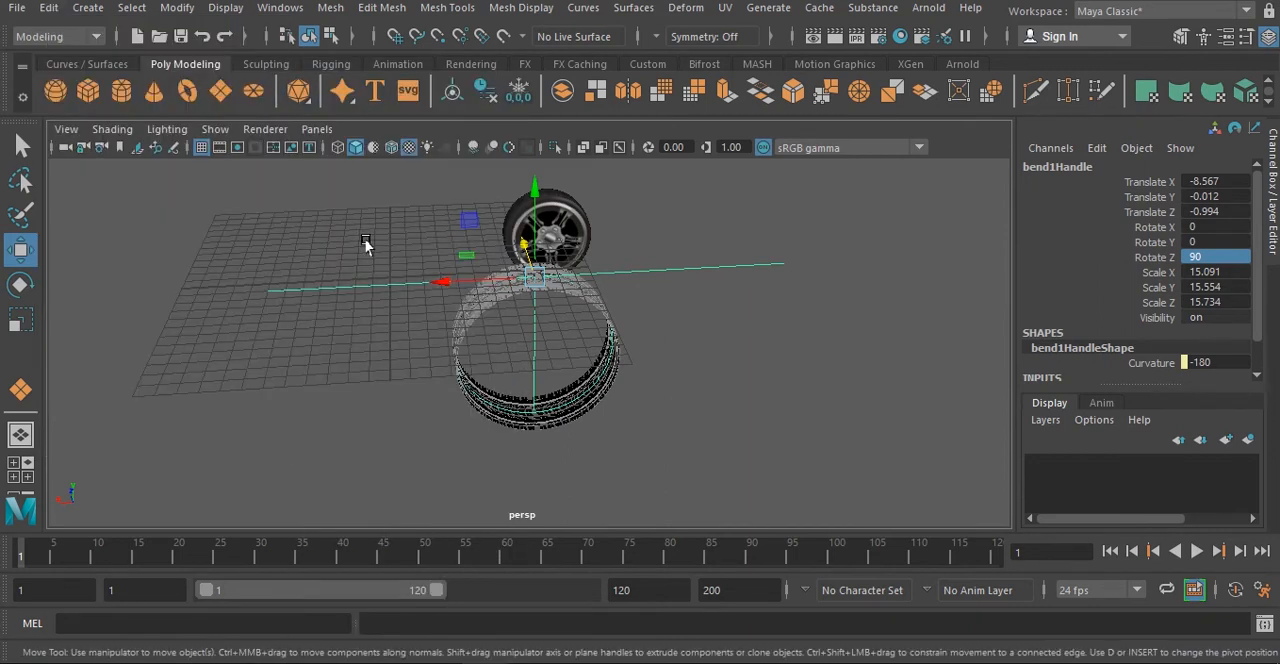
- Delete the construction history of the bent tread ring
left_click(600, 337)
left_click(48, 8)
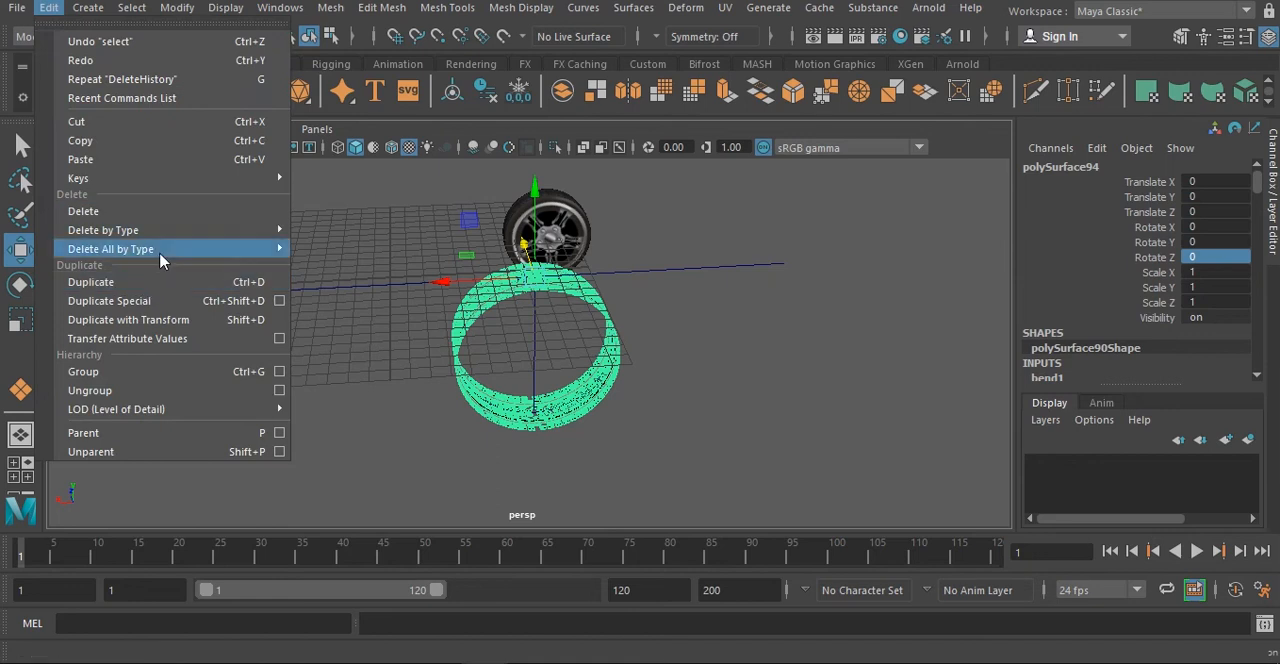
mouse_move(165, 232)
left_click(345, 240)
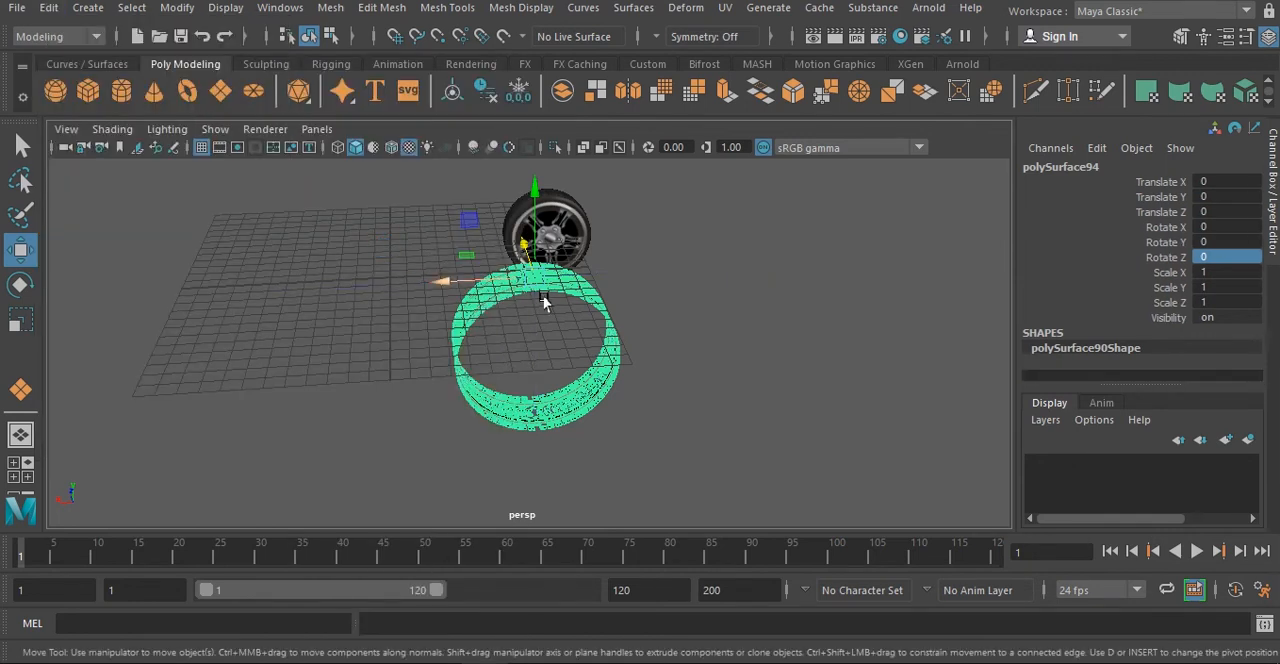
- Center the tread ring's pivot and move the ring to about 7.12 in X and 4.74 in Y
left_click_drag(543, 302, 617, 313, "alt")
left_click_drag(547, 235, 548, 157)
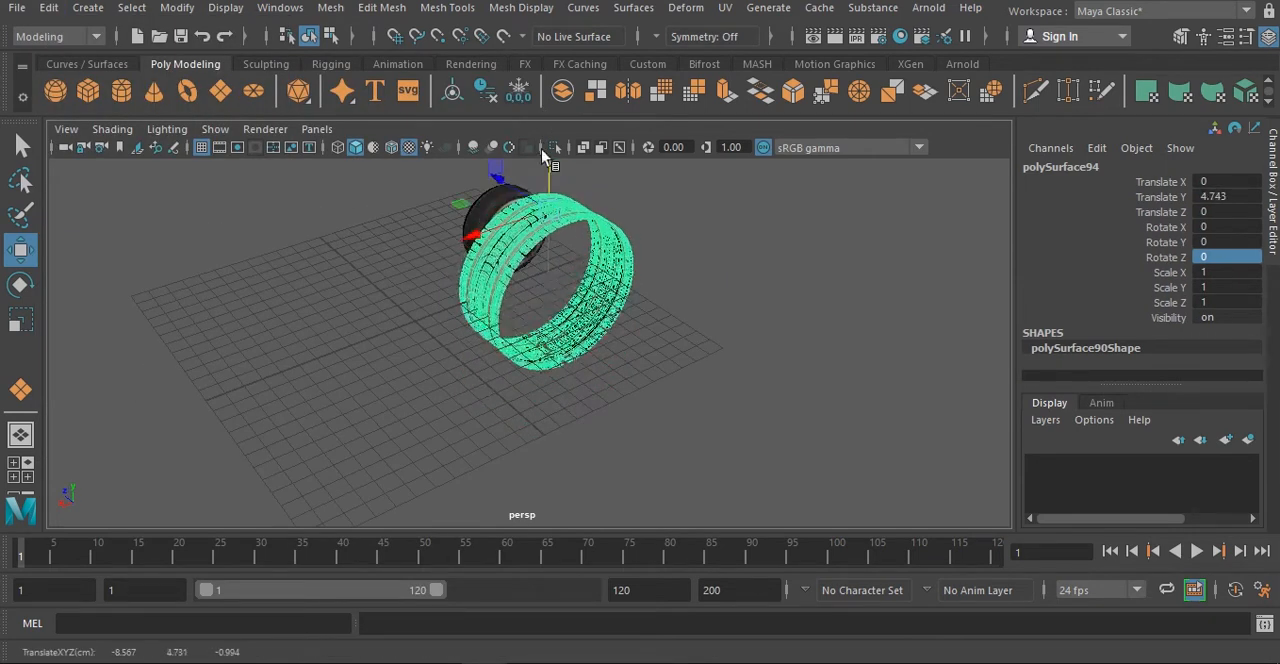
left_click_drag(612, 290, 505, 232)
left_click(177, 7)
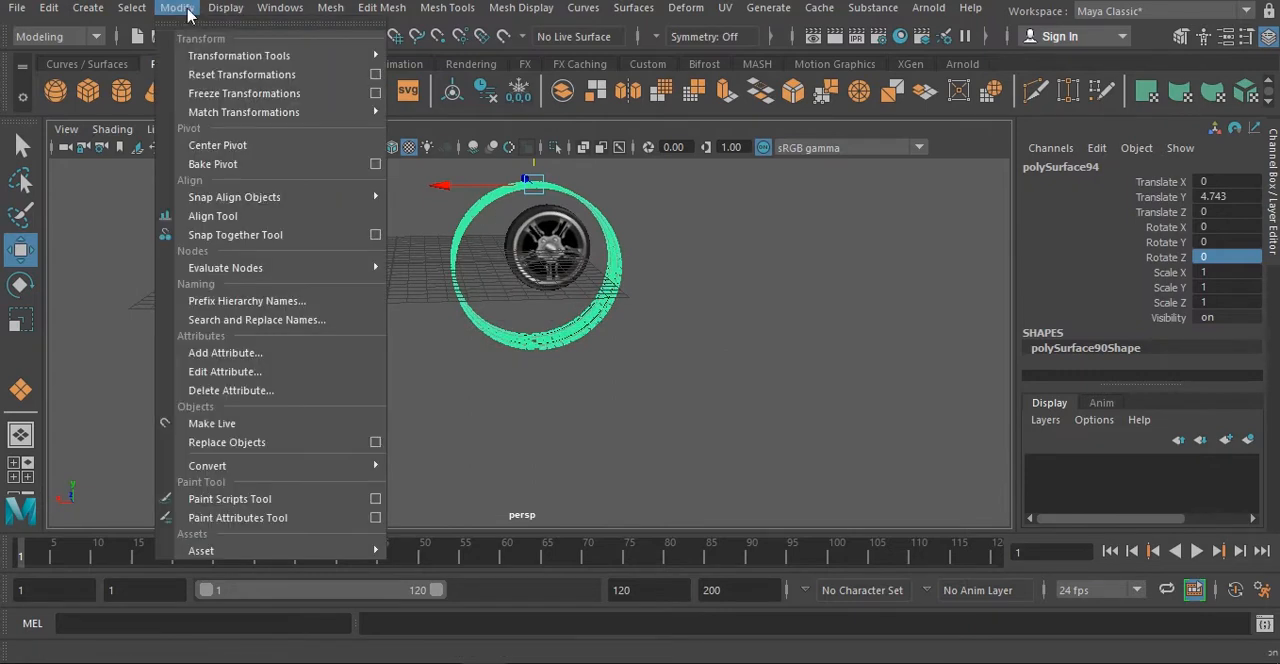
left_click(263, 145)
left_click_drag(471, 270, 349, 266)
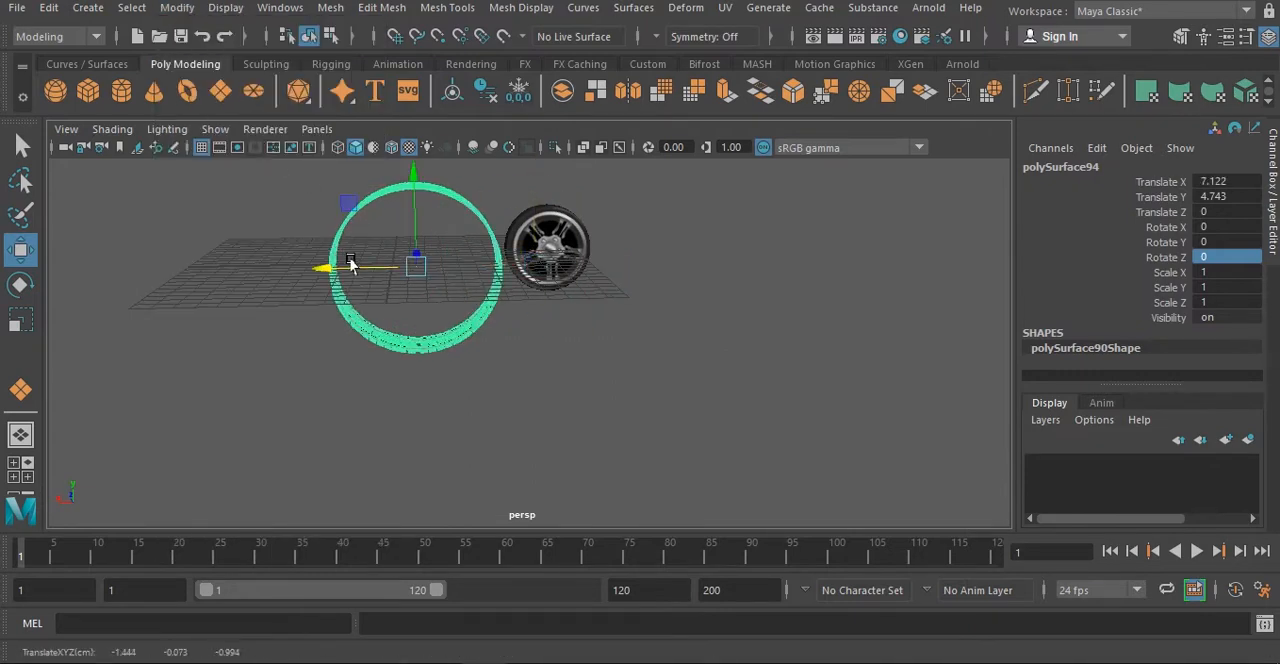
key("e")
left_click_drag(468, 190, 475, 229)
key("ctrl+z")
key("ctrl+z")
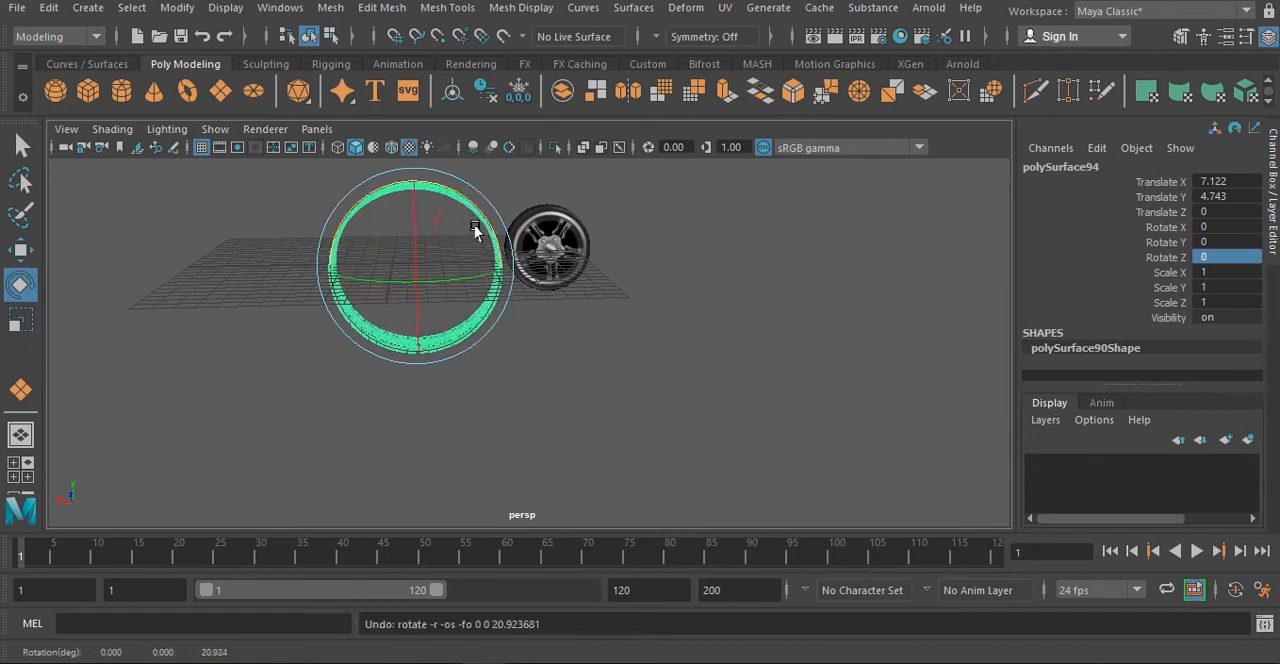
- Scale the tread ring to about 0.956 in X
key("r")
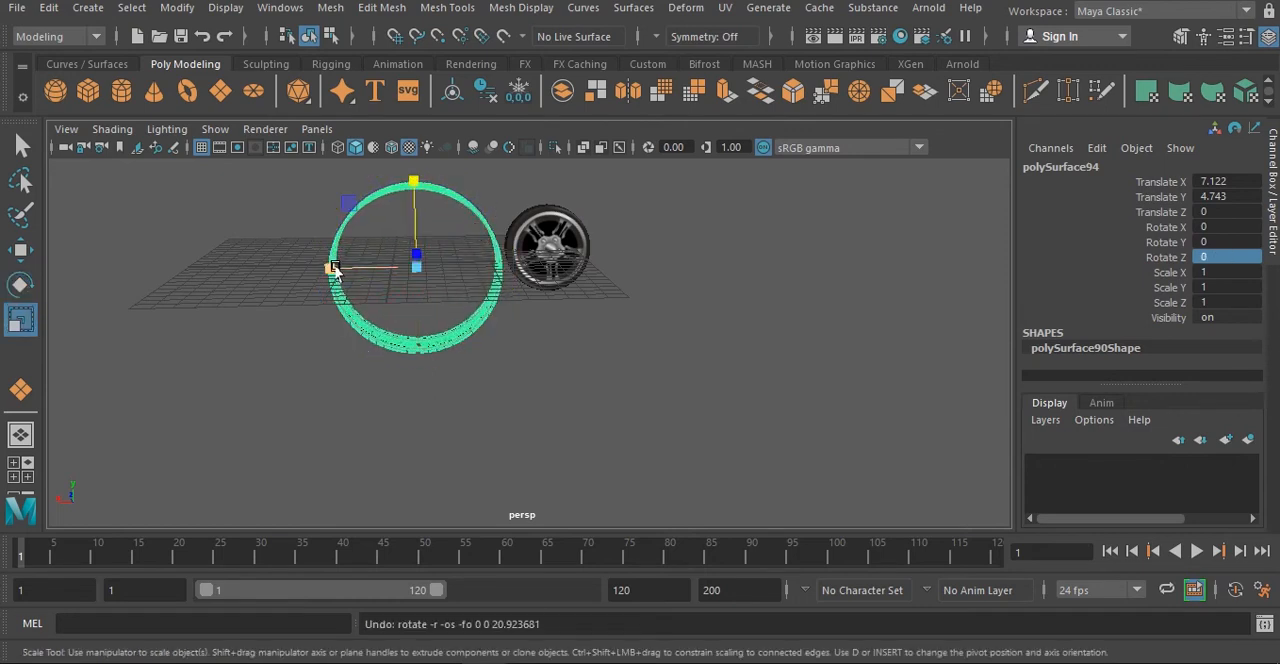
left_click_drag(335, 268, 339, 269)
left_click_drag(547, 269, 596, 292, "alt")
key("e")
left_click_drag(362, 240, 640, 248)
key("ctrl+z")
- Apply a Lattice deformer to the tread ring with Divisions 5, 5, 5 and Local divisions 5, 5, 5
left_click(726, 8)
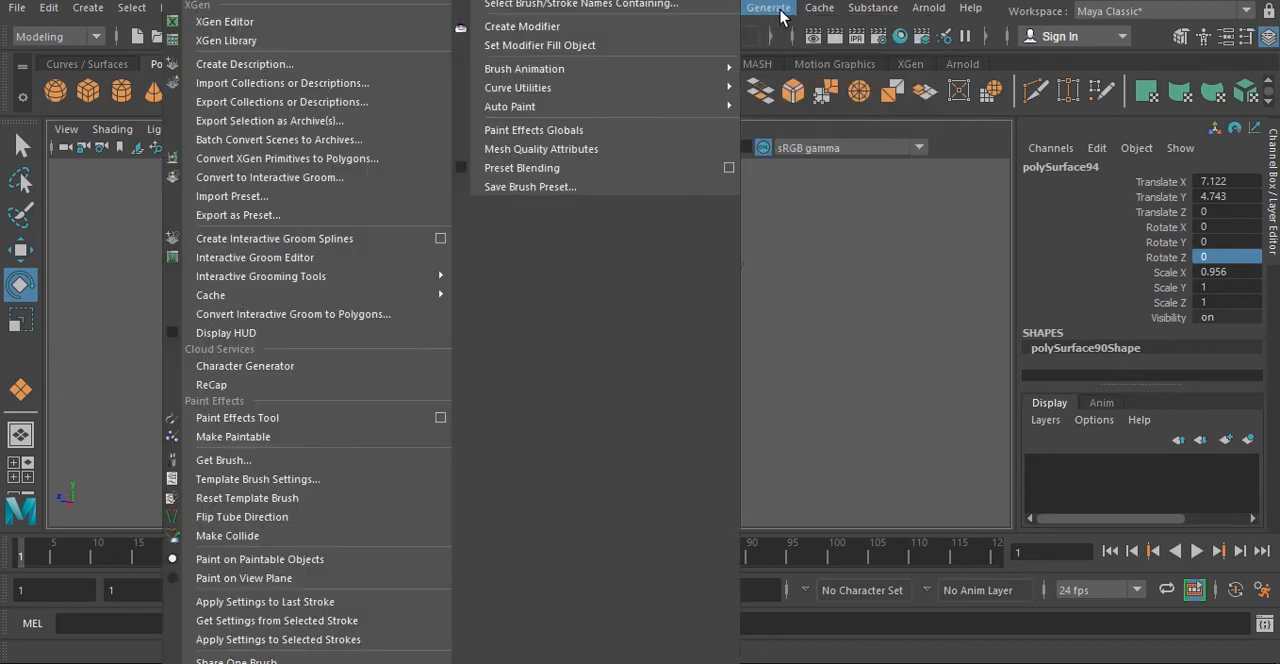
left_click(780, 17)
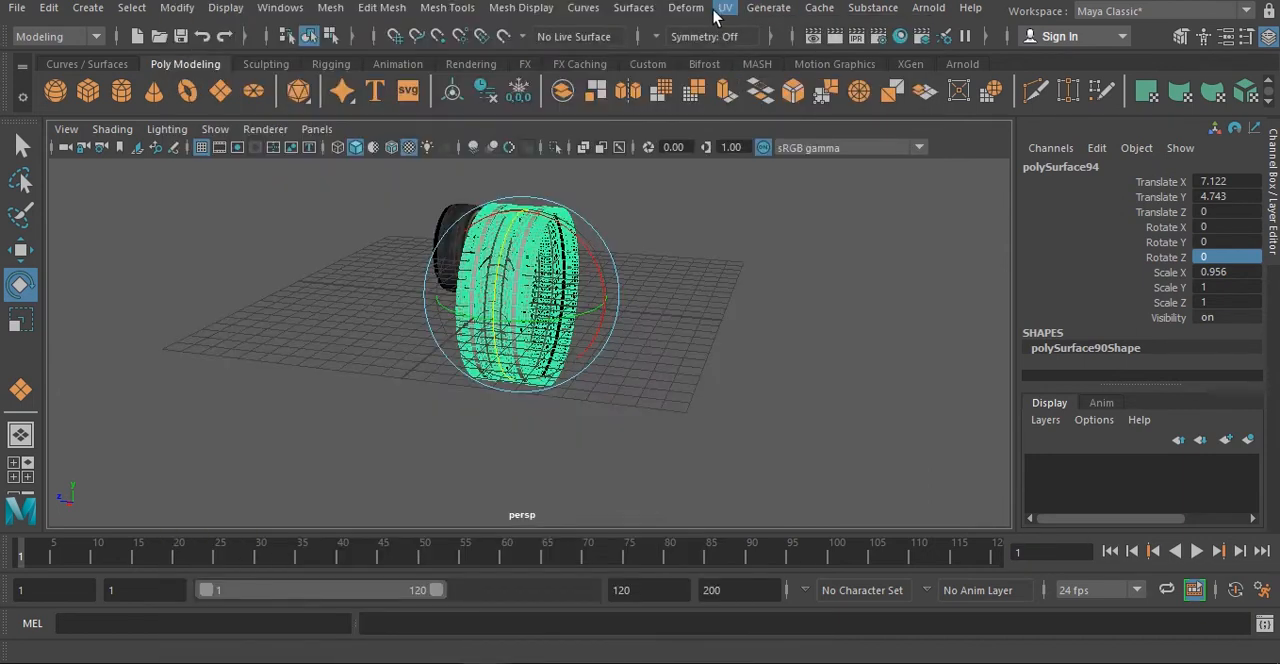
left_click(686, 7)
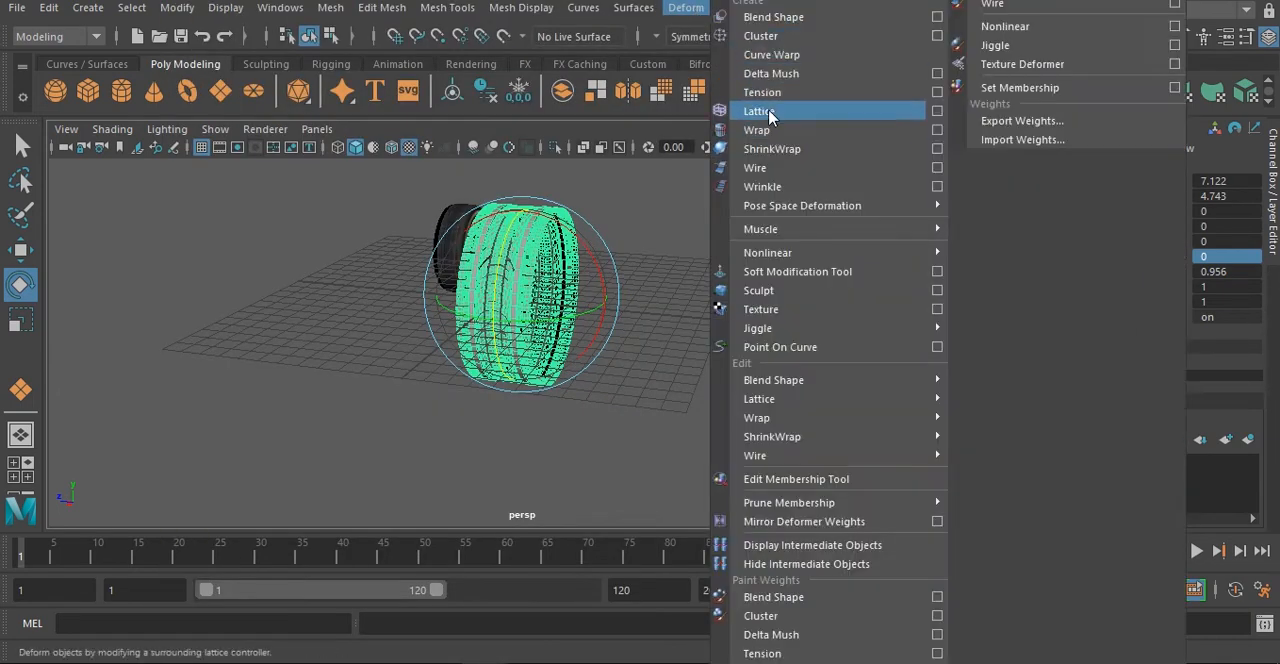
left_click(938, 113)
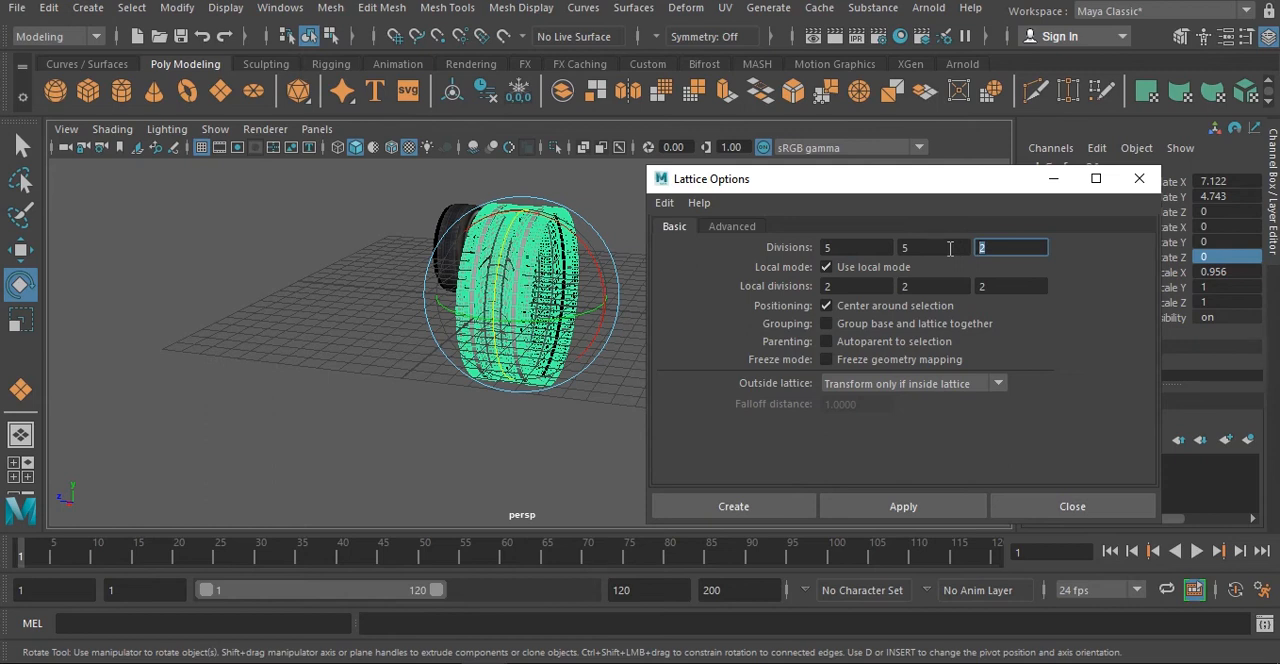
left_click_drag(848, 288, 794, 290)
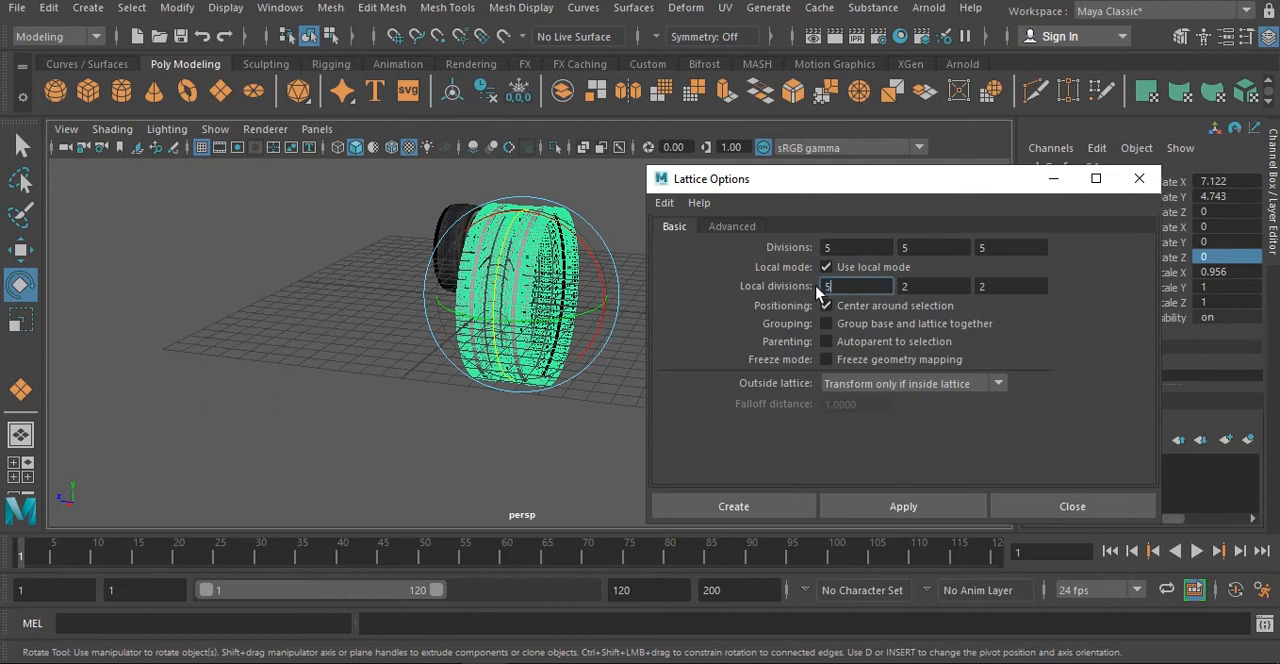
left_click_drag(918, 288, 871, 294)
type("5")
key("Tab")
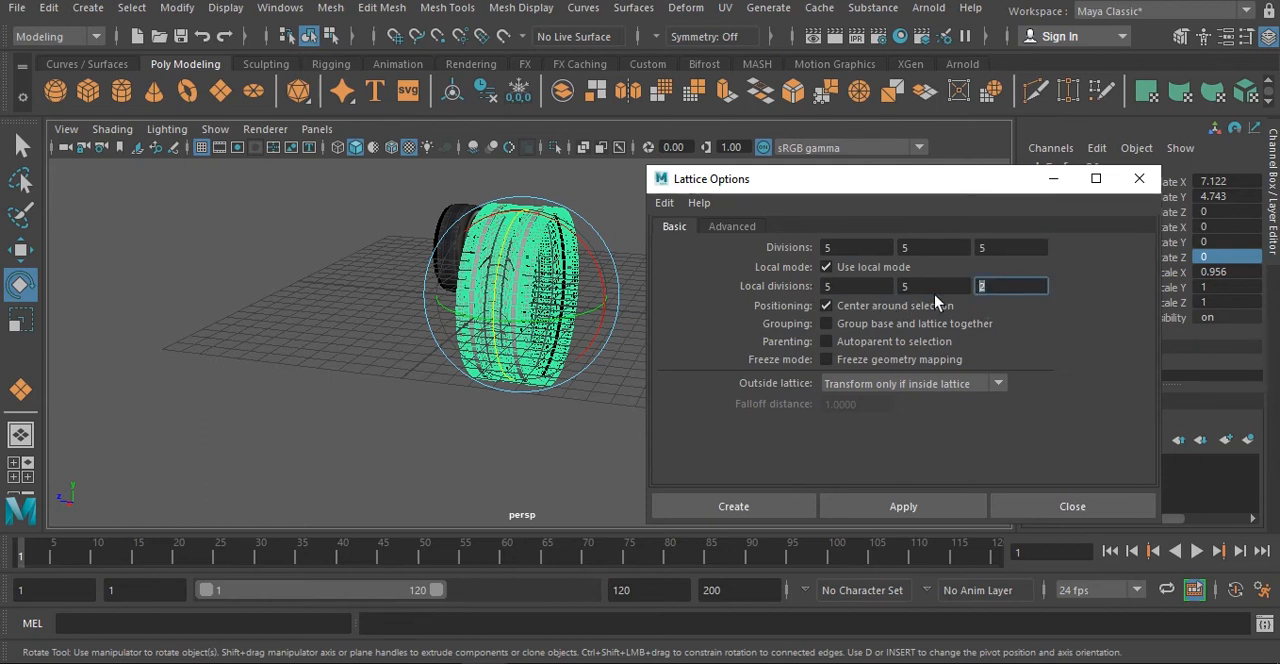
type("54")
key("BackSpace")
key("Return")
left_click(874, 507)
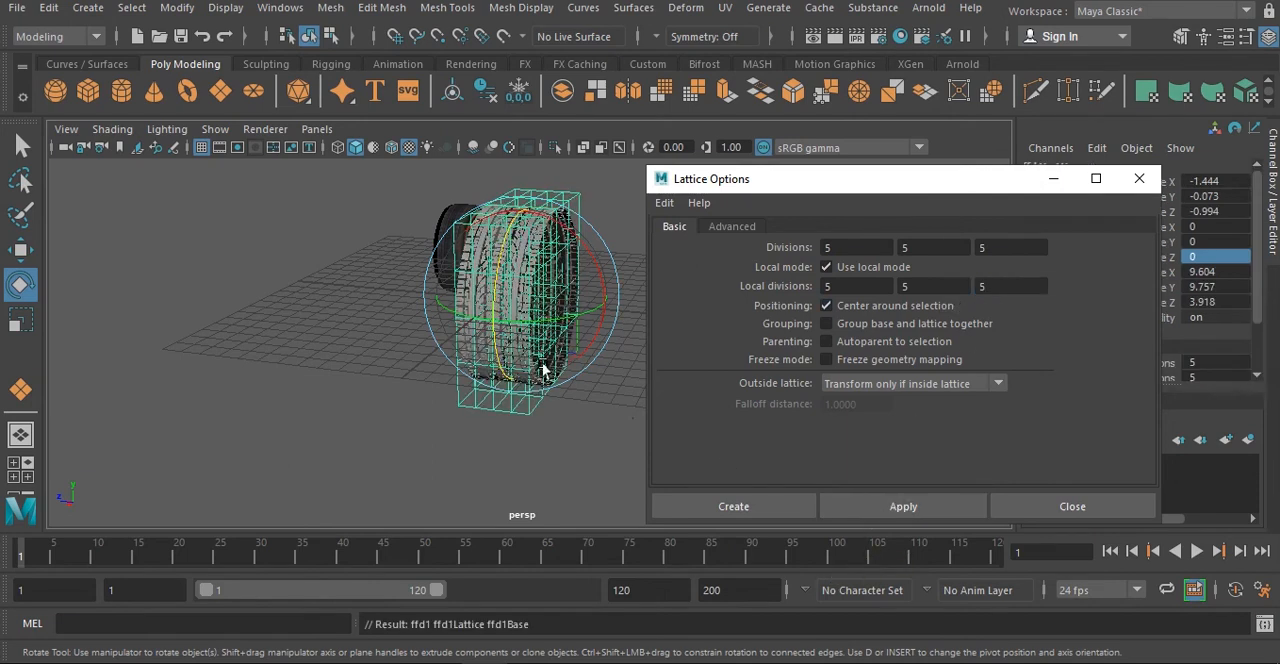
left_click(1138, 179)
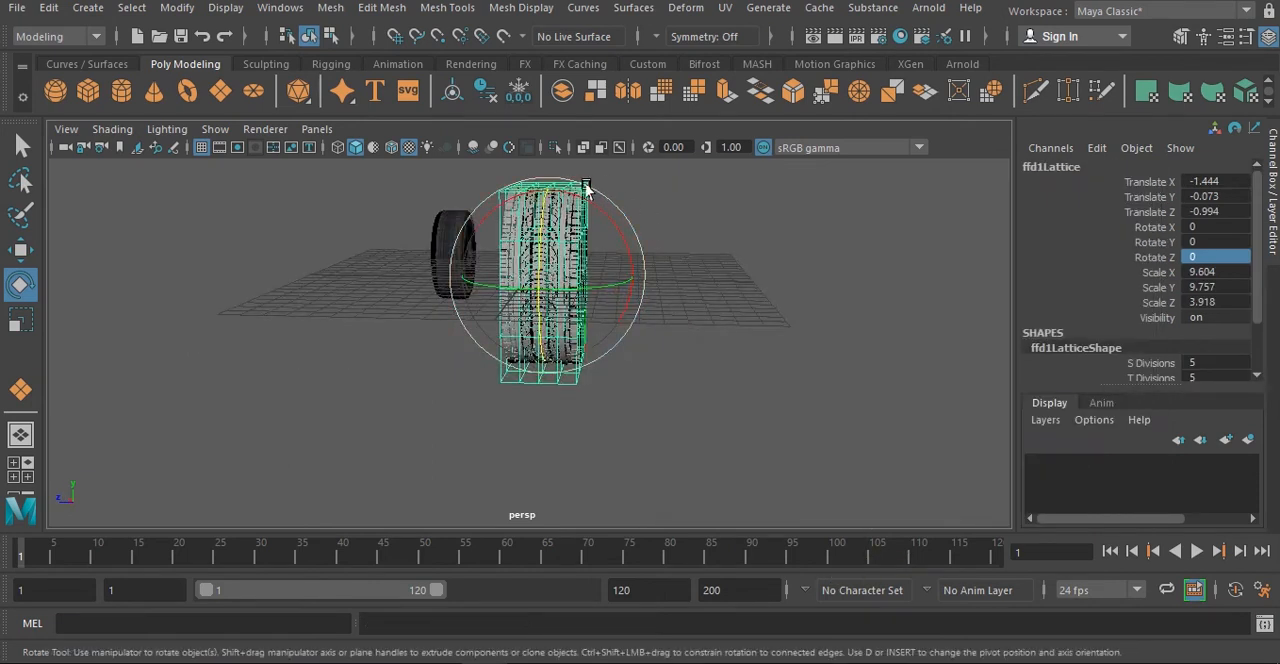
- Scale the lattice points of the three middle columns across the tread width outward to round the tread profile
right_click(586, 190)
left_click(584, 134)
left_click_drag(590, 258, 590, 285, "alt")
left_click_drag(572, 343, 573, 345)
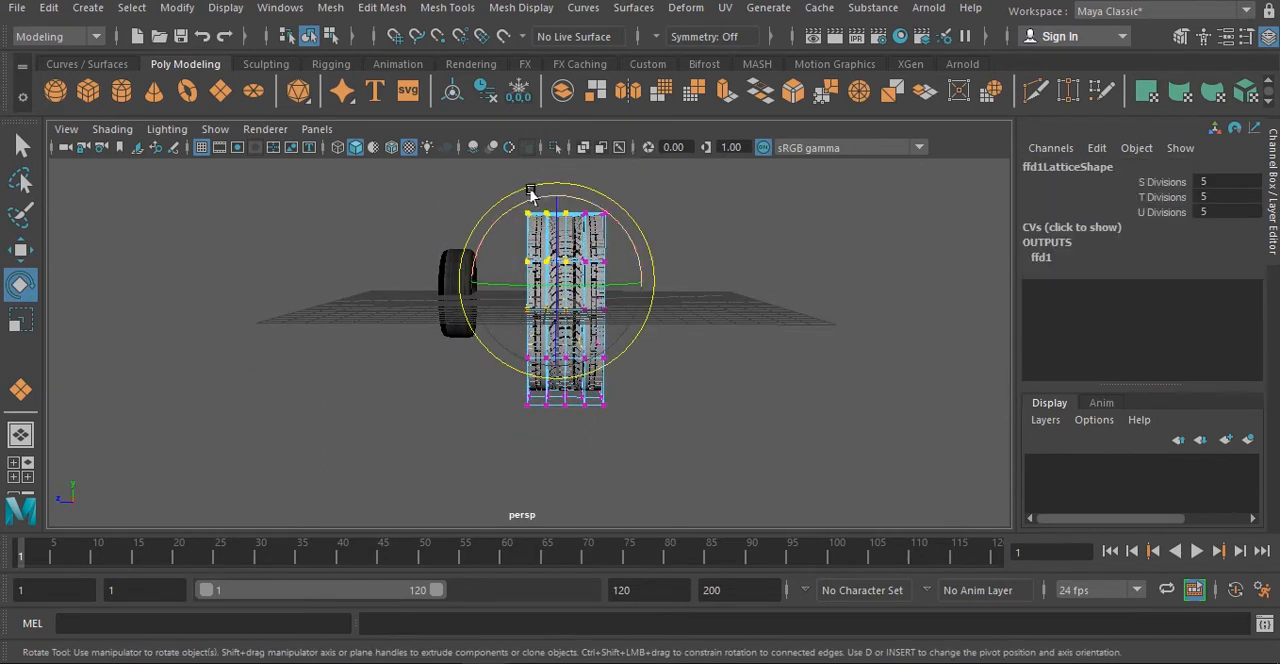
left_click(570, 173)
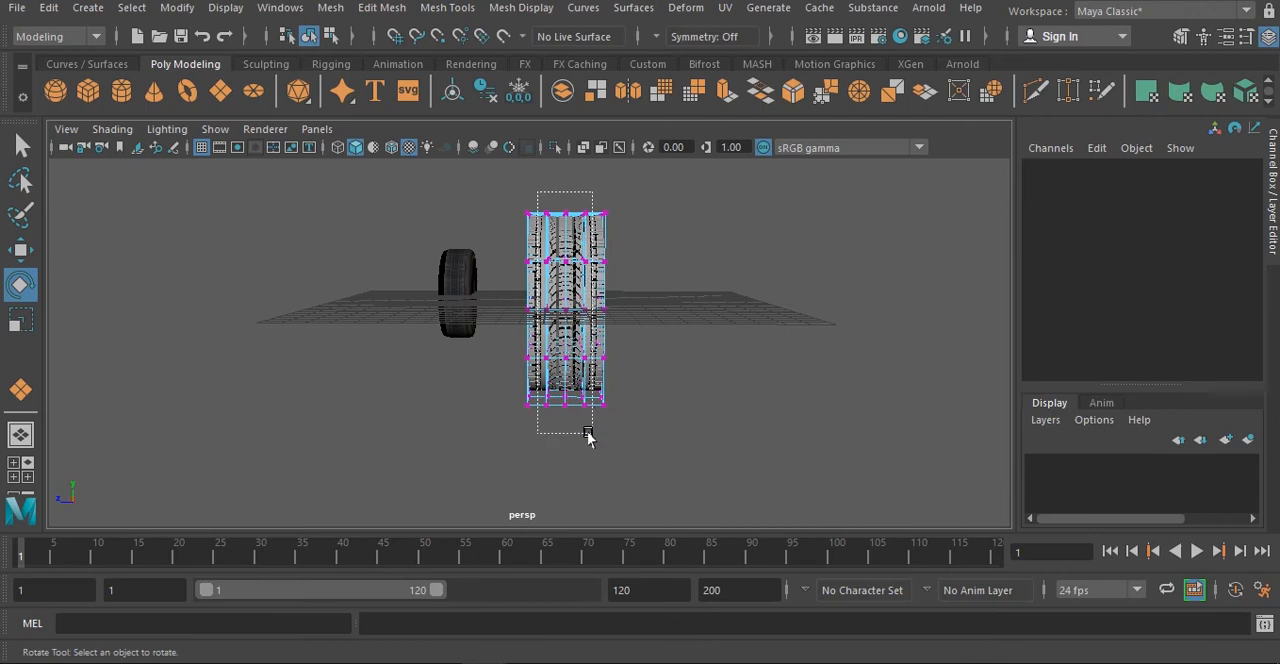
left_click_drag(588, 433, 591, 433)
left_click_drag(591, 433, 571, 406, "alt")
scroll(570, 405, "up", 5)
key("r")
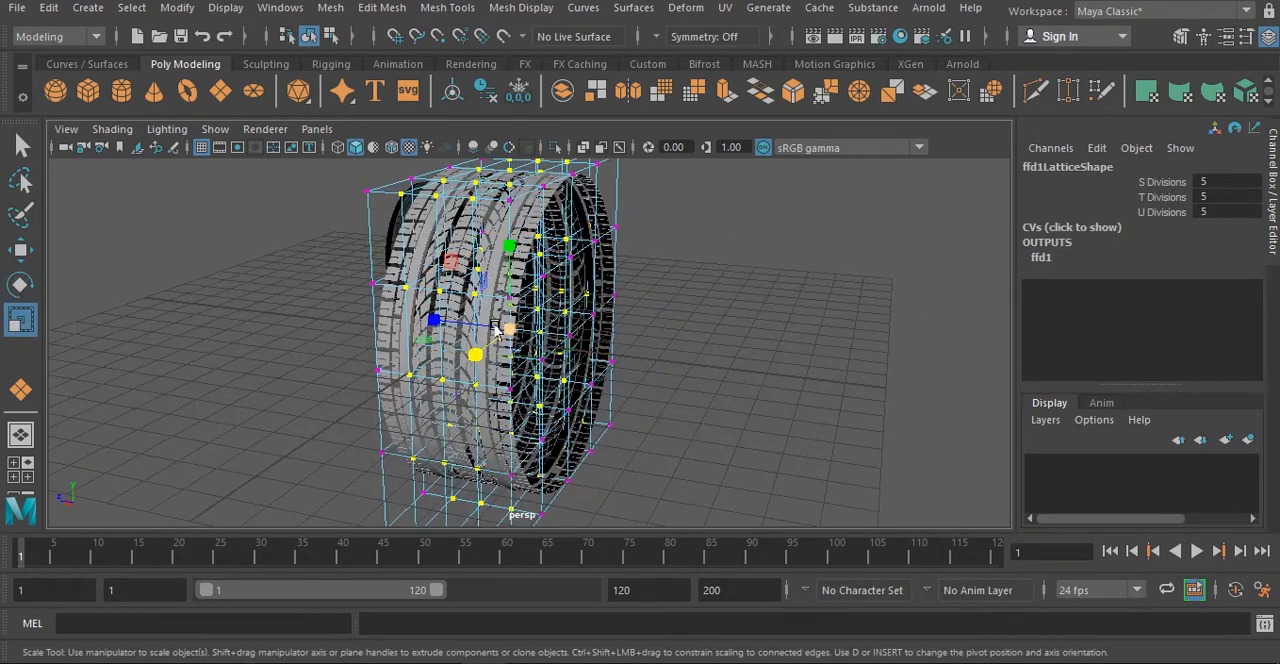
left_click_drag(505, 330, 439, 386, "alt")
right_click_drag(436, 206, 510, 137)
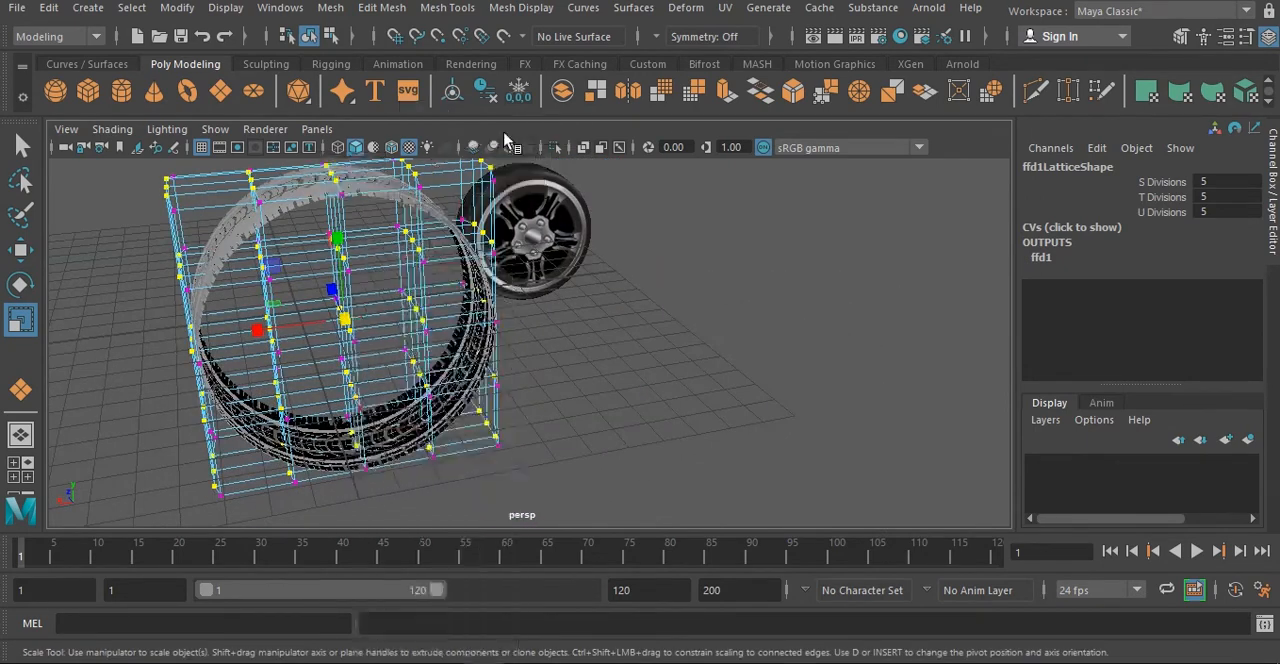
- Delete the tread ring's construction history to bake in the lattice deformation, leaving nothing selected
left_click(505, 280)
left_click(453, 226)
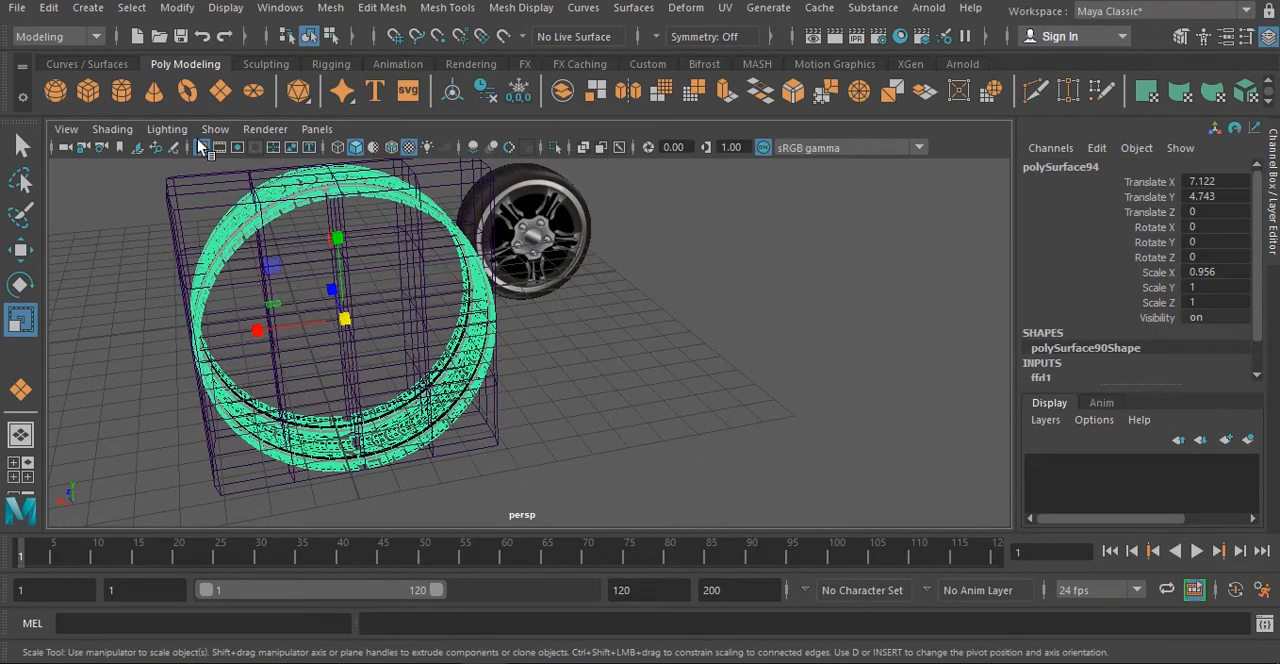
left_click(48, 7)
mouse_move(150, 232)
left_click(330, 247)
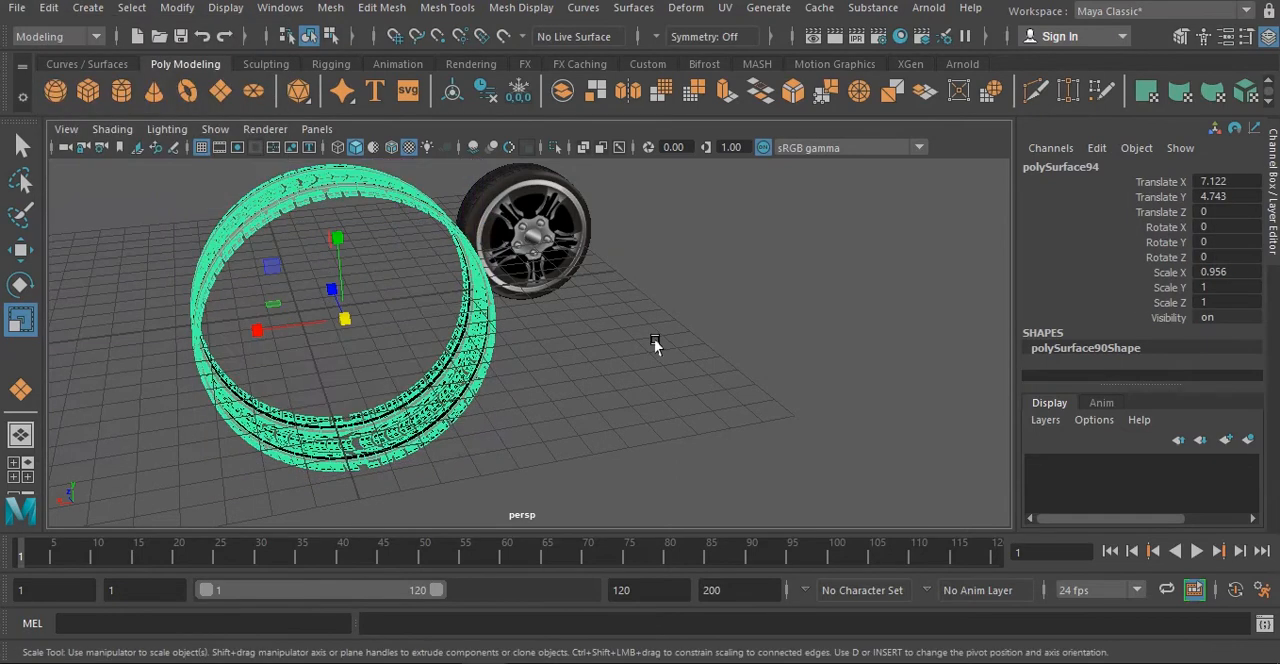
left_click(654, 339)
left_click_drag(470, 395, 440, 372, "alt")
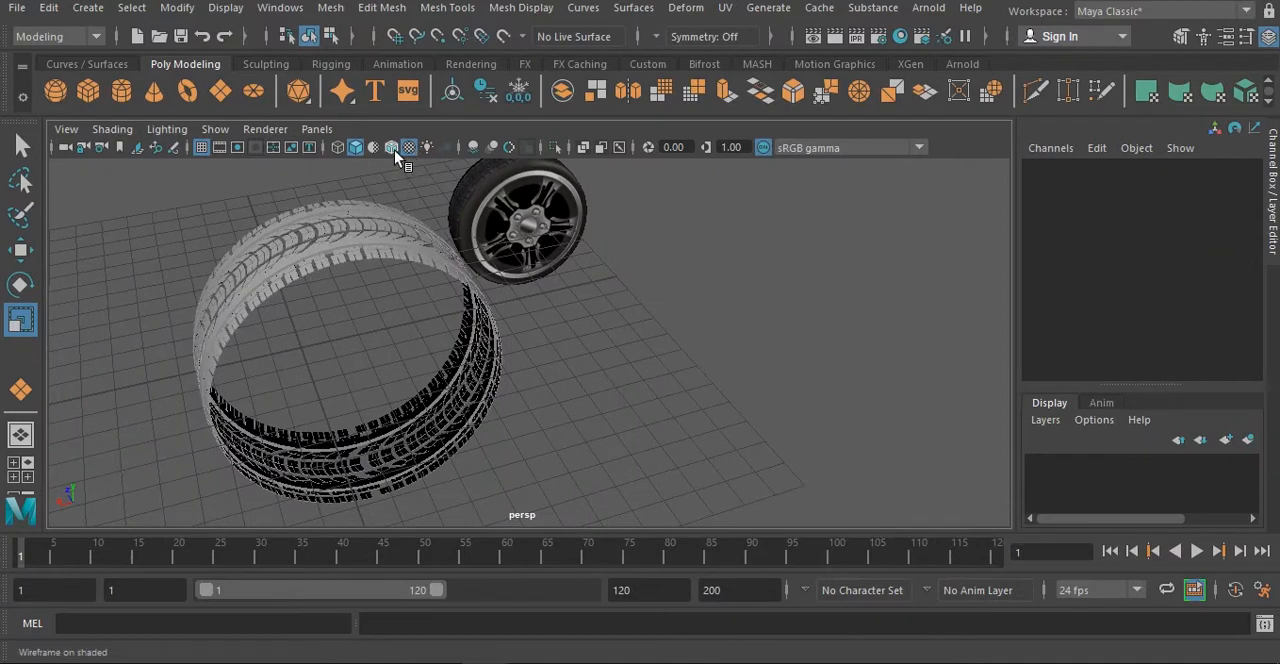
left_click(393, 149)
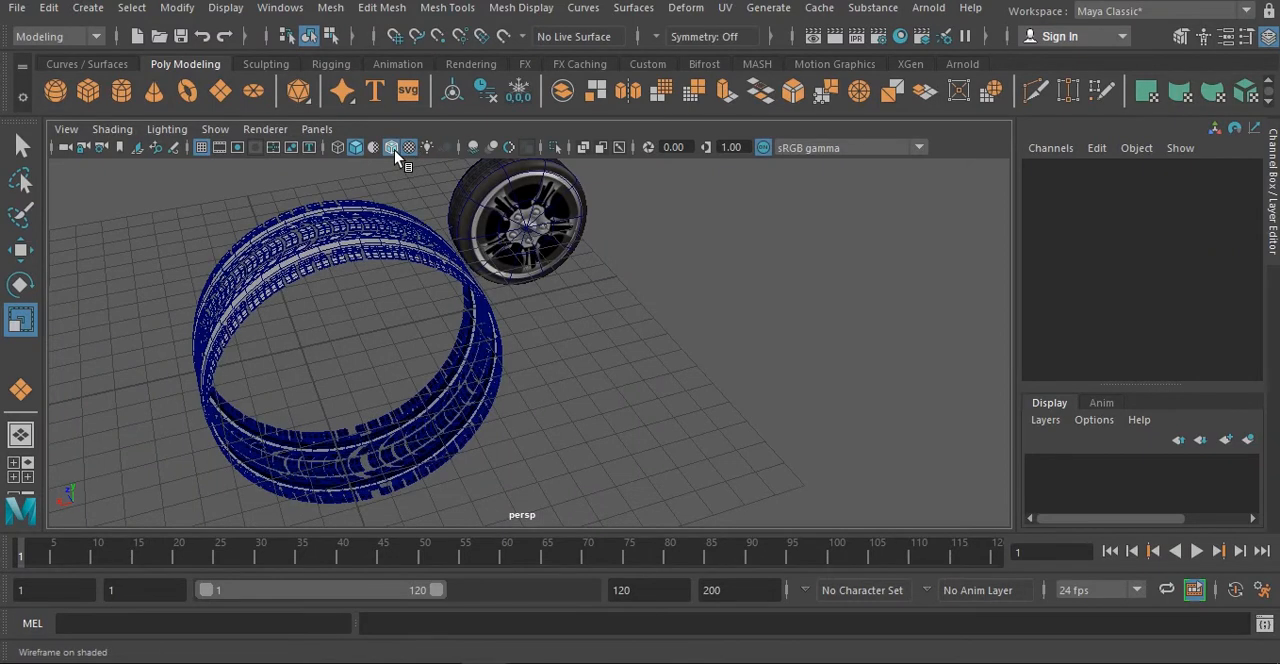
left_click(394, 150)
left_click_drag(371, 349, 467, 345, "alt")
left_click_drag(551, 283, 382, 275, "alt")
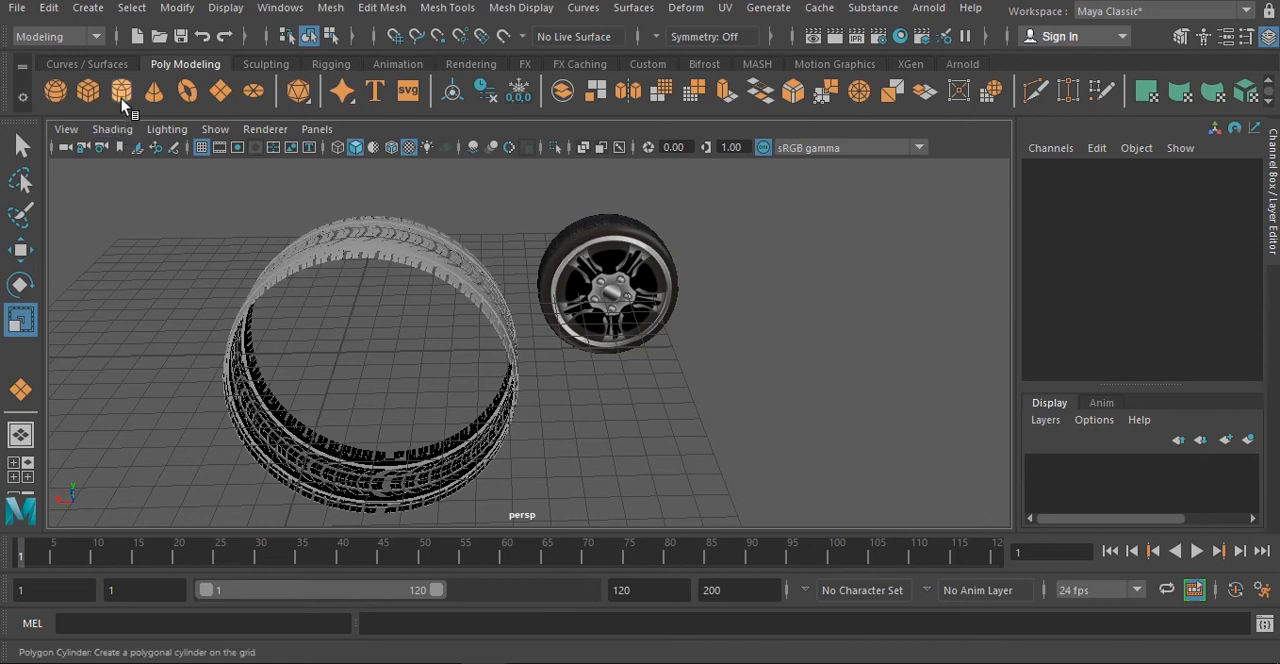
- Center the tread ring on the grid origin in the front view, at about 8.583 in X and 4.807 in Y
key("space")
key("space")
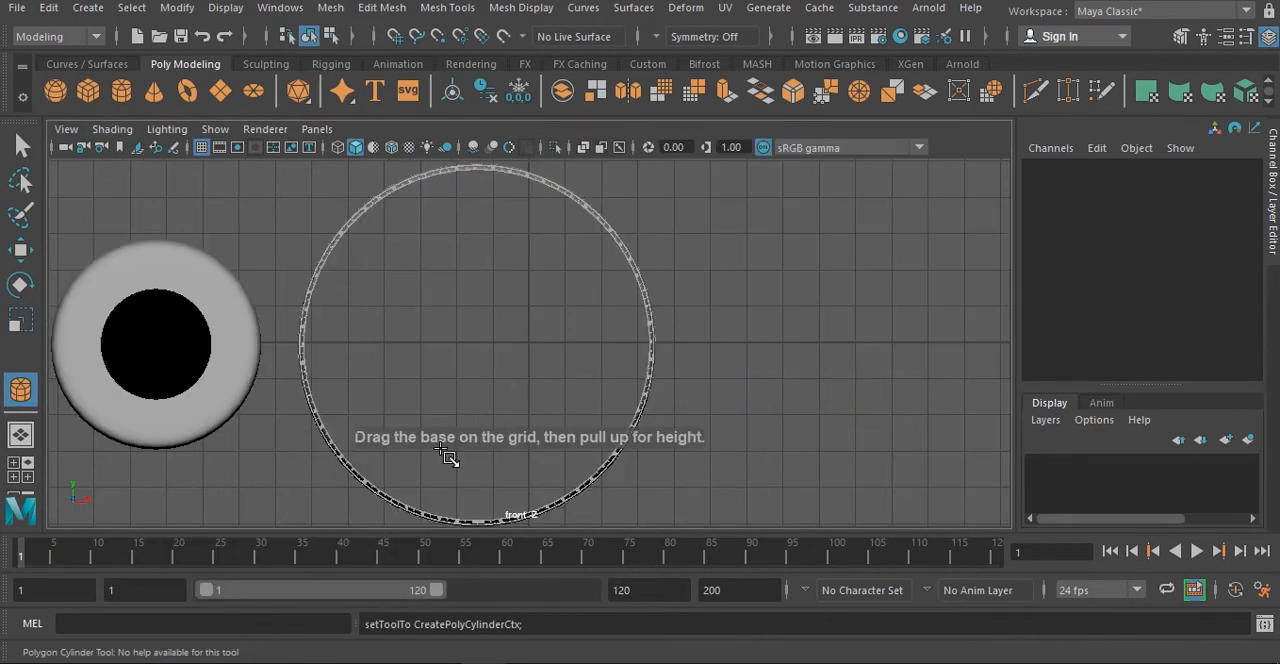
key("w")
scroll(548, 358, "down", 1)
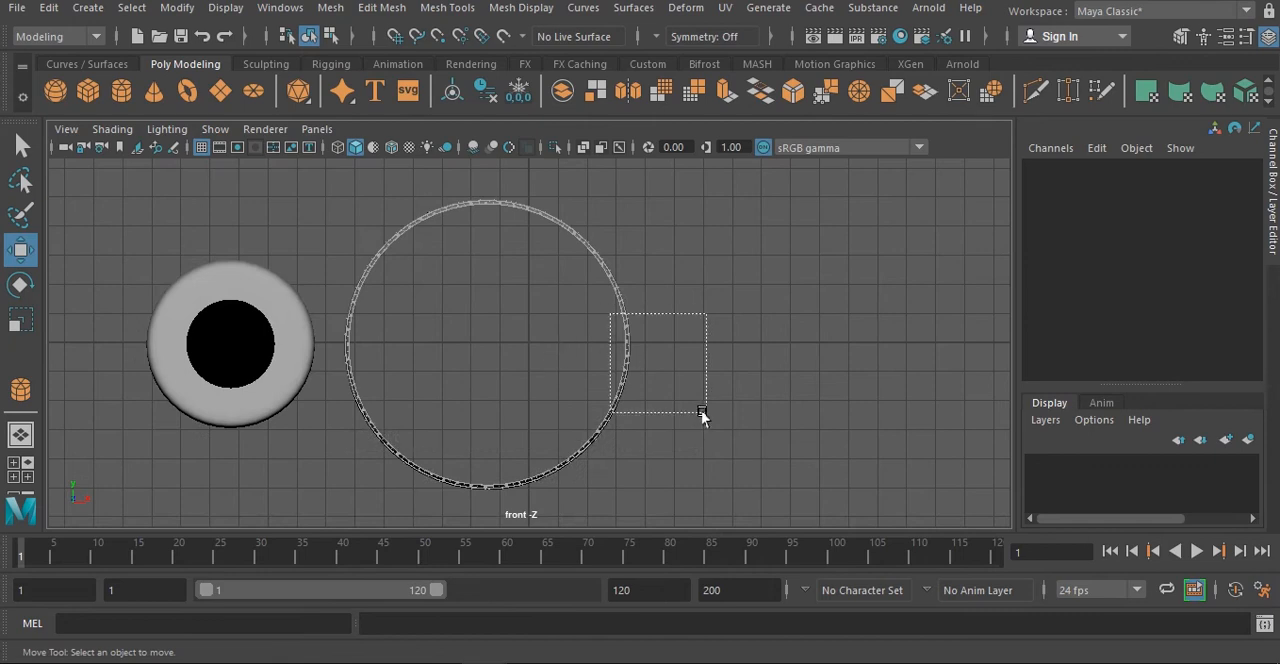
left_click_drag(702, 414, 702, 414)
left_click_drag(555, 350, 596, 359)
left_click_drag(528, 310, 527, 306)
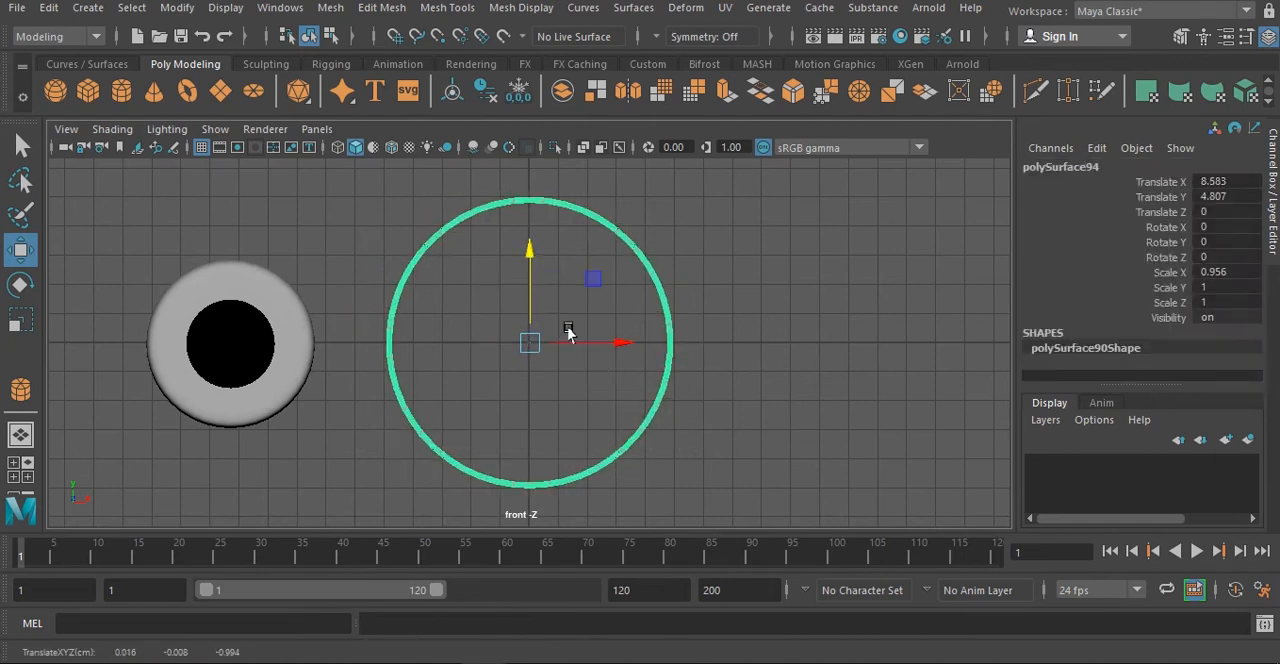
- Draw a polygon cylinder from the tread ring's center in the front view, about 4.908 in radius and 2.11 high
left_click(121, 90)
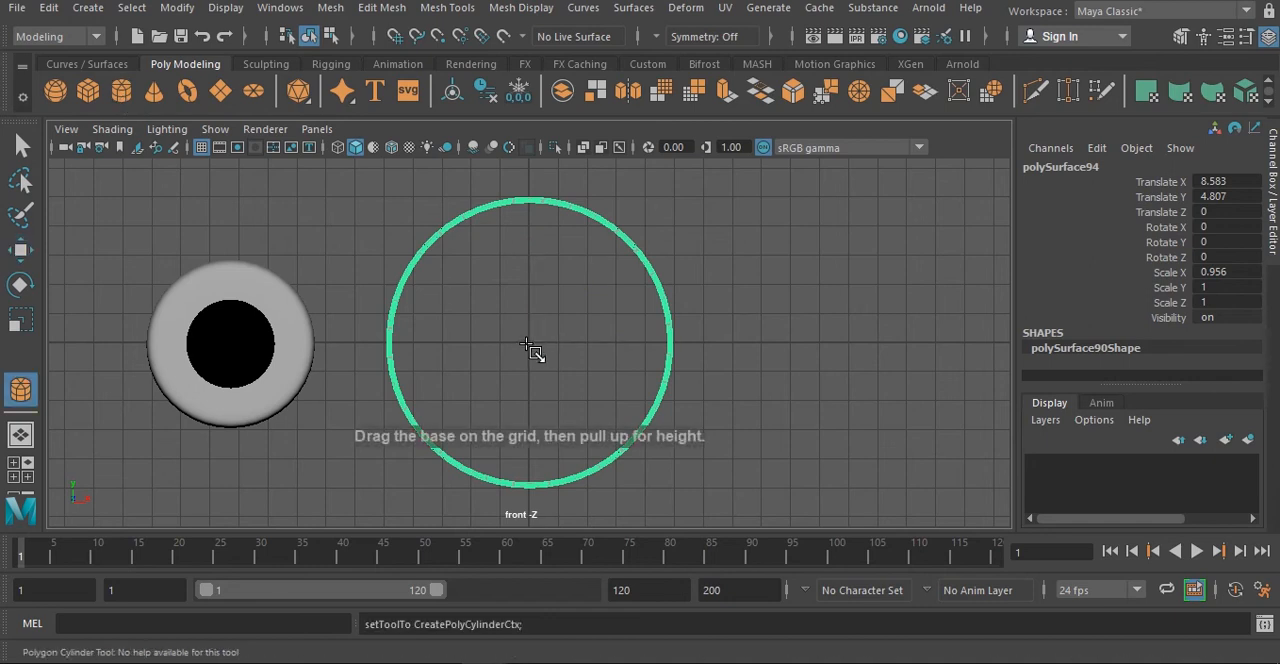
left_click_drag(530, 345, 646, 338)
key("space")
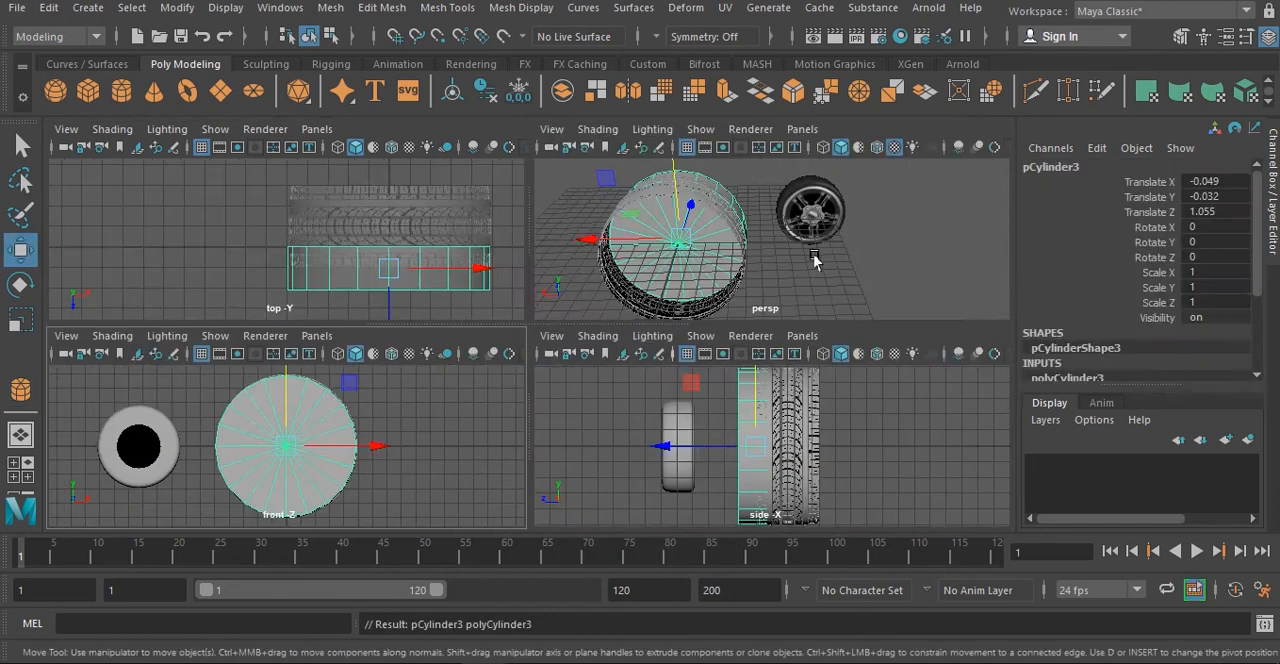
key("space")
left_click_drag(824, 240, 611, 346, "alt")
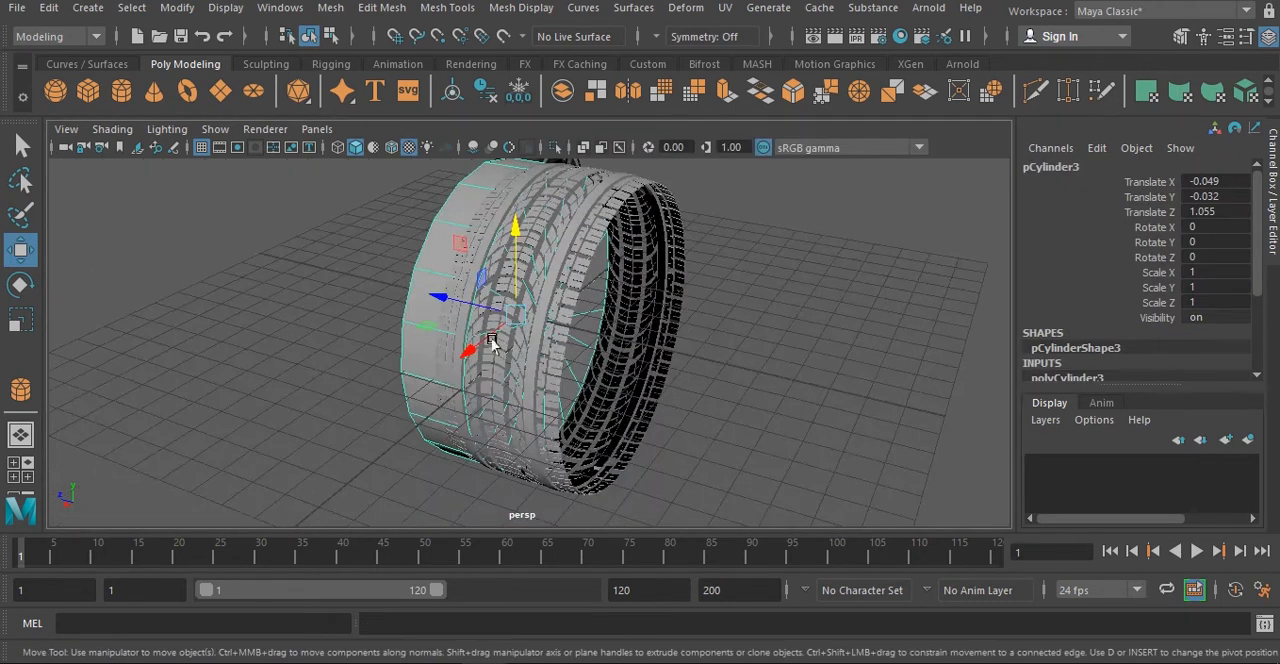
- Move the cylinder into the tread ring to about -1.429 in Z and scale it to about 1.356 in Z
left_click_drag(457, 310, 534, 320)
key("t")
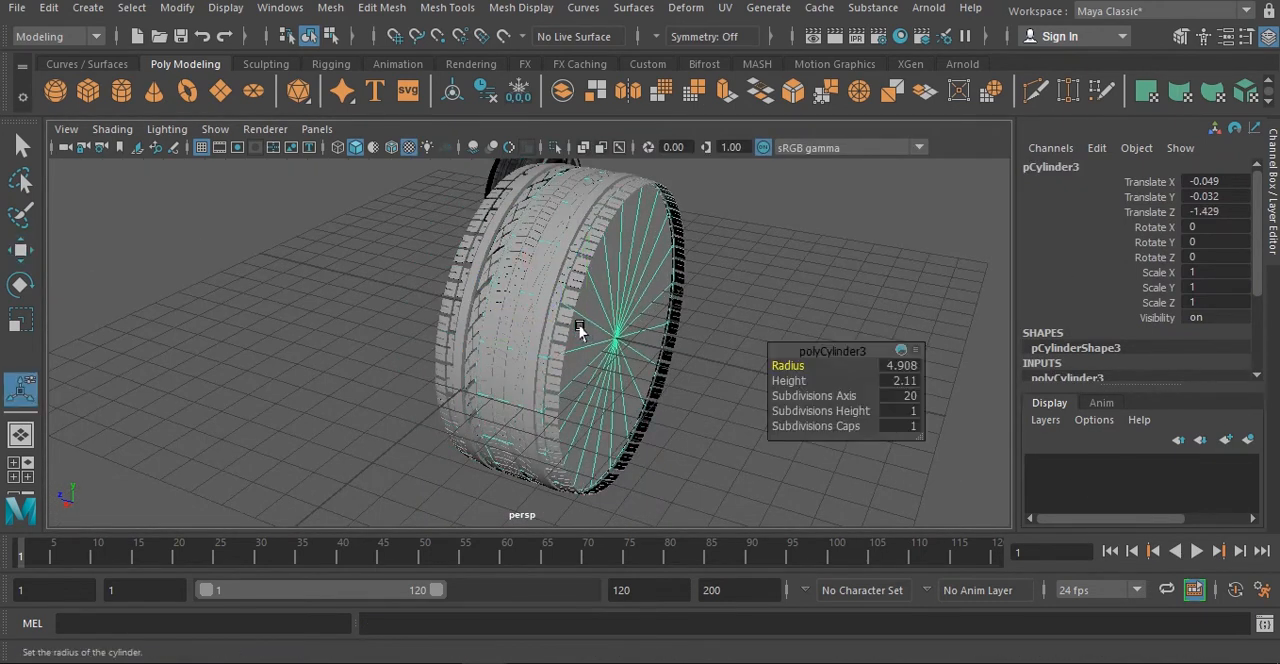
key("e")
key("r")
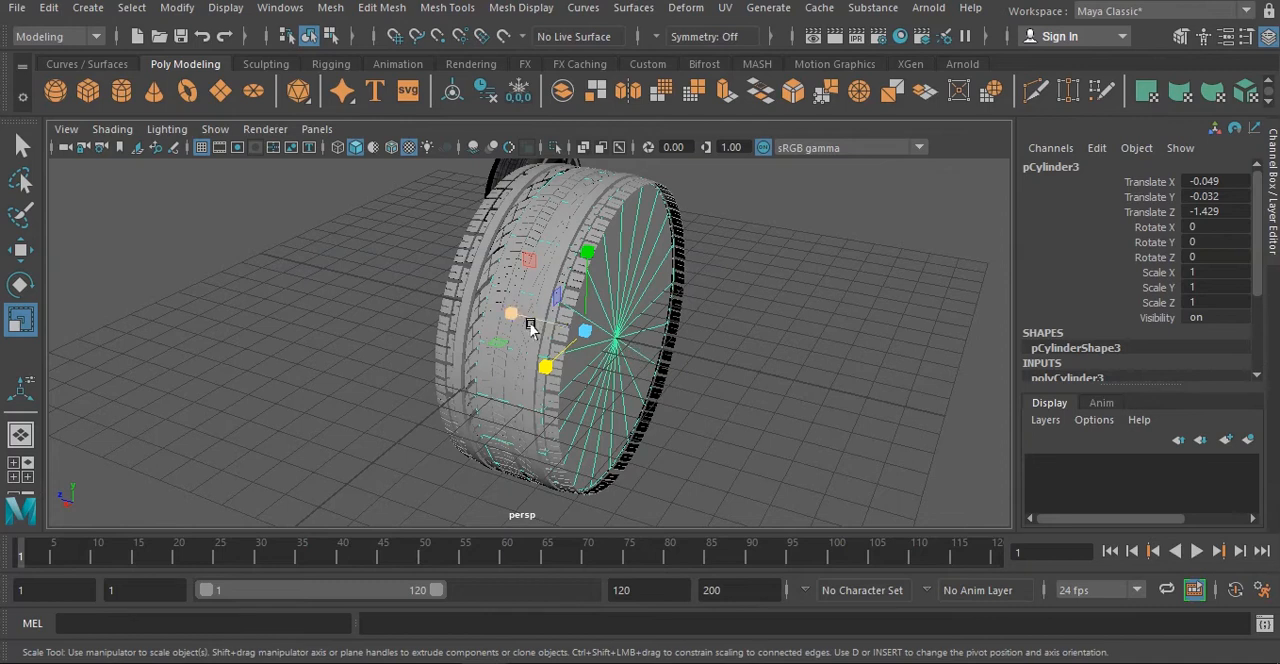
left_click_drag(531, 327, 486, 305)
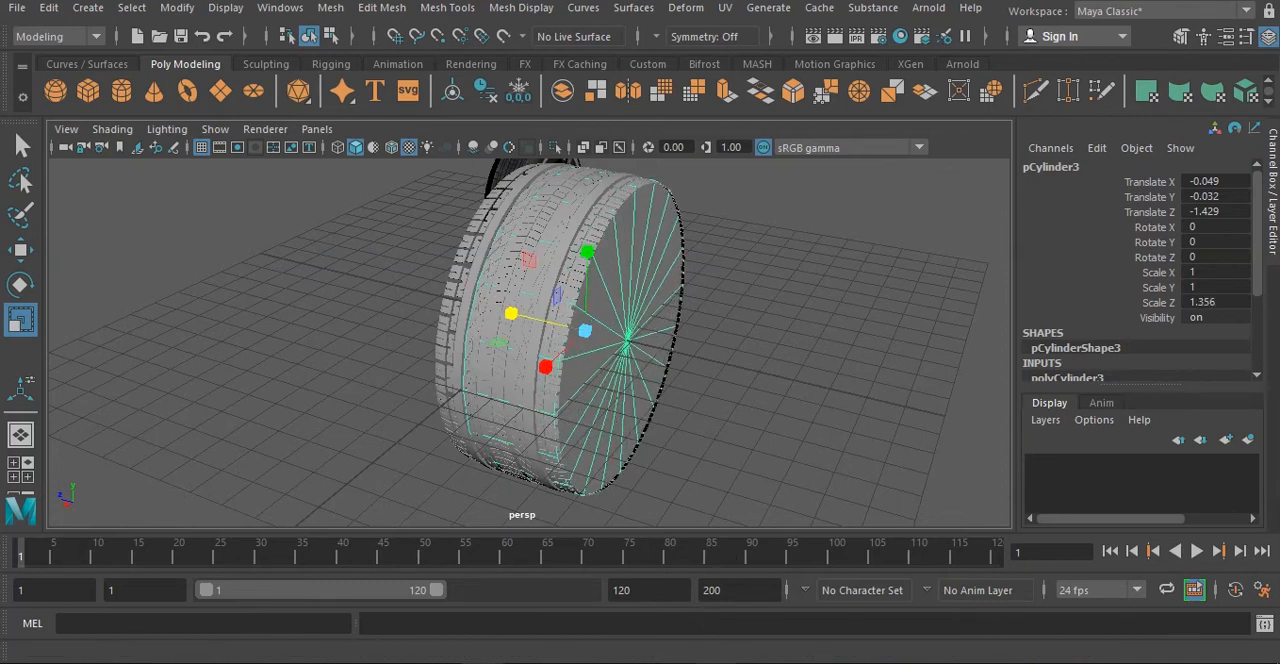
- Switch the cylinder to face selection with its flat end cap in view
left_click(680, 614)
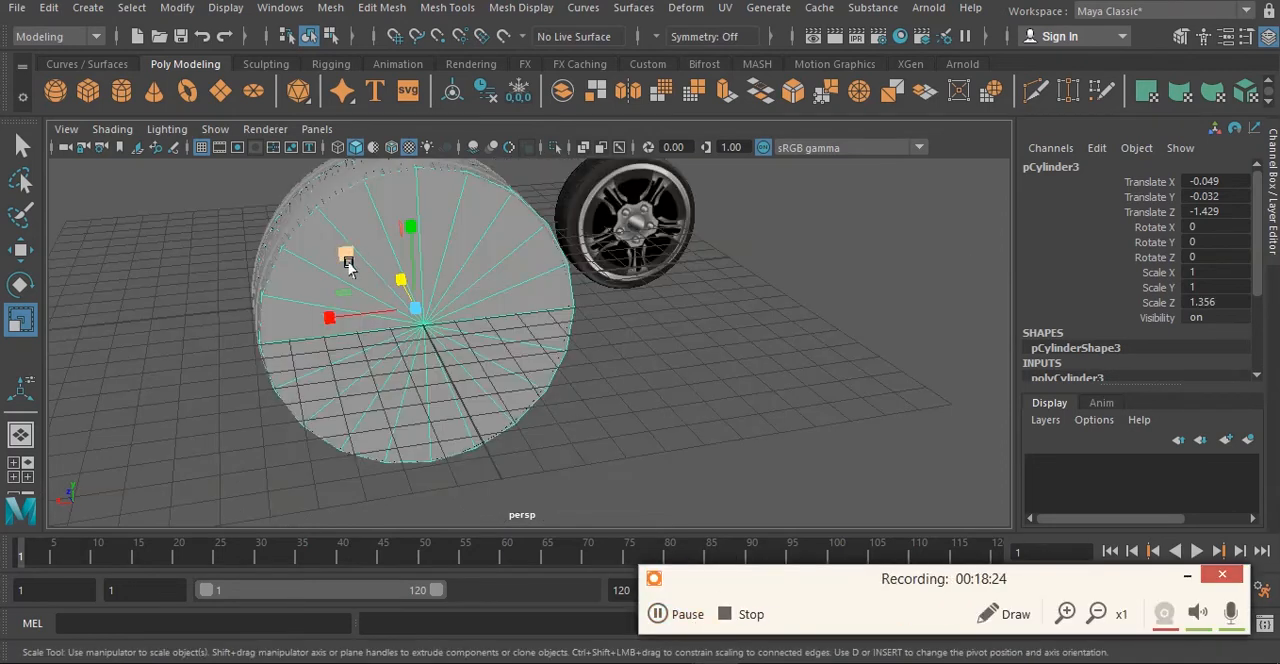
right_click_drag(450, 161, 450, 262)
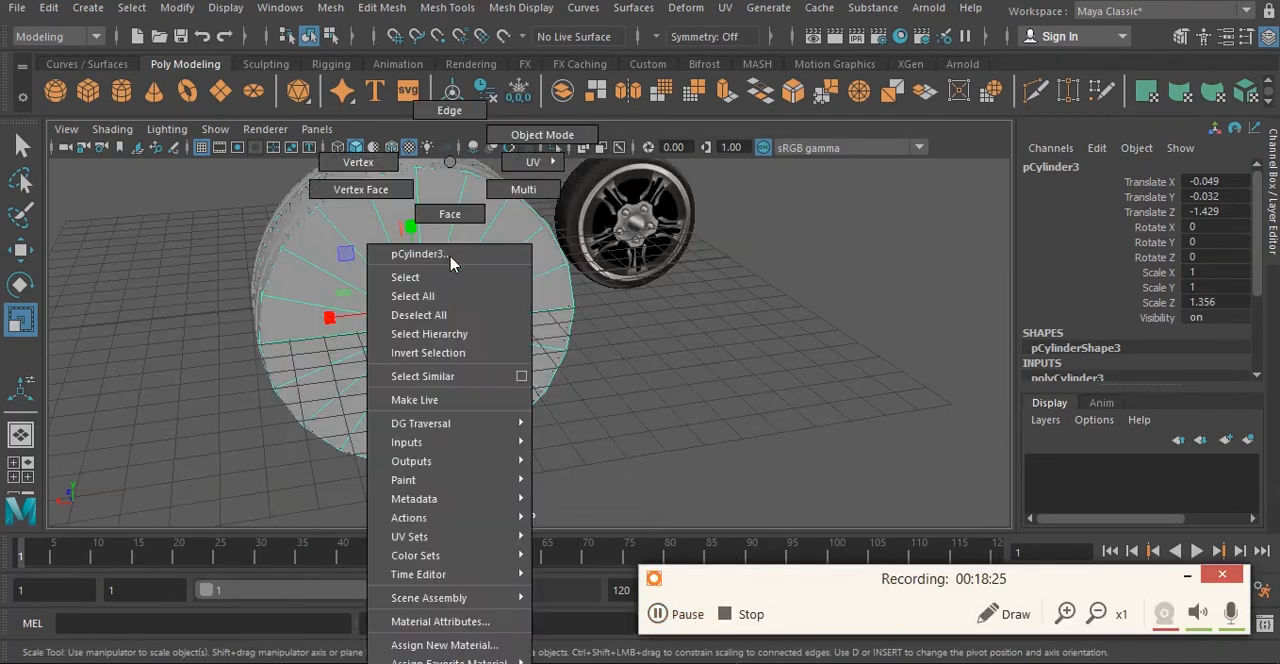
left_click(444, 213)
left_click(397, 316)
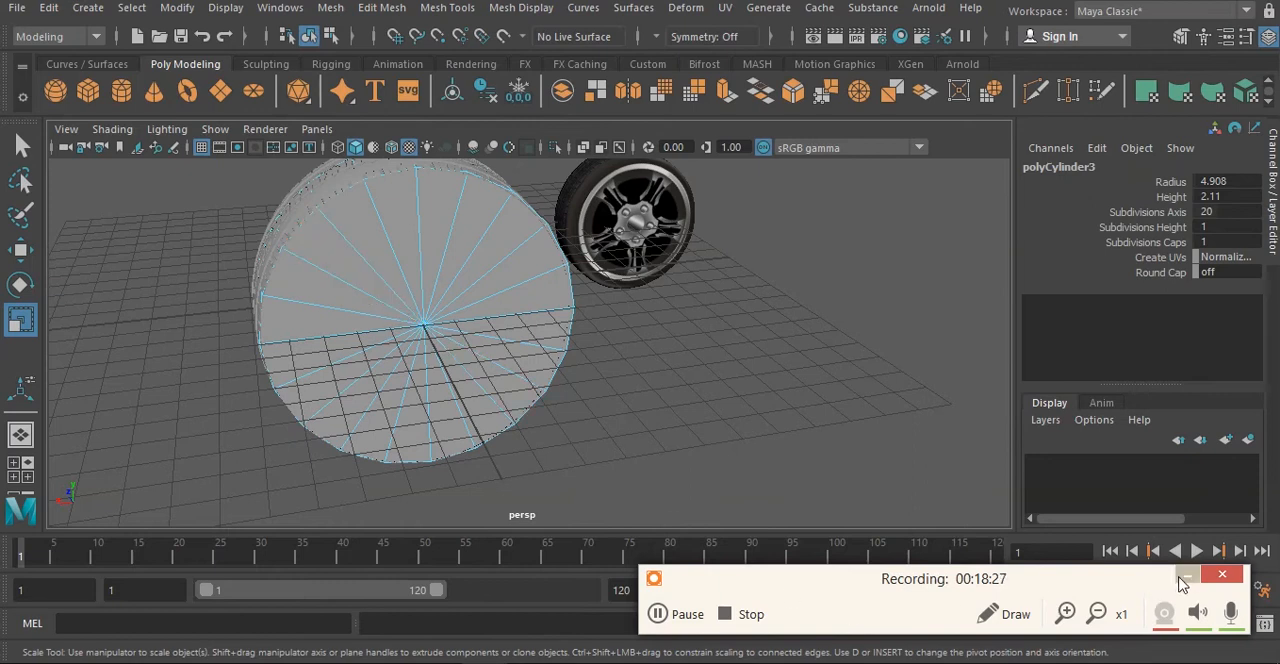
left_click(1183, 579)
left_click_drag(688, 375, 716, 390, "alt")
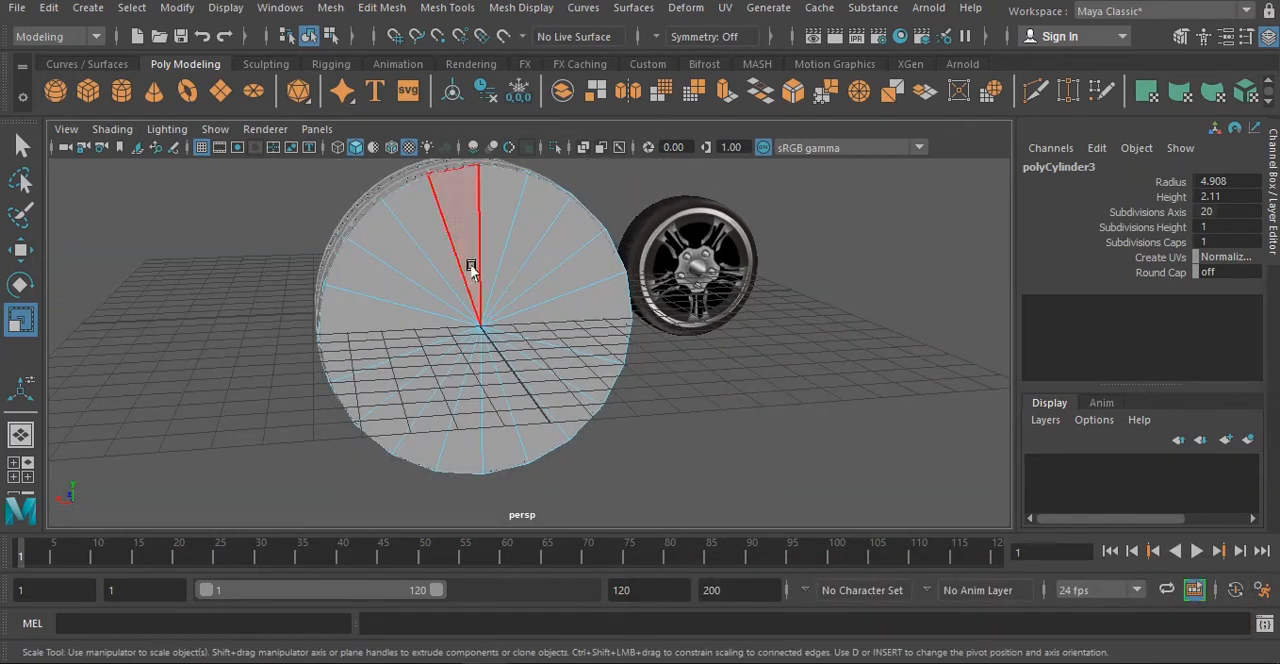
right_click_drag(471, 268, 474, 214)
left_click_drag(374, 250, 557, 412)
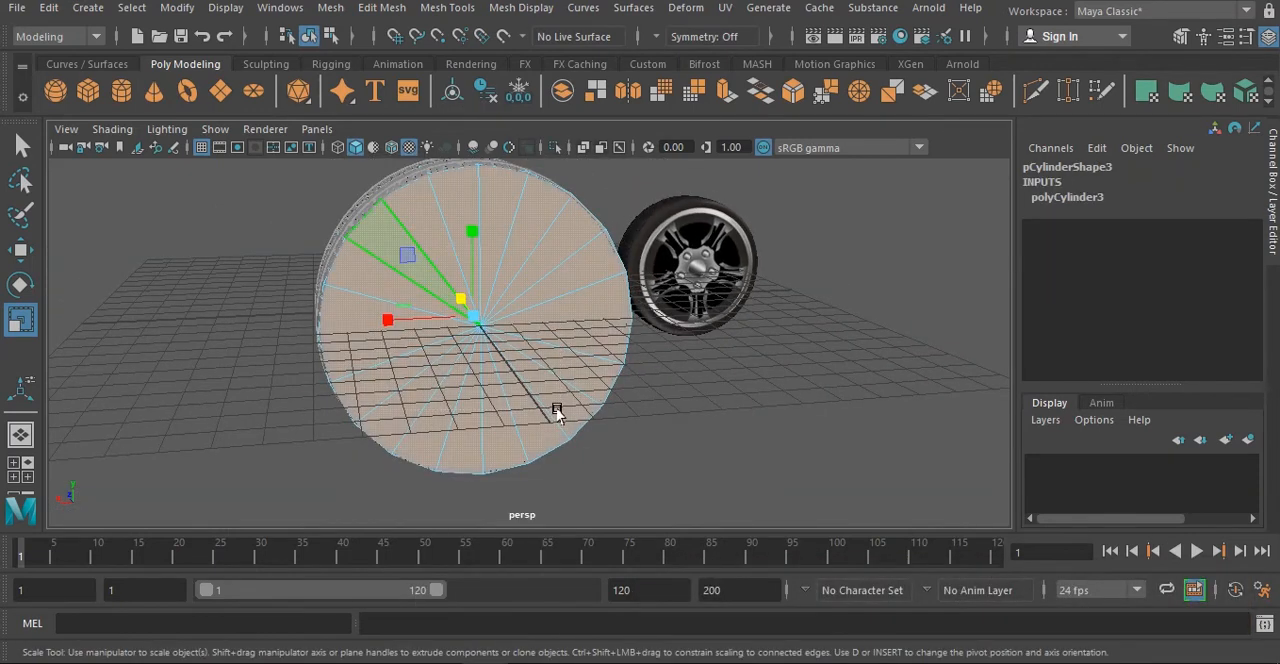
key("Delete")
key("ctrl+z")
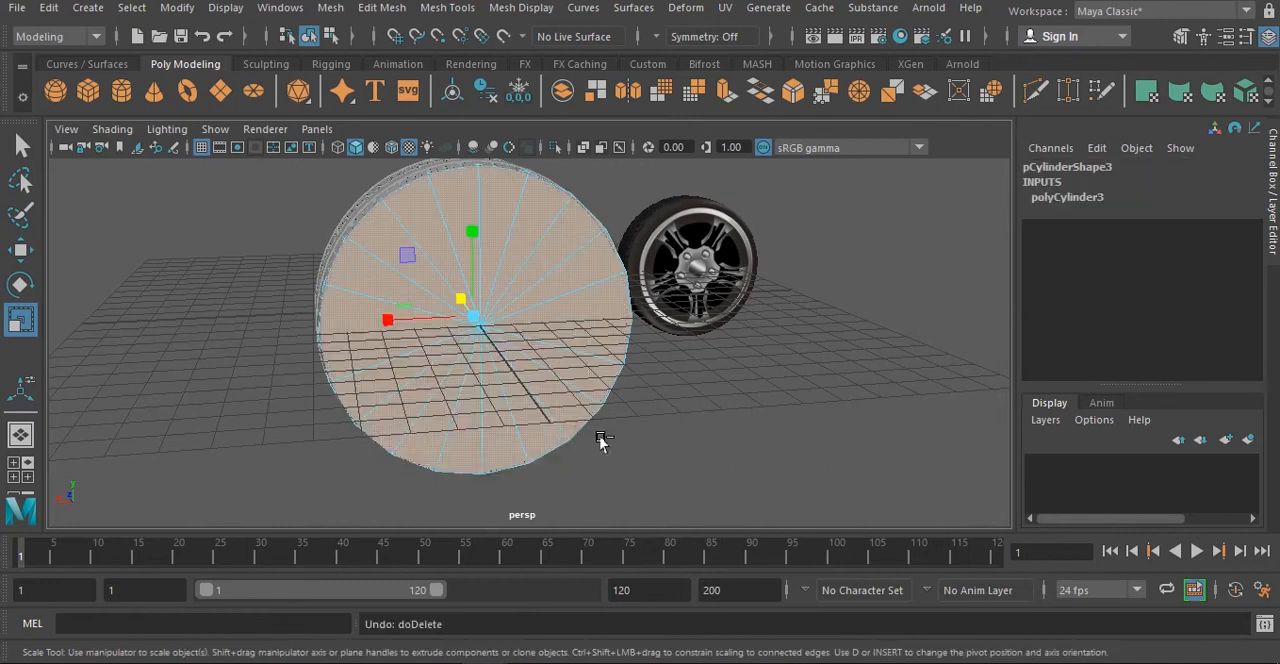
left_click_drag(393, 255, 471, 329)
key("ctrl+z")
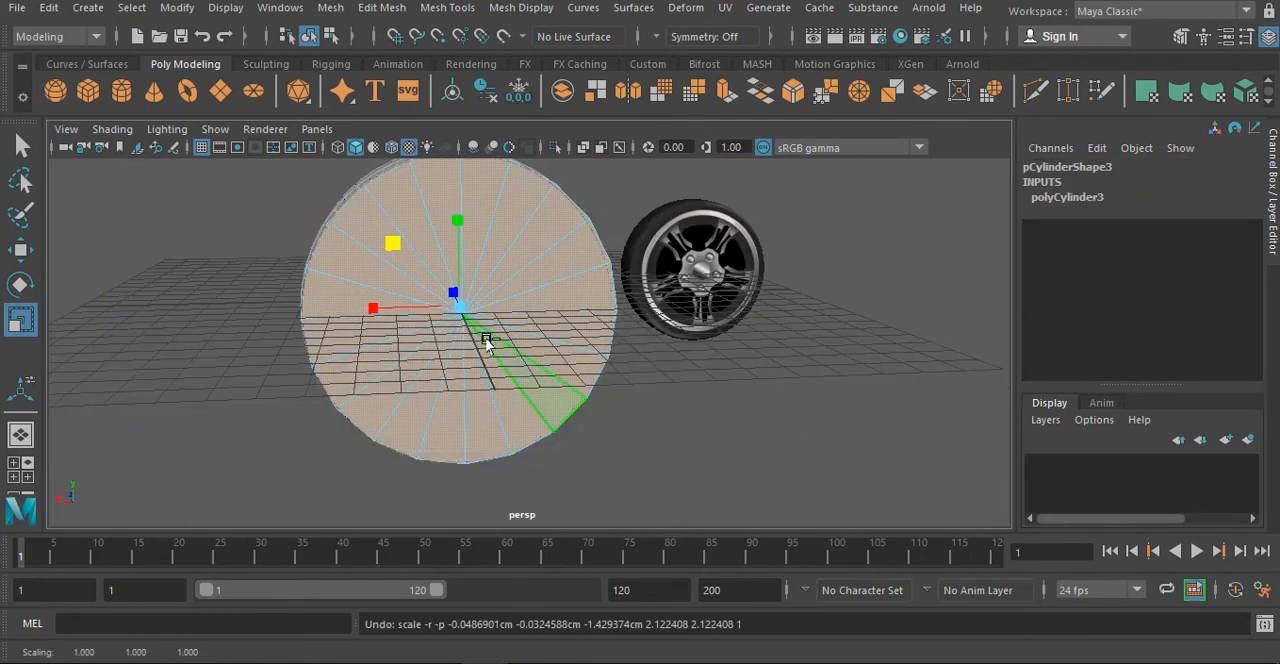
- Delete the faces of both end caps of the cylinder, leaving an open band inside the tread ring
key("w")
left_click(674, 453)
left_click_drag(419, 260, 490, 348)
key("Delete")
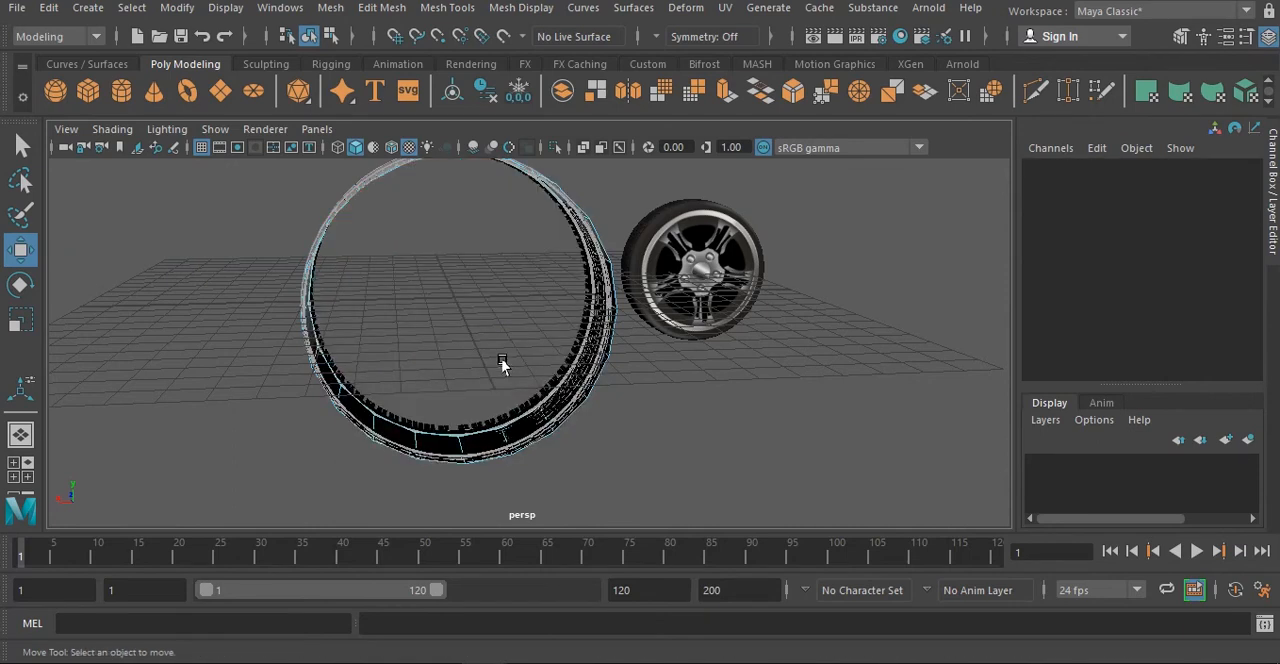
key("ctrl+z")
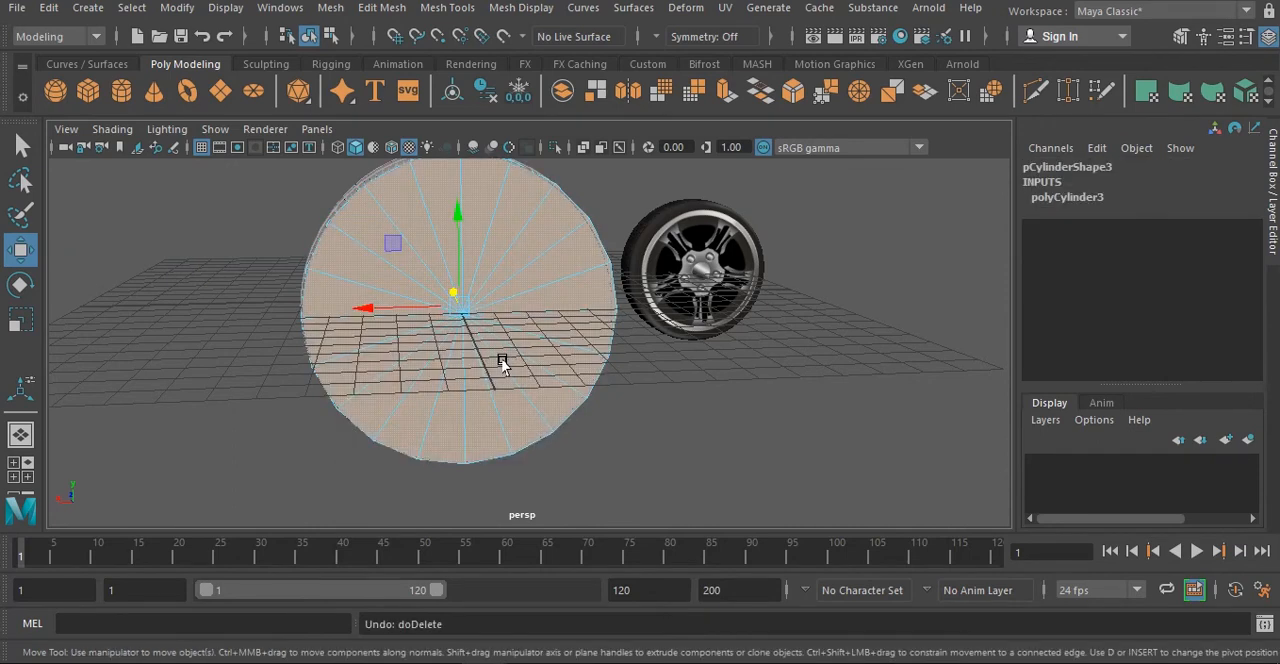
mouse_move(538, 358)
left_mouse_down("alt")
mouse_move(612, 377)
mouse_move(561, 357)
left_mouse_up("alt")
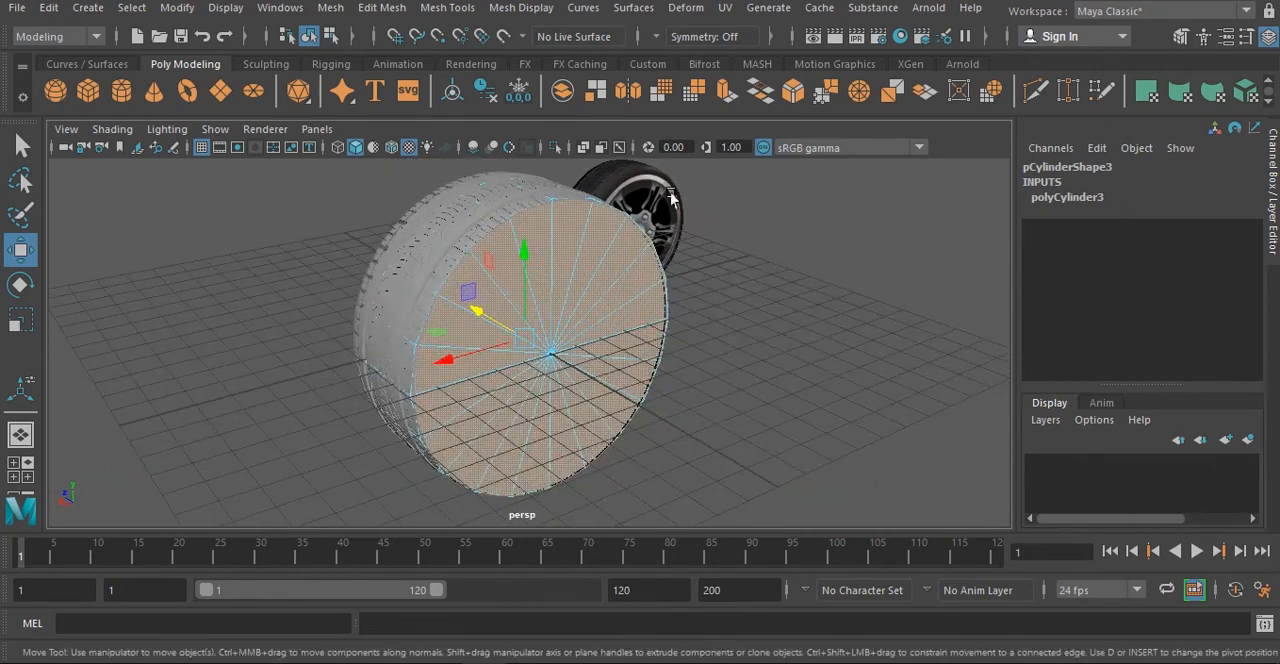
left_click_drag(671, 199, 600, 269, "alt")
left_click_drag(480, 343, 449, 325, "alt")
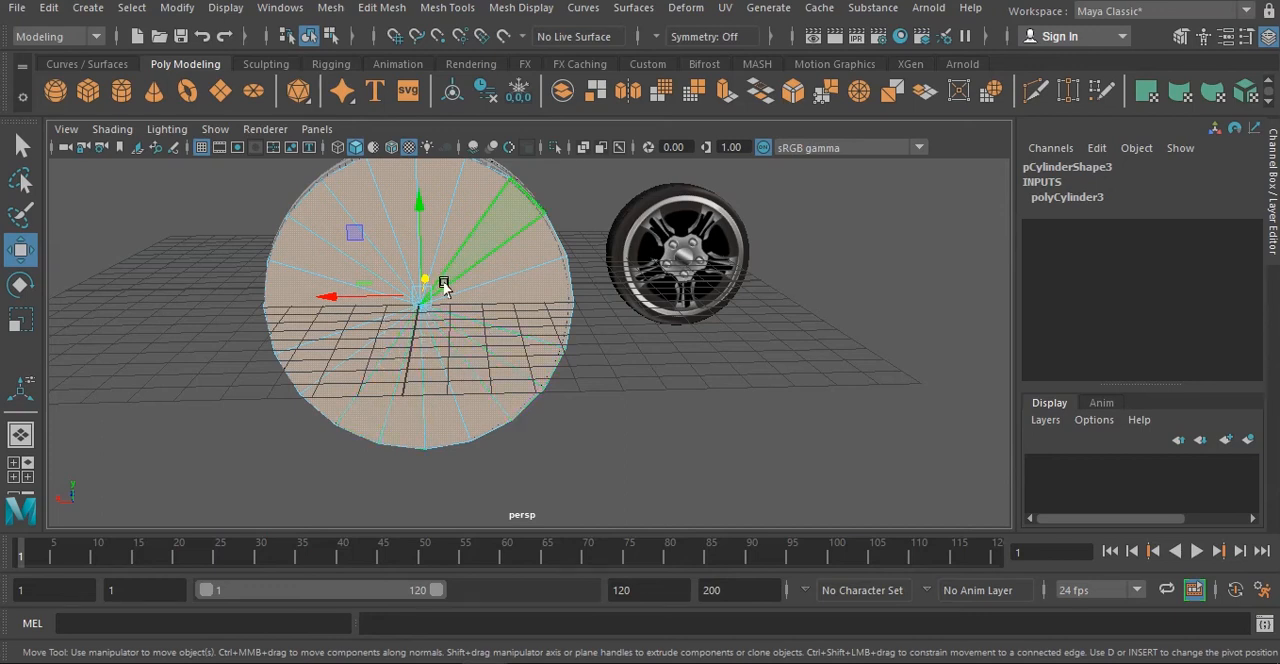
key("Delete")
- Scale the open cylinder to about 0.961 in X and Y and 1.303 in Z, and move it to about -1.529 in Z
left_click_drag(443, 286, 643, 360, "alt")
right_click_drag(646, 294, 706, 141)
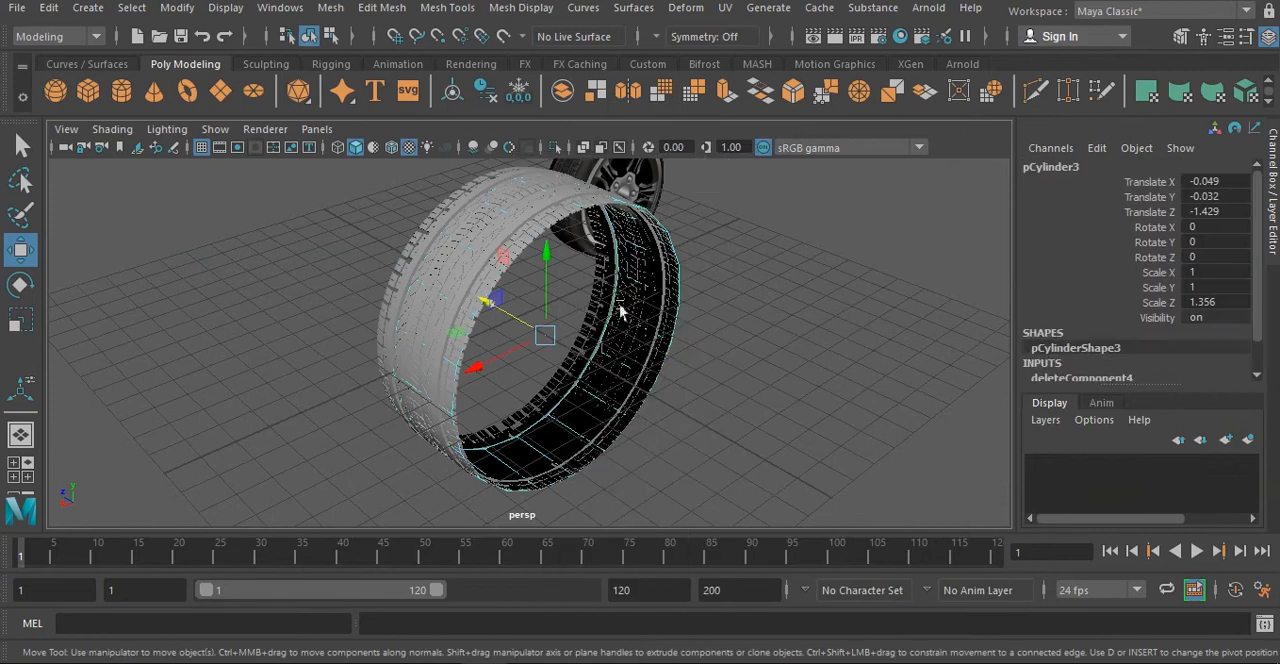
key("r")
left_click_drag(545, 334, 525, 338)
key("w")
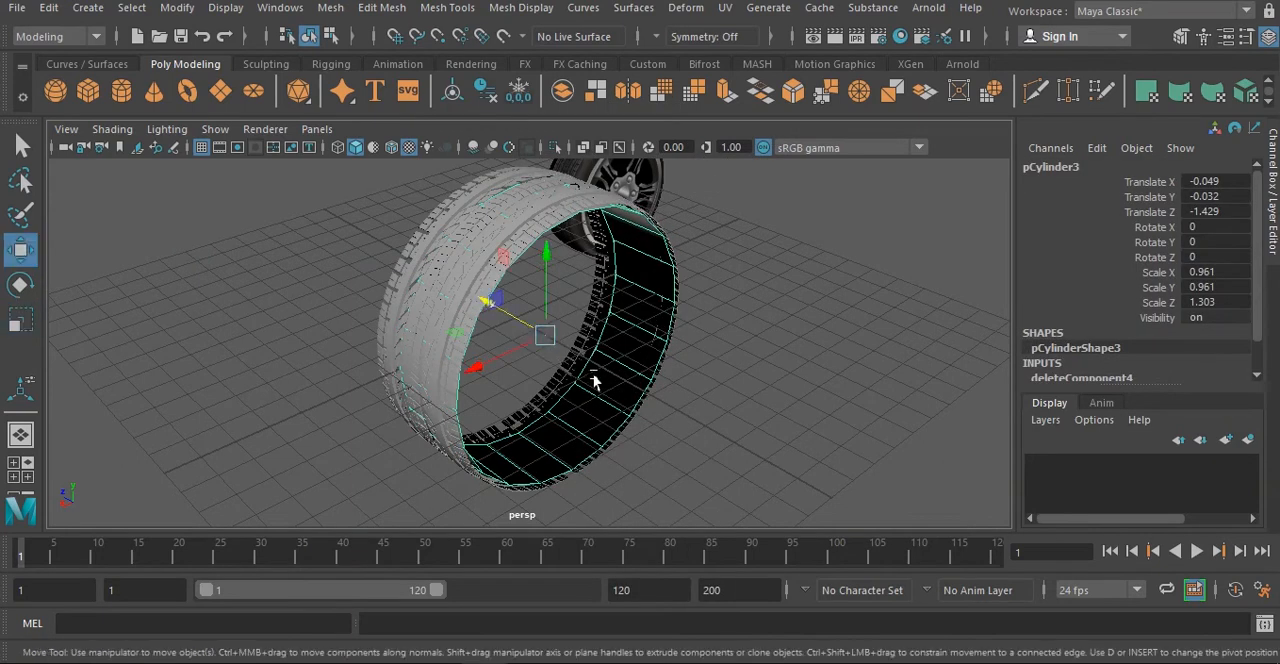
left_click_drag(594, 374, 656, 386, "alt")
left_click_drag(535, 308, 541, 310)
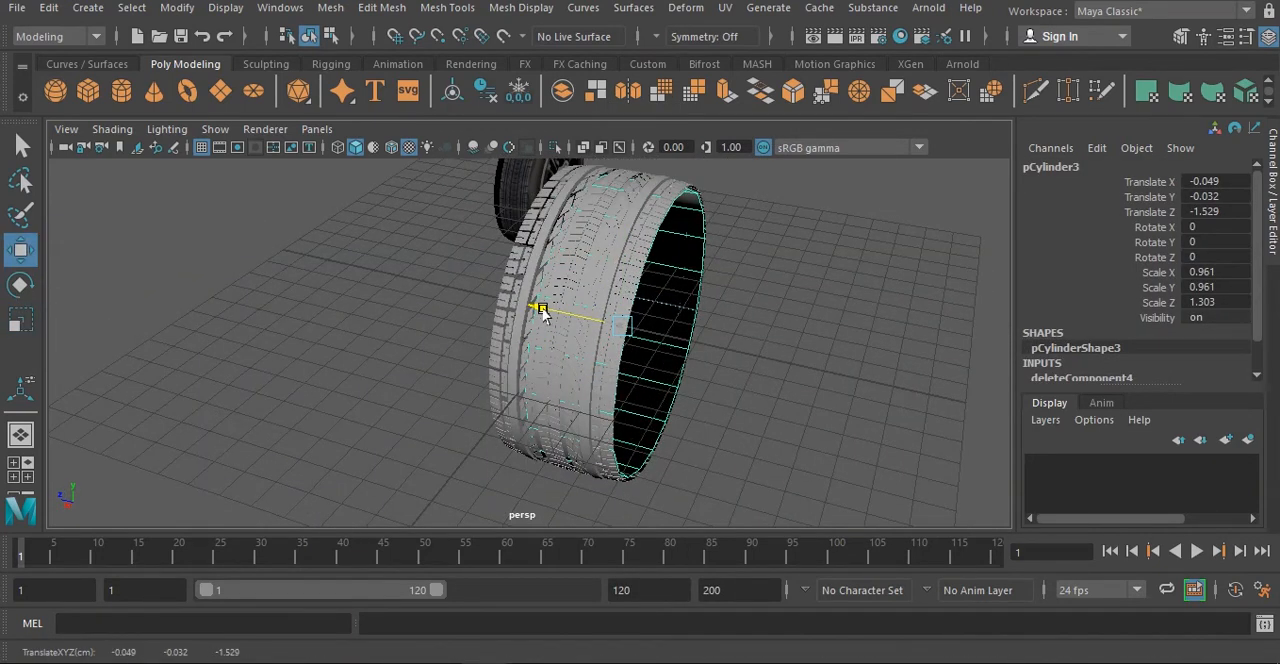
- Extrude the open border edge loop on one side of the cylinder, scale it inward and offset it along Z to start the sidewall
left_click_drag(706, 373, 643, 350, "alt")
right_click_drag(652, 168, 651, 110)
left_click(651, 340)
key("t")
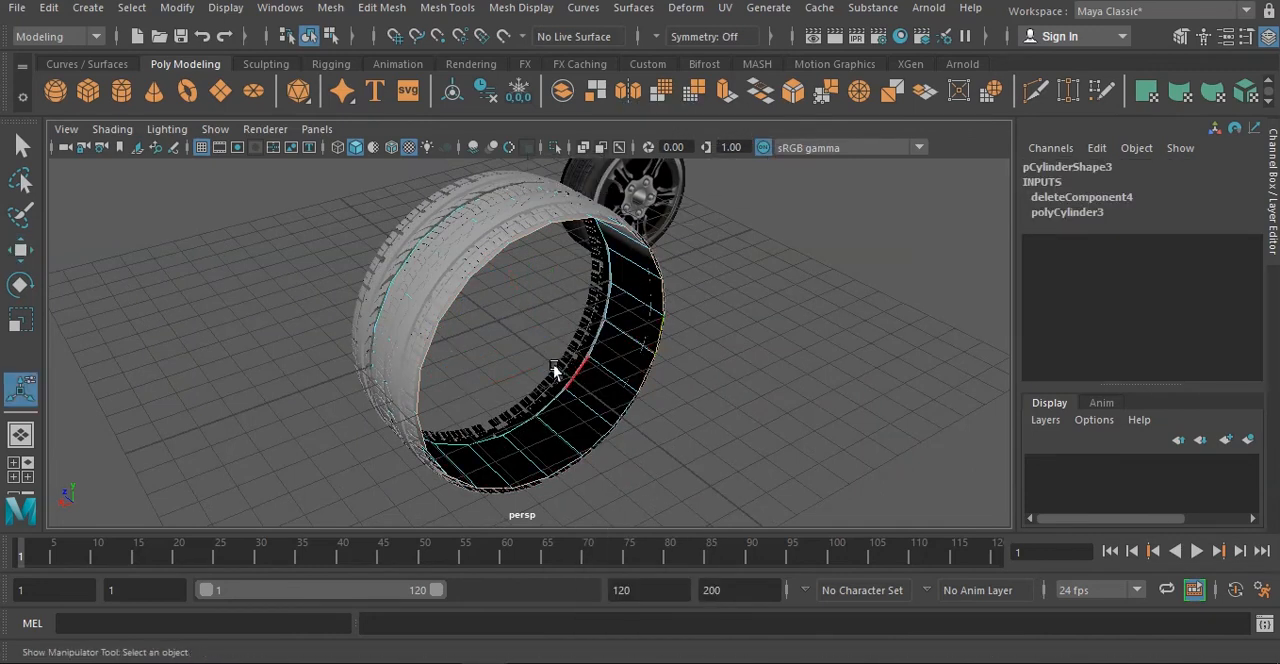
key("e")
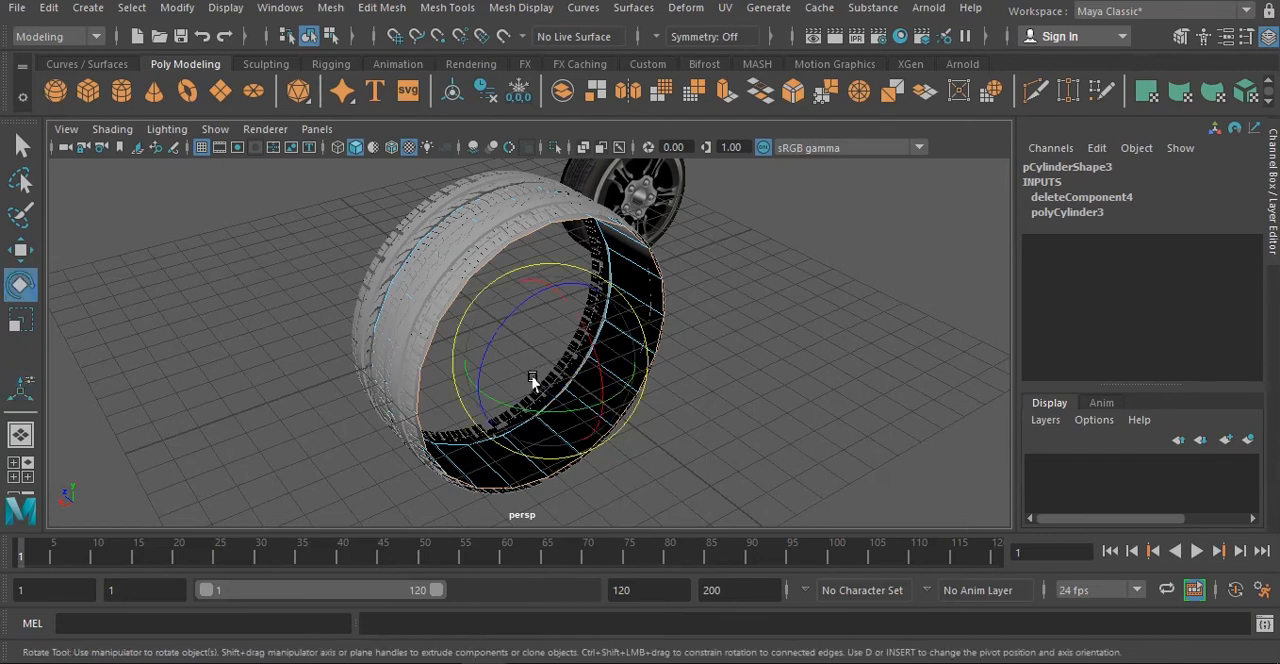
key("r")
left_click_drag(546, 381, 536, 374, "shift")
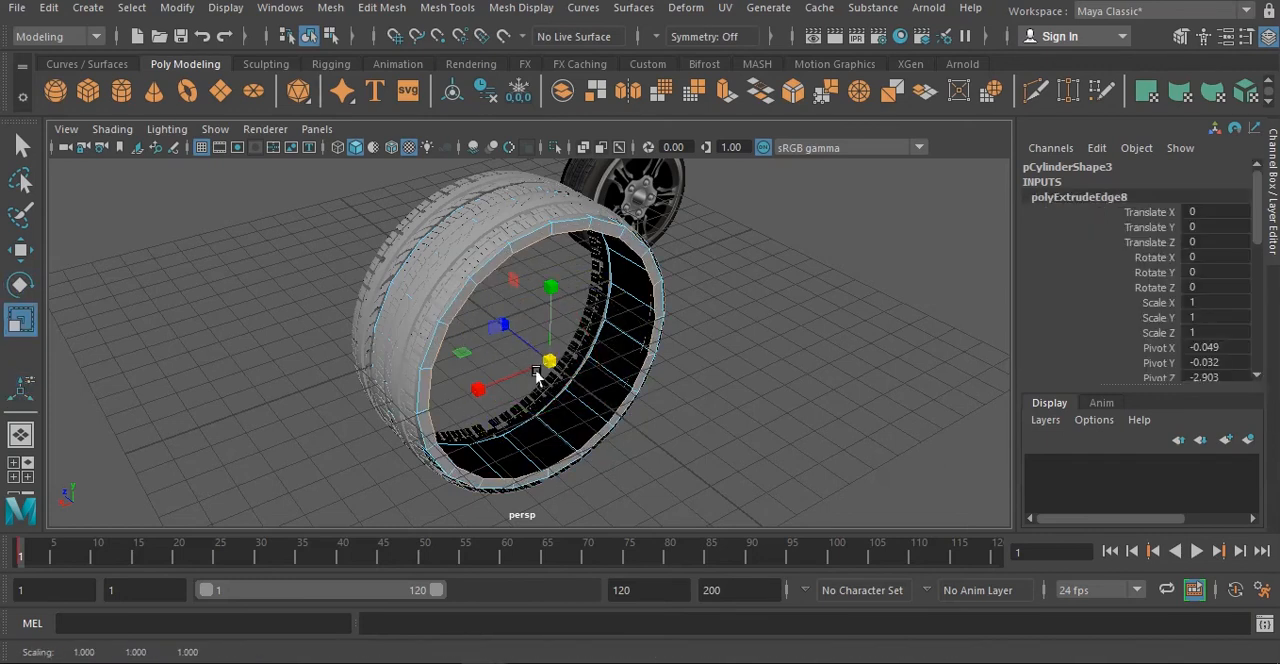
key("w")
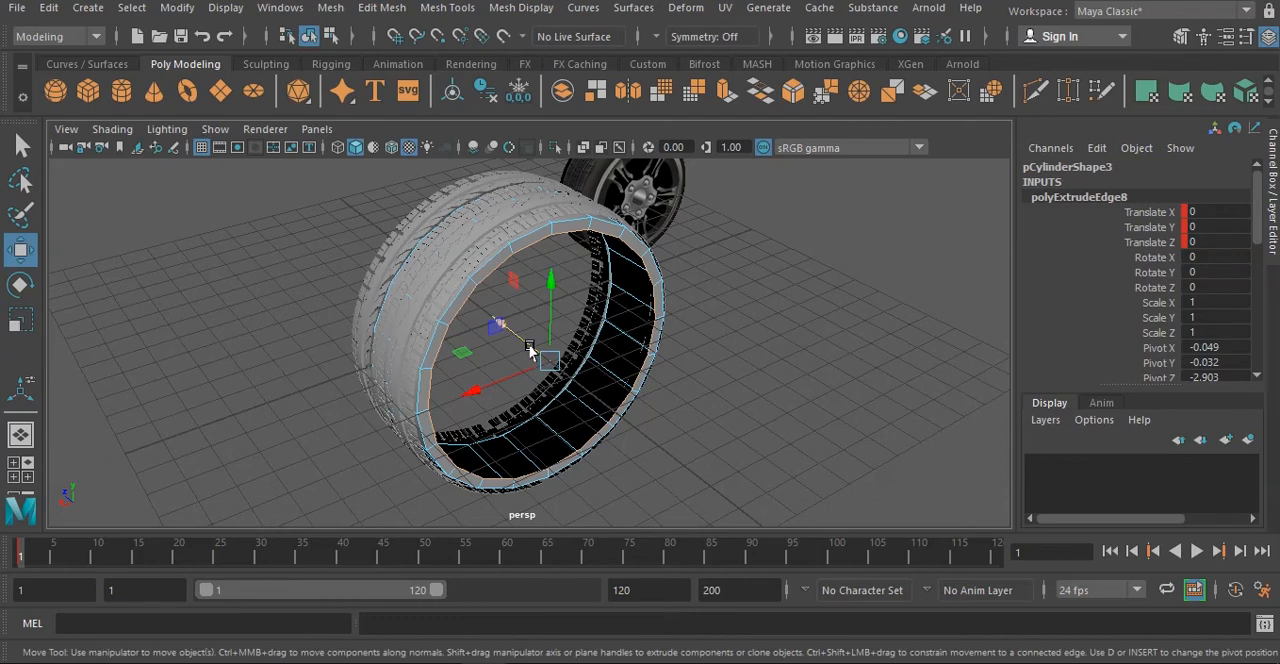
key("ctrl+z")
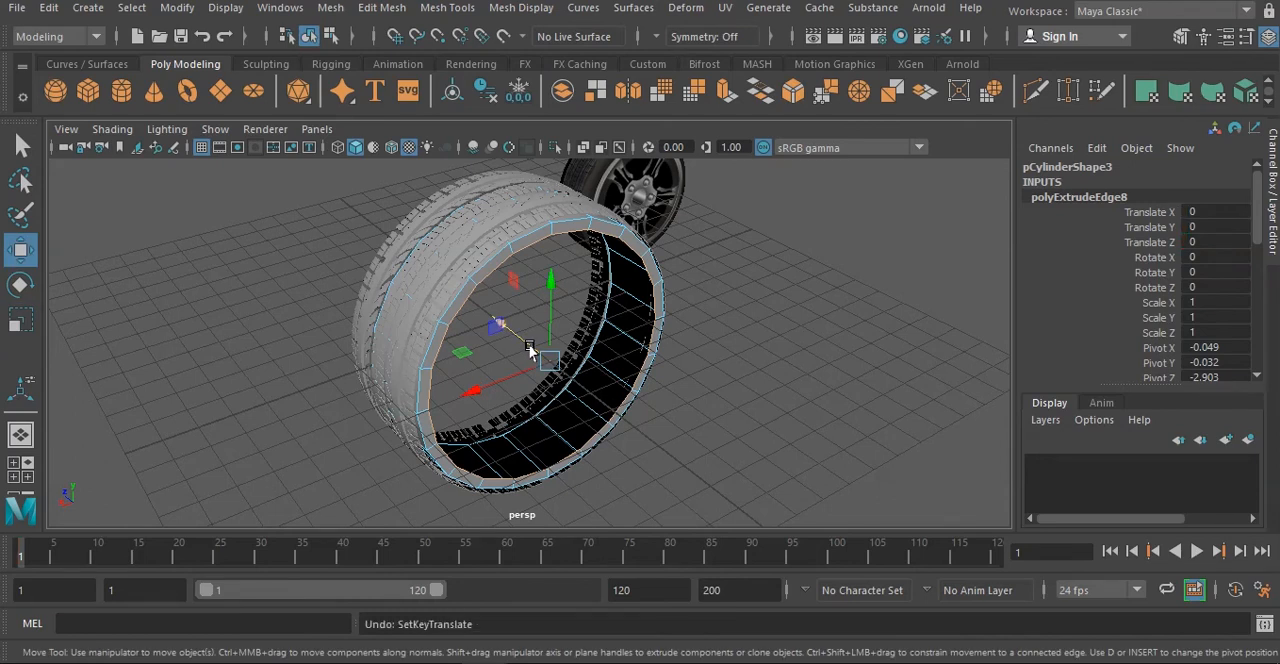
left_click_drag(517, 349, 541, 338, "alt")
- Extrude the cylinder's sidewall border edges further, scaling each new loop inward and offsetting it along Z to round the sidewall
key("t")
key("r")
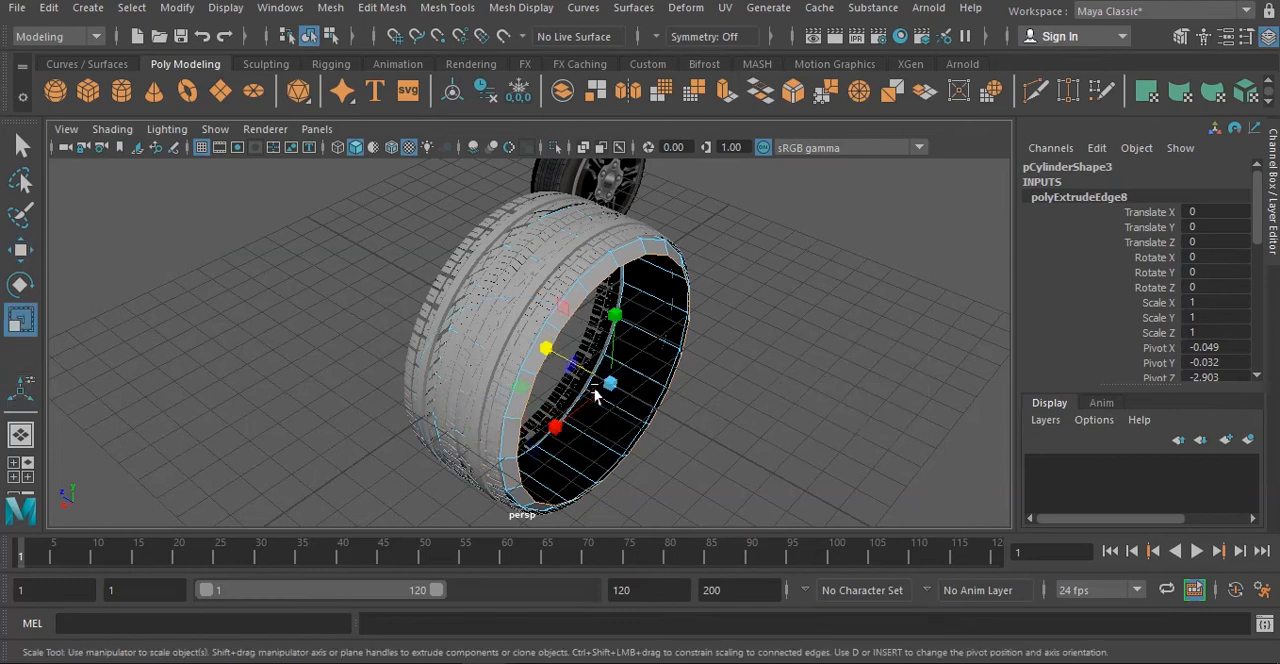
mouse_move(609, 383)
left_mouse_down("shift")
mouse_move(577, 394)
mouse_move(574, 364)
mouse_move(592, 395)
left_mouse_up("shift")
key("w")
key("ctrl+z")
key("r")
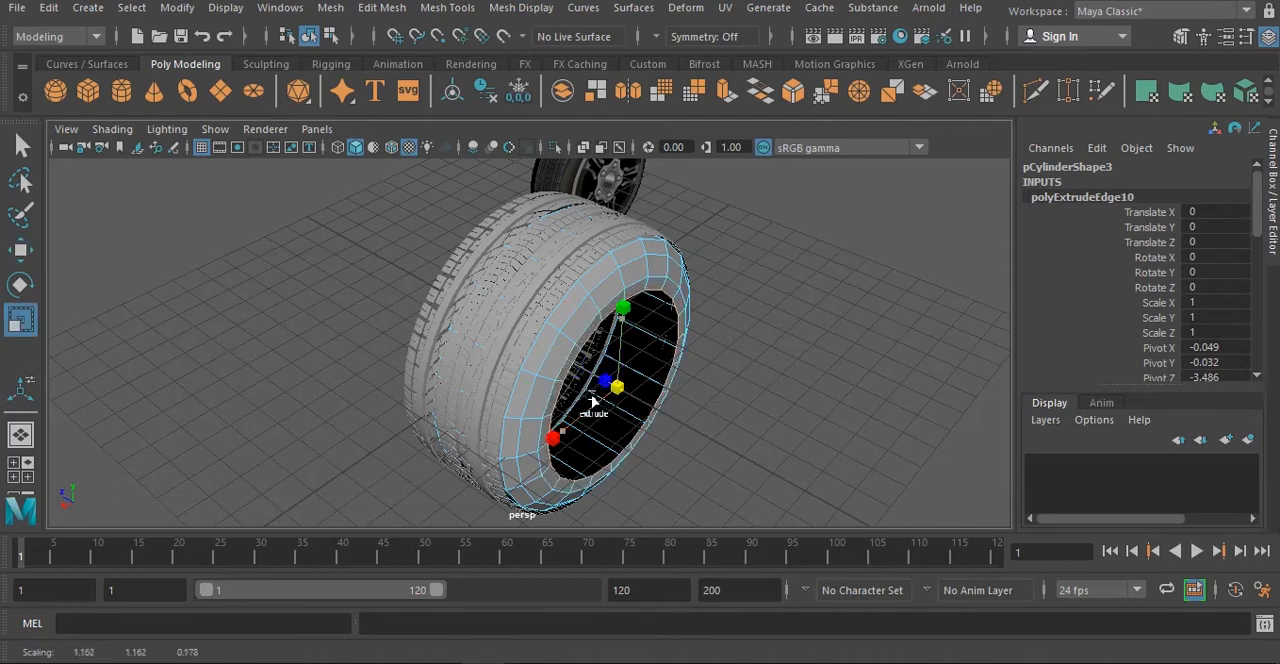
key("w")
left_click_drag(566, 357, 549, 350)
- Extrude the inner sidewall border again, scale it inward slightly, and push the last loop back along Z into the tire to form the bead
key("t")
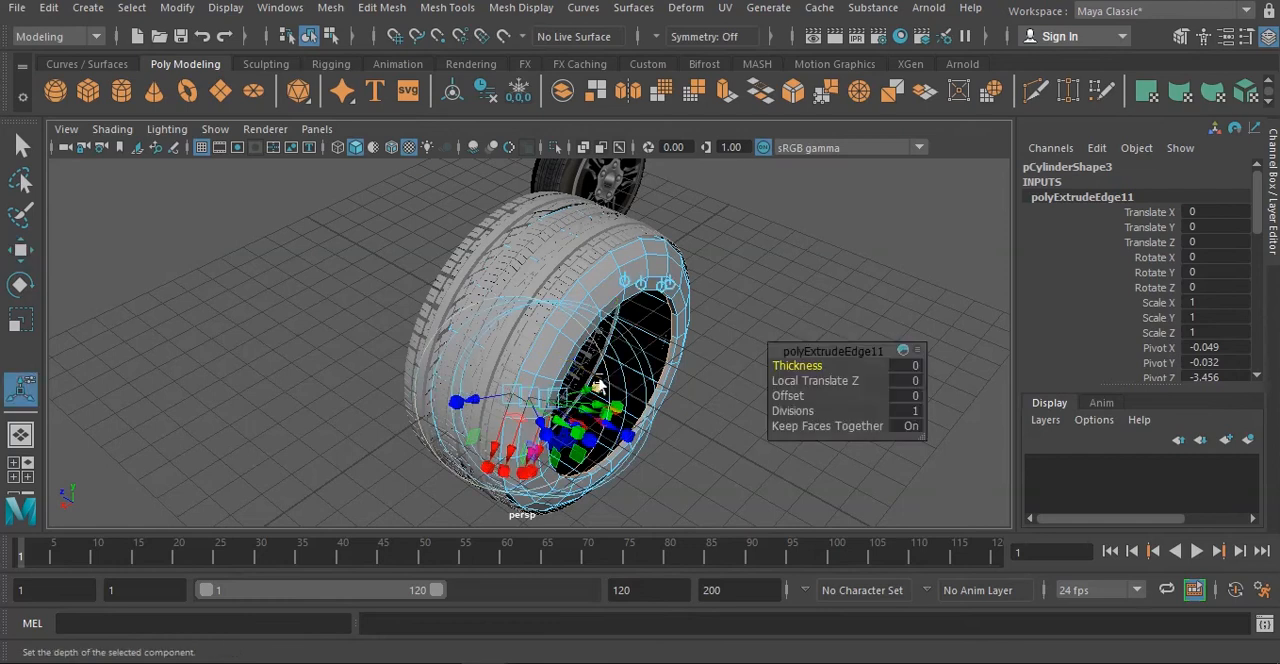
key("e")
key("r")
left_click_drag(610, 383, 542, 355, "shift")
key("w")
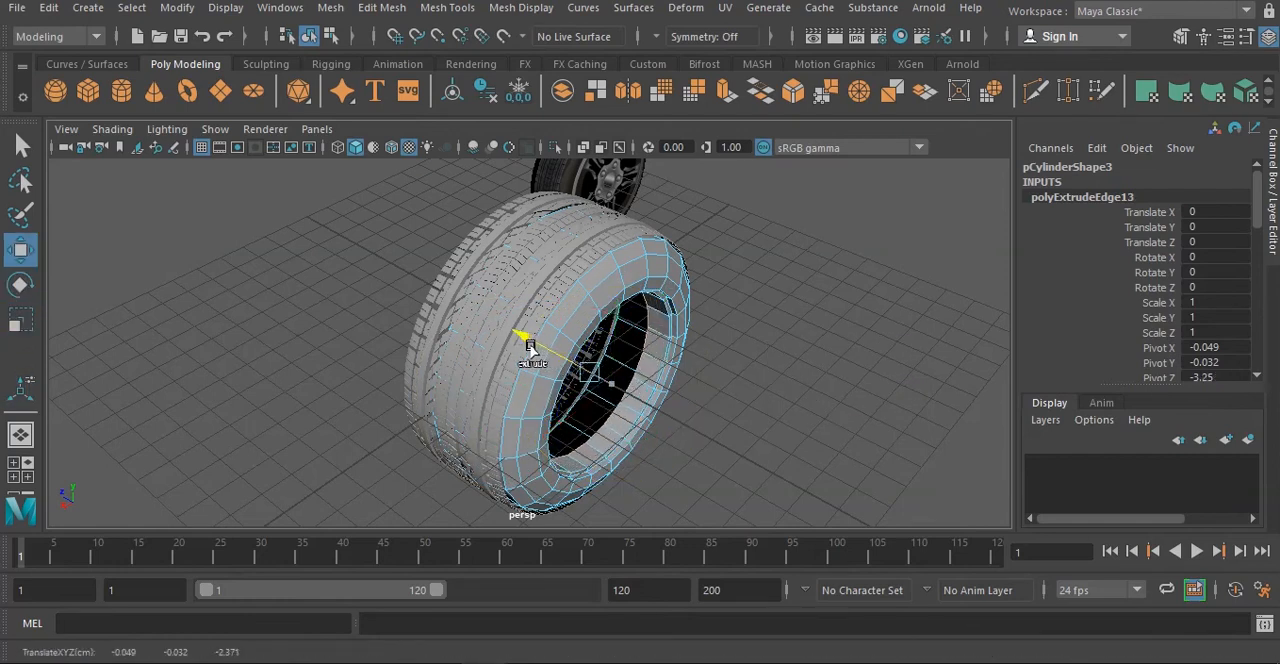
left_click_drag(612, 403, 591, 354, "alt")
- Move the open border edge loop on the cylinder's opposite side along Z to the middle of the tread, and return to object selection
right_click_drag(634, 248, 714, 140)
middle_click_drag(722, 282, 727, 368, "alt")
left_click_drag(727, 370, 640, 333, "alt")
left_click_drag(722, 289, 765, 280, "alt")
right_click_drag(656, 162, 656, 214)
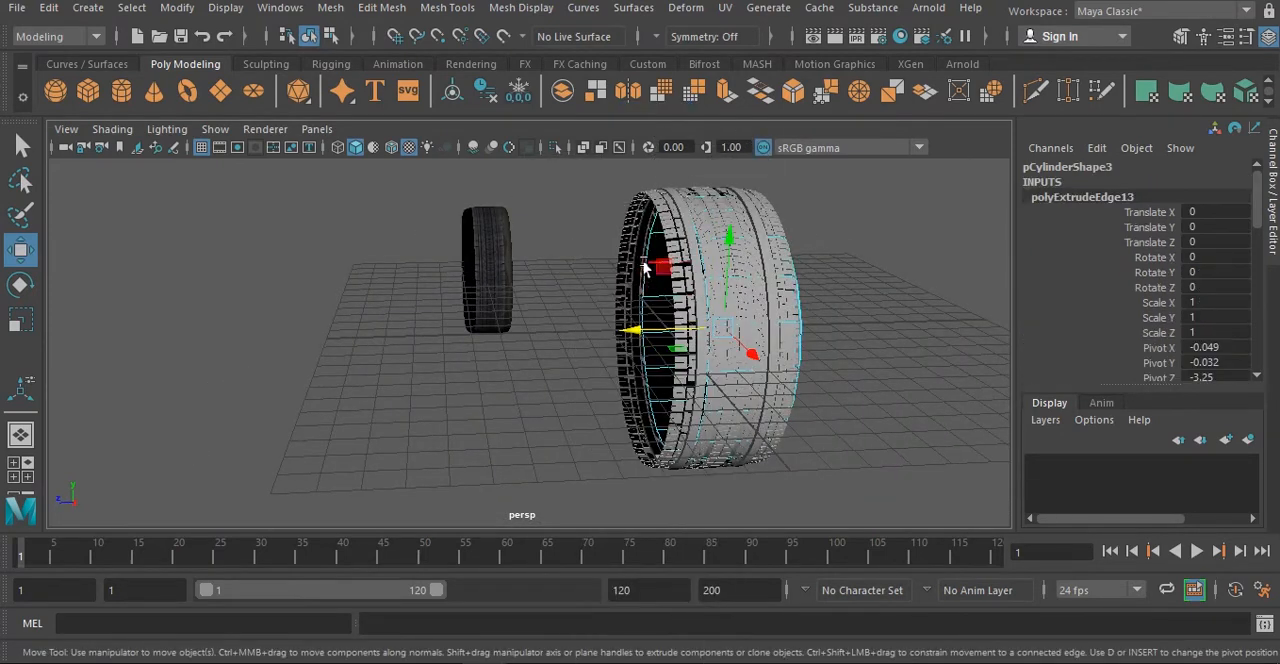
left_click(645, 260)
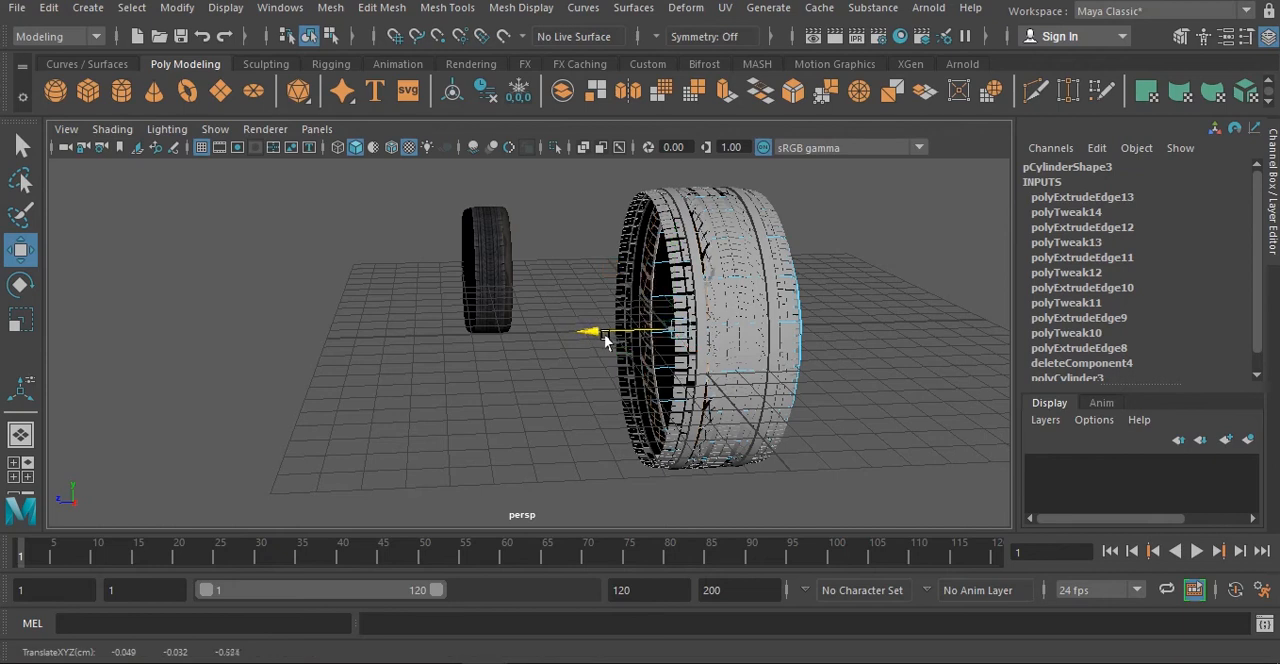
left_click_drag(596, 333, 657, 281, "alt")
right_click_drag(657, 281, 740, 135)
left_click(634, 266)
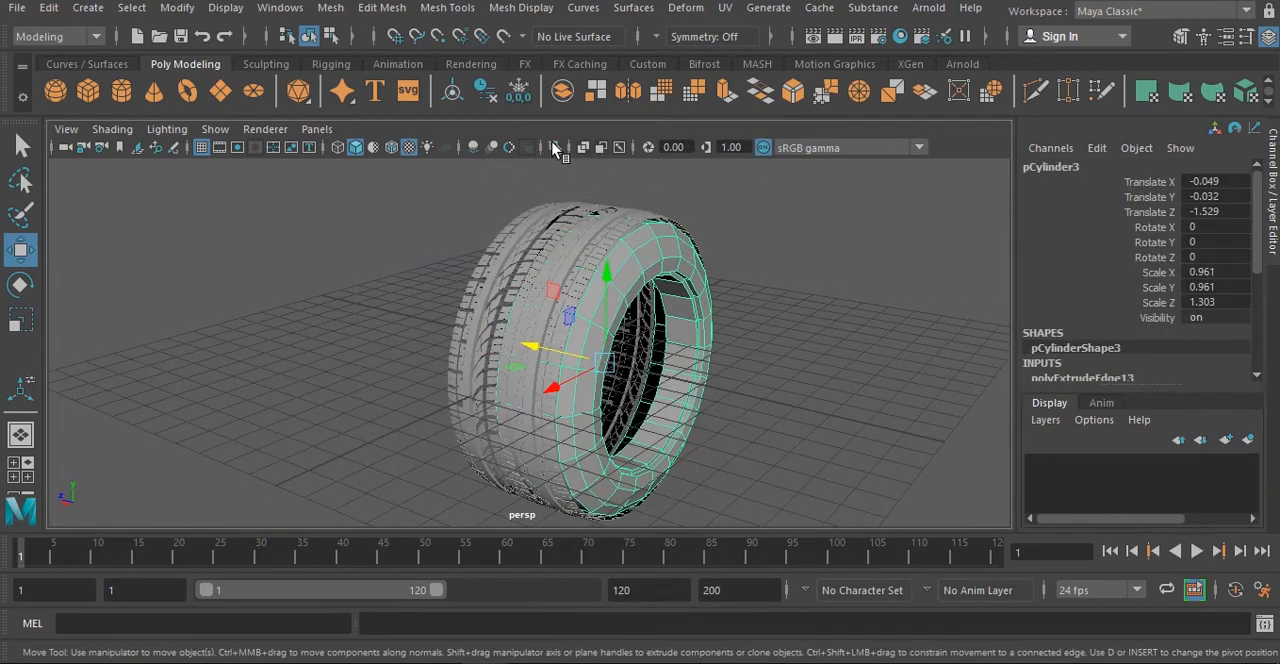
- Isolate the half band and mirror-copy it with Duplicate Special, using one copy and a Z scale of -1
left_click(555, 147)
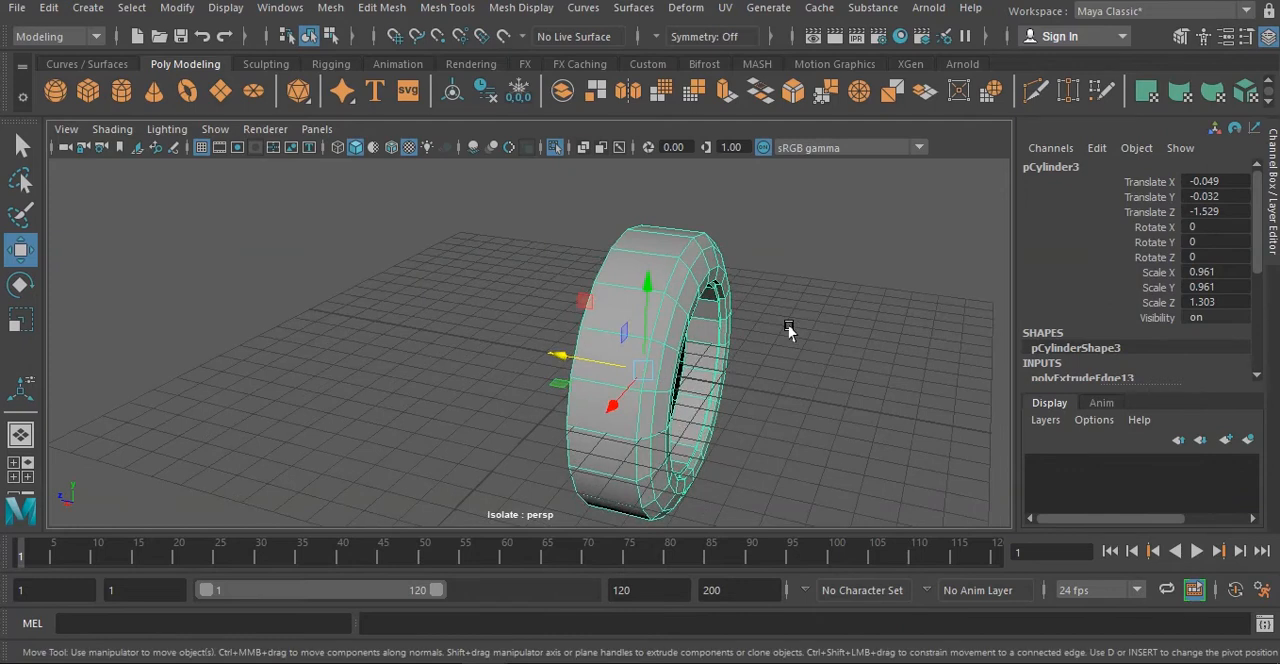
left_click_drag(749, 346, 615, 265, "alt")
left_click(48, 7)
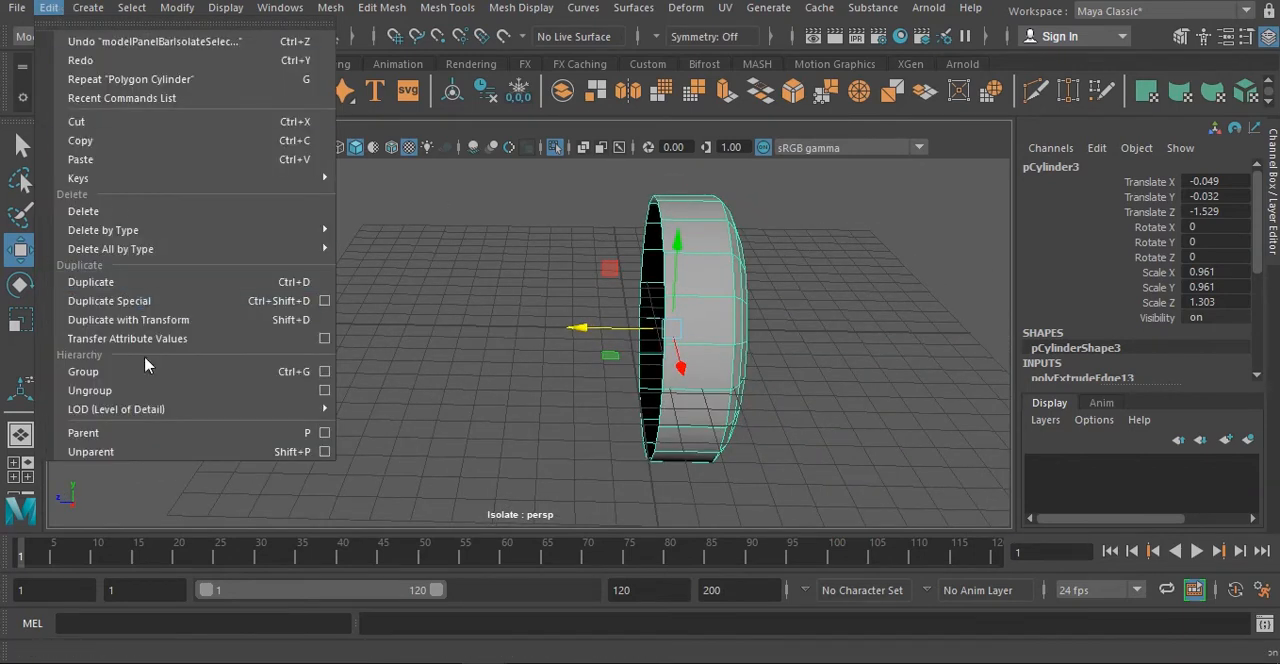
mouse_move(180, 231)
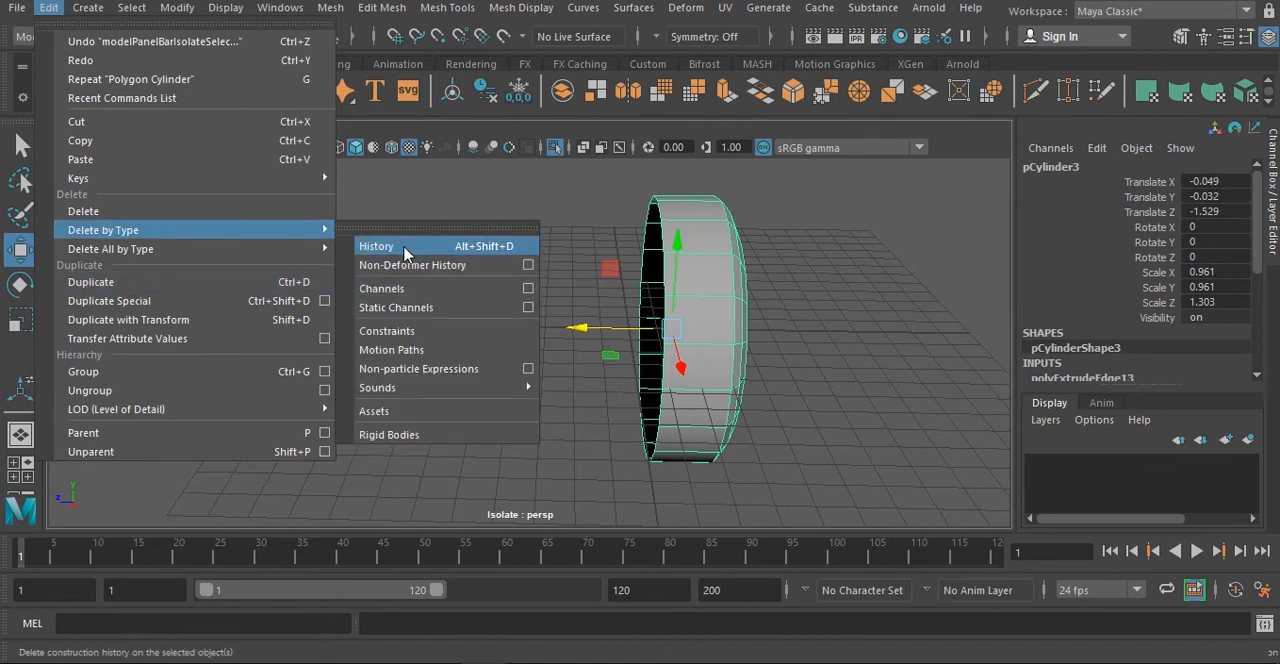
left_click(324, 301)
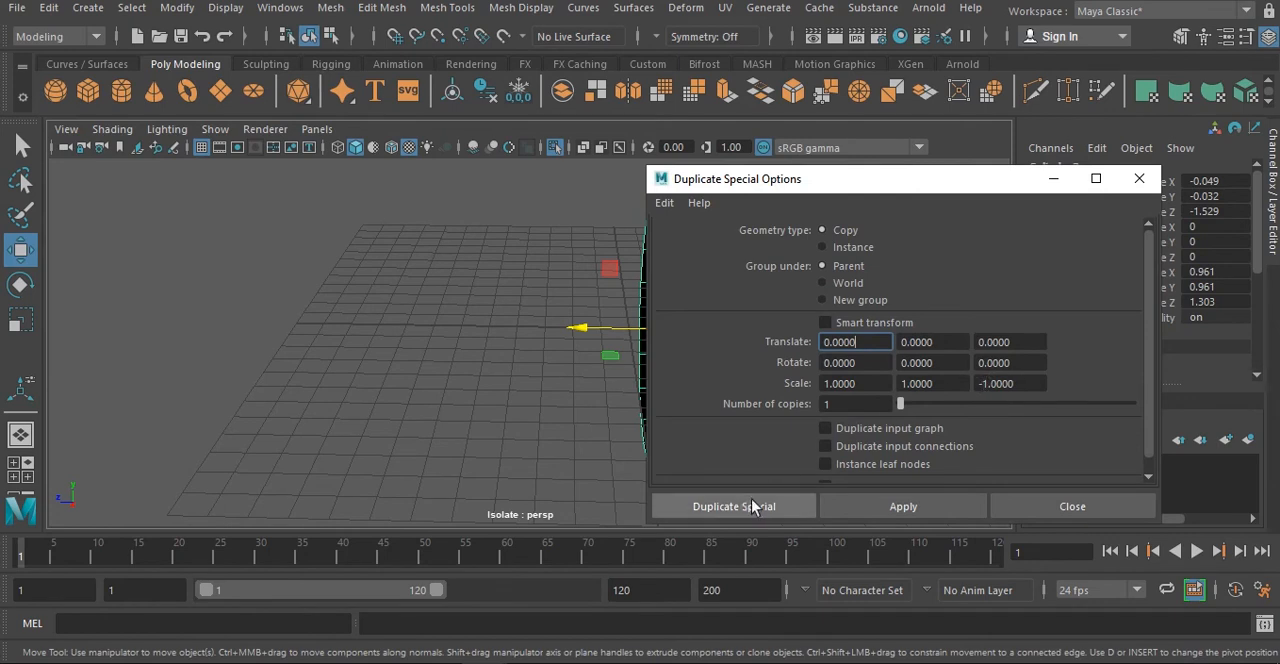
left_click(878, 506)
left_click(1139, 178)
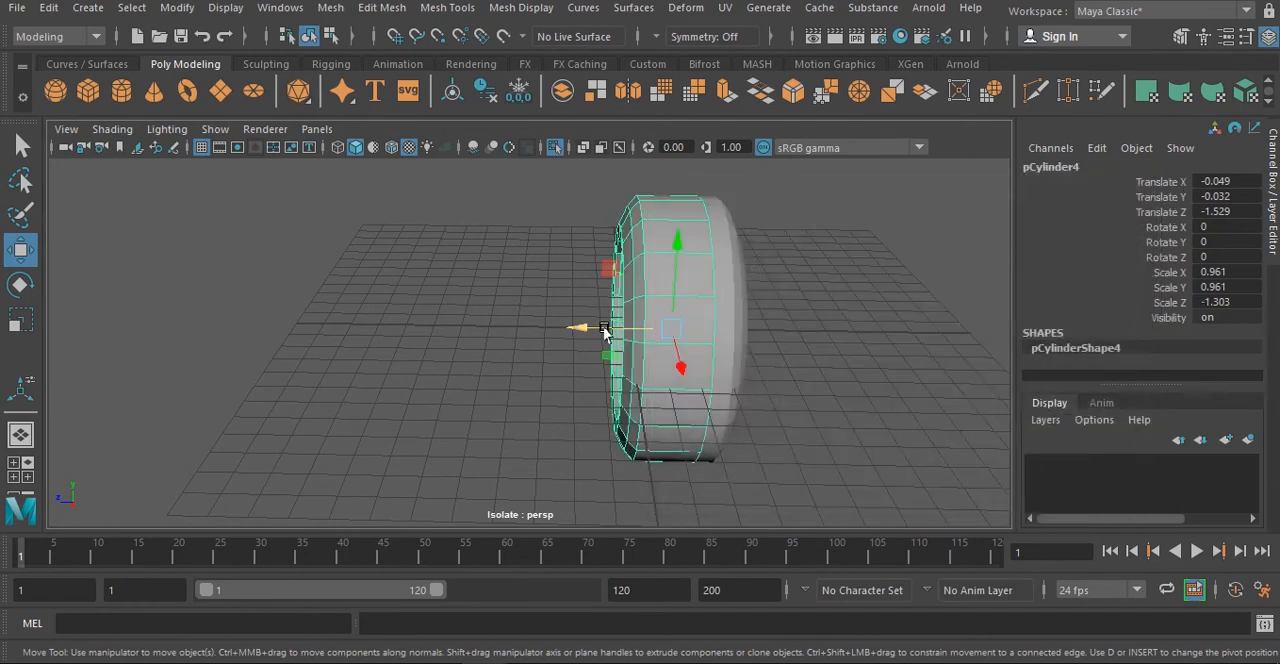
- Move the mirrored copy to about -0.004 in Z to meet the original half, and combine both halves into one mesh
left_click_drag(586, 329, 560, 326)
key("ctrl+z")
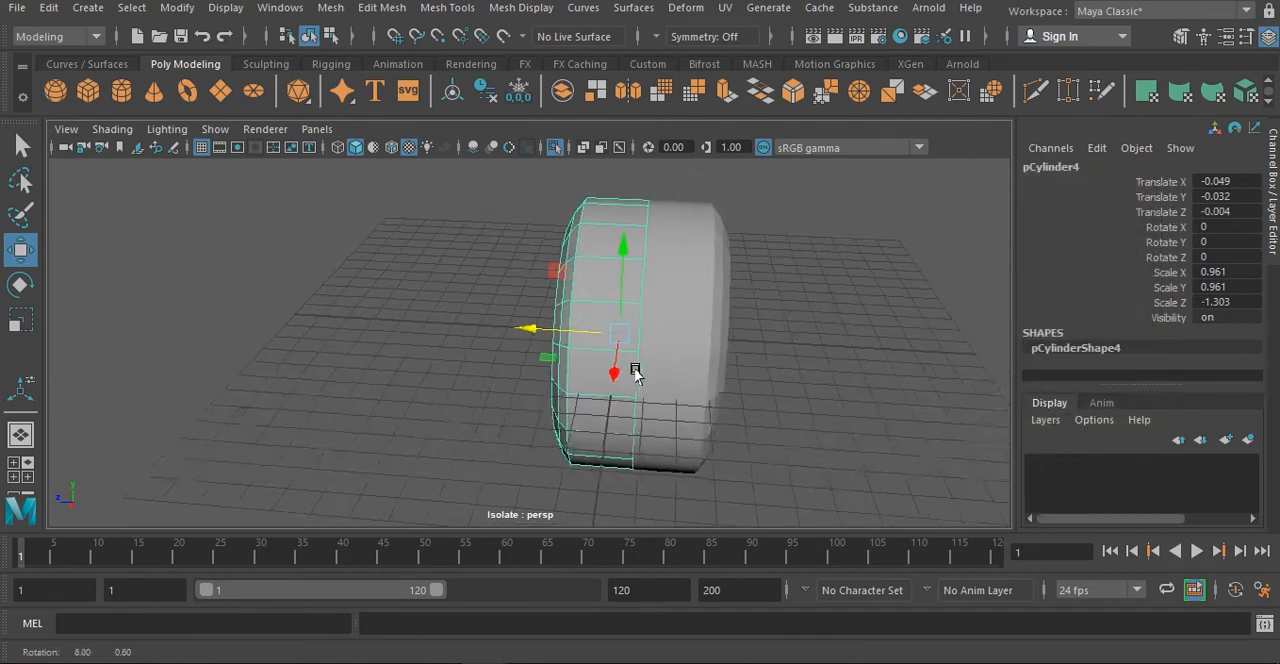
left_click(674, 274, "shift")
left_click(330, 9)
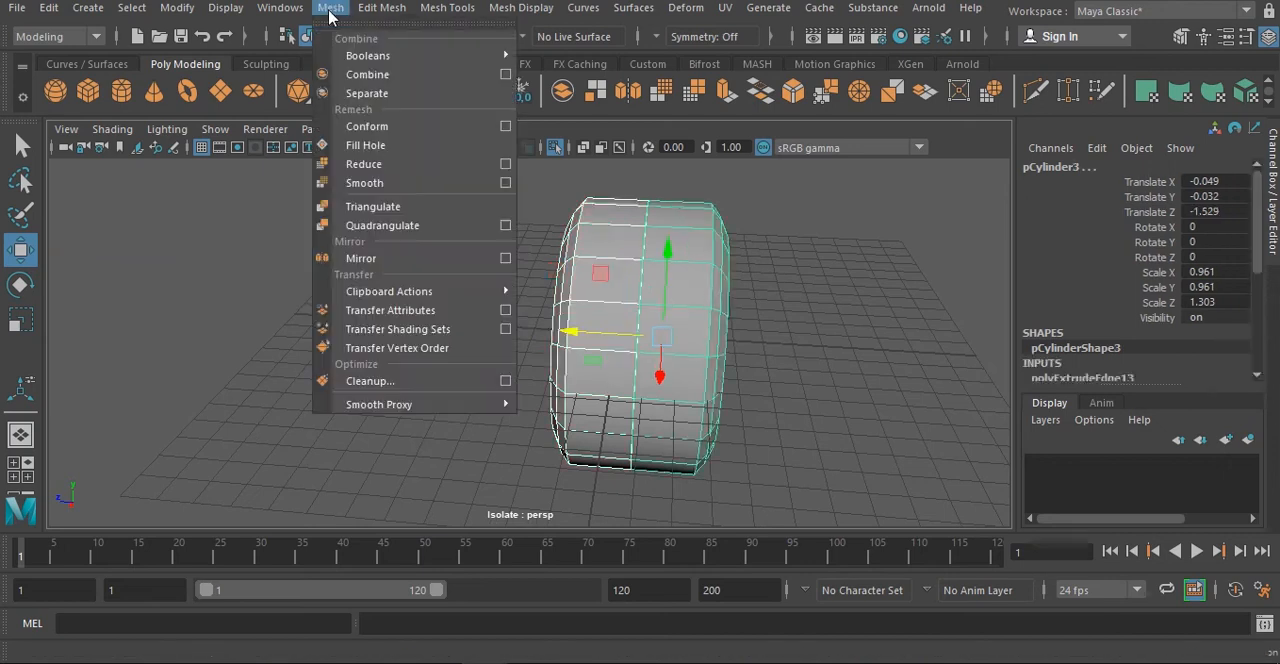
left_click(380, 74)
left_click_drag(630, 238, 694, 201, "alt")
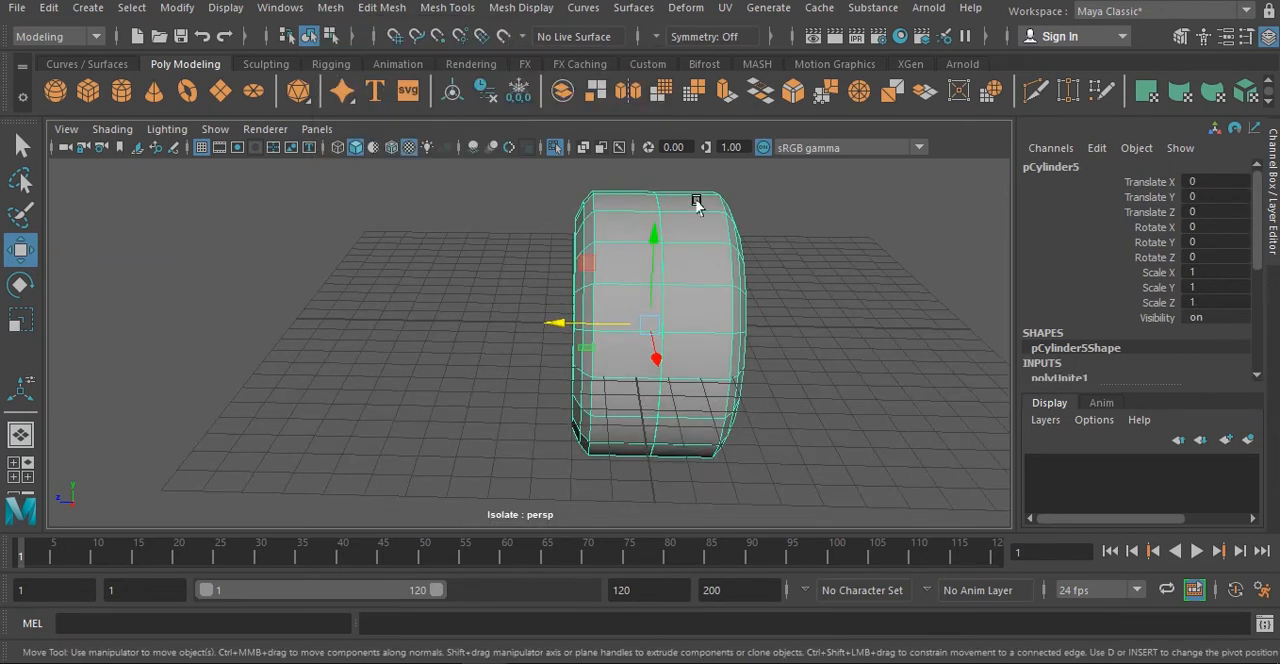
- Merge the overlapping vertices along the band's middle seam, test the joint, and return to object selection
right_click_drag(698, 202, 630, 163)
left_click_drag(666, 222, 566, 196, "alt")
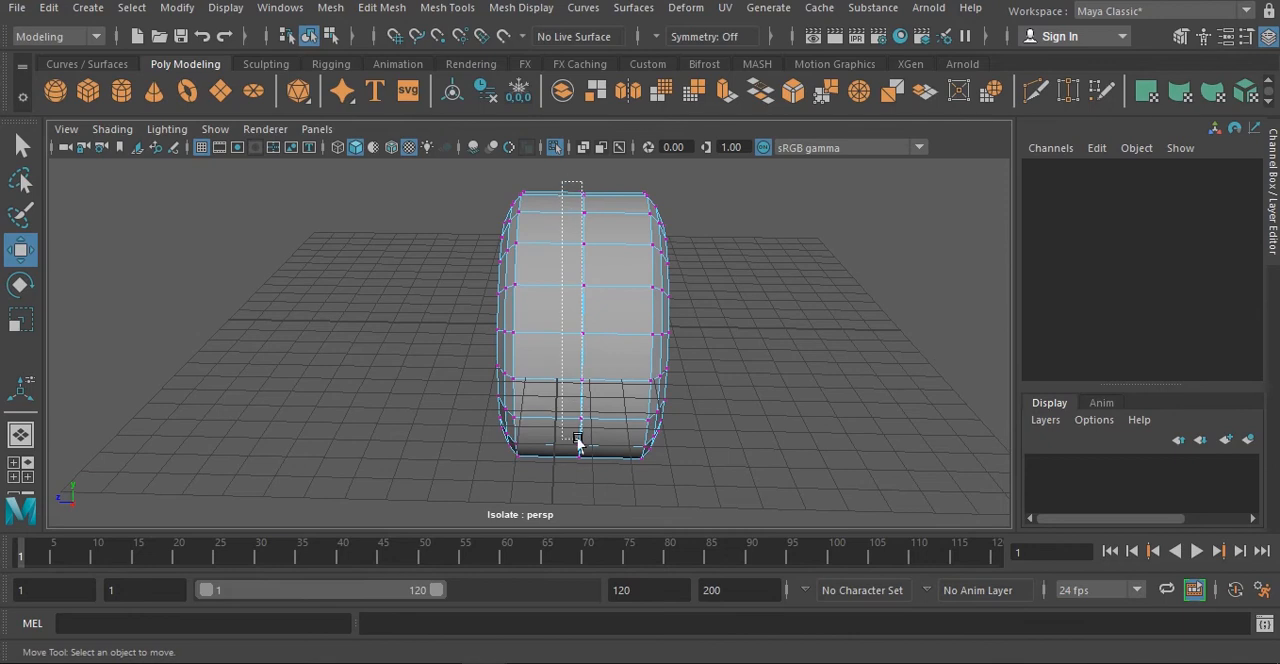
left_click_drag(594, 540, 596, 536)
mouse_move(600, 323)
left_mouse_down("alt")
mouse_move(694, 357)
mouse_move(694, 337)
mouse_move(619, 331)
left_mouse_up("alt")
right_click_drag(610, 280, 690, 206, "shift")
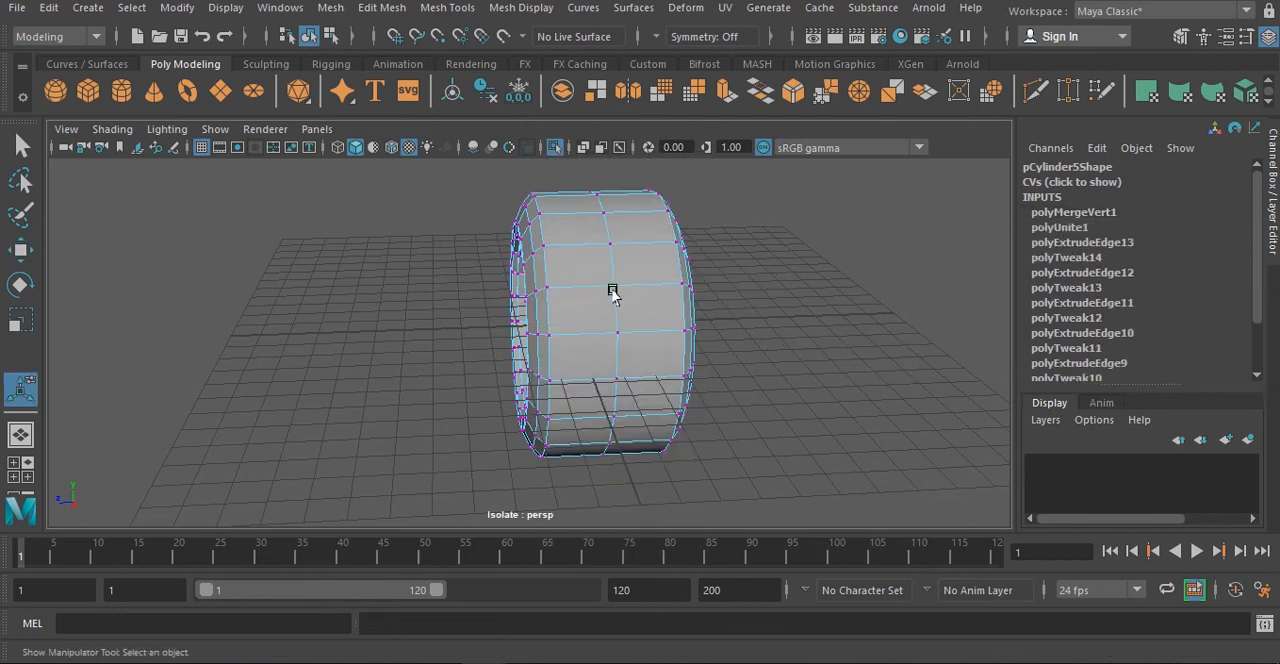
key("w")
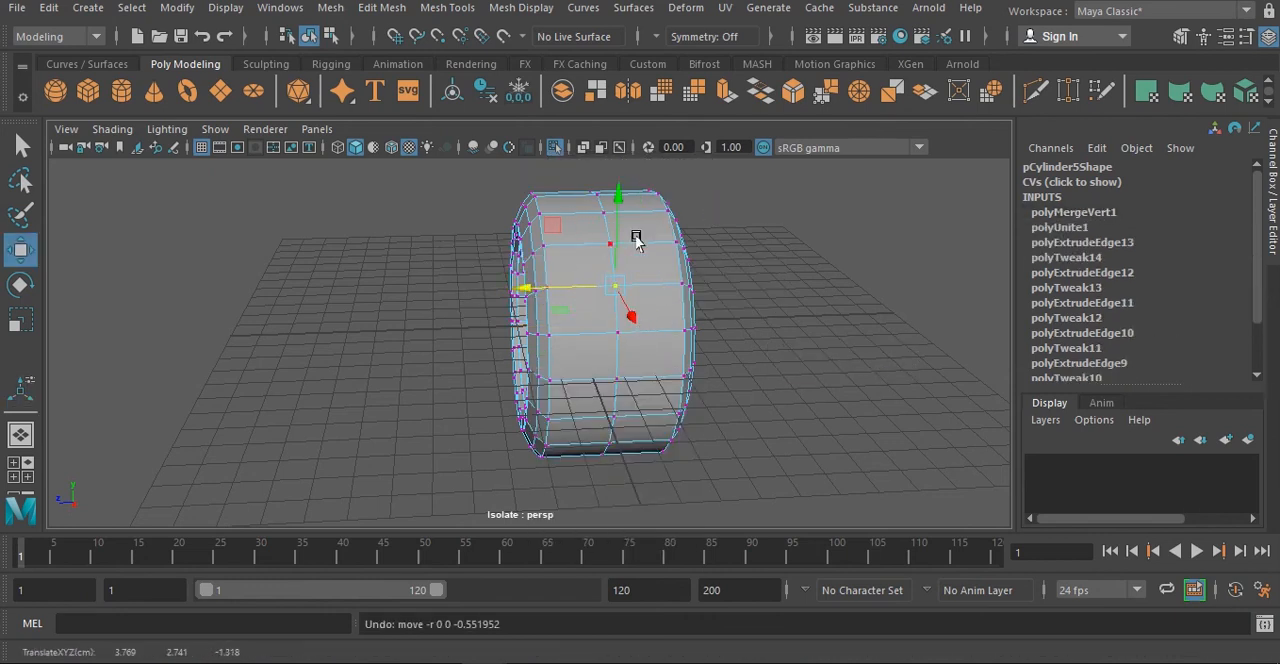
right_click_drag(636, 240, 611, 144)
- Exit the isolated view, scale the combined band to about 0.754 in Z, and move it to about -0.305 in Z inside the tread
left_click(556, 147)
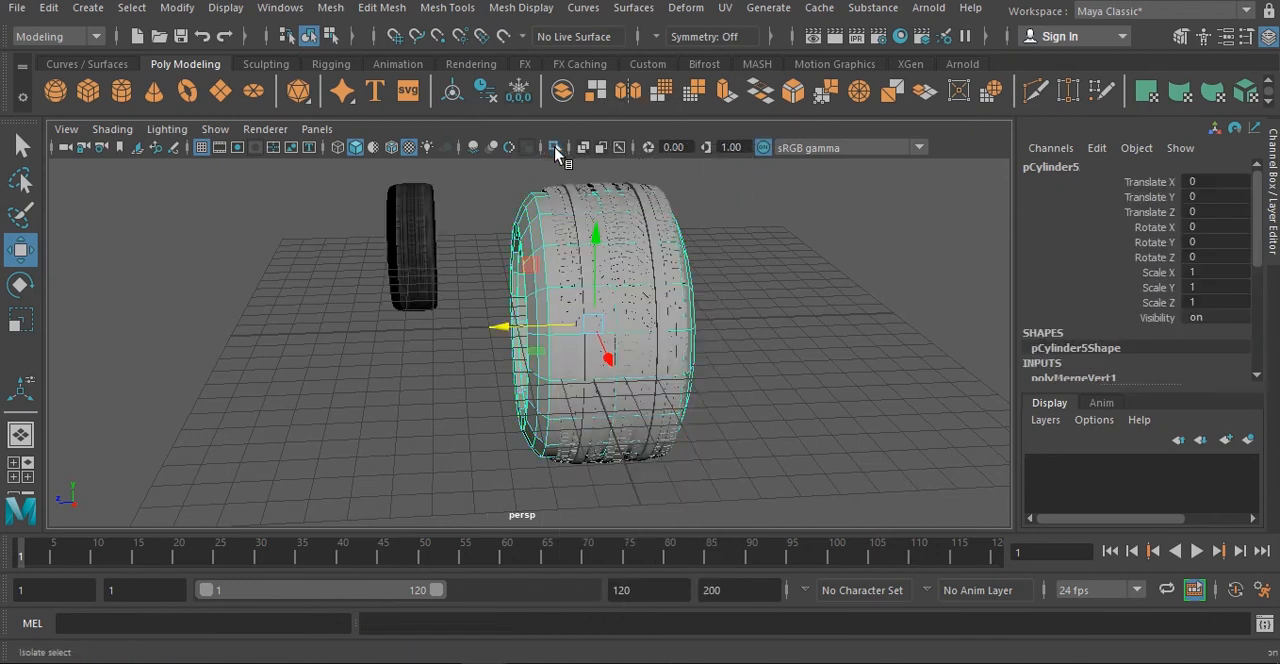
left_click_drag(678, 309, 658, 306, "alt")
left_click(511, 264)
key("r")
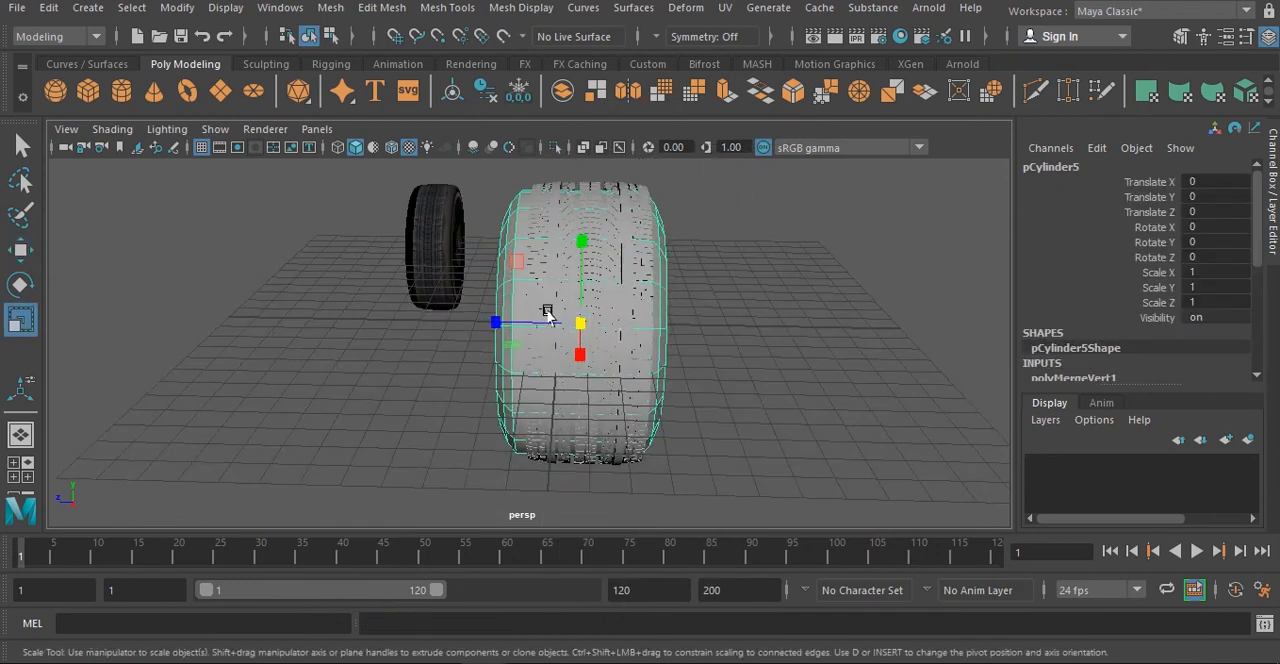
mouse_move(547, 313)
left_mouse_down()
mouse_move(566, 314)
mouse_move(523, 318)
left_mouse_up()
key("w")
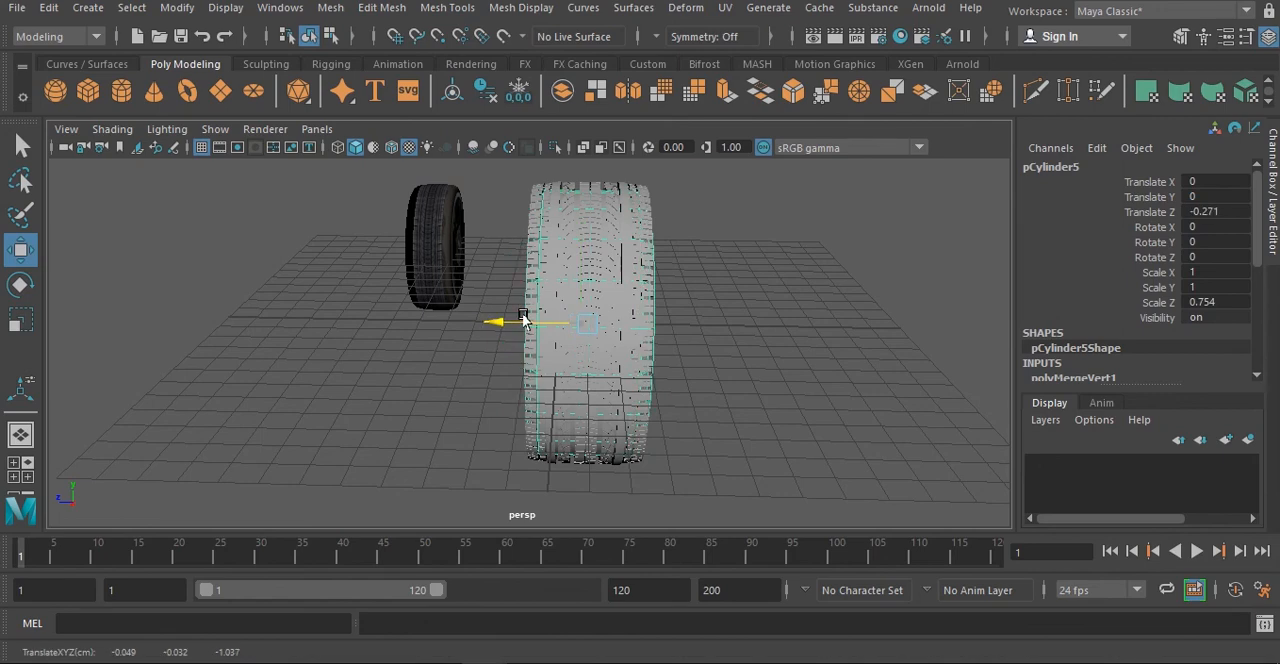
left_click_drag(674, 347, 594, 343, "alt")
key("r")
scroll(437, 329, "up", 5)
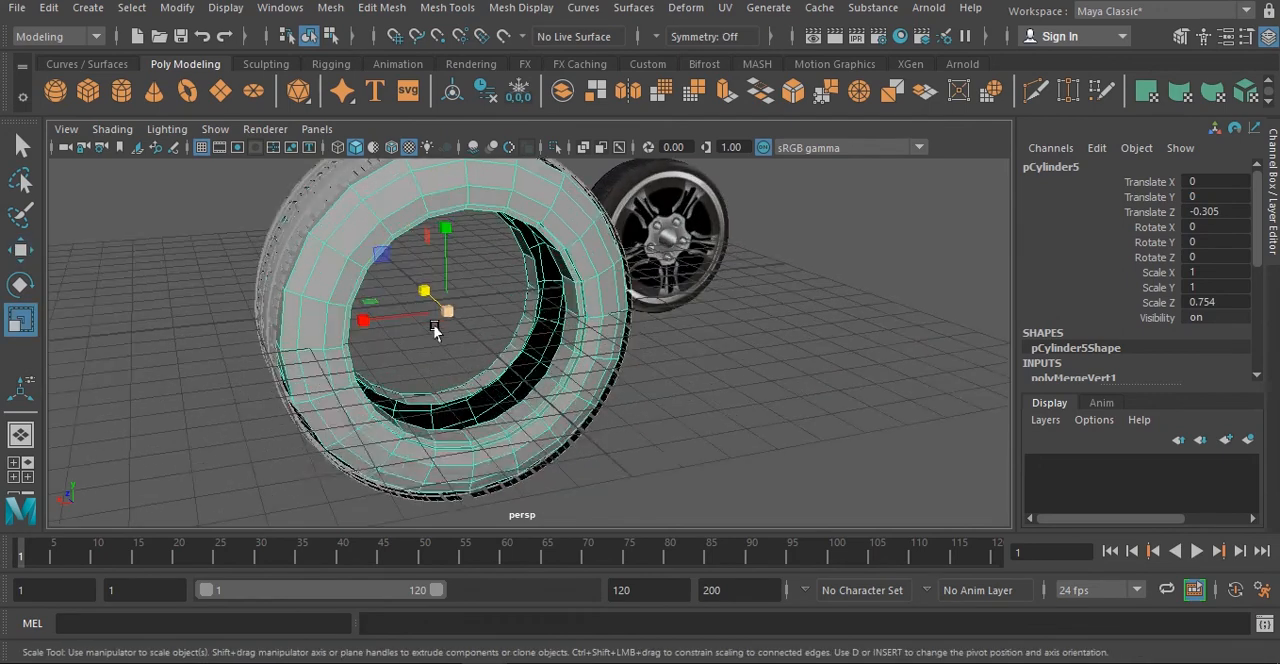
- Scale the band to about 1.041 in X and Y and 0.892 in Z, and recenter it at about -0.168 in Z
left_click_drag(422, 308, 594, 326)
key("w")
left_click_drag(514, 323, 551, 360)
key("r")
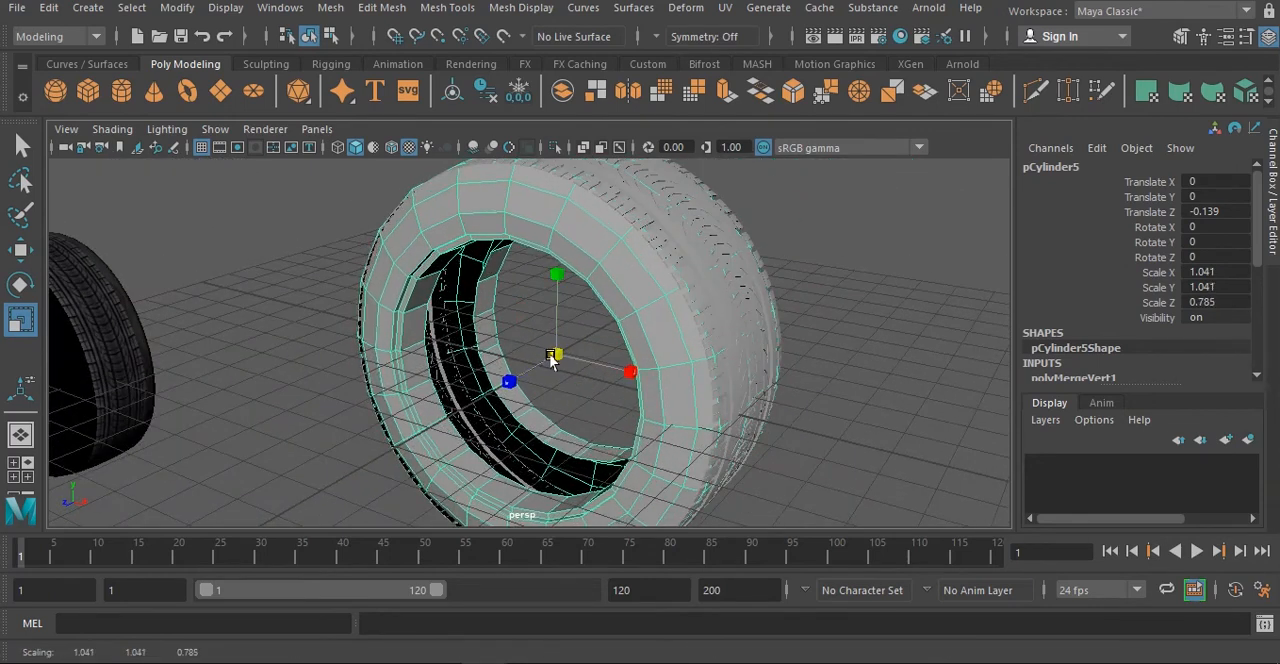
left_click_drag(578, 404, 518, 392, "alt")
key("w")
key("r")
key("w")
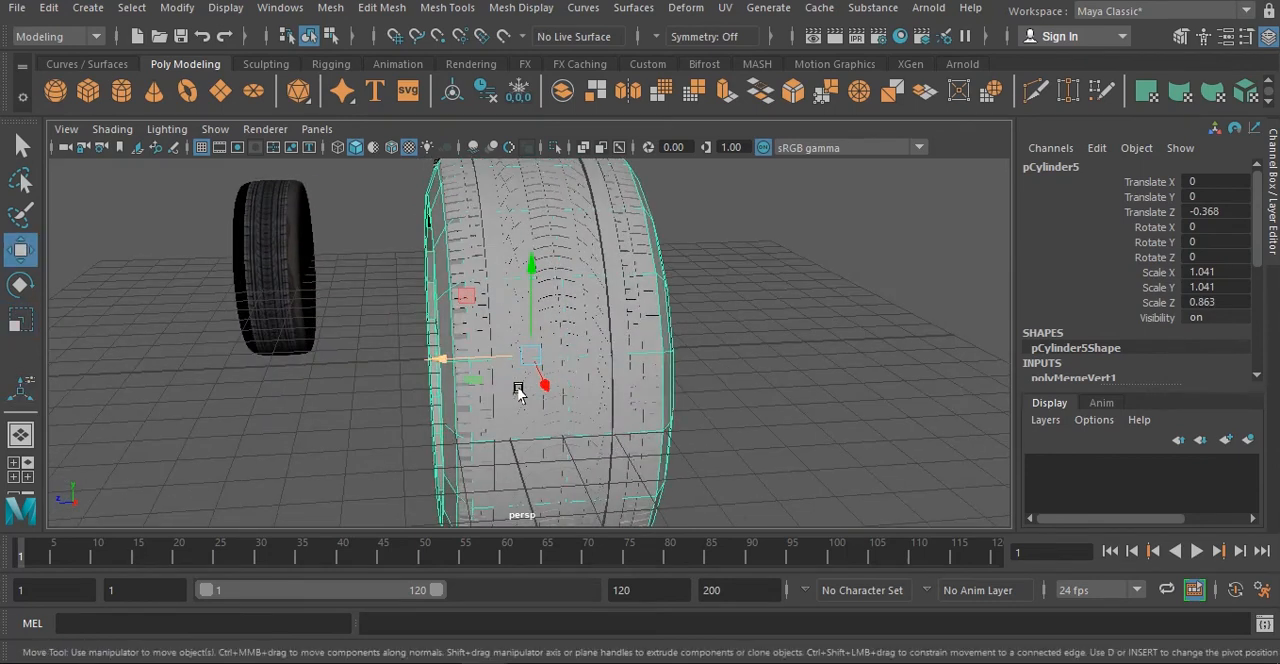
mouse_move(455, 362)
left_mouse_down()
mouse_move(434, 357)
mouse_move(449, 364)
left_mouse_up()
key("r")
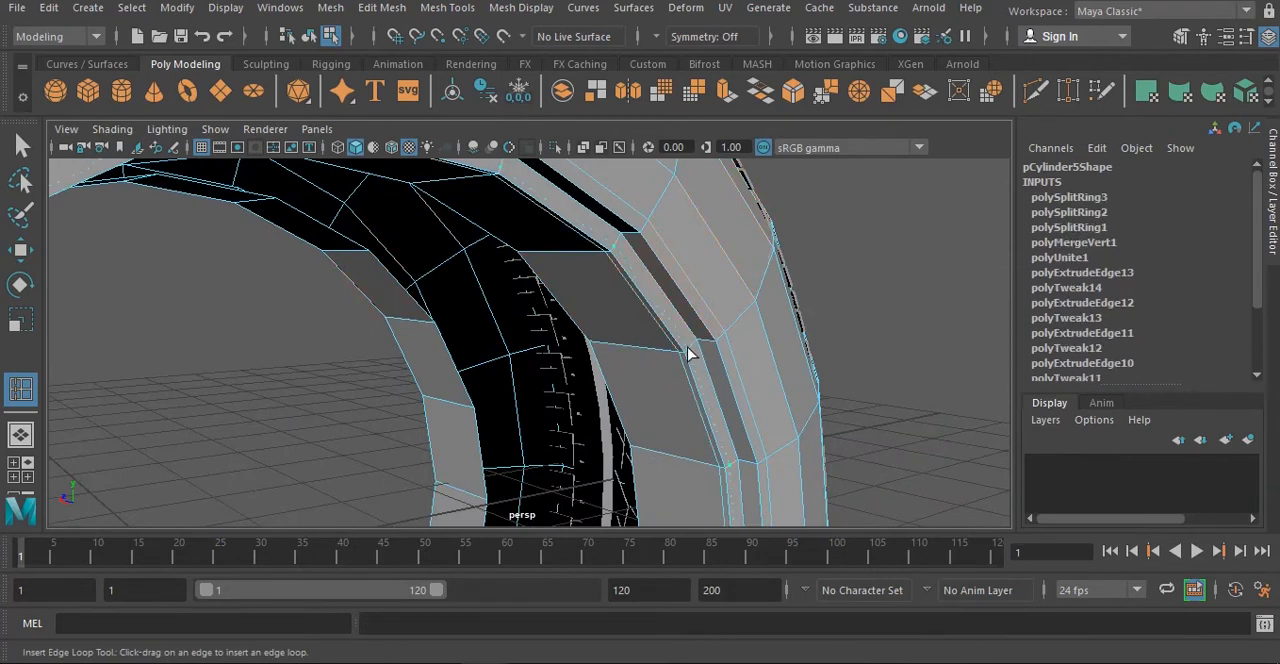
- Insert supporting edge loops around the sidewalls and inner rims, and refit the band to about 1.043 in X and Y and 0.864 in Z
left_click(707, 346)
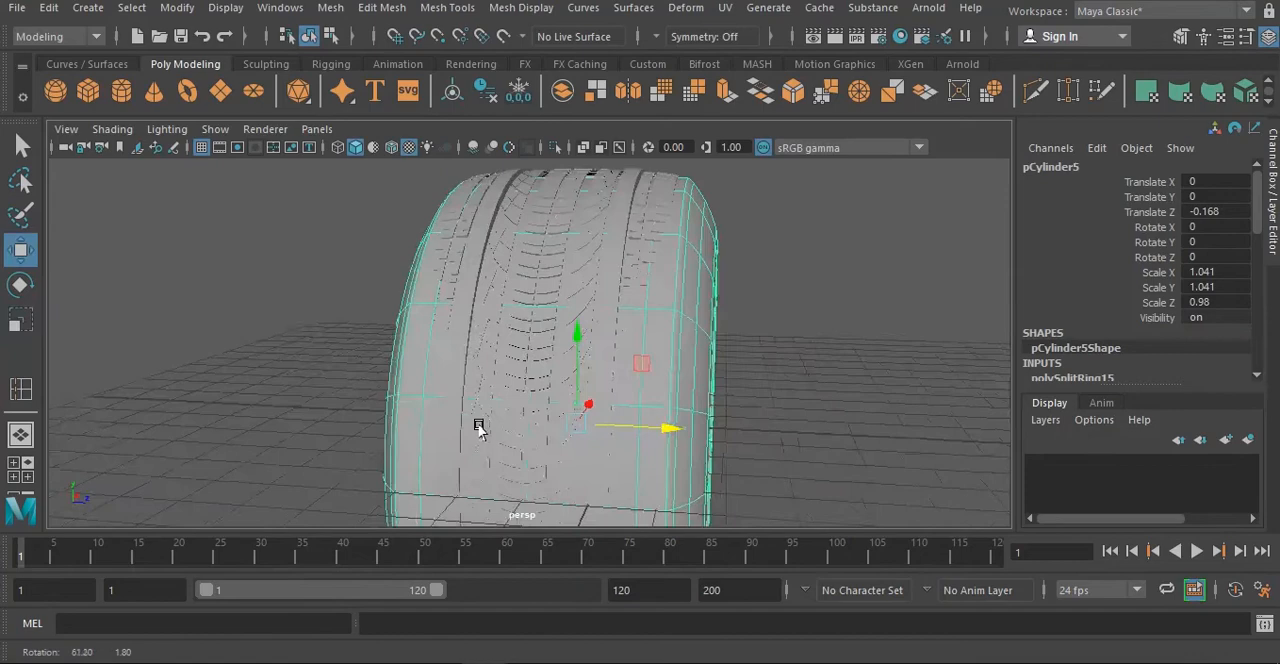
key("r")
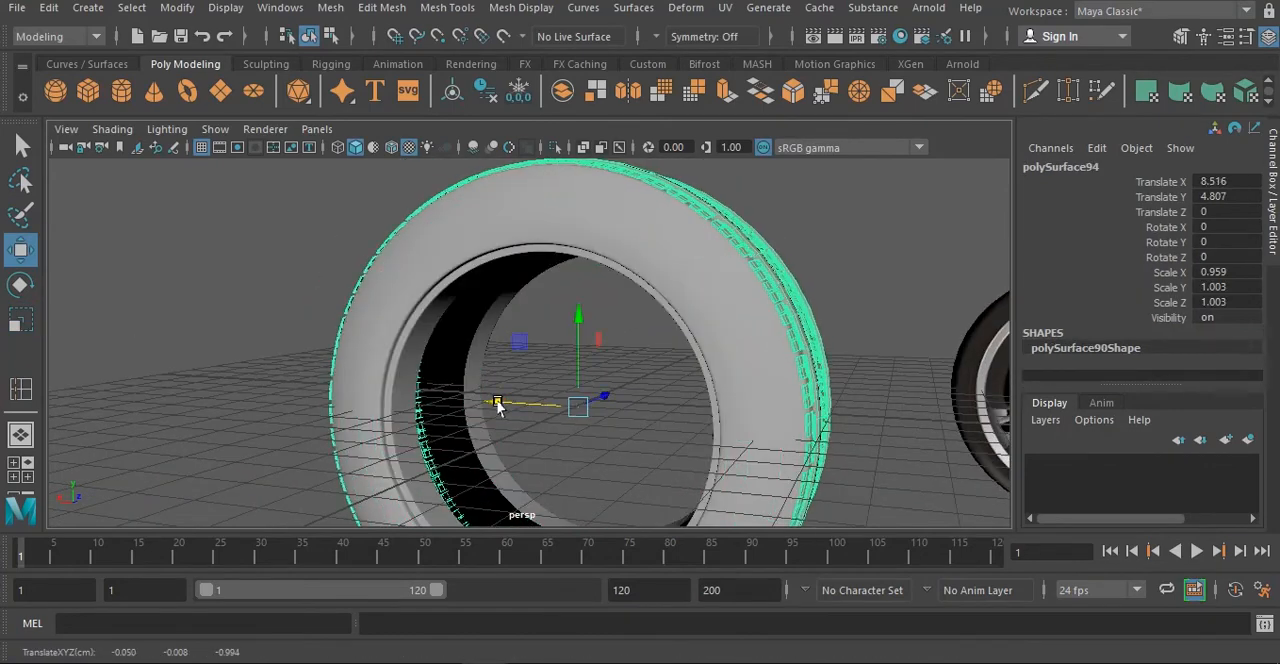
left_click_drag(585, 400, 437, 484, "alt")
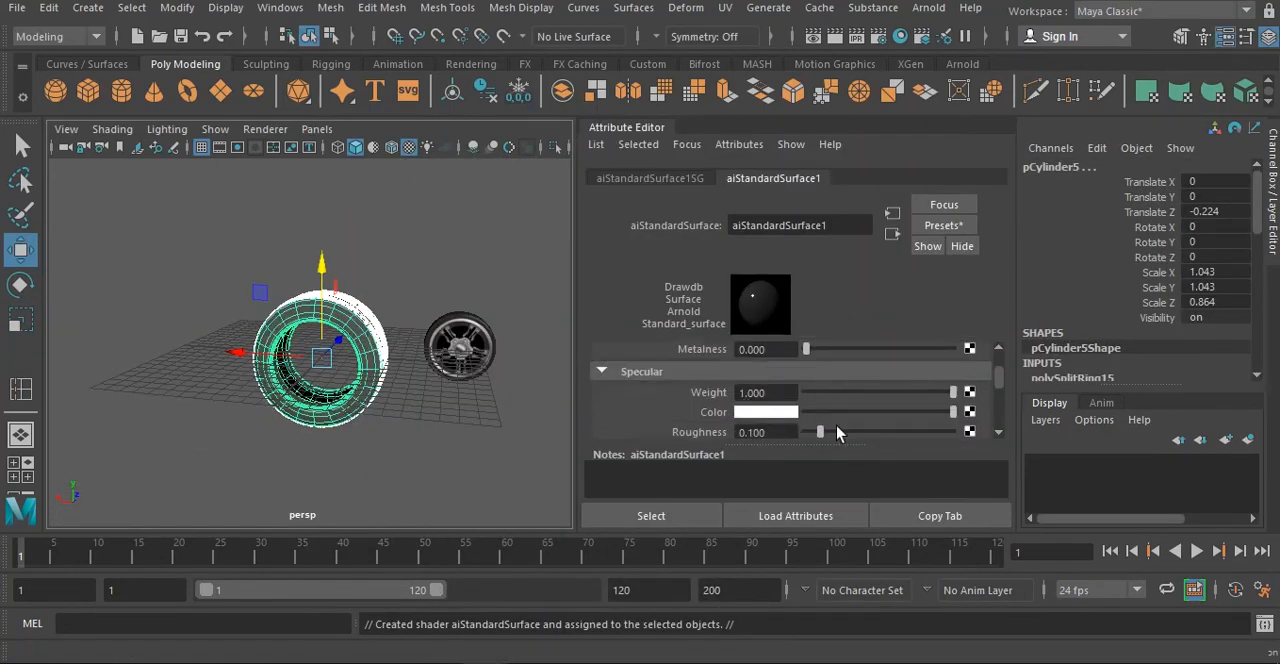
- Assign a dark aiStandardSurface material to the band and tread, with a specular roughness of about 0.604
left_click_drag(836, 418, 897, 378)
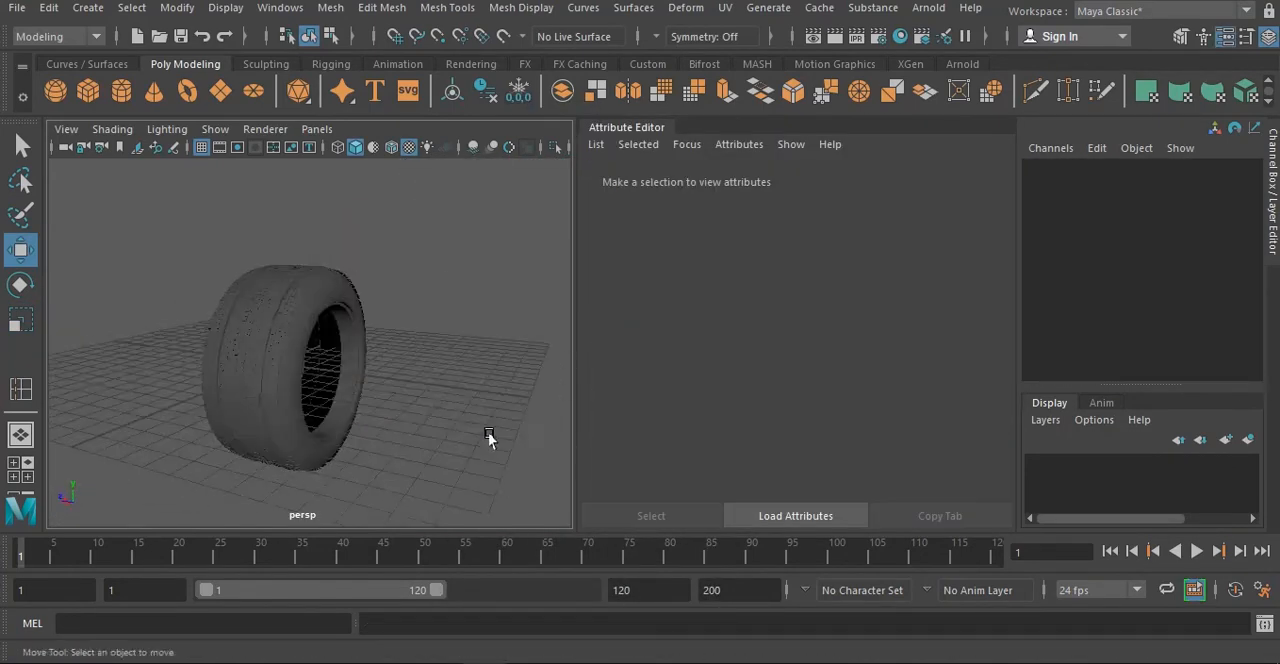
scroll(486, 434, "up", 10)
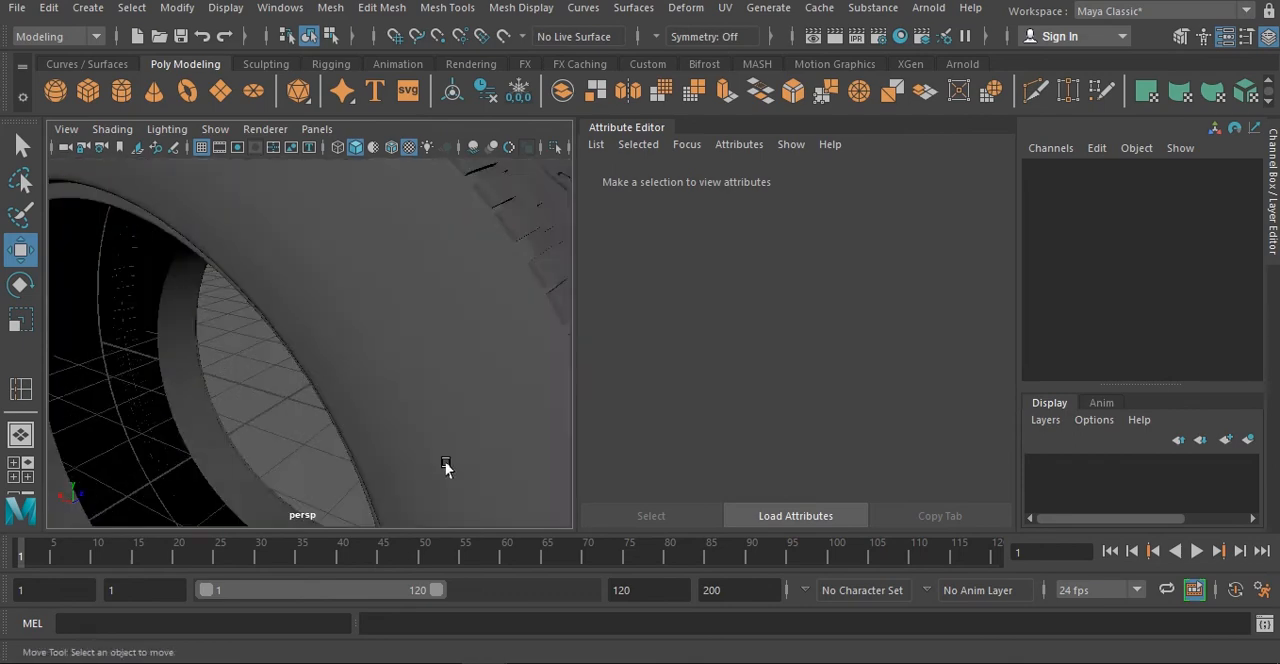
scroll(480, 436, "down", 10)
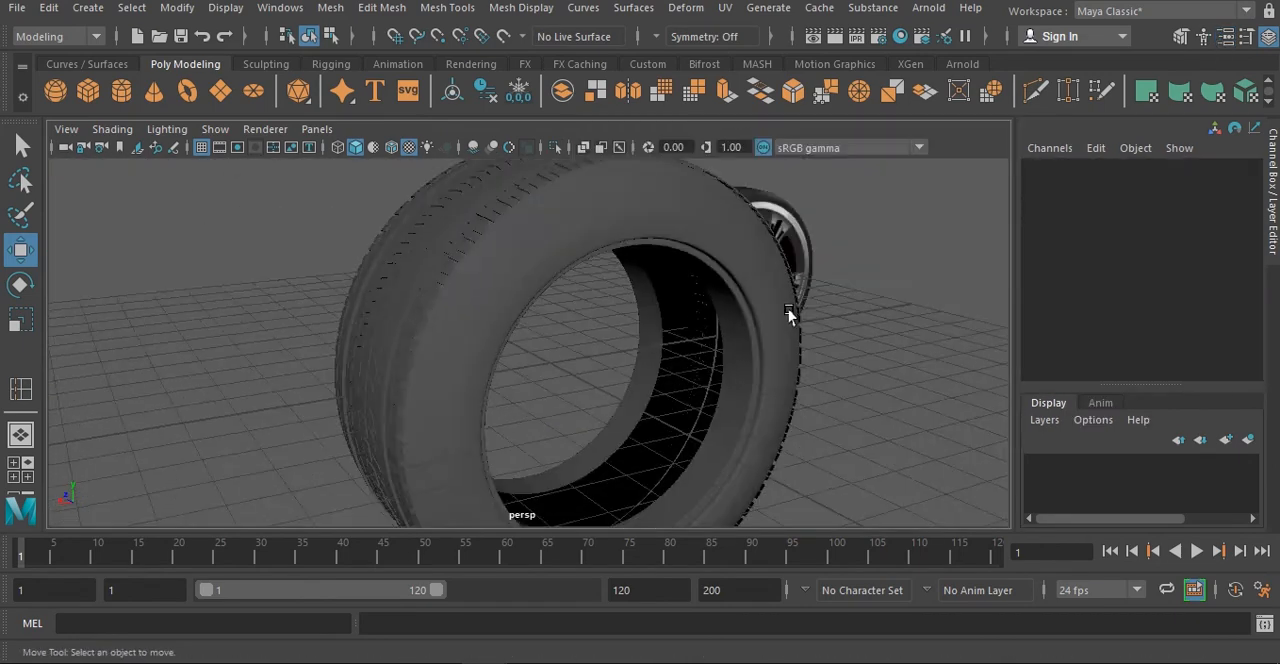
left_click_drag(789, 314, 698, 292, "alt")
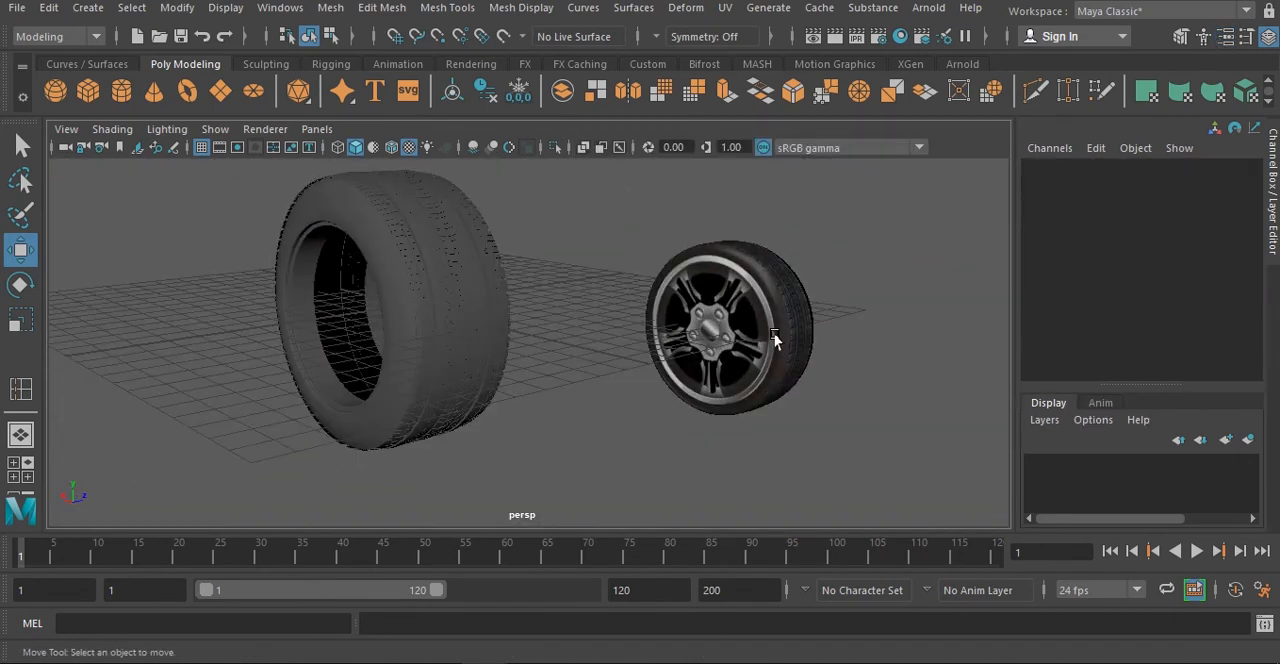
- Turn on wireframe on shaded and examine the finished tire's topology beside the reference wheel
left_click(397, 148)
middle_click_drag(612, 377, 562, 402, "alt")
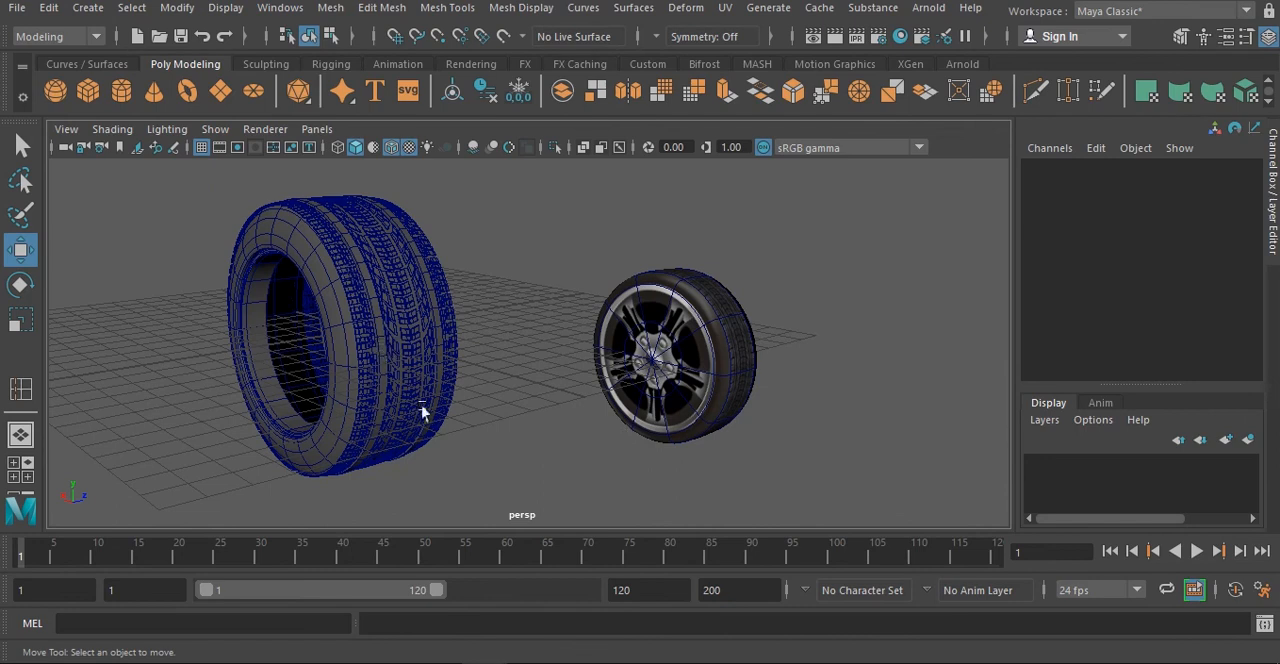
left_click_drag(531, 470, 350, 368, "alt")
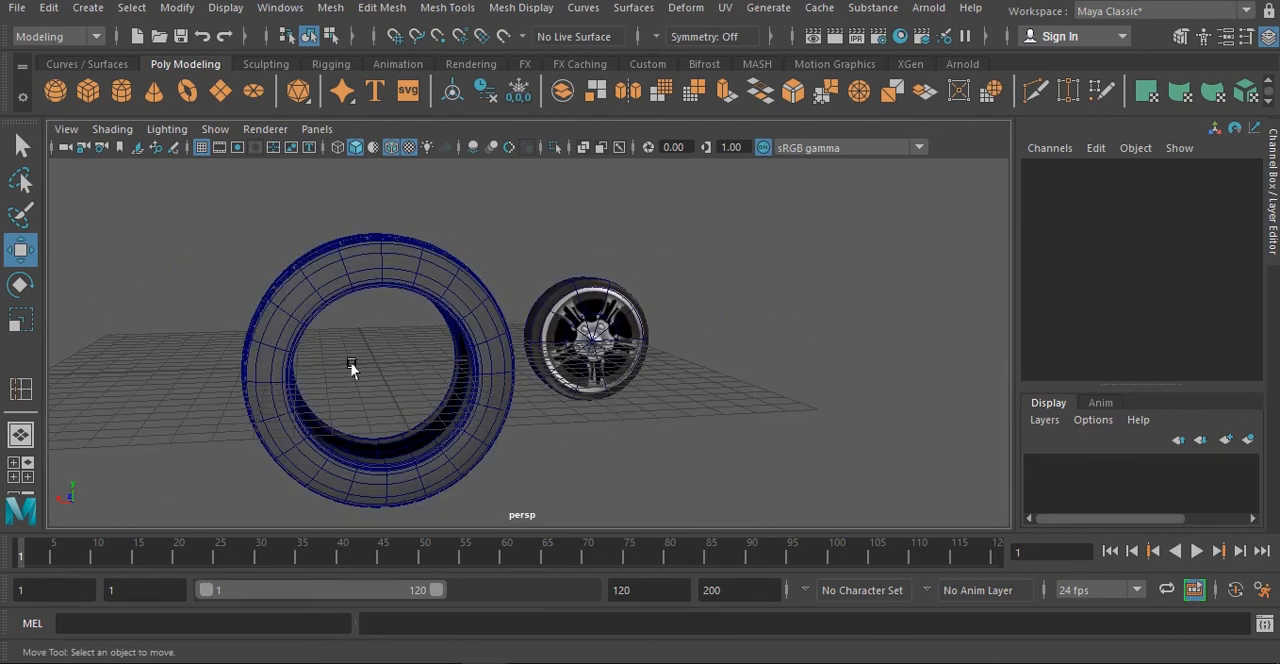